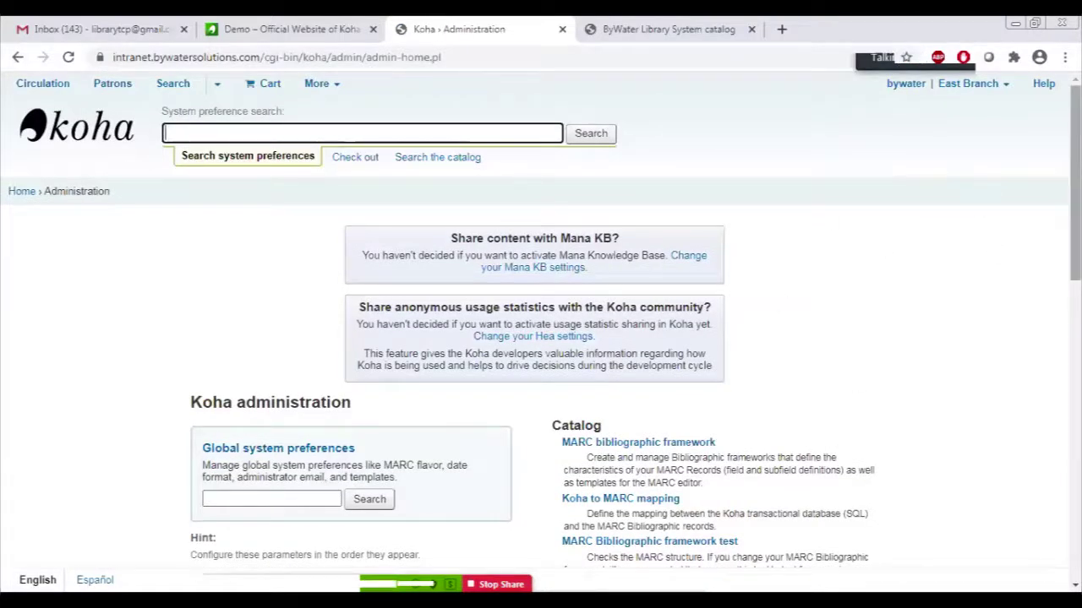
Open the Libraries list under Basic parameters and scroll through its 9 existing libraries.
{"action": "scroll", "coordinate": [1074, 212], "scroll_direction": "down", "scroll_amount": 3}
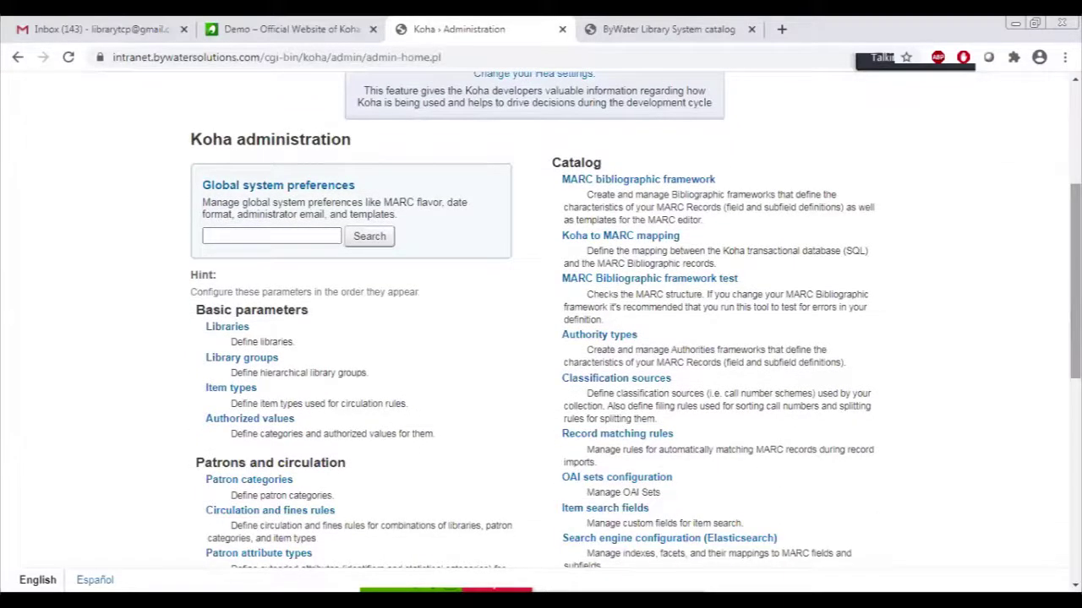
{"action": "left_click_drag", "start_coordinate": [1075, 281], "coordinate": [1075, 321]}
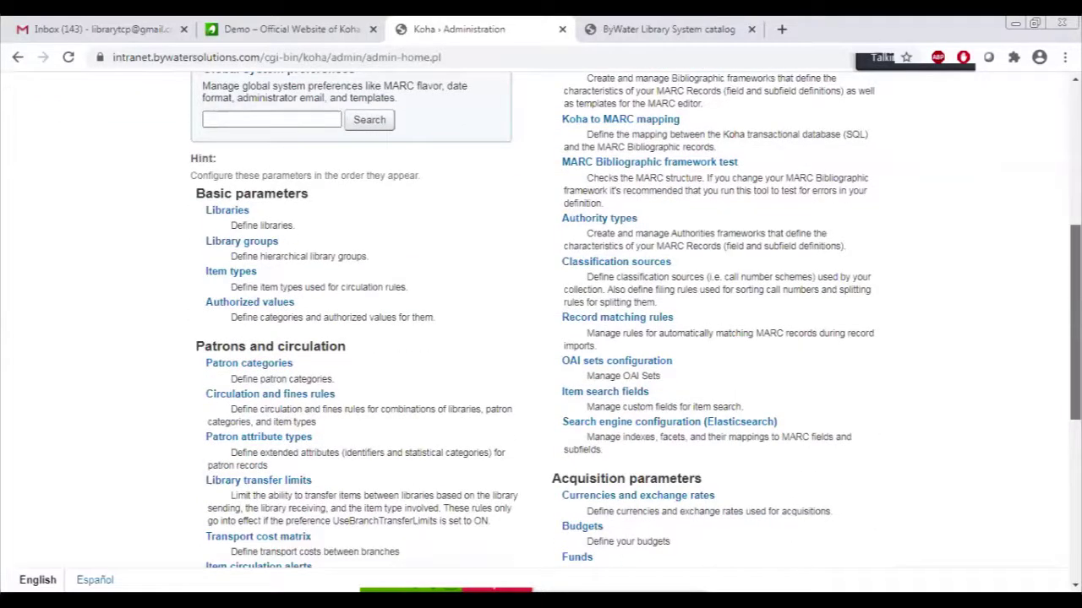
{"action": "scroll", "coordinate": [561, 290], "scroll_direction": "up", "scroll_amount": 1}
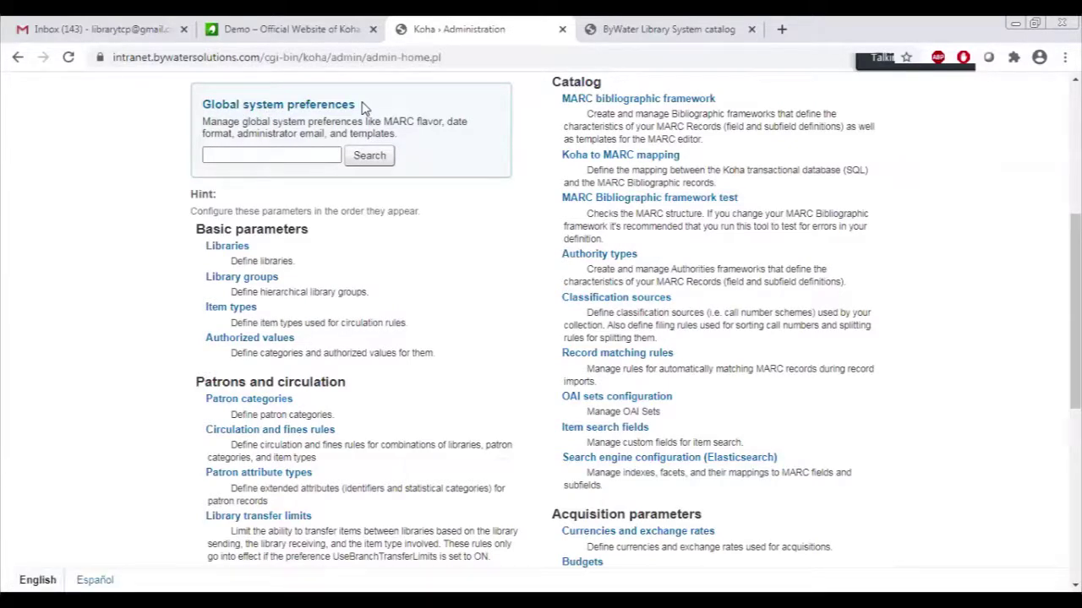
{"action": "left_click", "coordinate": [236, 246]}
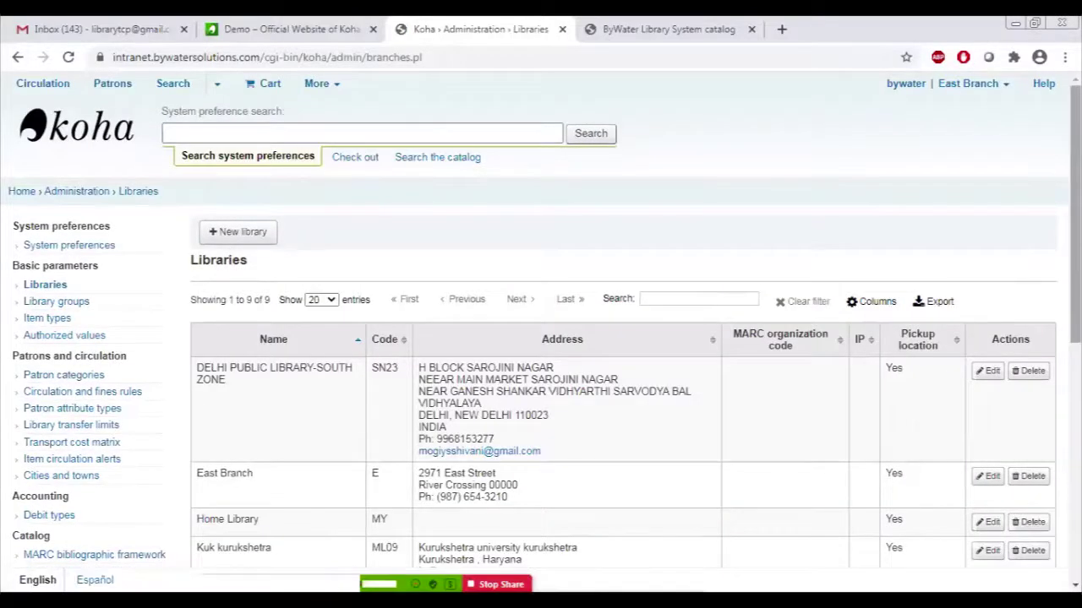
{"action": "scroll", "coordinate": [591, 338], "scroll_direction": "down", "scroll_amount": 2}
{"action": "scroll", "coordinate": [592, 338], "scroll_direction": "down", "scroll_amount": 3}
{"action": "scroll", "coordinate": [591, 338], "scroll_direction": "up", "scroll_amount": 5}
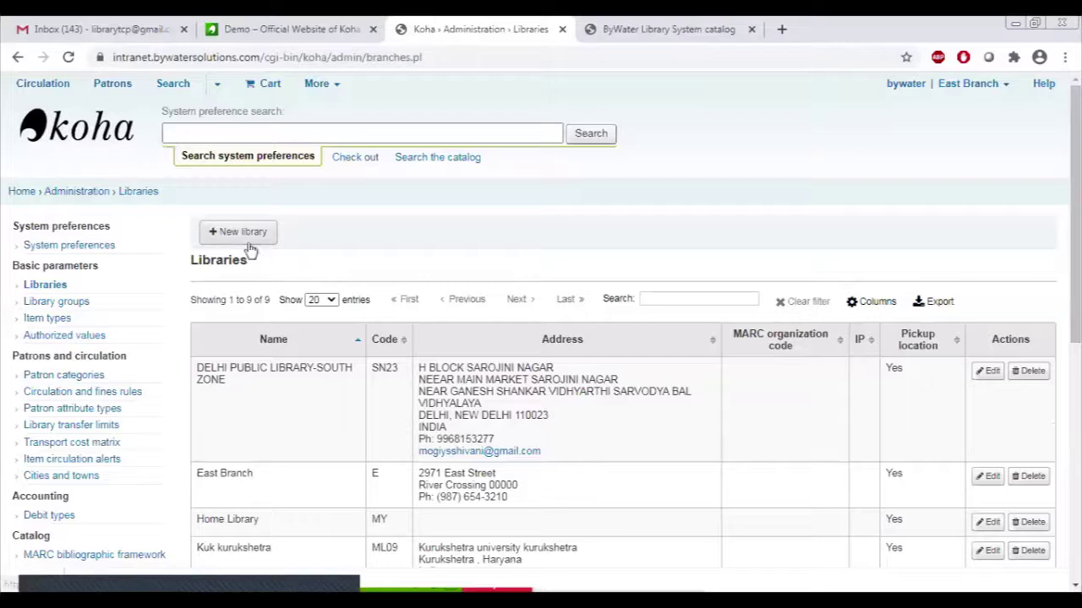
Start a new library named 'Indian University Library' with library code INDU.
{"action": "left_click", "coordinate": [241, 235]}
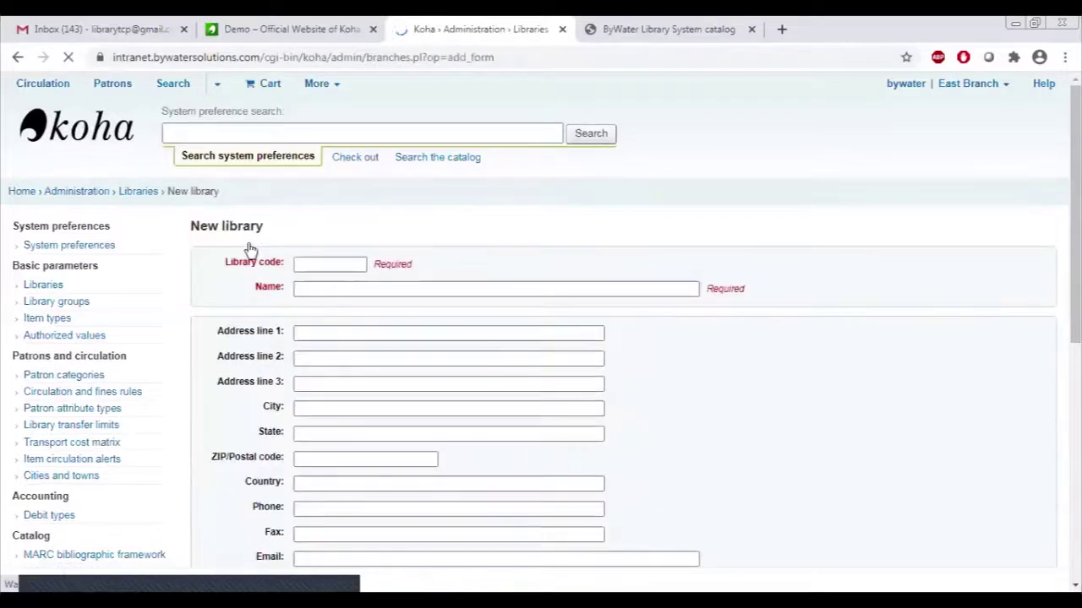
{"action": "left_click", "coordinate": [337, 287]}
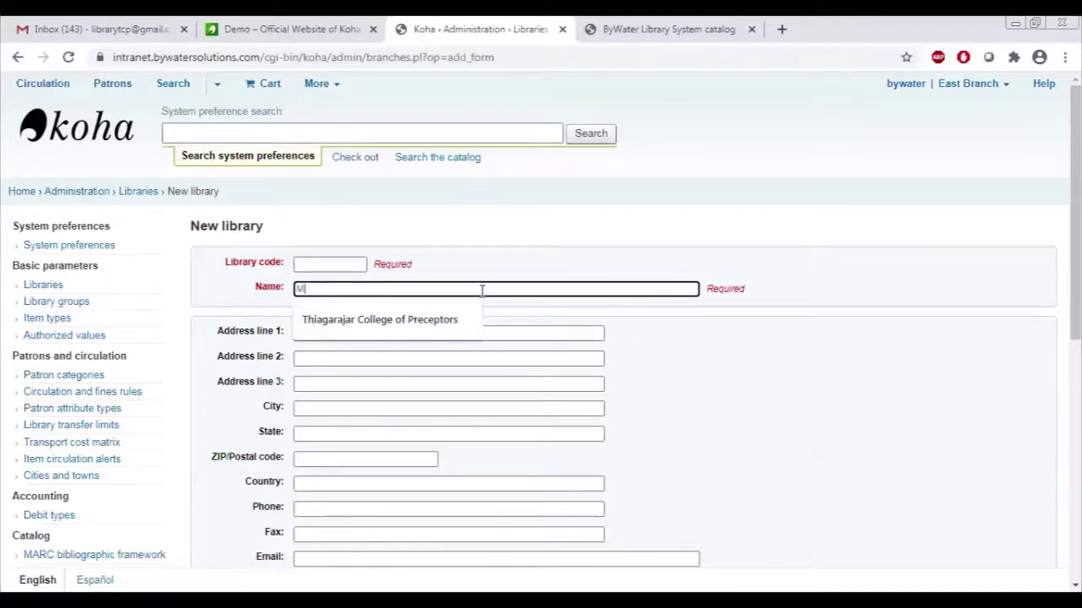
{"action": "type", "text": "adu"}
{"action": "key", "text": "BackSpace"}
{"action": "key", "text": "BackSpace"}
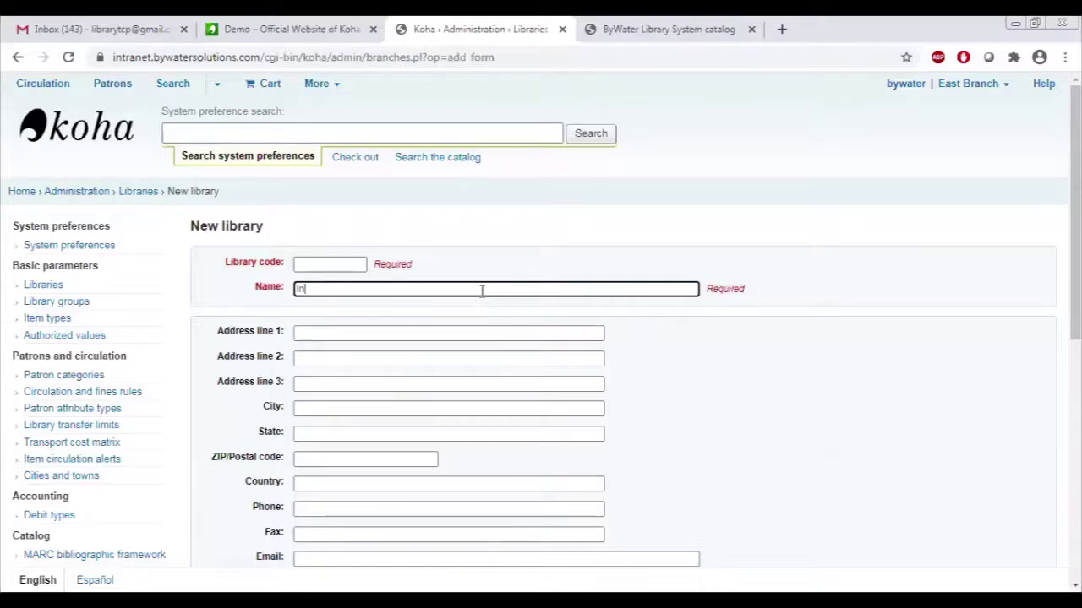
{"action": "type", "text": "Indian Uni"}
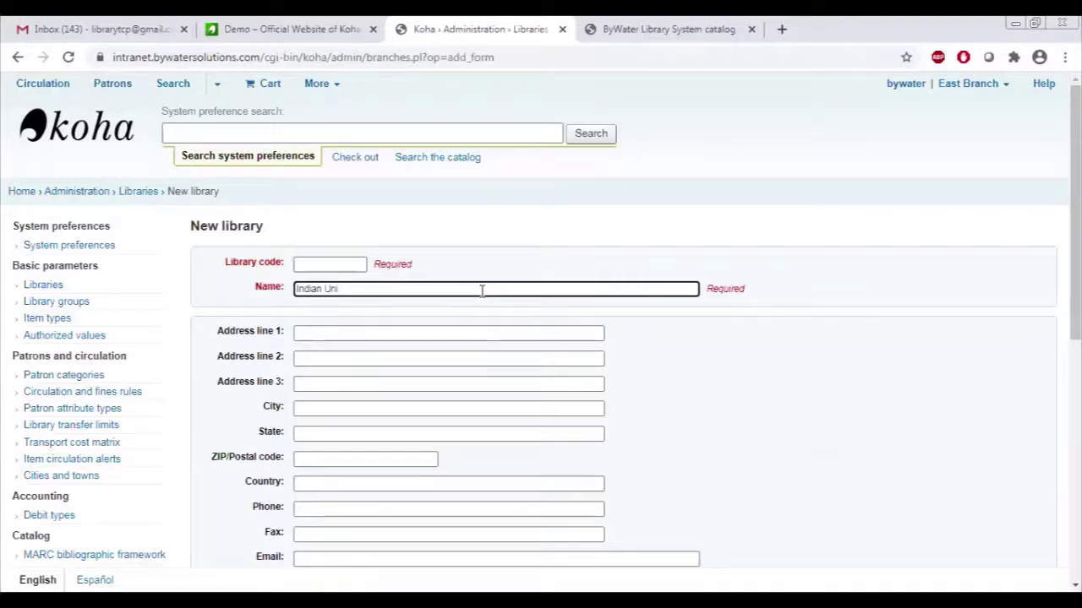
{"action": "type", "text": "versity"}
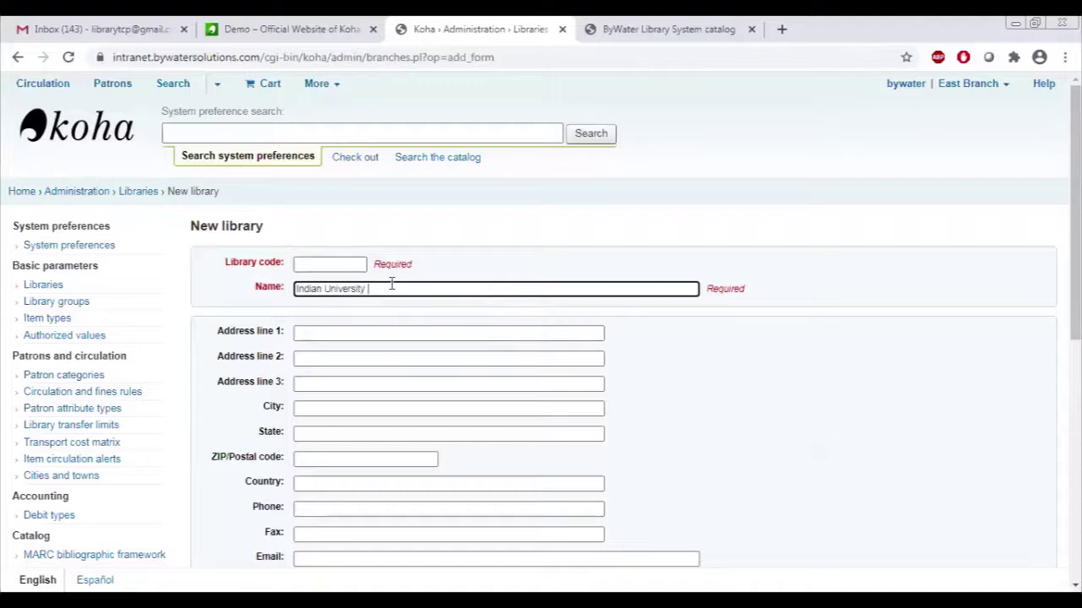
{"action": "type", "text": " Library"}
{"action": "left_click", "coordinate": [338, 266]}
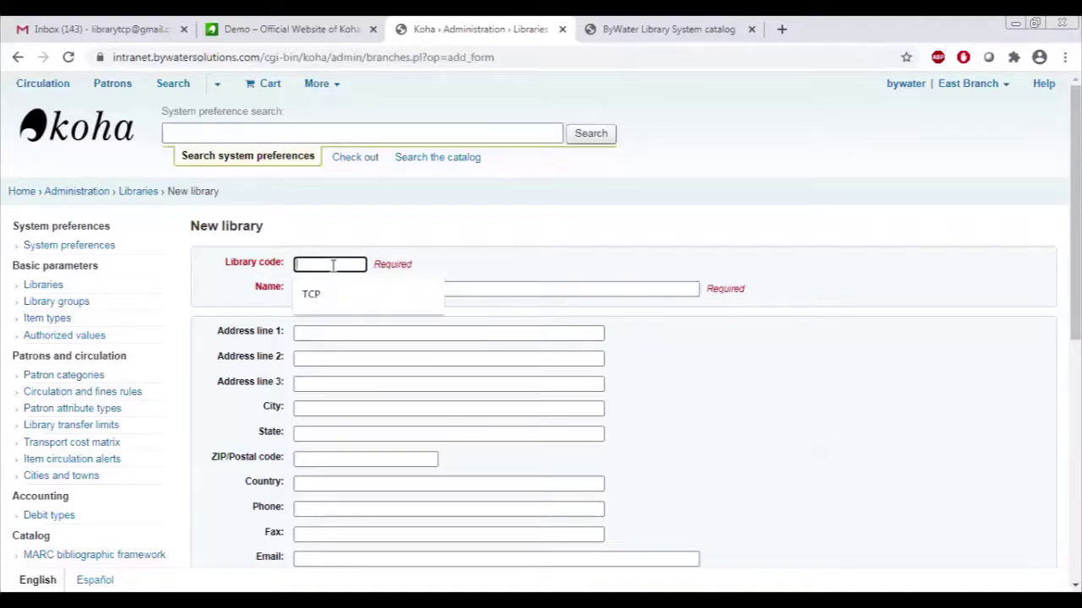
{"action": "type", "text": "I"}
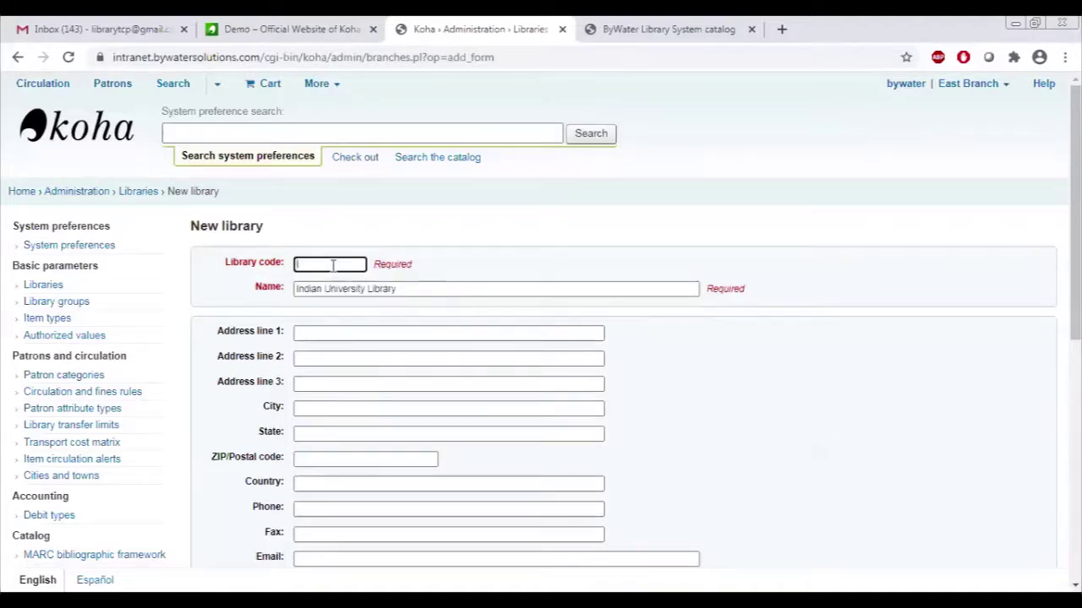
{"action": "type", "text": "NDU"}
{"action": "left_click", "coordinate": [432, 288]}
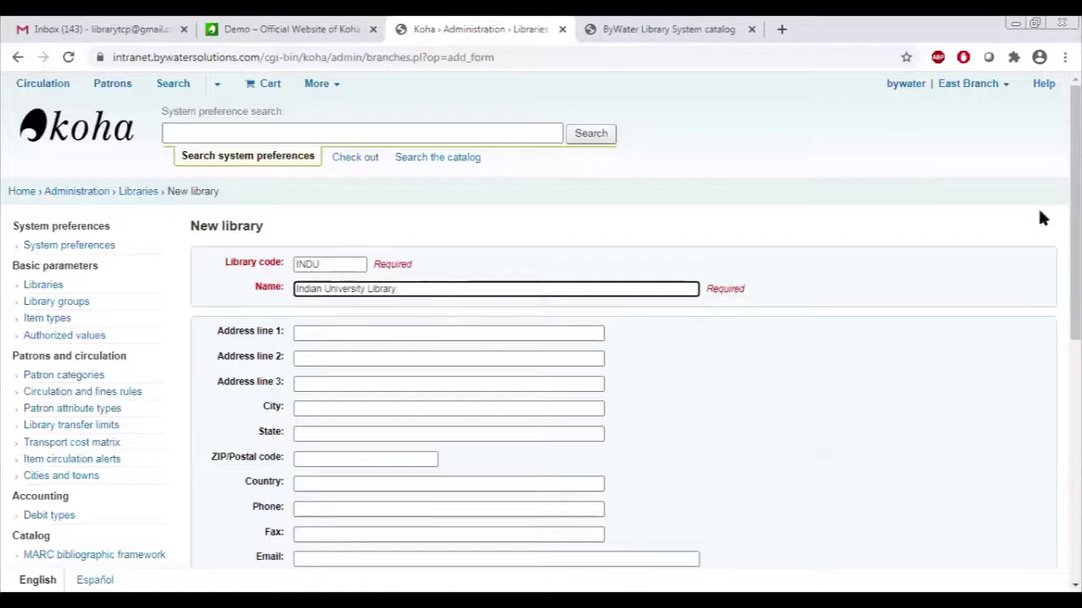
{"action": "scroll", "coordinate": [432, 288], "scroll_direction": "down", "scroll_amount": 1}
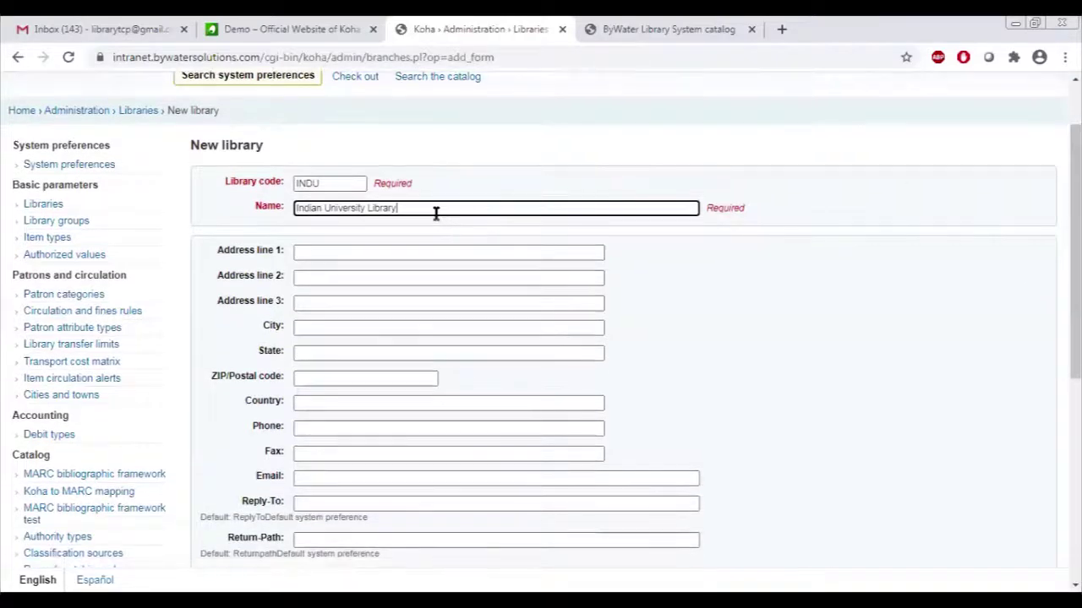
{"action": "left_click_drag", "start_coordinate": [437, 212], "coordinate": [258, 213]}
{"action": "key", "text": "ctrl+c"}
{"action": "left_click", "coordinate": [302, 255]}
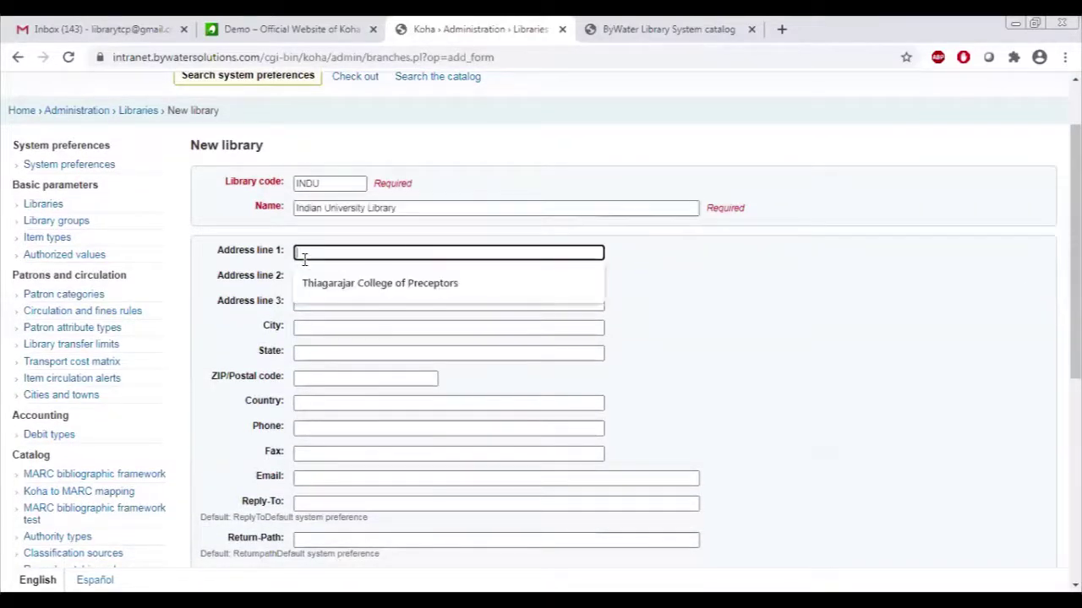
{"action": "key", "text": "ctrl+v"}
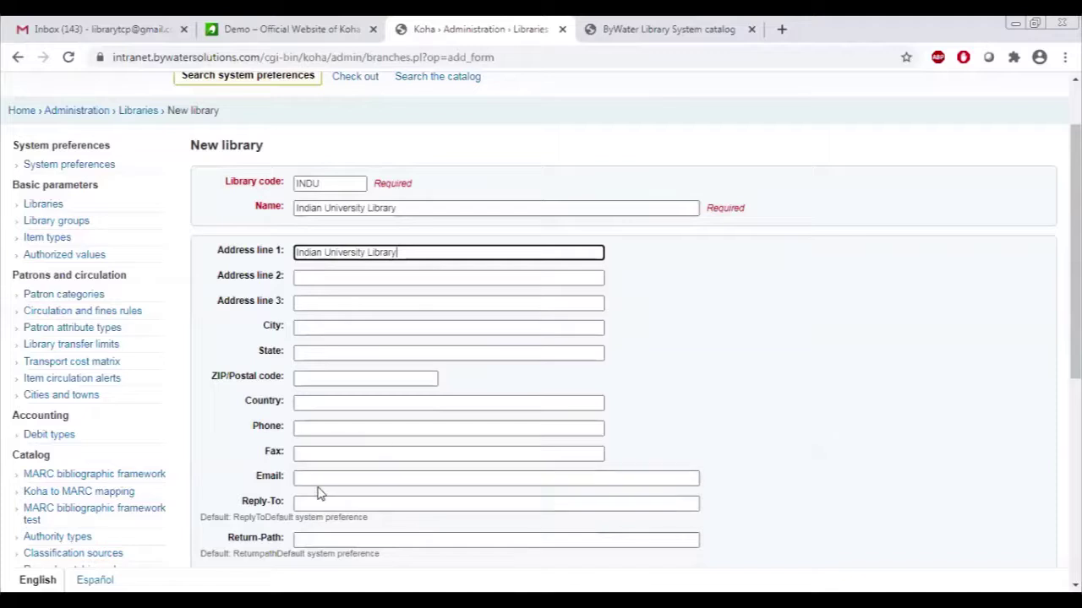
{"action": "left_click", "coordinate": [320, 480]}
{"action": "scroll", "coordinate": [617, 318], "scroll_direction": "down", "scroll_amount": 2}
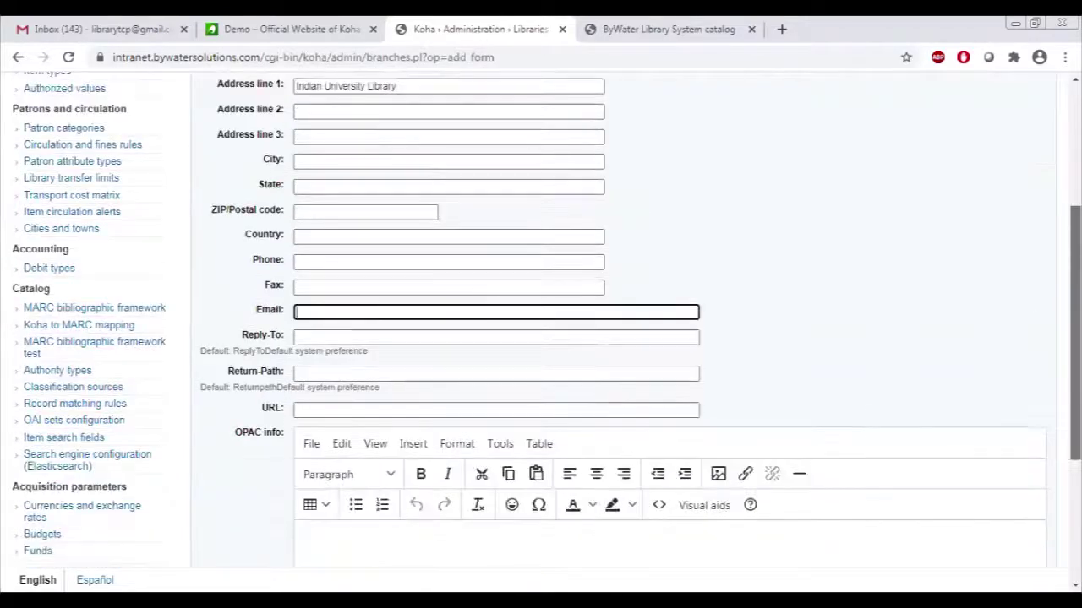
{"action": "left_click", "coordinate": [355, 404]}
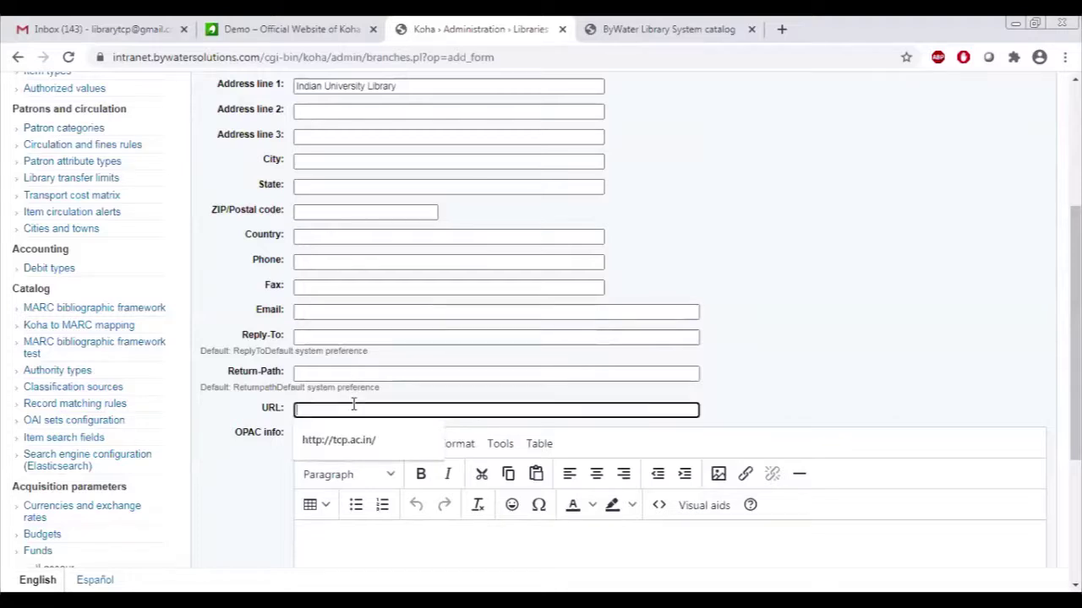
{"action": "left_click", "coordinate": [356, 441]}
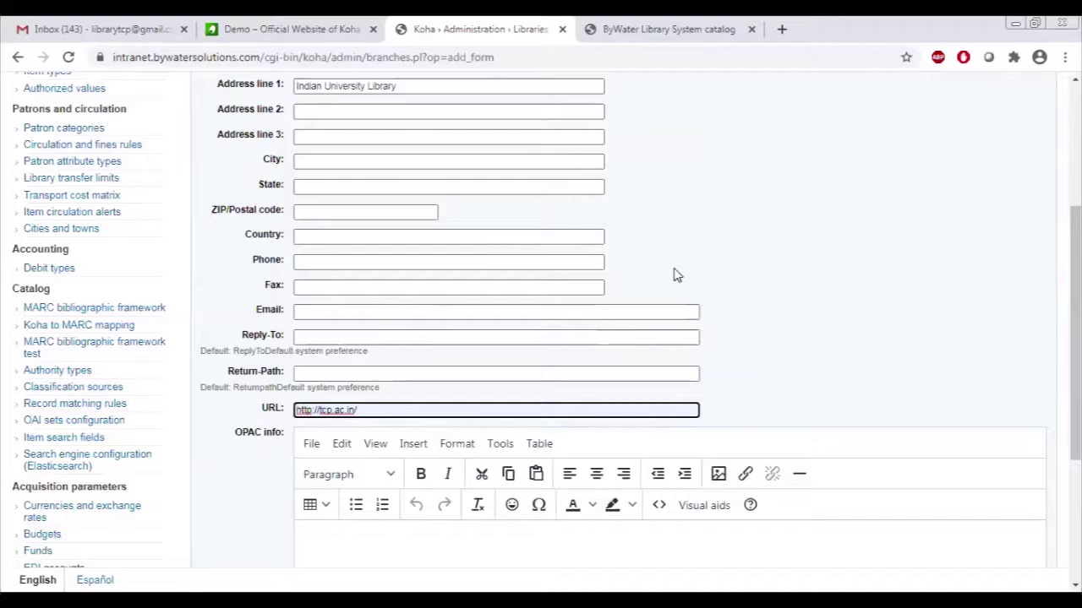
{"action": "left_click_drag", "start_coordinate": [1075, 338], "coordinate": [1075, 397]}
{"action": "scroll", "coordinate": [541, 321], "scroll_direction": "down", "scroll_amount": 2}
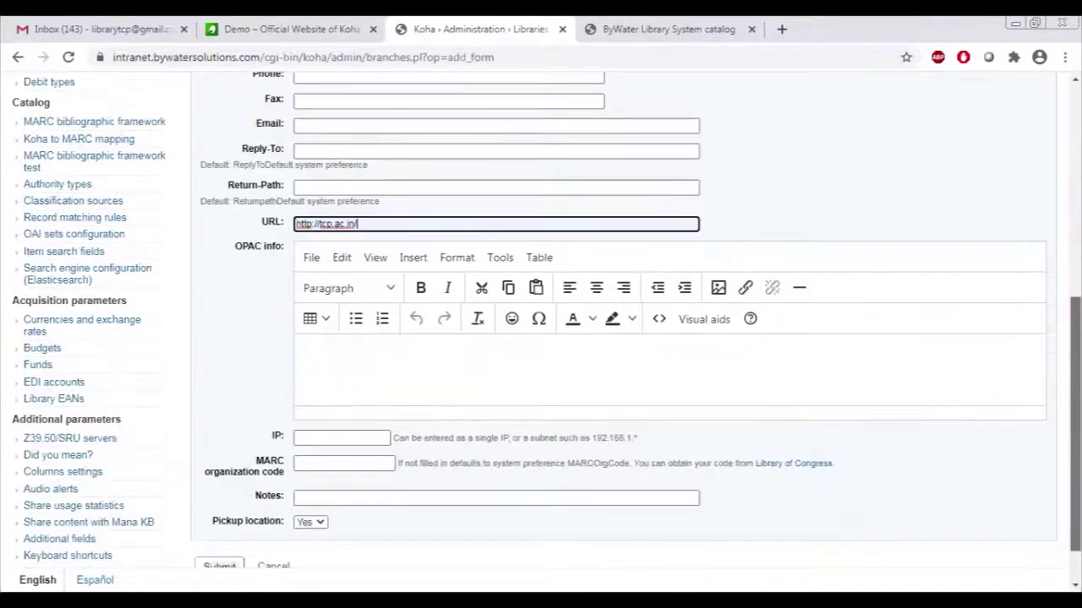
{"action": "scroll", "coordinate": [541, 321], "scroll_direction": "up", "scroll_amount": 4}
{"action": "scroll", "coordinate": [541, 321], "scroll_direction": "up", "scroll_amount": 1}
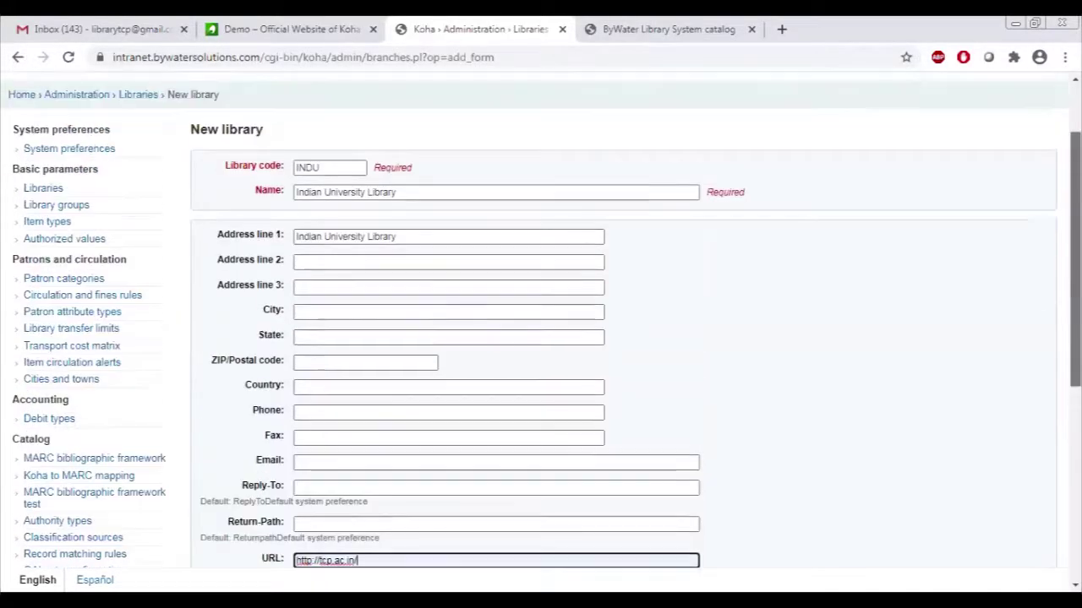
Enter Madurai, Tamilnadu, India as the location, keep Pickup location Yes, and submit.
{"action": "left_click", "coordinate": [359, 313]}
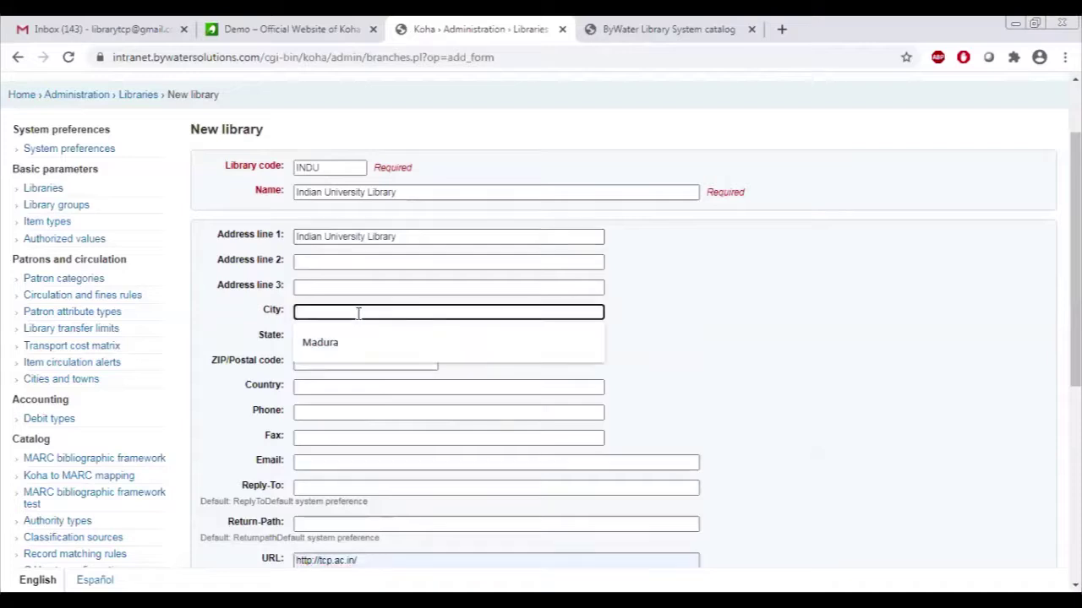
{"action": "type", "text": "Madurai"}
{"action": "key", "text": "Tab"}
{"action": "type", "text": "Tamil"}
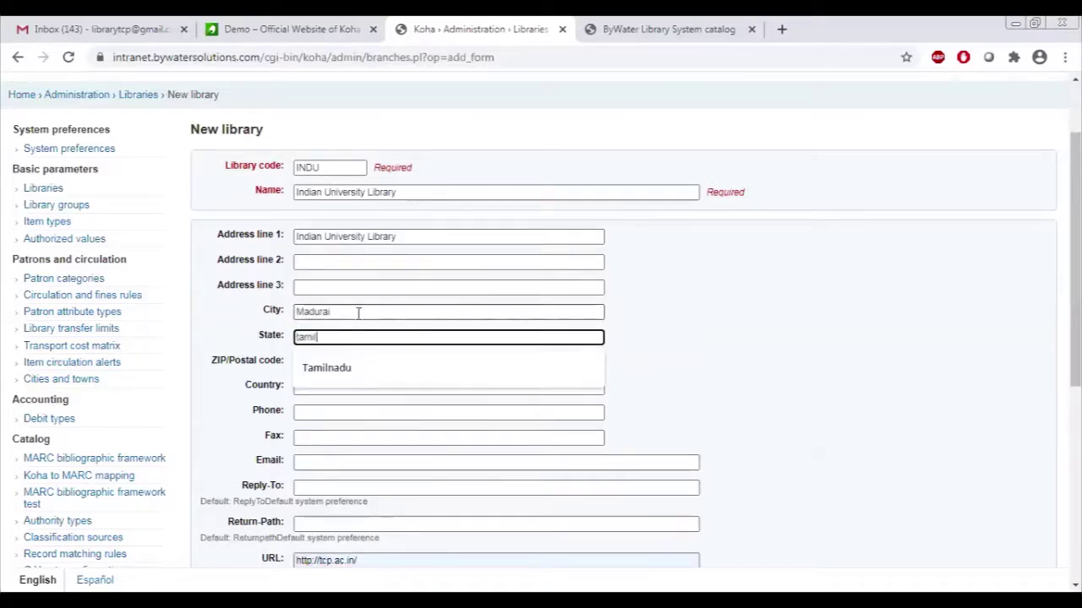
{"action": "left_click", "coordinate": [329, 374]}
{"action": "left_click", "coordinate": [328, 386]}
{"action": "type", "text": "India"}
{"action": "left_click", "coordinate": [331, 409]}
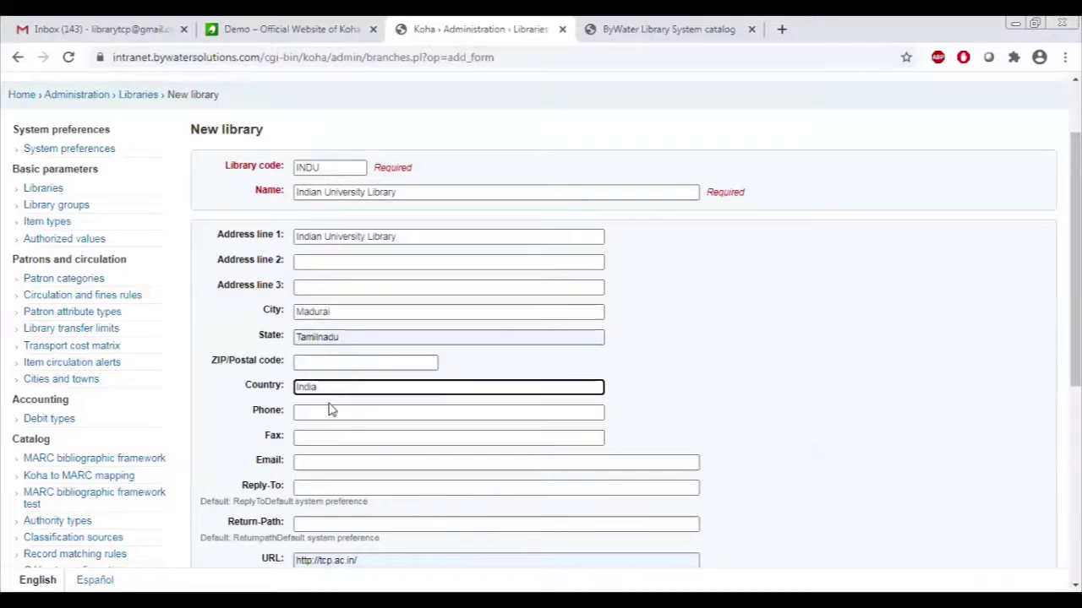
{"action": "left_click_drag", "start_coordinate": [1075, 253], "coordinate": [1075, 445]}
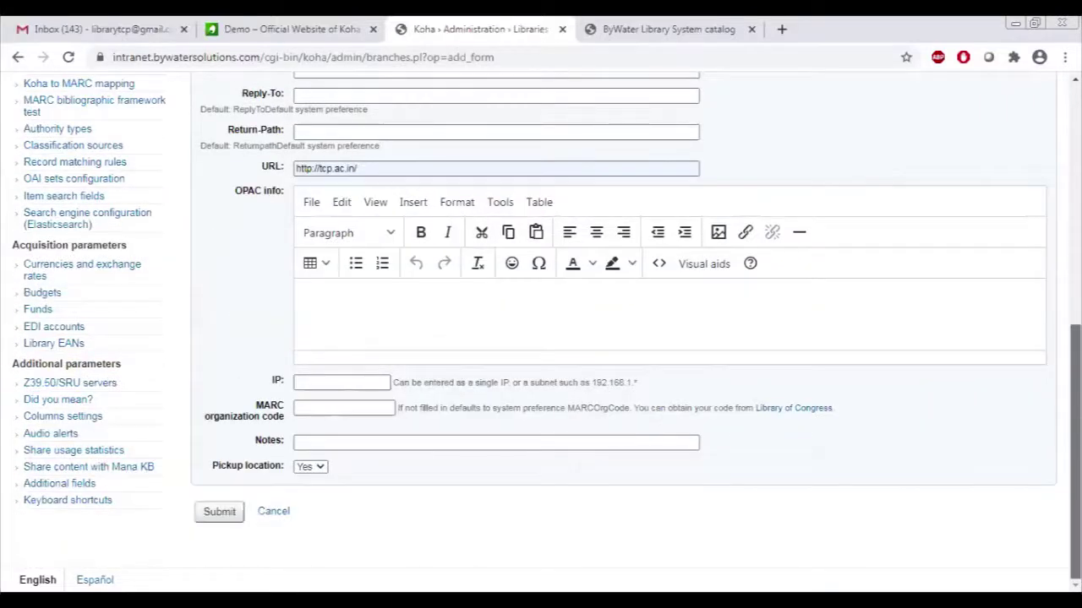
{"action": "left_click", "coordinate": [315, 465]}
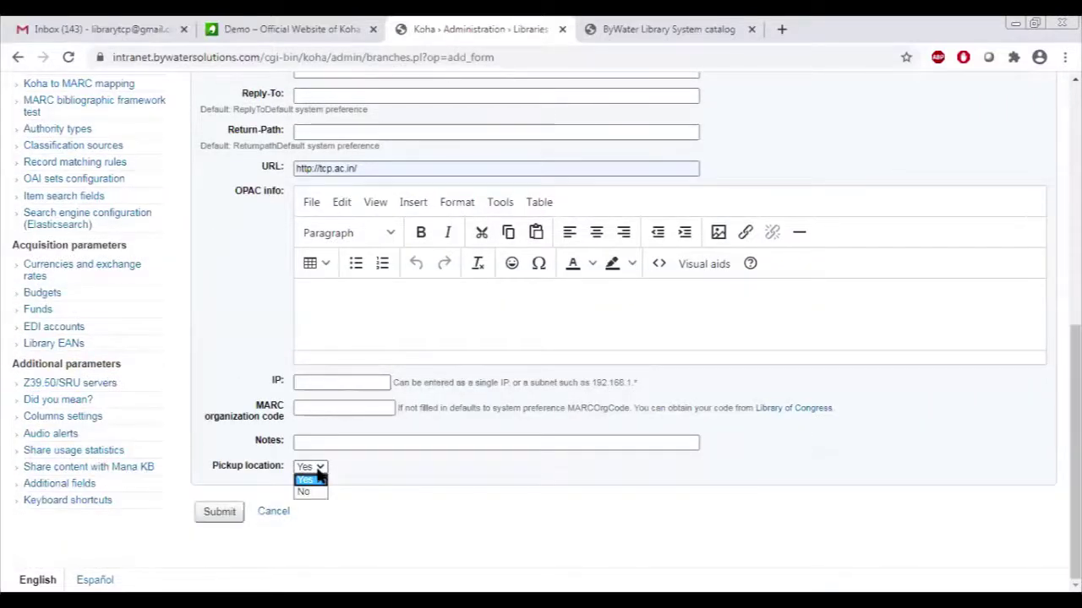
{"action": "left_click", "coordinate": [319, 476]}
{"action": "left_click", "coordinate": [213, 520]}
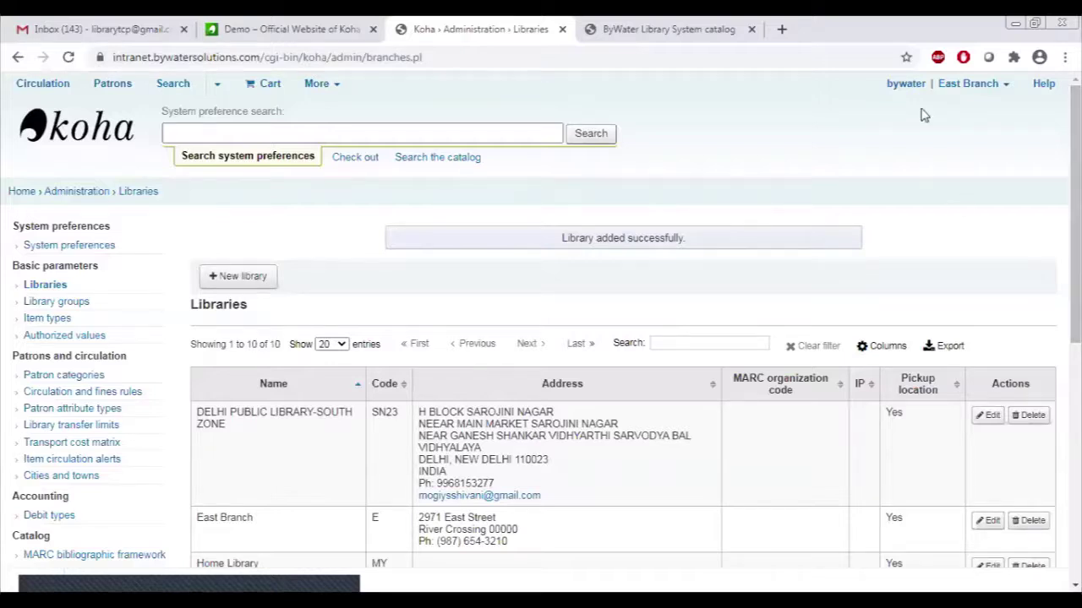
Switch the working library to Indian University Library through Set library.
{"action": "left_click", "coordinate": [981, 86]}
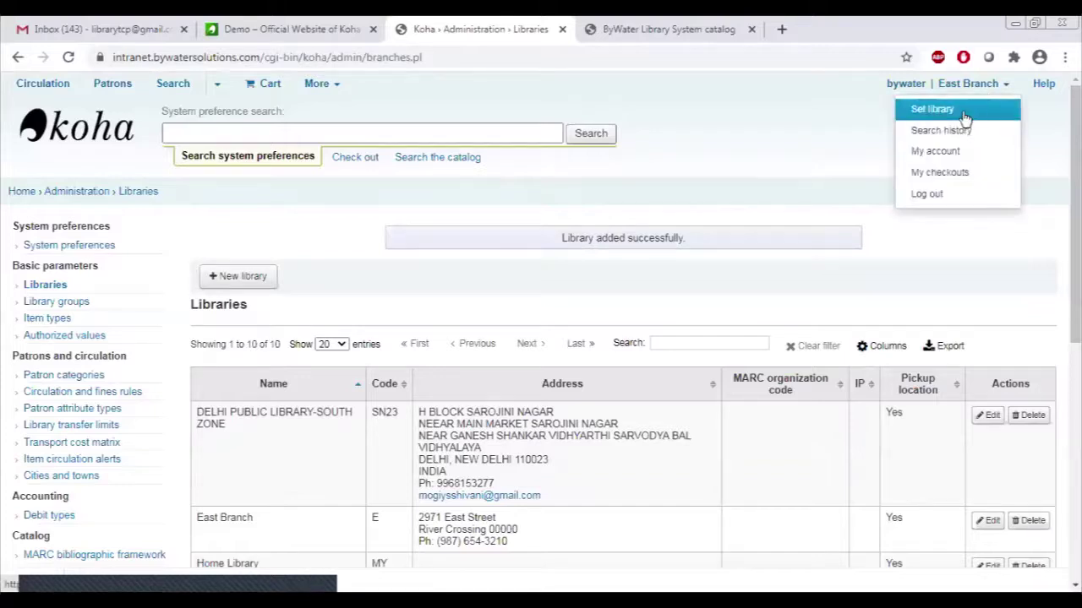
{"action": "left_click", "coordinate": [963, 114]}
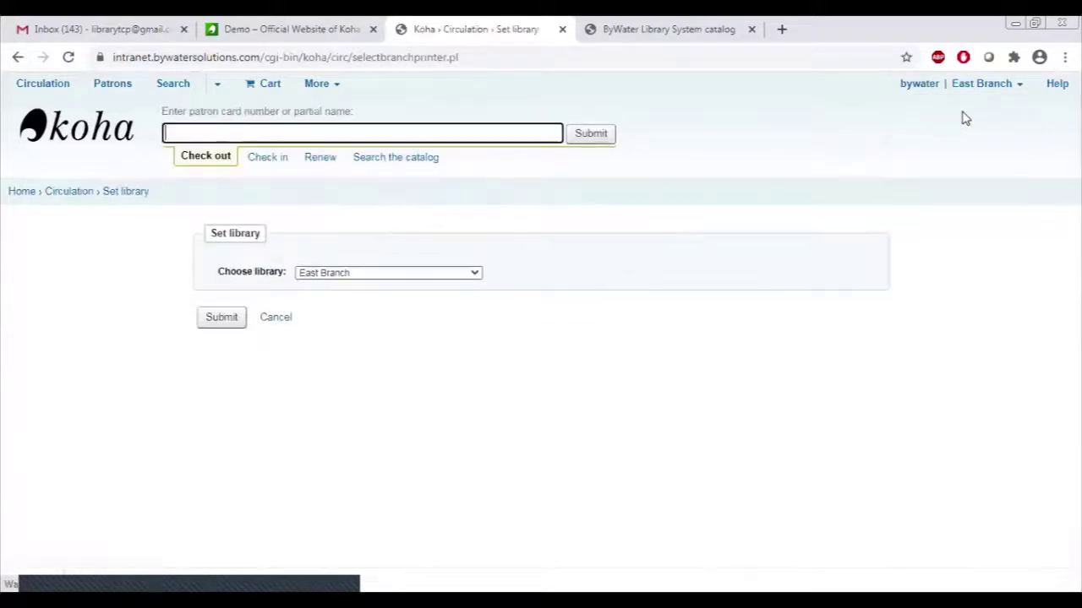
{"action": "left_click", "coordinate": [393, 275]}
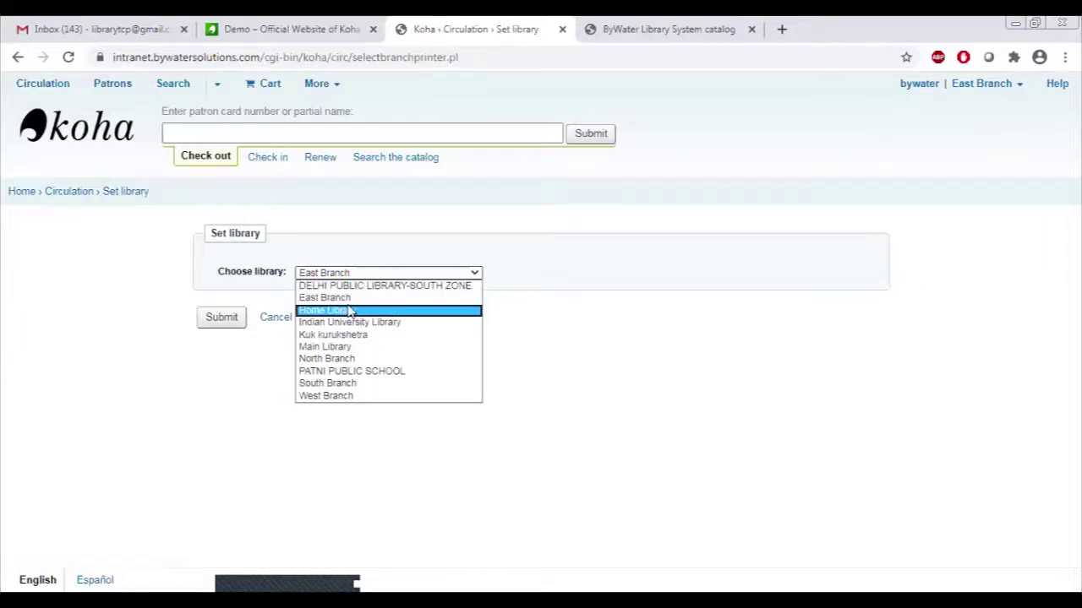
{"action": "key", "text": "s"}
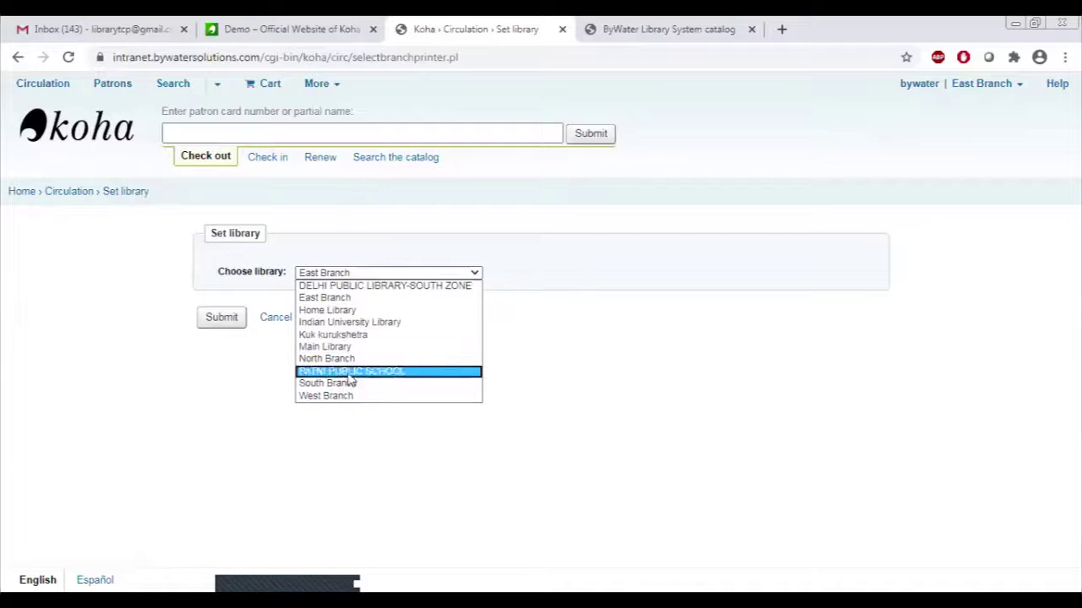
{"action": "left_click", "coordinate": [405, 325]}
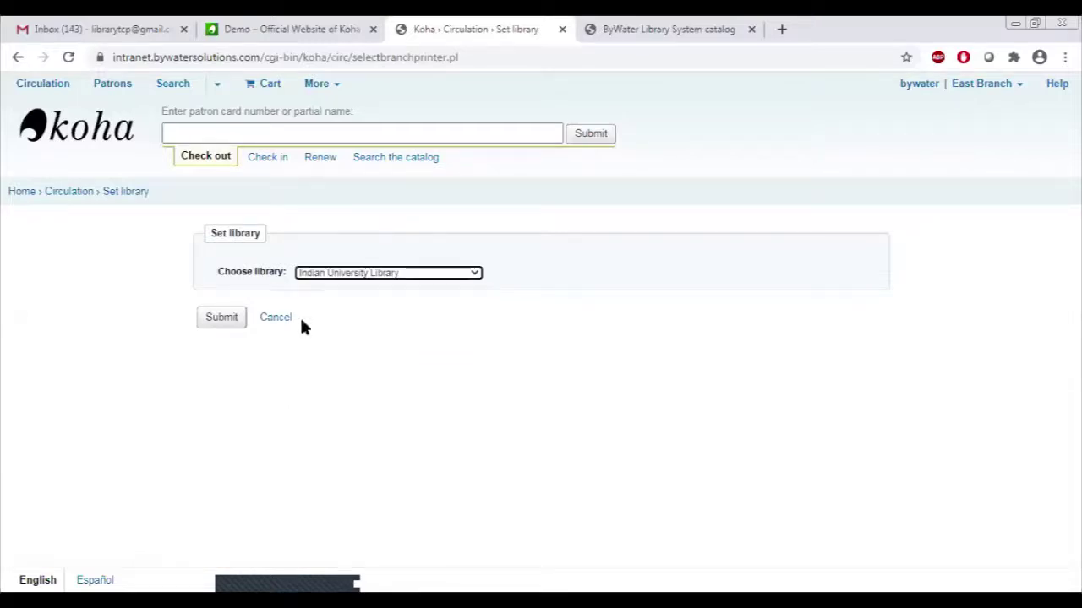
{"action": "left_click", "coordinate": [227, 323]}
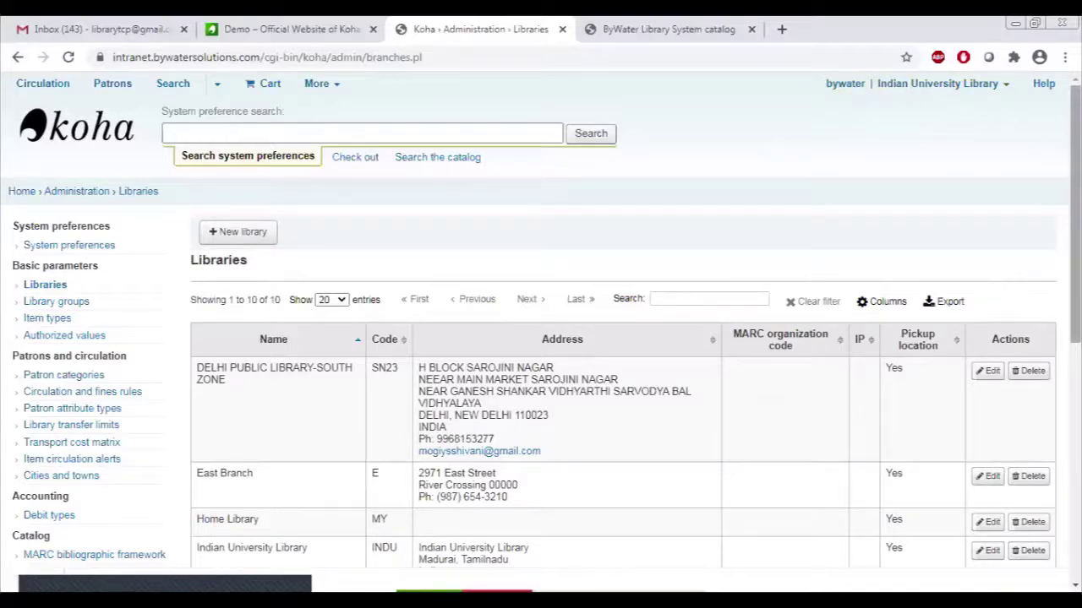
{"action": "scroll", "coordinate": [1075, 211], "scroll_direction": "down", "scroll_amount": 2}
{"action": "scroll", "coordinate": [1074, 254], "scroll_direction": "down", "scroll_amount": 2}
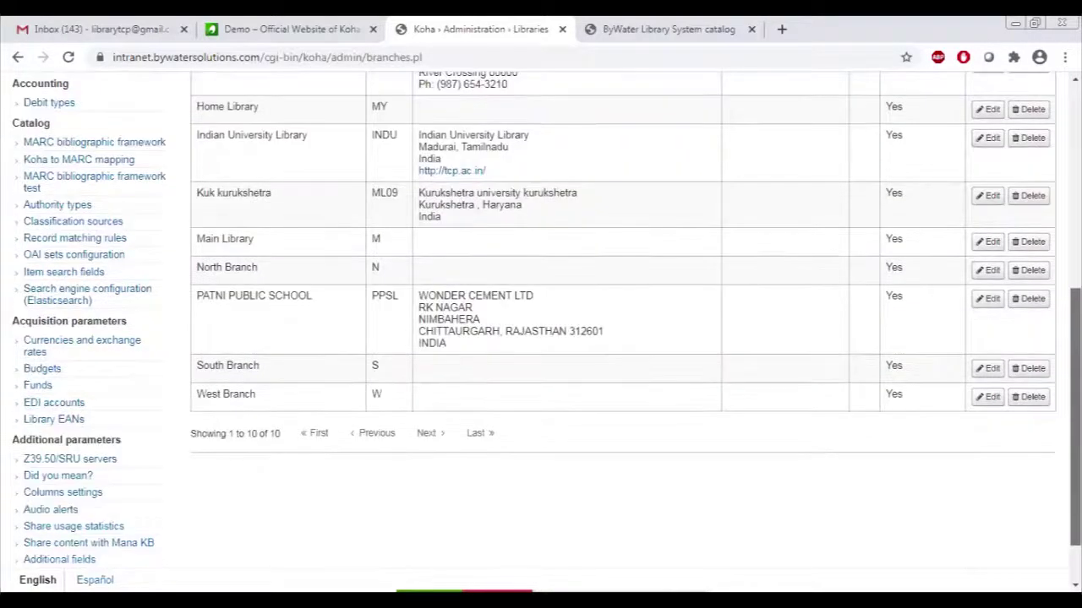
{"action": "scroll", "coordinate": [1074, 381], "scroll_direction": "up", "scroll_amount": 1}
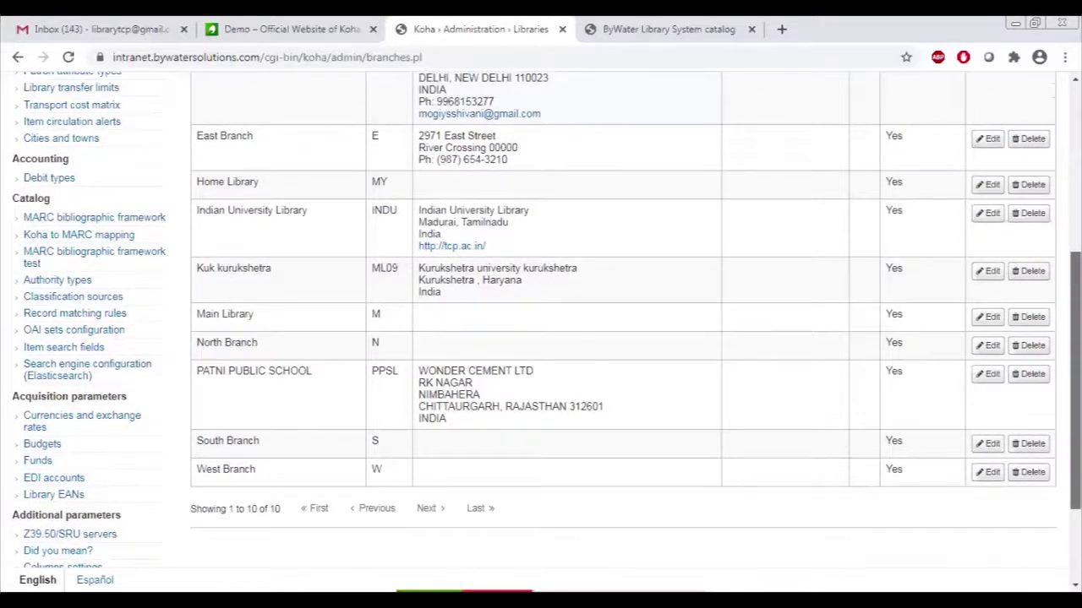
{"action": "scroll", "coordinate": [457, 233], "scroll_direction": "up", "scroll_amount": 1}
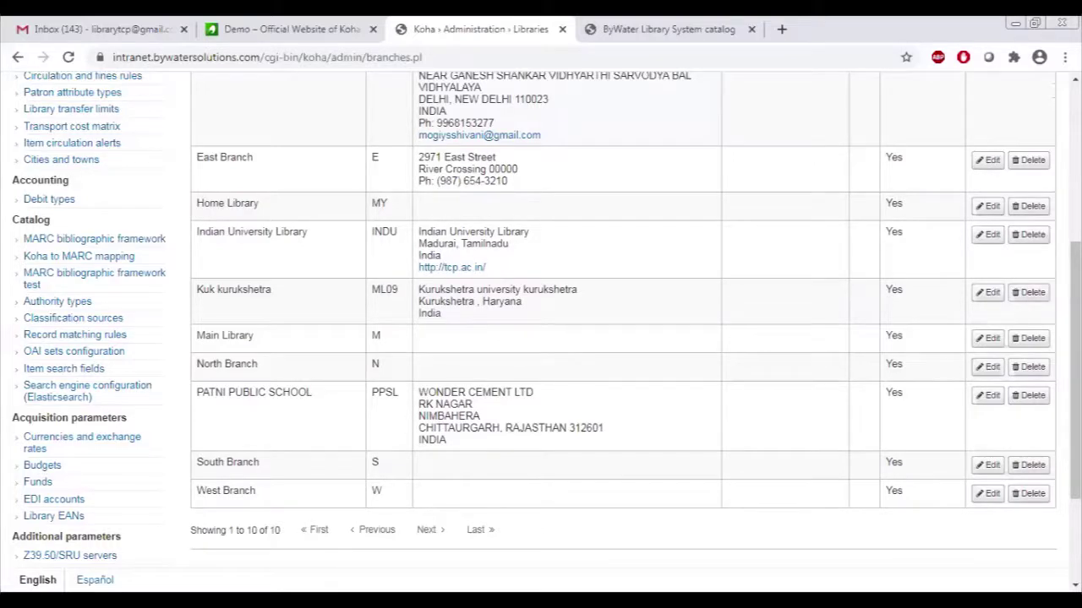
{"action": "scroll", "coordinate": [622, 338], "scroll_direction": "up", "scroll_amount": 5}
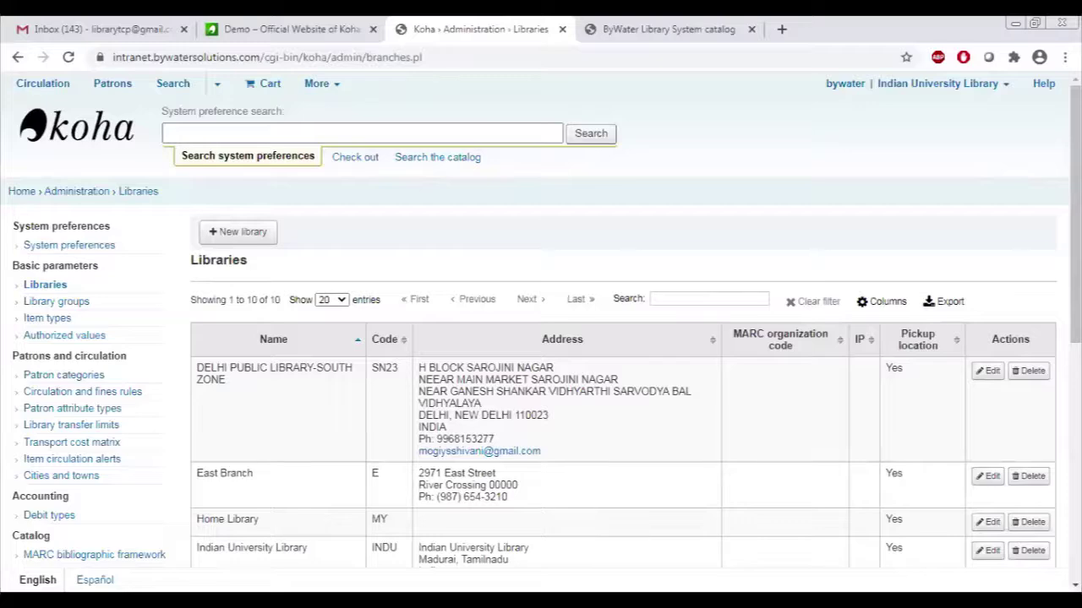
{"action": "scroll", "coordinate": [541, 337], "scroll_direction": "down", "scroll_amount": 1}
{"action": "scroll", "coordinate": [541, 338], "scroll_direction": "up", "scroll_amount": 1}
Open Item types, scroll through the 26 existing types, and start a new item type.
{"action": "left_click", "coordinate": [49, 318]}
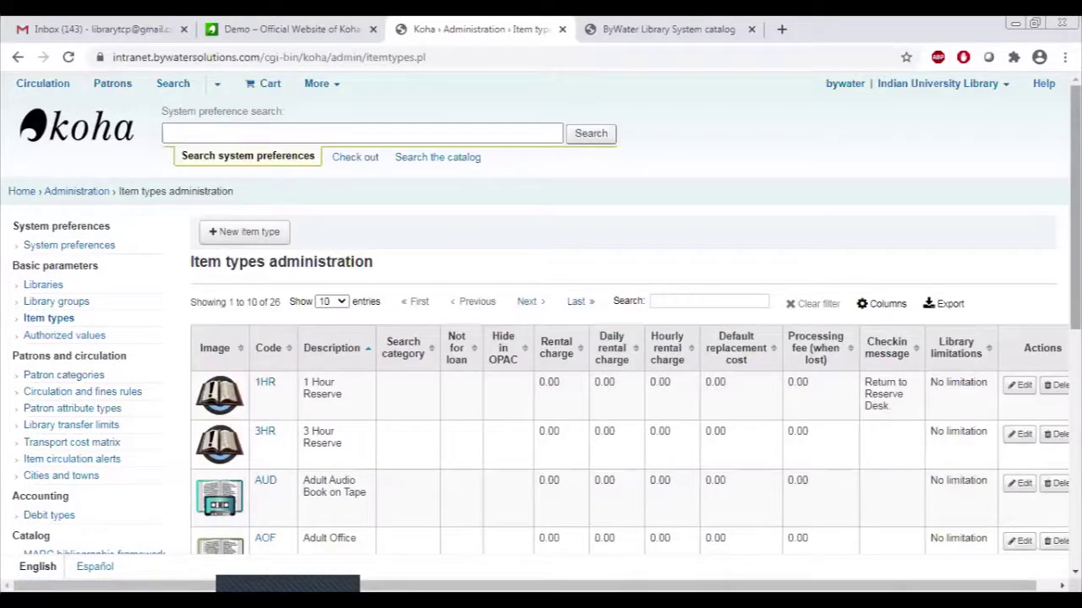
{"action": "scroll", "coordinate": [541, 321], "scroll_direction": "down", "scroll_amount": 3}
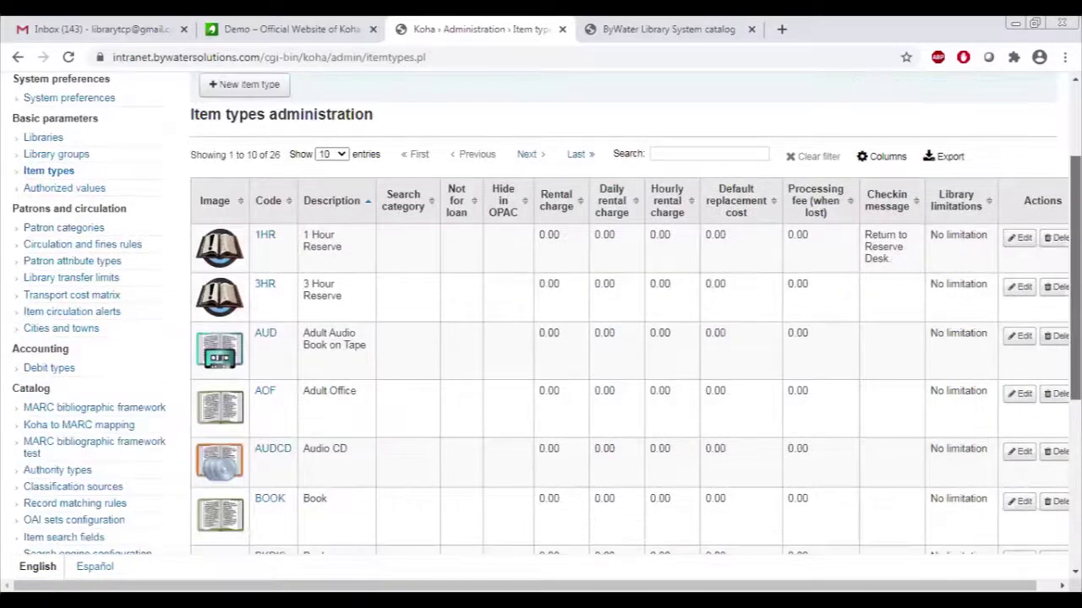
{"action": "scroll", "coordinate": [541, 322], "scroll_direction": "down", "scroll_amount": 1}
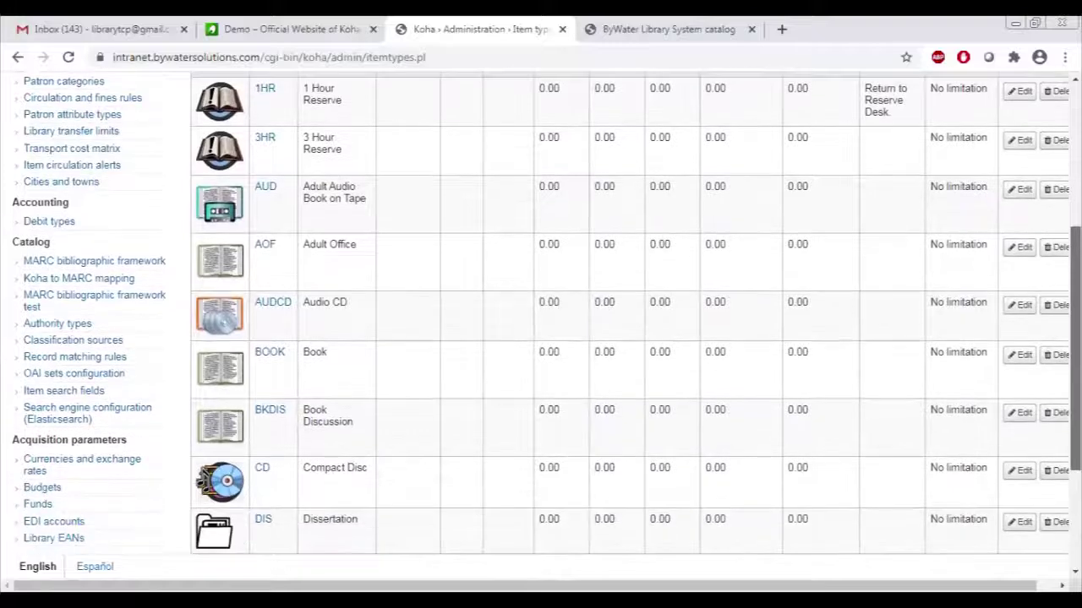
{"action": "scroll", "coordinate": [541, 322], "scroll_direction": "down", "scroll_amount": 1}
{"action": "scroll", "coordinate": [540, 321], "scroll_direction": "down", "scroll_amount": 1}
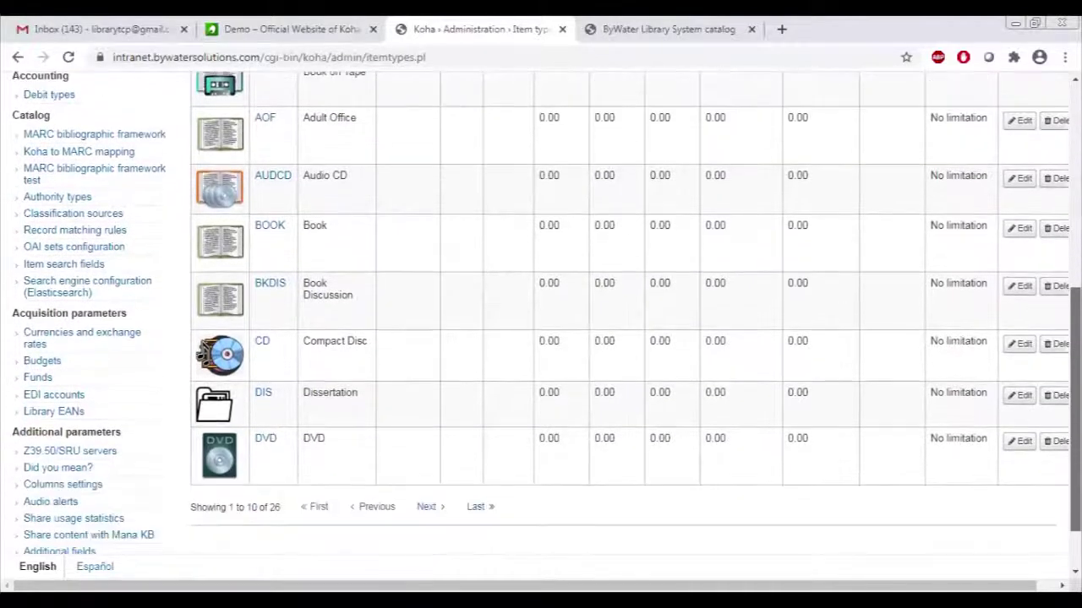
{"action": "scroll", "coordinate": [541, 321], "scroll_direction": "down", "scroll_amount": 1}
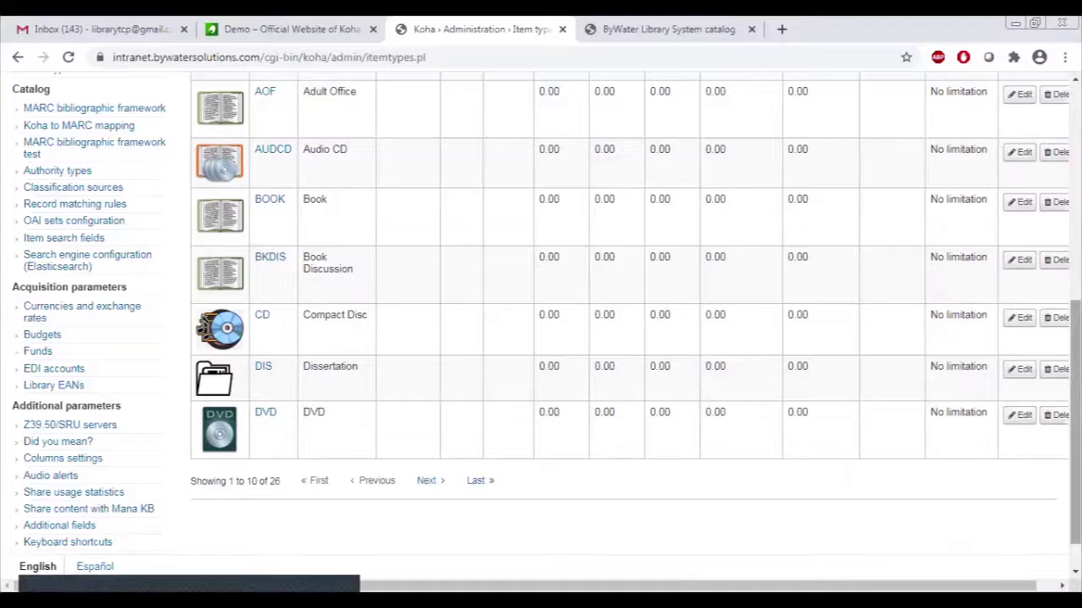
{"action": "left_click_drag", "start_coordinate": [1075, 423], "coordinate": [1075, 207]}
{"action": "left_click", "coordinate": [256, 225]}
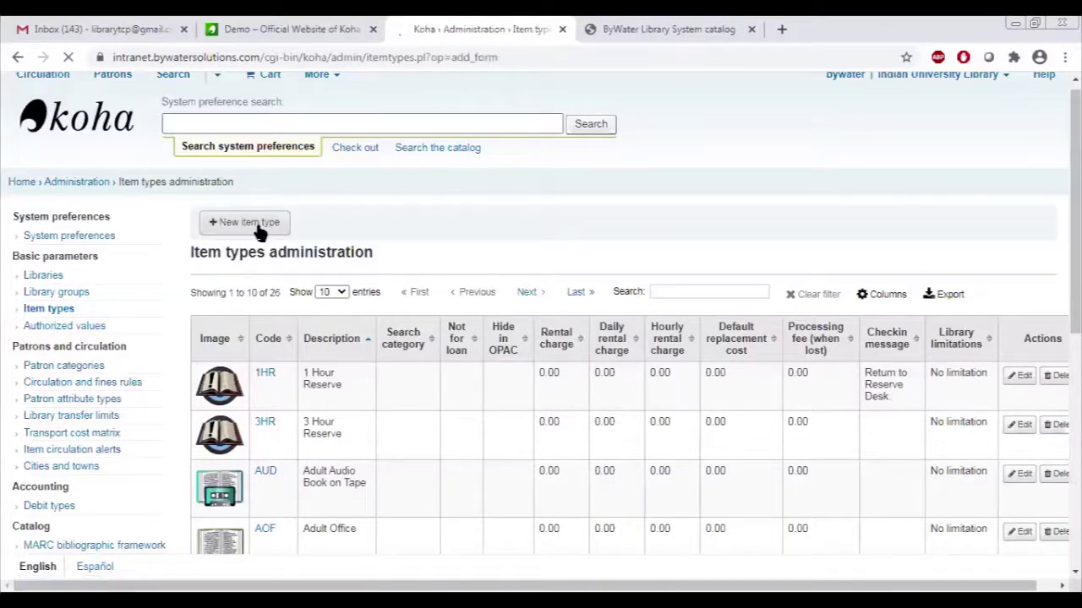
Tick No image on the new item type, leave the form unsaved, and open Patron categories.
{"action": "left_click", "coordinate": [328, 284]}
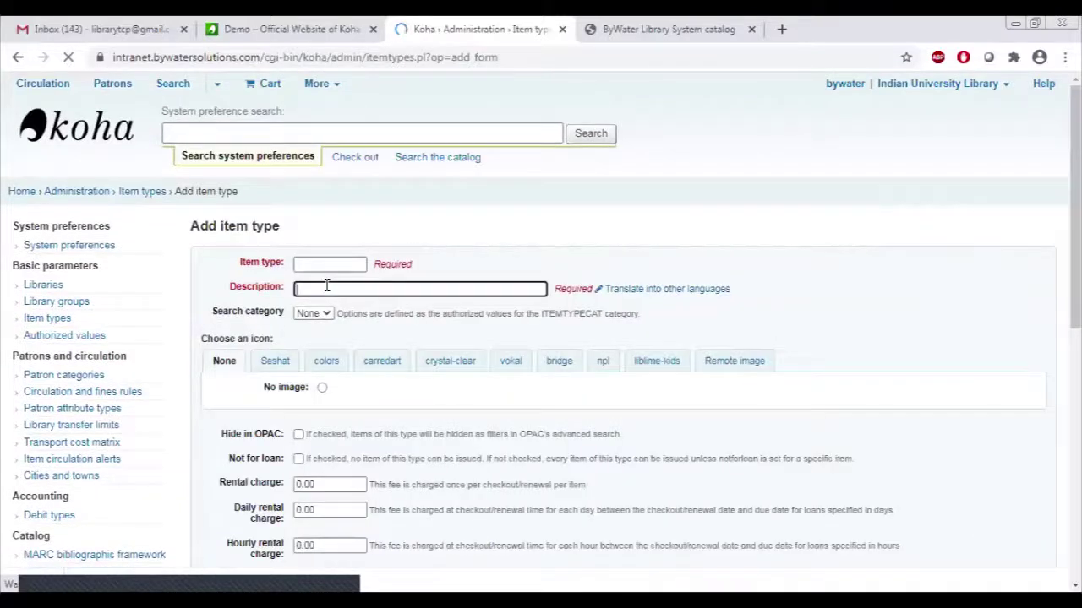
{"action": "left_click", "coordinate": [322, 390]}
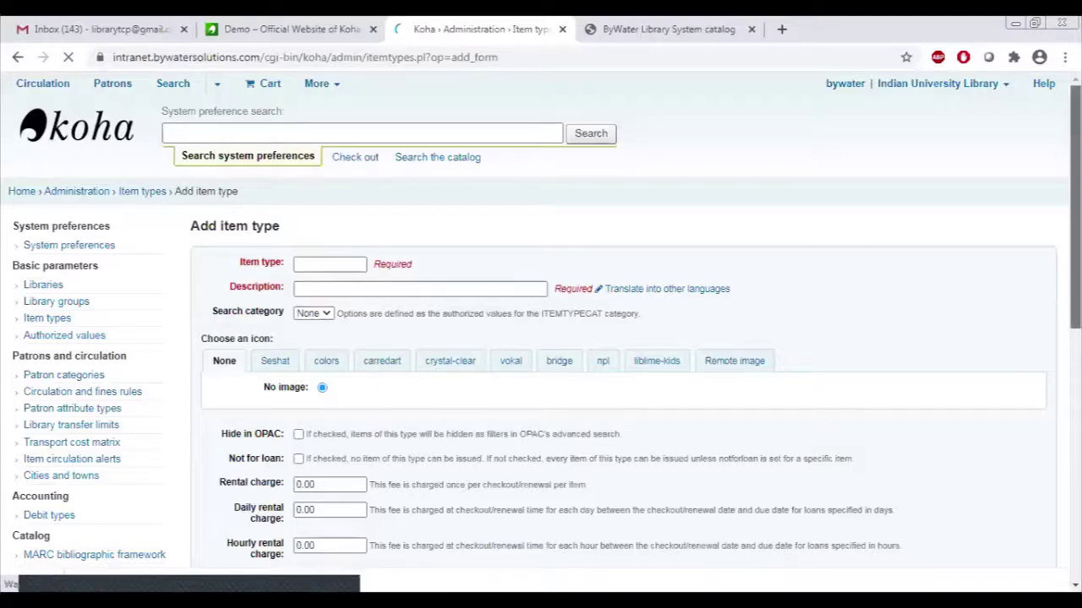
{"action": "scroll", "coordinate": [945, 302], "scroll_direction": "down", "scroll_amount": 5}
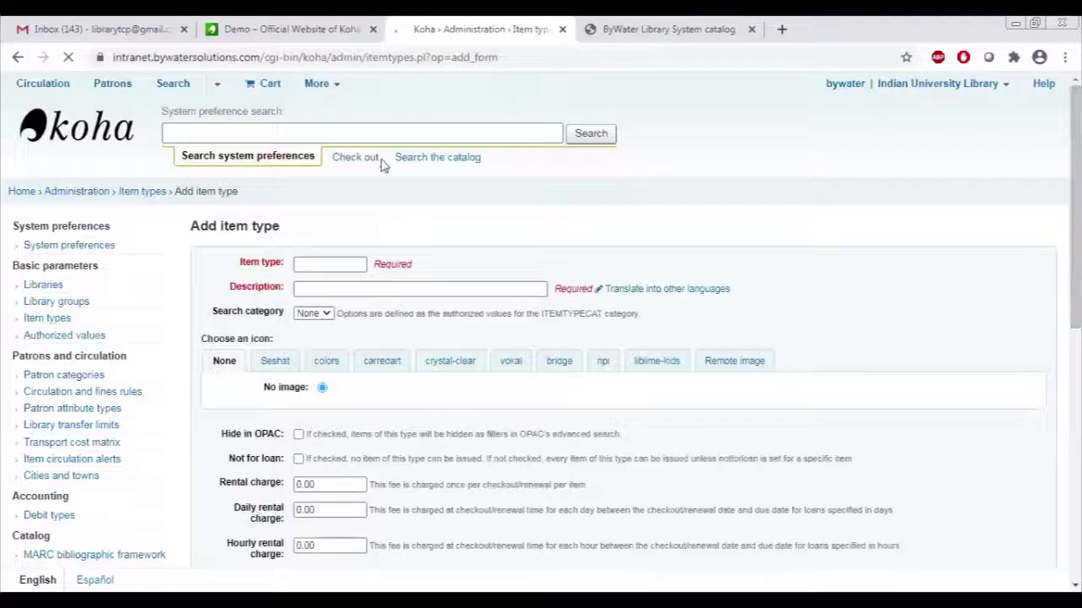
{"action": "left_click", "coordinate": [17, 57]}
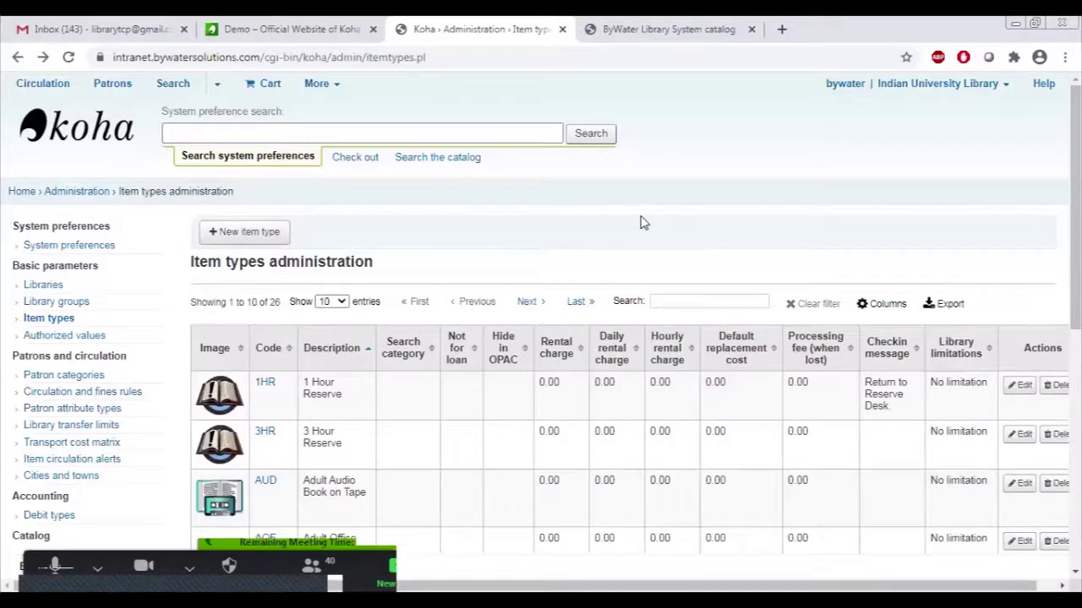
{"action": "left_click", "coordinate": [66, 378]}
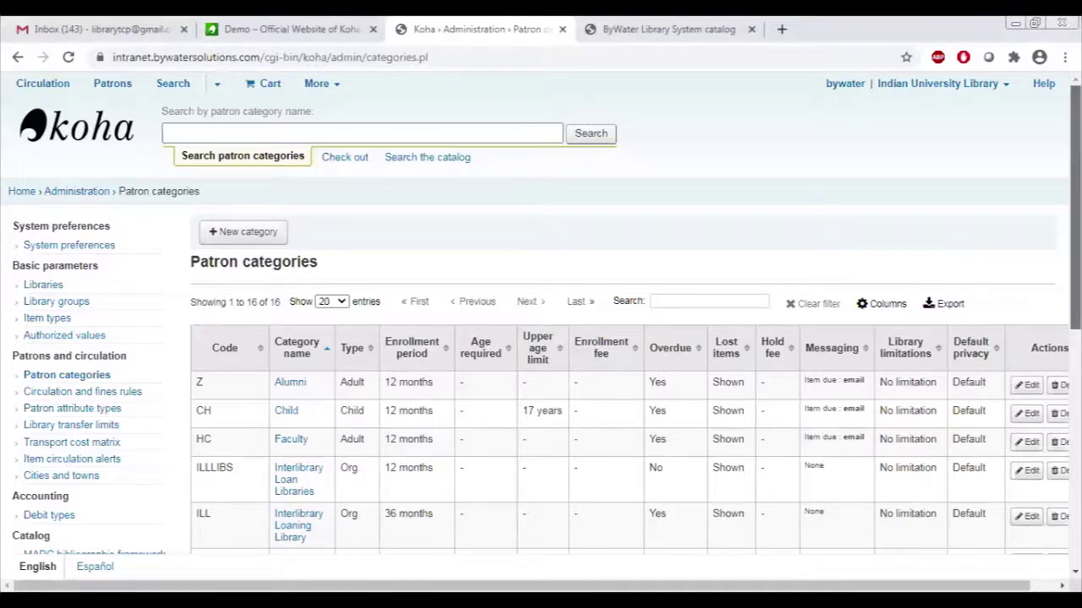
Create a patron category with code UG, description 'Under Graduate' and a 36-month enrolment period.
{"action": "scroll", "coordinate": [1075, 212], "scroll_direction": "down", "scroll_amount": 1}
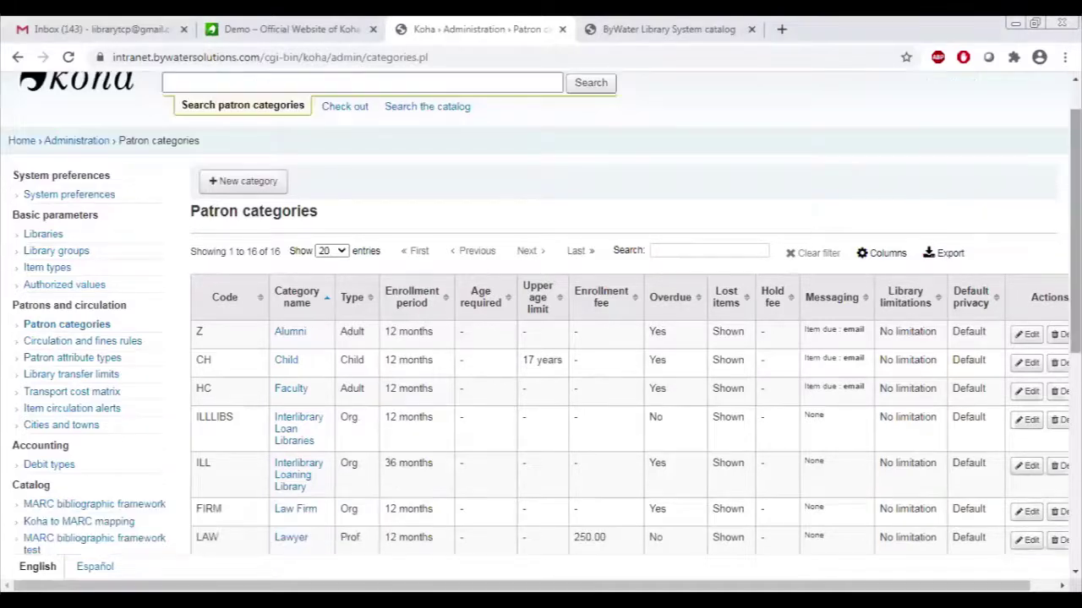
{"action": "left_click", "coordinate": [248, 181]}
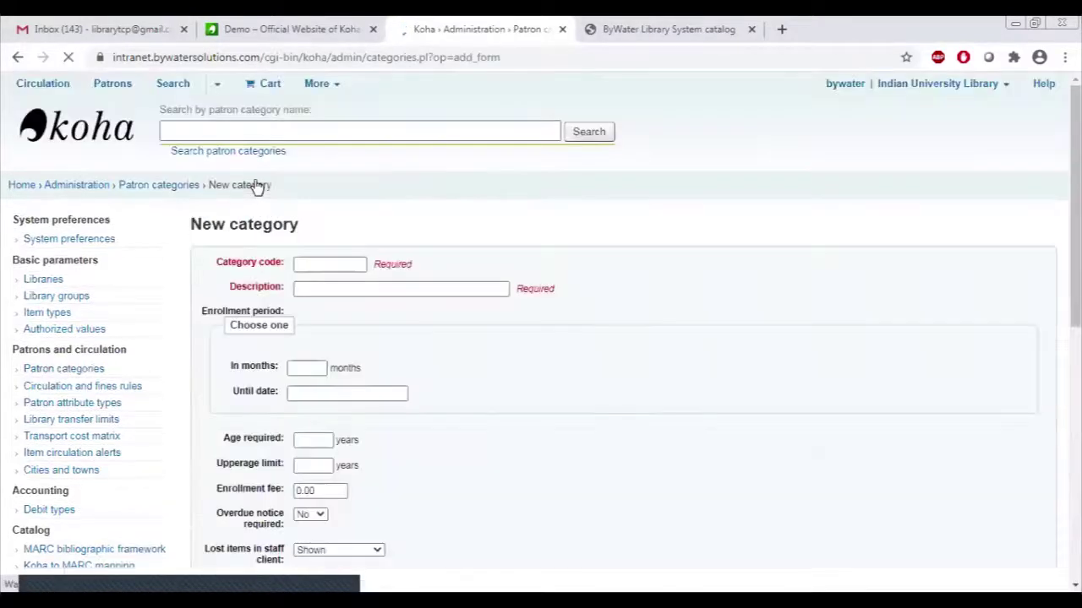
{"action": "left_click", "coordinate": [344, 272]}
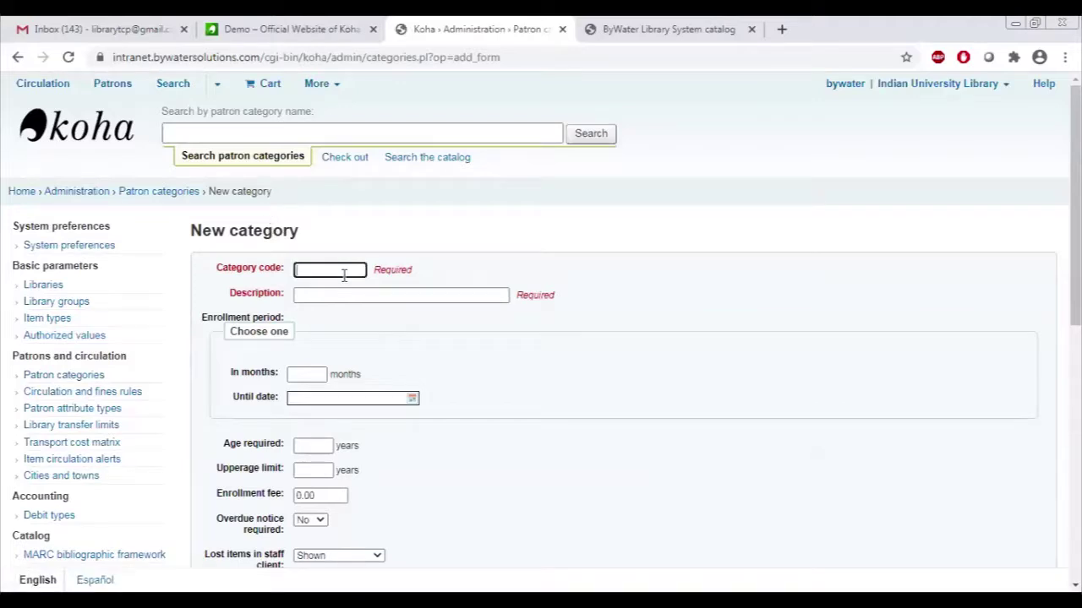
{"action": "type", "text": "UG"}
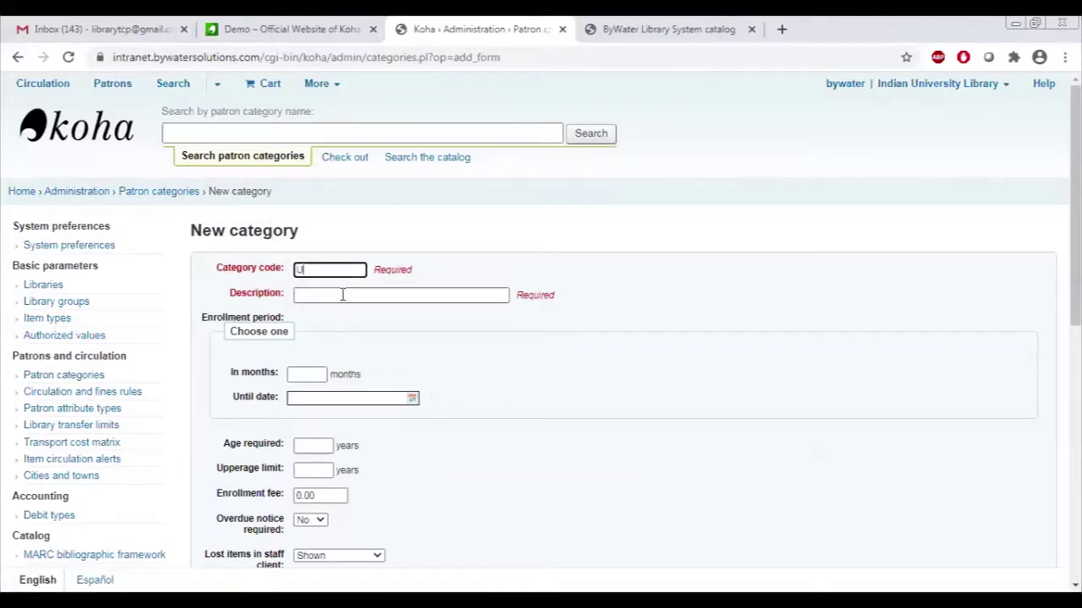
{"action": "left_click", "coordinate": [342, 295]}
{"action": "type", "text": "Under"}
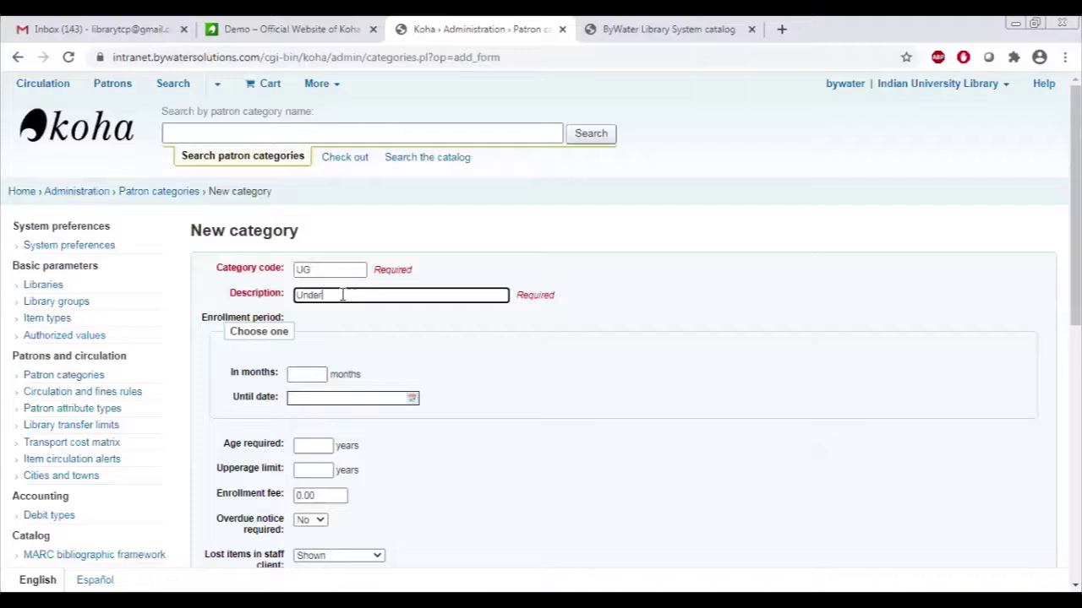
{"action": "type", "text": " Graduate"}
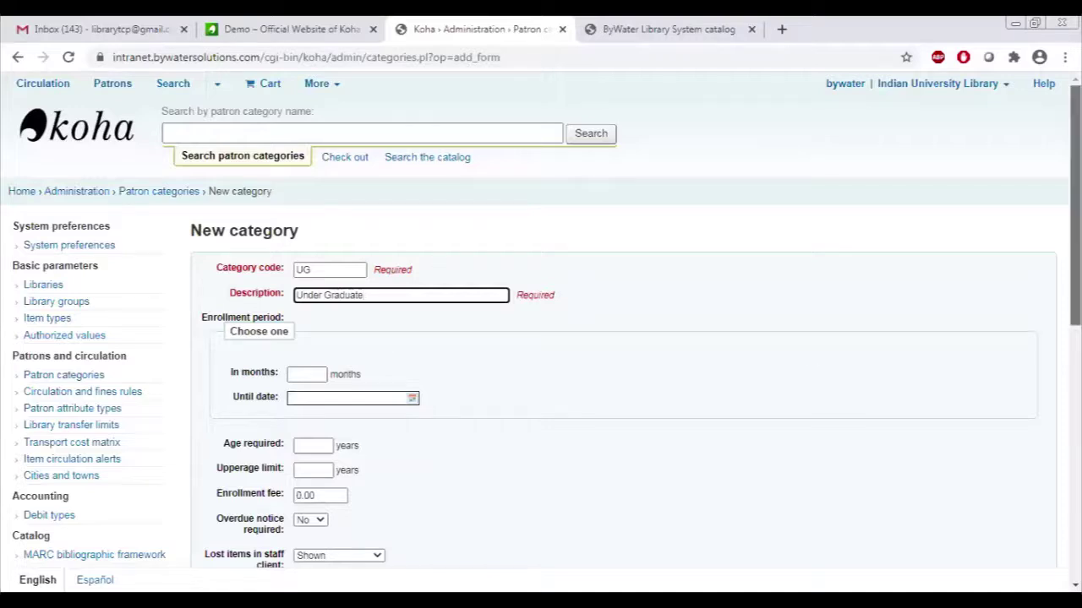
{"action": "scroll", "coordinate": [389, 338], "scroll_direction": "down", "scroll_amount": 1}
{"action": "left_click", "coordinate": [315, 325]}
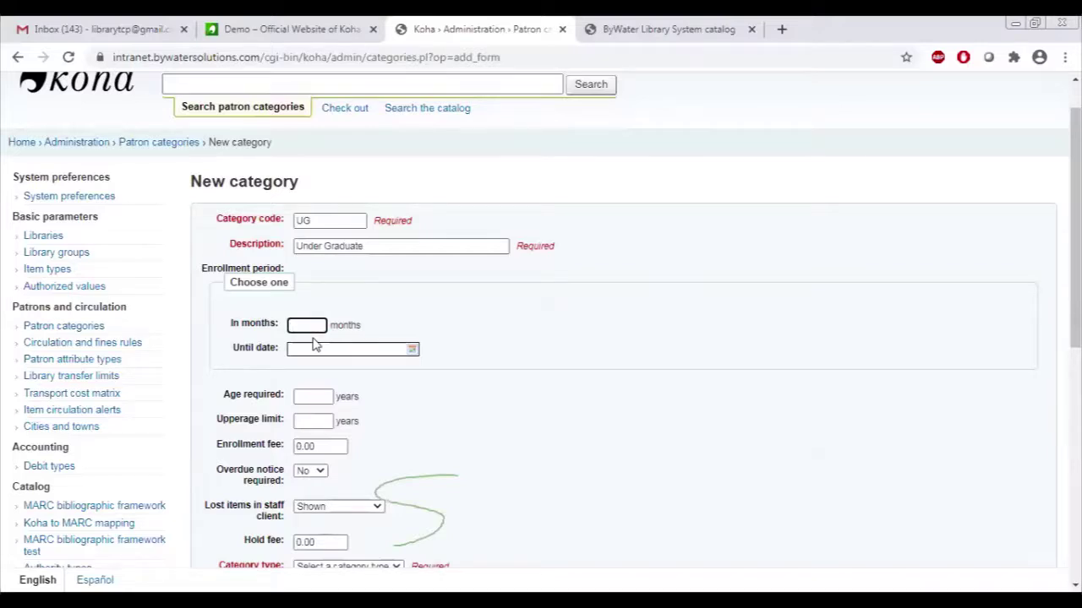
{"action": "type", "text": "36"}
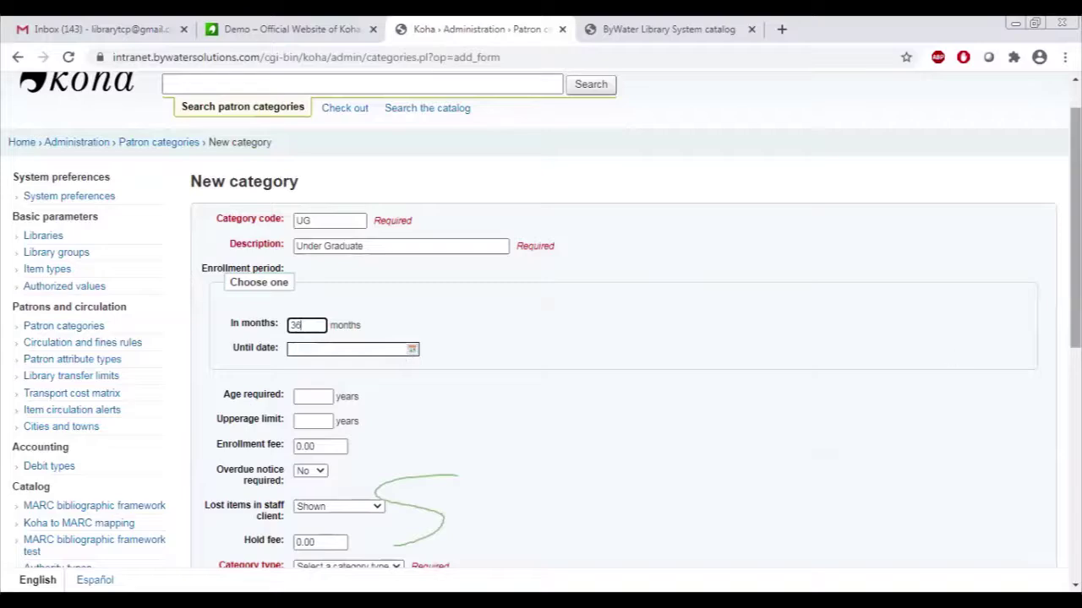
{"action": "left_click_drag", "start_coordinate": [1074, 228], "coordinate": [1075, 361]}
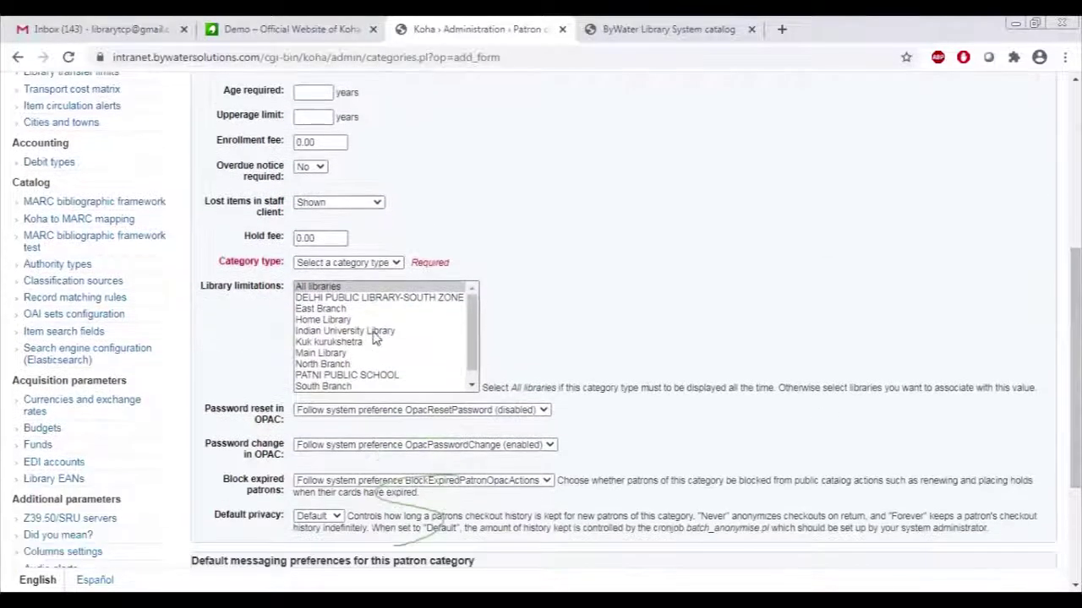
Set the category type to Adult and limit it to Indian University Library.
{"action": "left_click", "coordinate": [368, 266]}
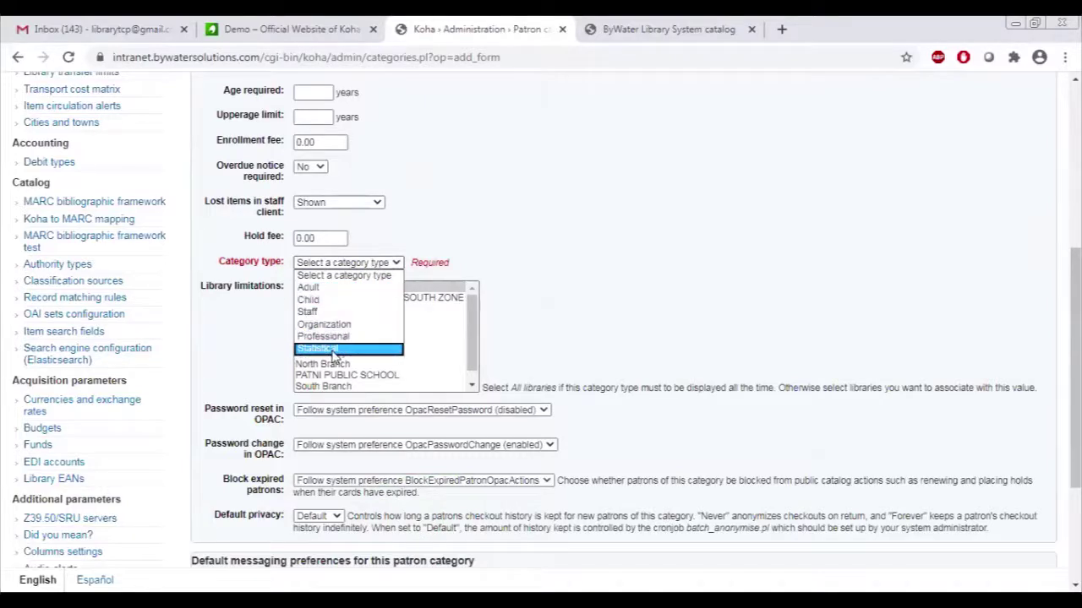
{"action": "left_click", "coordinate": [335, 288]}
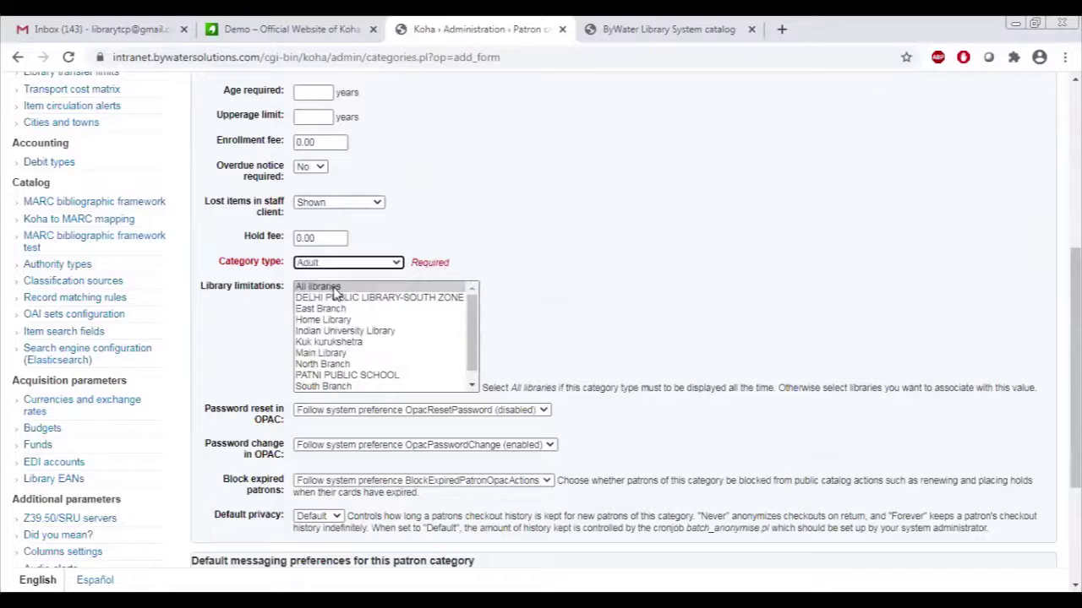
{"action": "left_click_drag", "start_coordinate": [1075, 364], "coordinate": [1075, 401]}
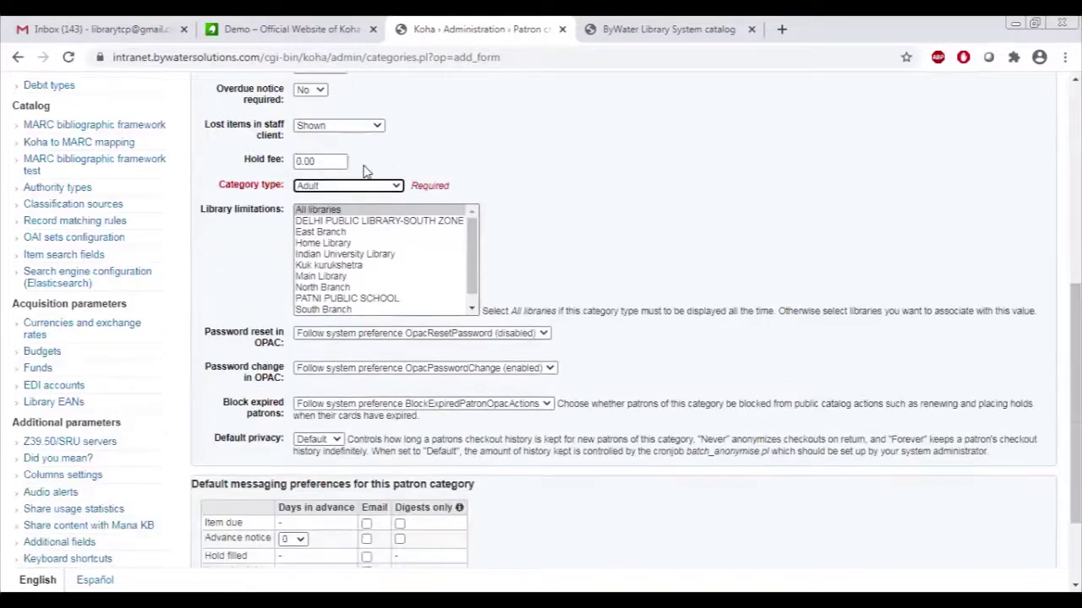
{"action": "left_click", "coordinate": [380, 256]}
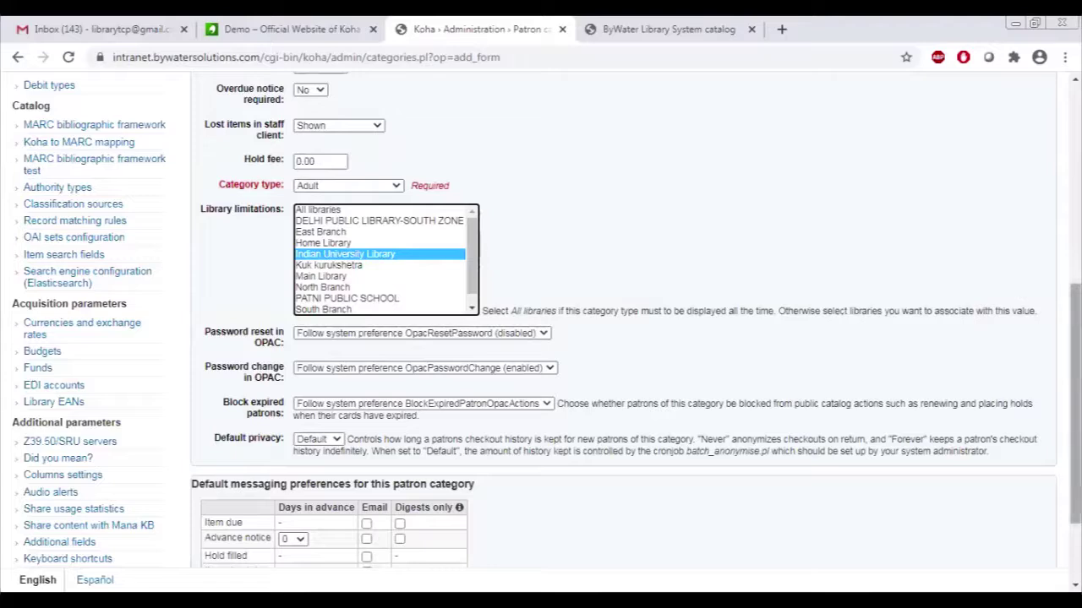
Enable email notices for item due, check-in and checkout, then save the category.
{"action": "left_click_drag", "start_coordinate": [1075, 397], "coordinate": [1075, 448]}
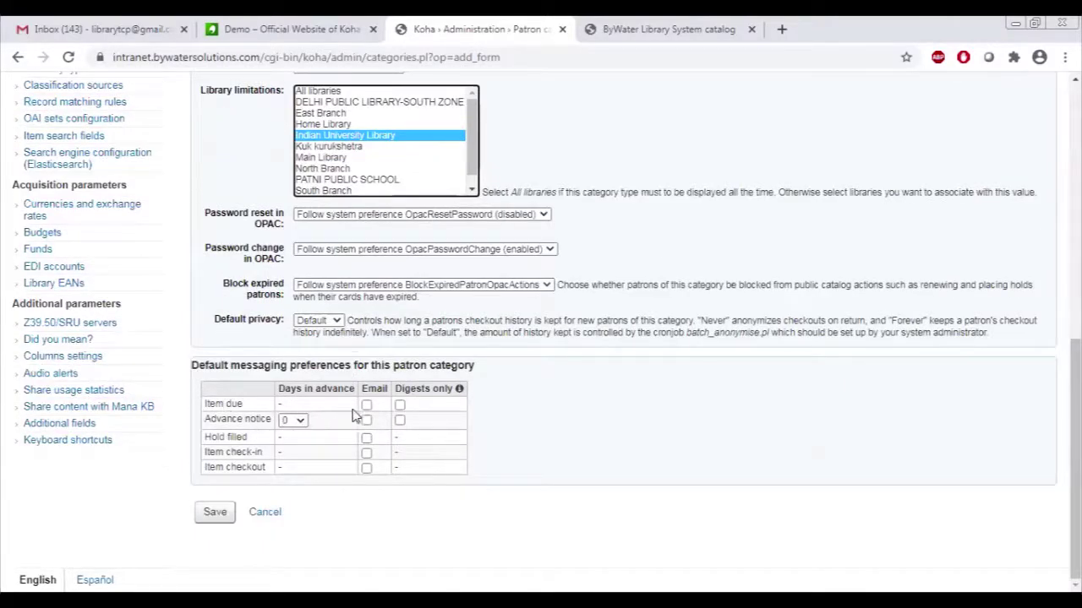
{"action": "left_click", "coordinate": [368, 416]}
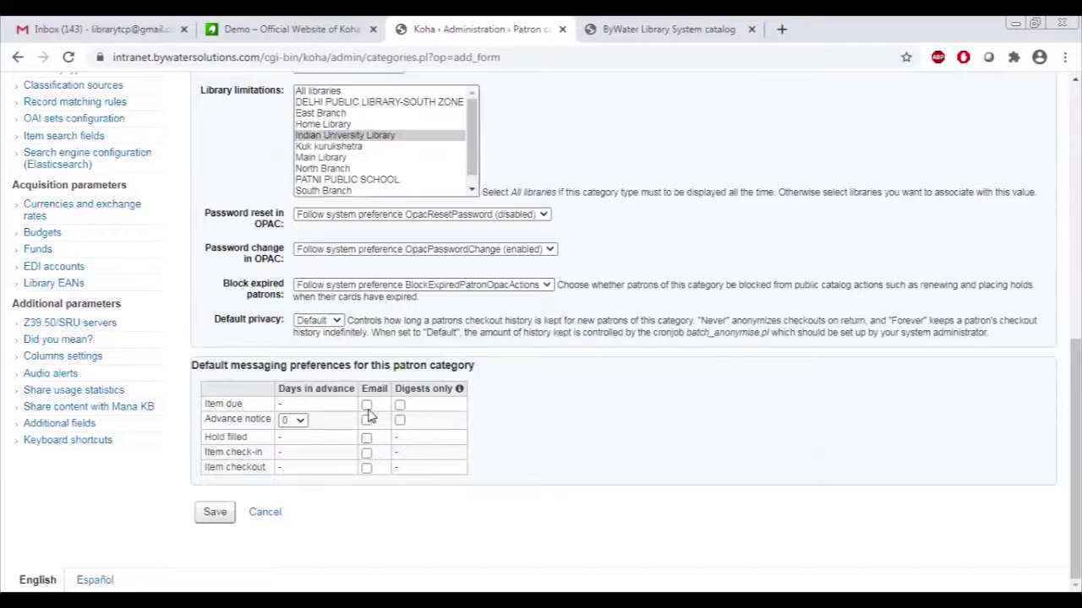
{"action": "left_click", "coordinate": [301, 423]}
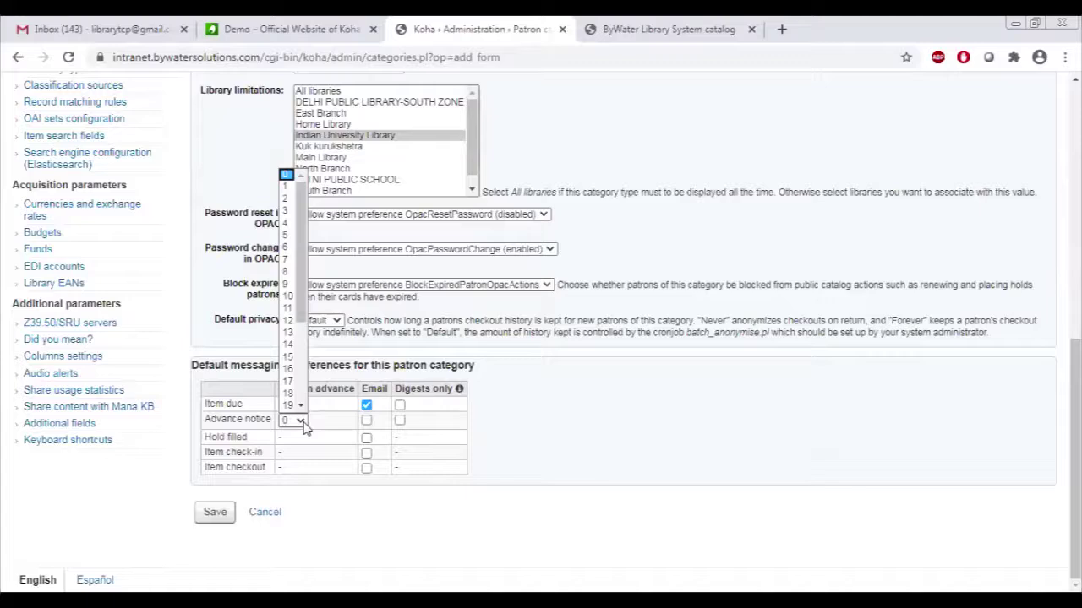
{"action": "left_click", "coordinate": [302, 422]}
{"action": "left_click", "coordinate": [366, 420]}
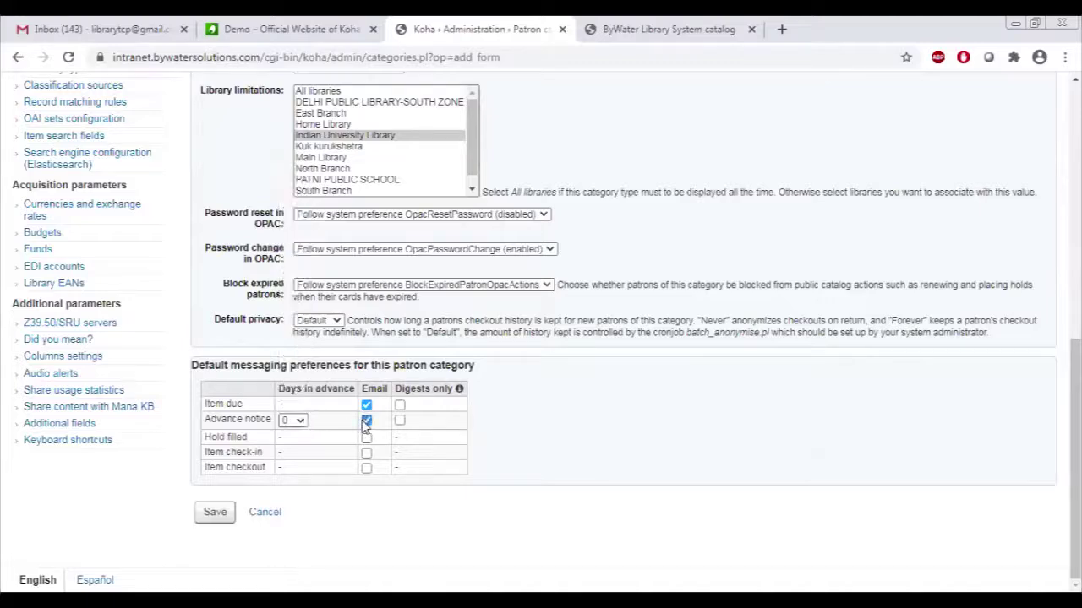
{"action": "left_click", "coordinate": [365, 422]}
{"action": "left_click", "coordinate": [366, 453]}
{"action": "left_click", "coordinate": [366, 469]}
{"action": "left_click", "coordinate": [214, 513]}
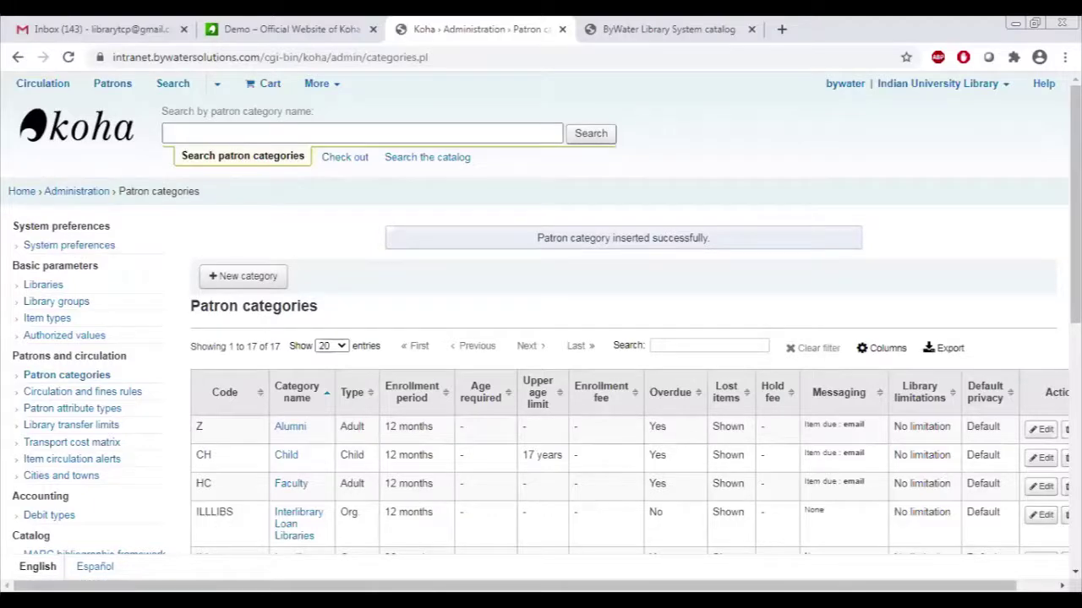
From Patrons, choose Under Graduate in the New patron dropdown.
{"action": "scroll", "coordinate": [625, 380], "scroll_direction": "down", "scroll_amount": 1}
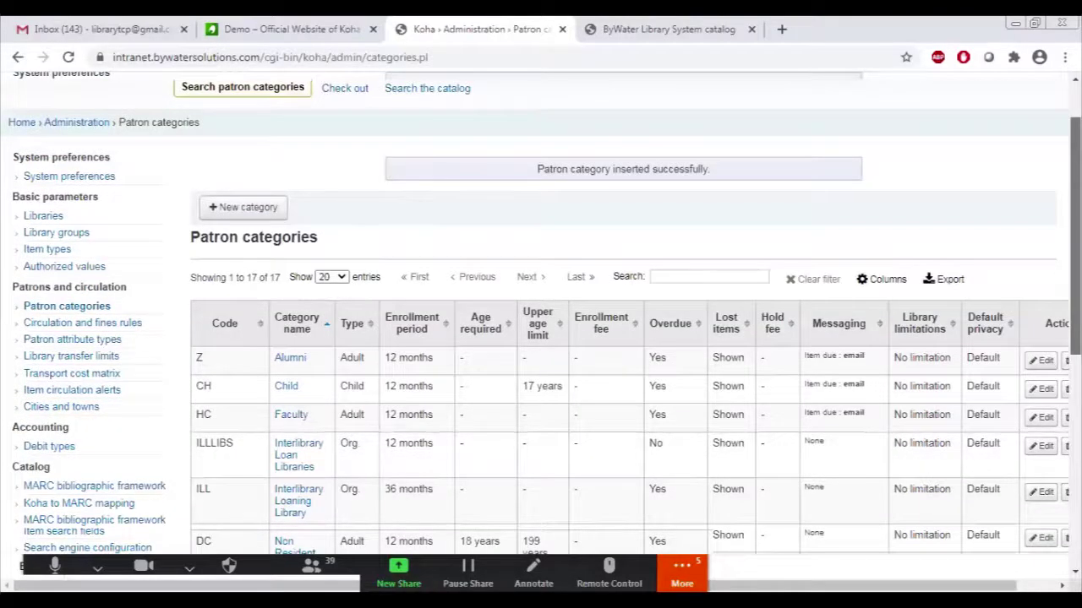
{"action": "scroll", "coordinate": [625, 380], "scroll_direction": "up", "scroll_amount": 1}
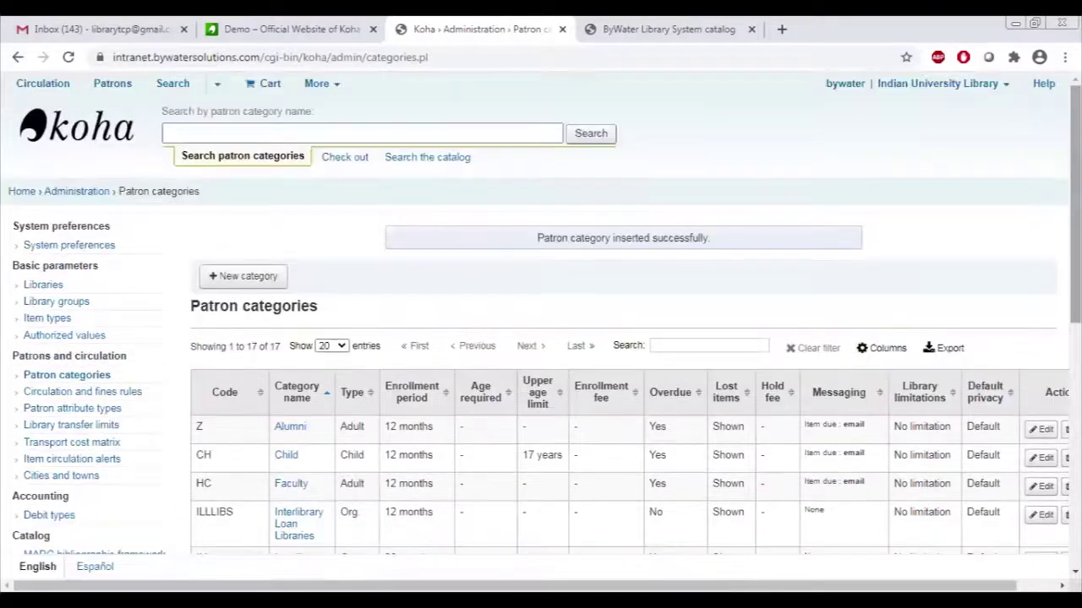
{"action": "left_click", "coordinate": [115, 88]}
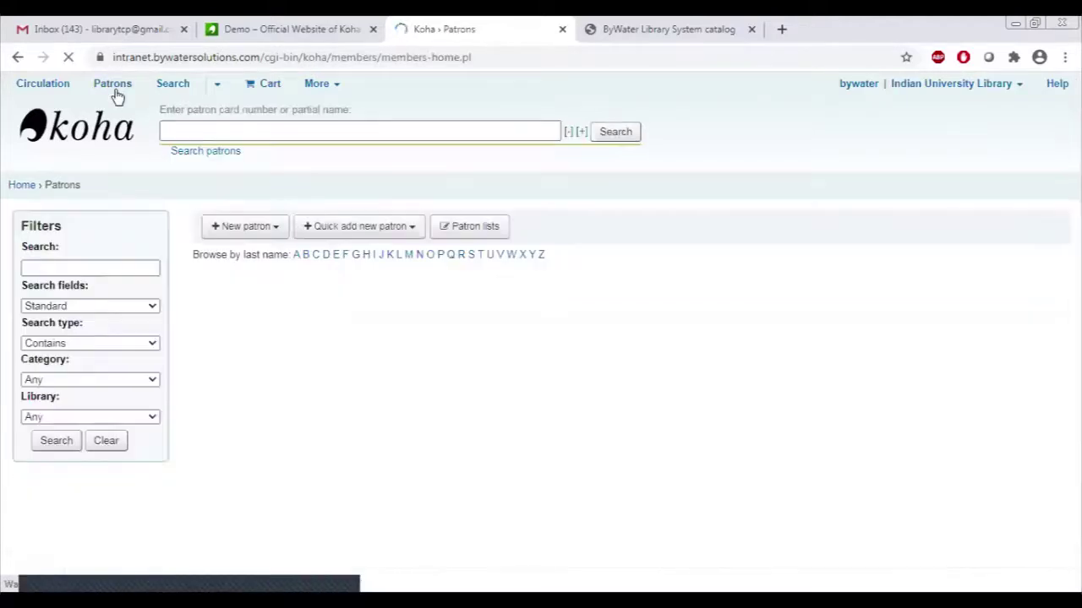
{"action": "left_click", "coordinate": [222, 240]}
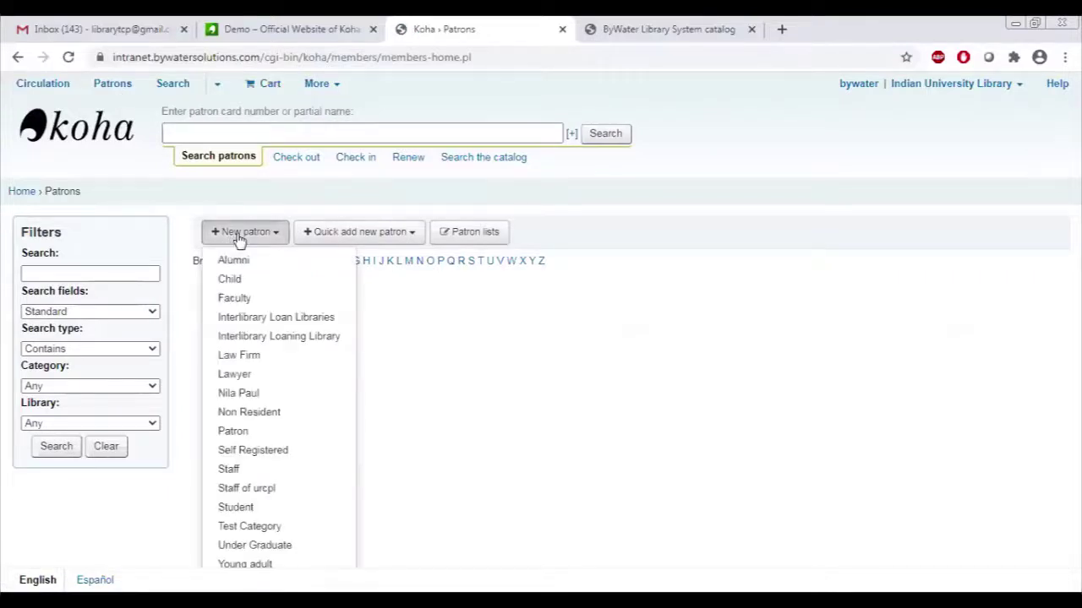
{"action": "left_click", "coordinate": [239, 240]}
{"action": "left_click", "coordinate": [238, 241]}
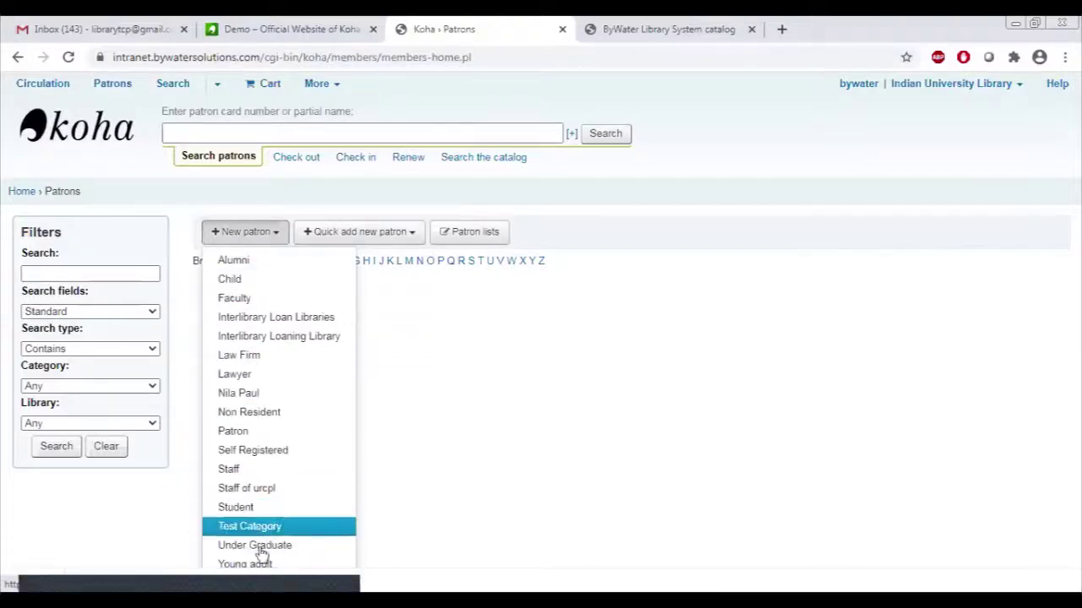
{"action": "left_click", "coordinate": [254, 544]}
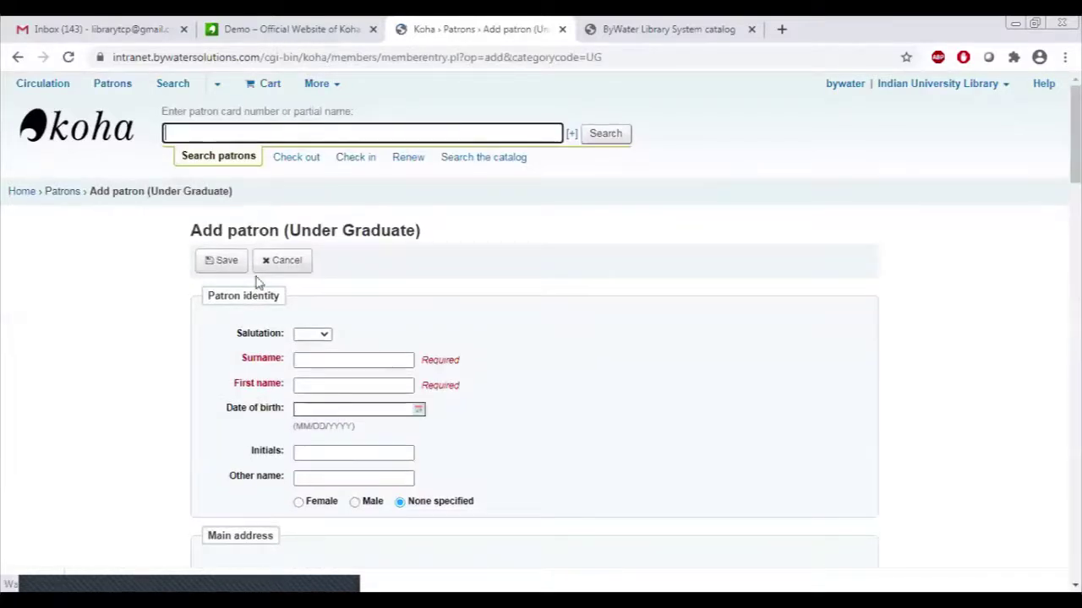
Set salutation Dr, enter the patron's surname and first name, and mark gender Male.
{"action": "left_click", "coordinate": [320, 335]}
{"action": "left_click", "coordinate": [304, 408]}
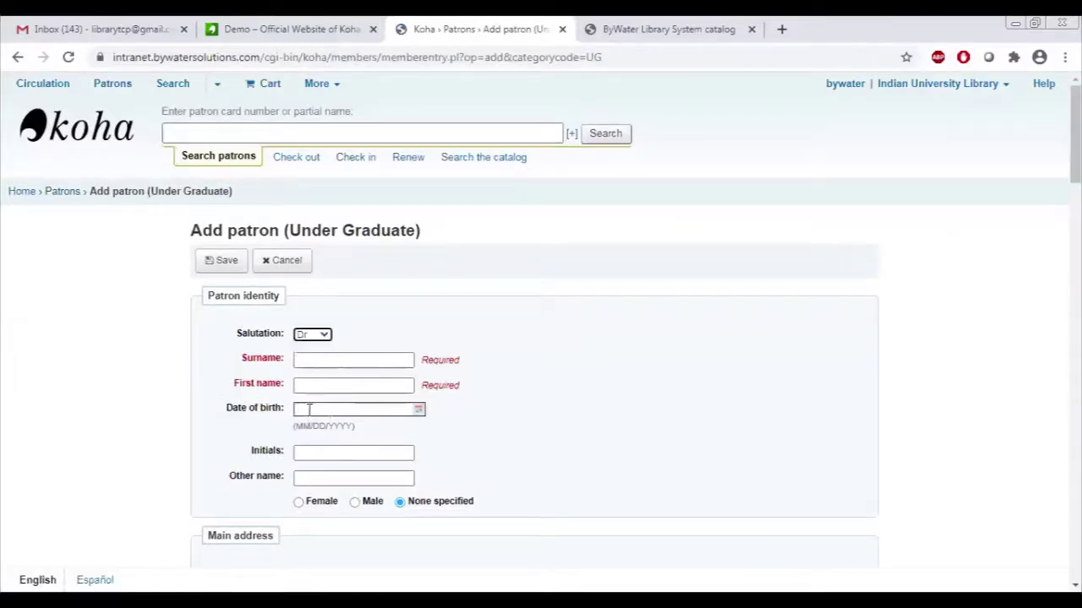
{"action": "left_click", "coordinate": [339, 360]}
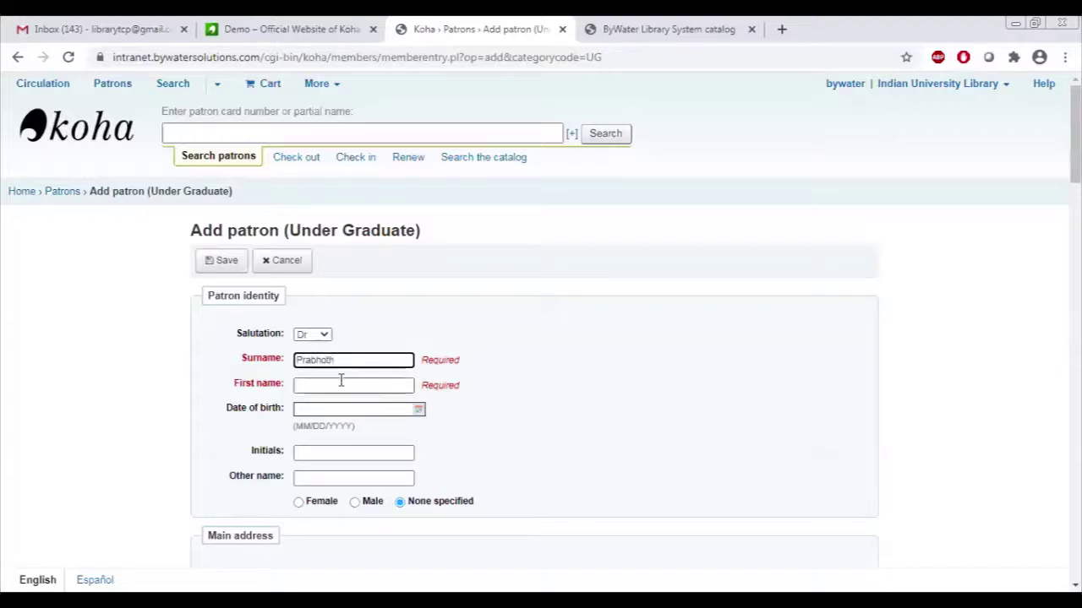
{"action": "left_click", "coordinate": [341, 382]}
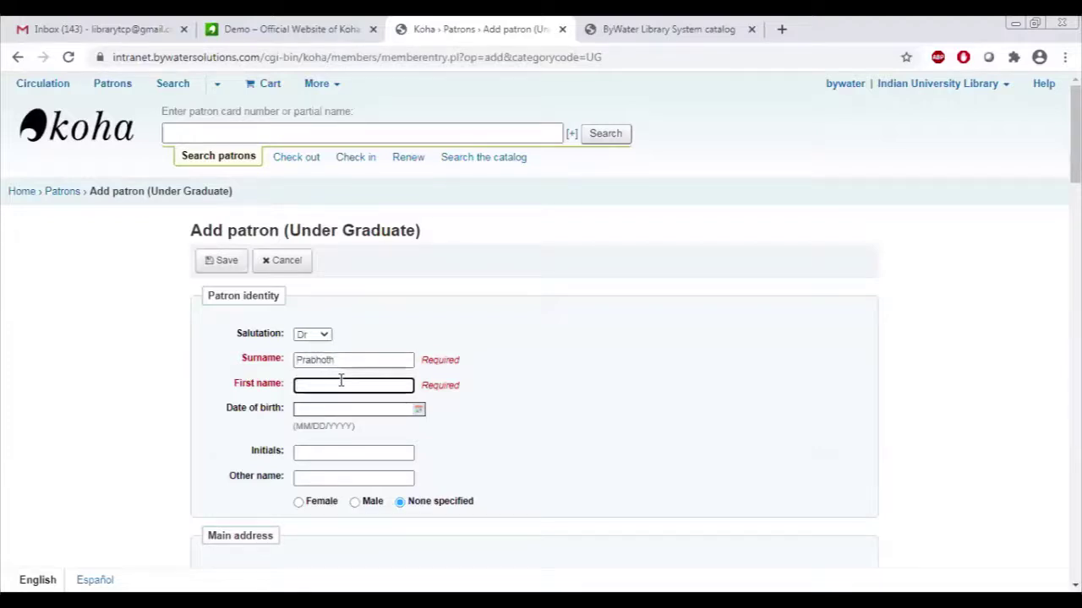
{"action": "type", "text": "Sharma"}
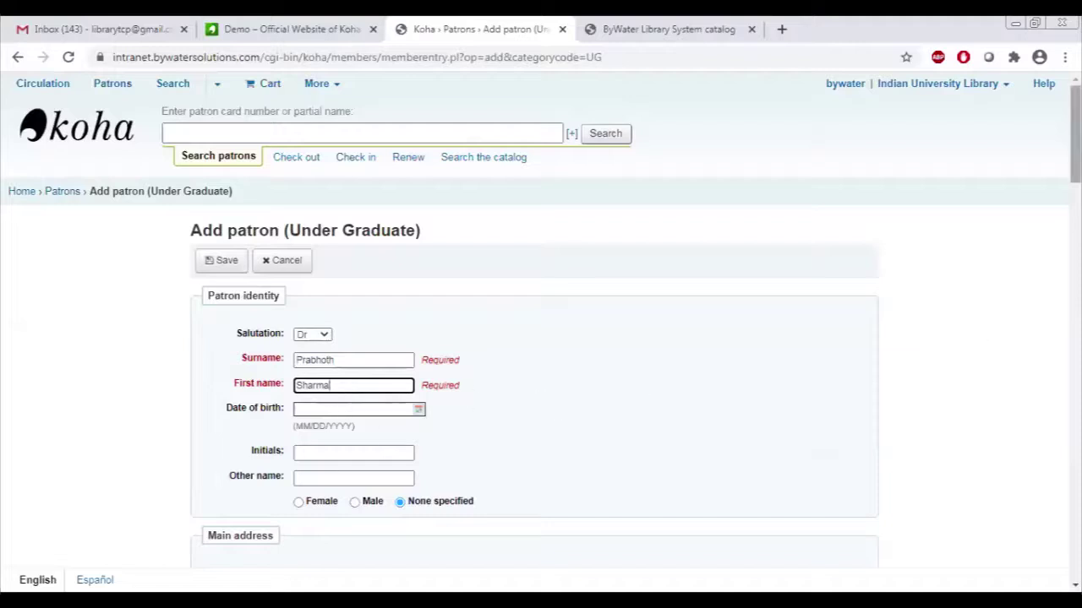
{"action": "scroll", "coordinate": [698, 254], "scroll_direction": "down", "scroll_amount": 2}
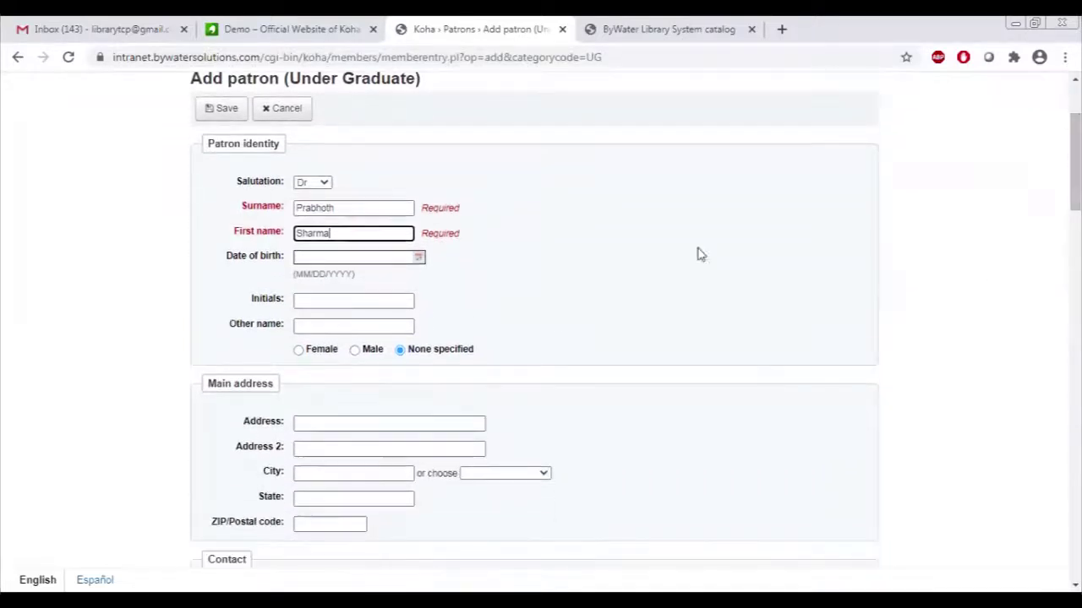
{"action": "left_click", "coordinate": [354, 350]}
Fill in the patron's primary e-mail address.
{"action": "scroll", "coordinate": [1075, 161], "scroll_direction": "down", "scroll_amount": 1}
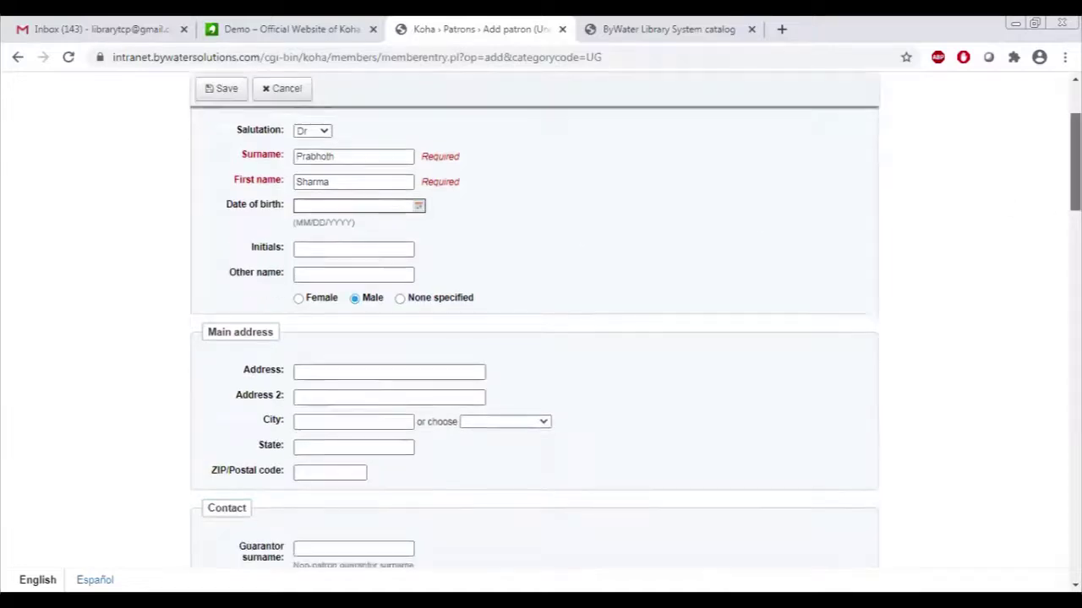
{"action": "scroll", "coordinate": [1075, 169], "scroll_direction": "down", "scroll_amount": 4}
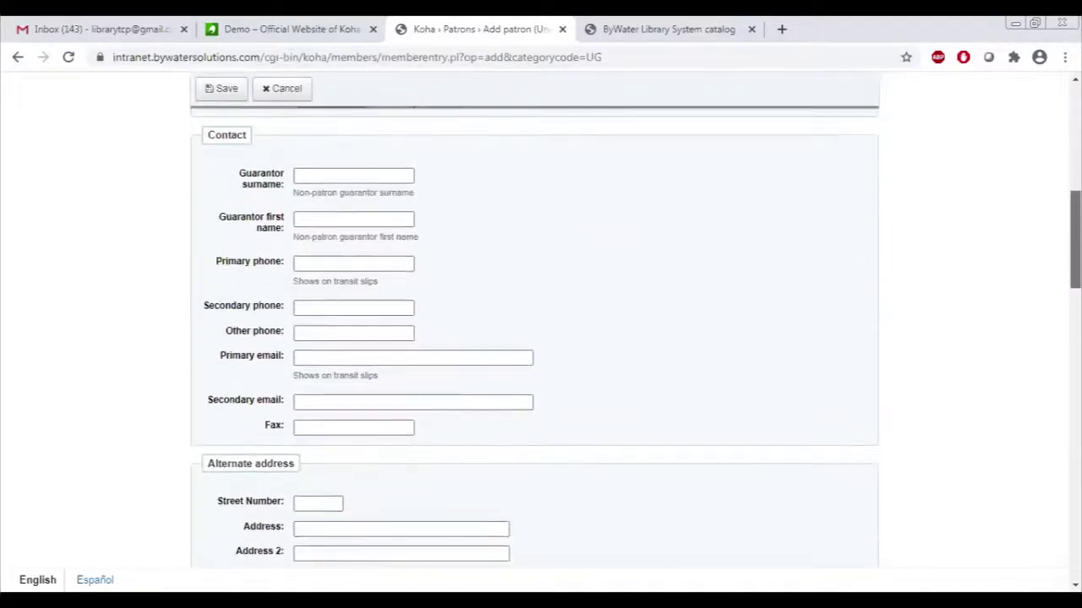
{"action": "left_click", "coordinate": [353, 358]}
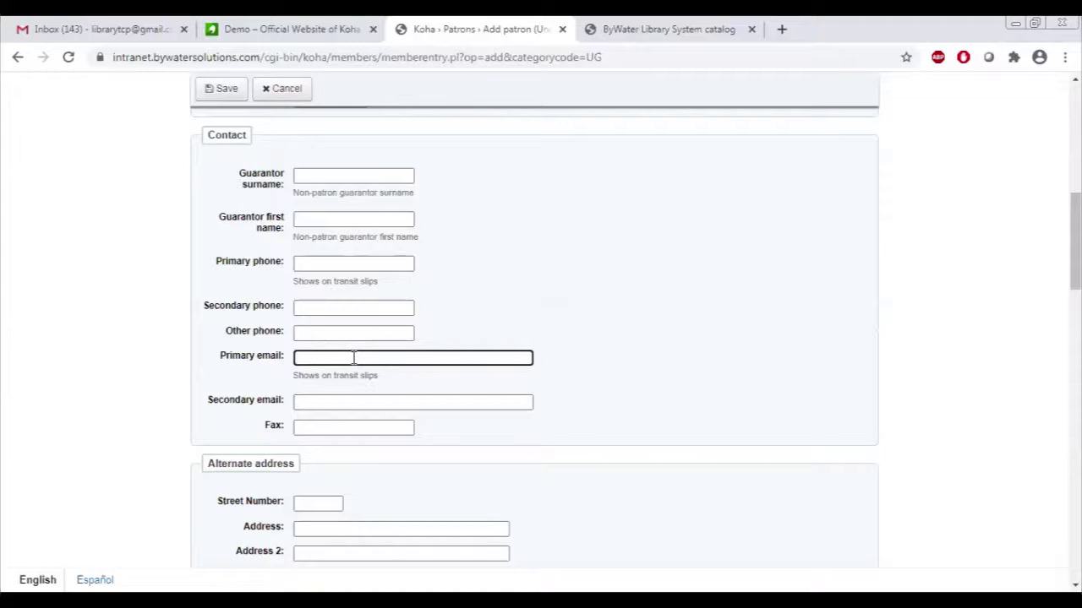
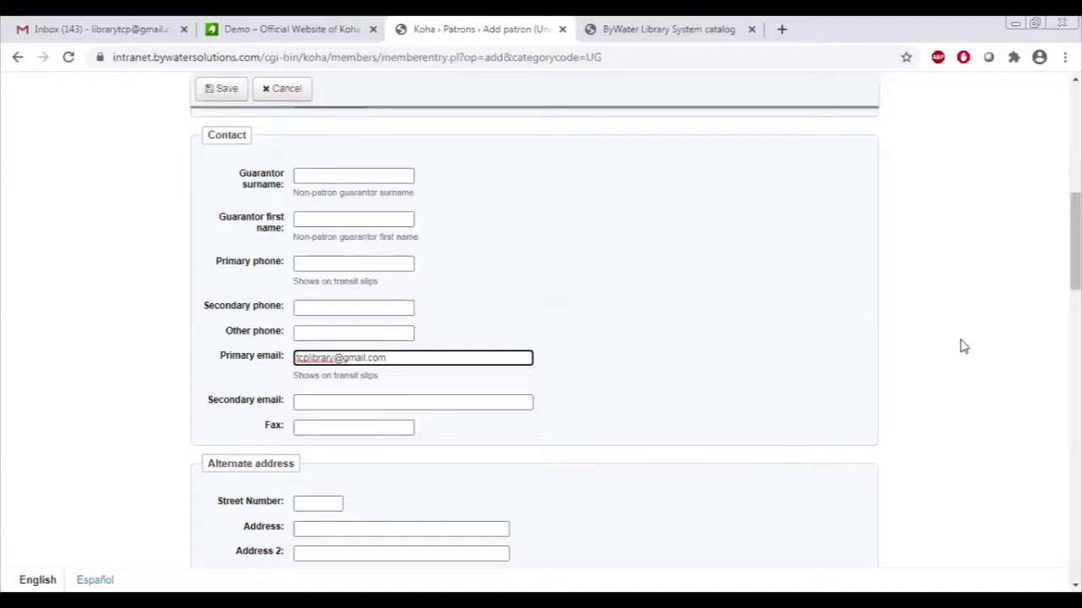
{"action": "left_click_drag", "start_coordinate": [1074, 253], "coordinate": [1075, 285]}
Enter the patron's card number and set the expiry date to 26 June 2024.
{"action": "scroll", "coordinate": [534, 332], "scroll_direction": "down", "scroll_amount": 3}
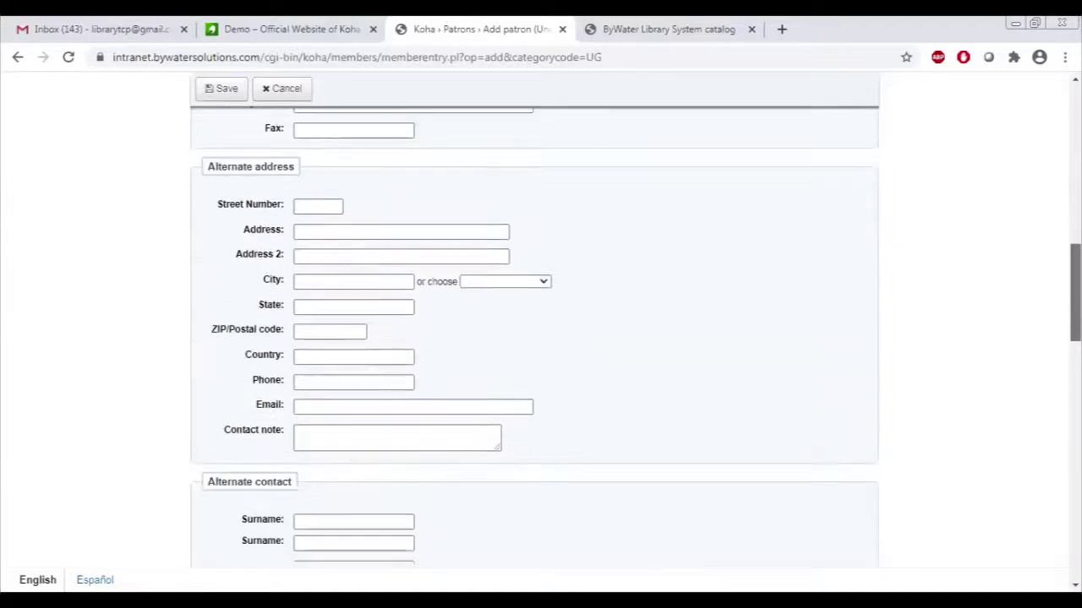
{"action": "scroll", "coordinate": [543, 293], "scroll_direction": "down", "scroll_amount": 7}
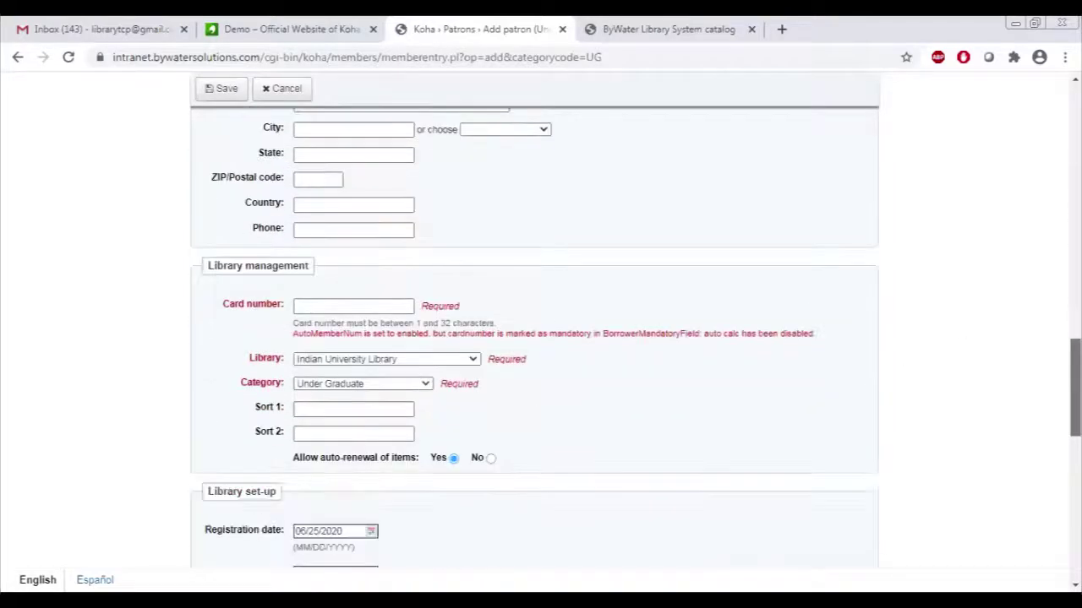
{"action": "left_click", "coordinate": [332, 239]}
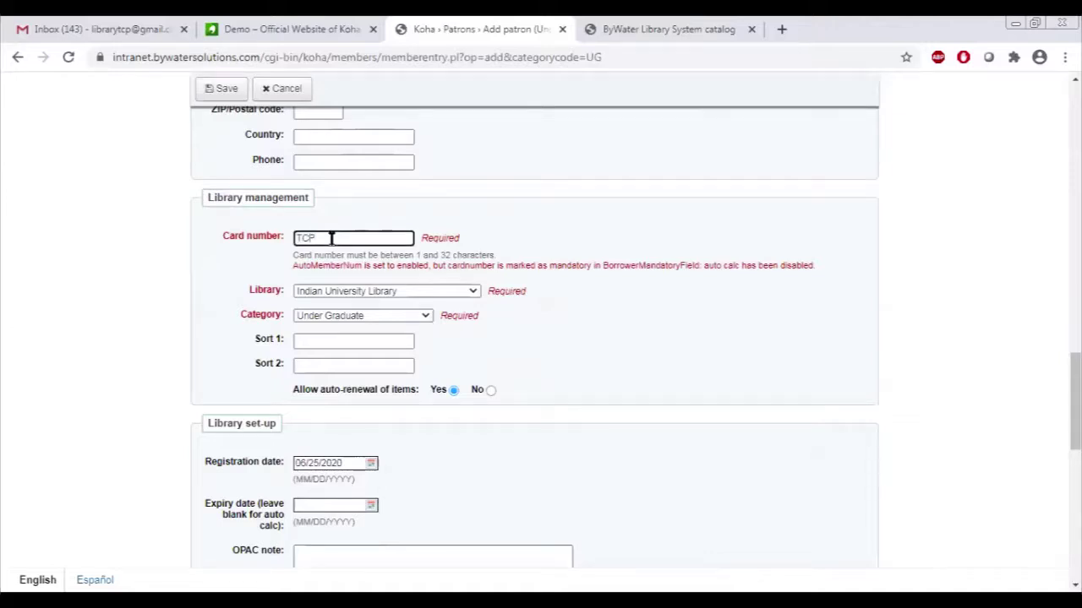
{"action": "type", "text": "TCP002"}
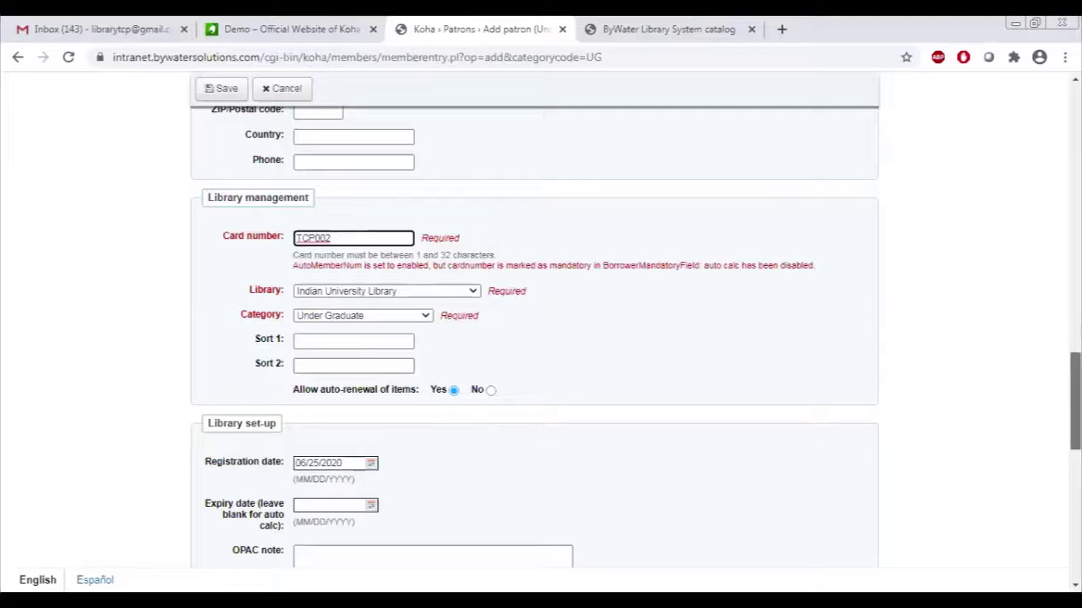
{"action": "scroll", "coordinate": [1075, 397], "scroll_direction": "down", "scroll_amount": 3}
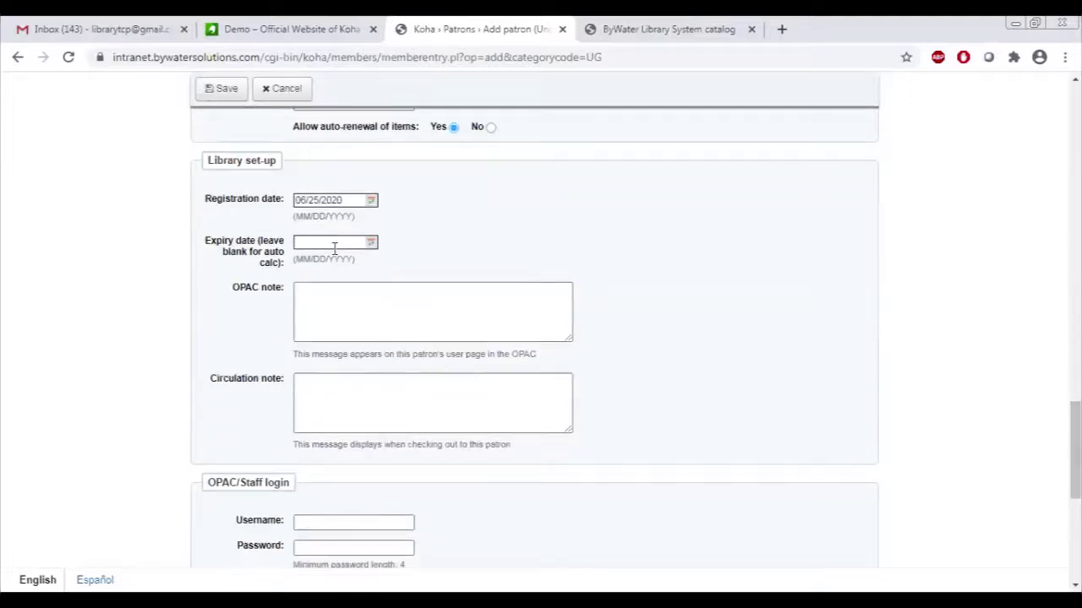
{"action": "left_click", "coordinate": [332, 243]}
{"action": "left_click", "coordinate": [403, 266]}
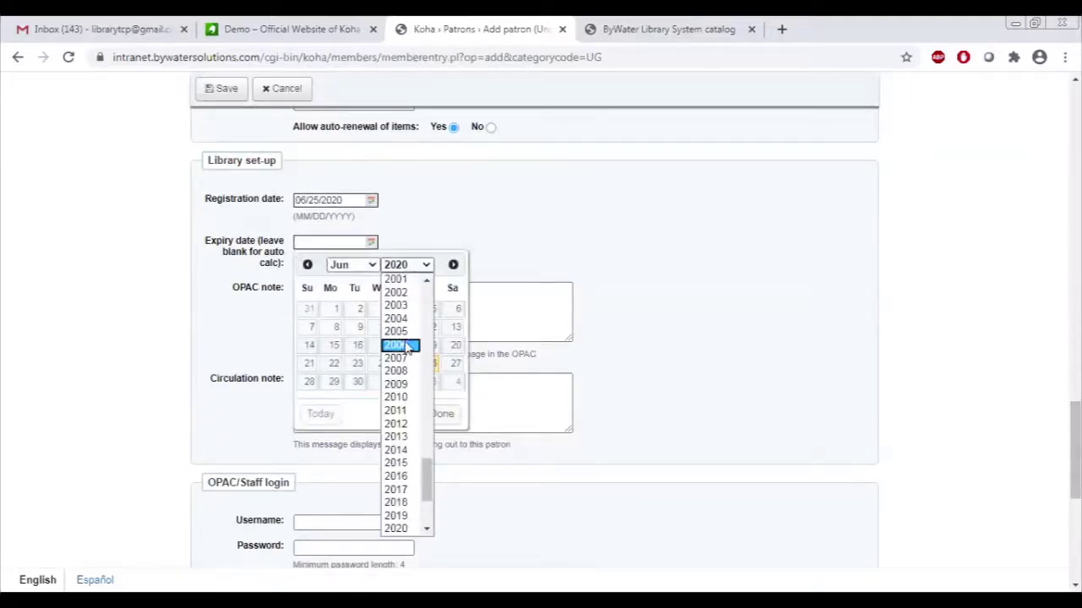
{"action": "left_click_drag", "start_coordinate": [431, 499], "coordinate": [434, 524]}
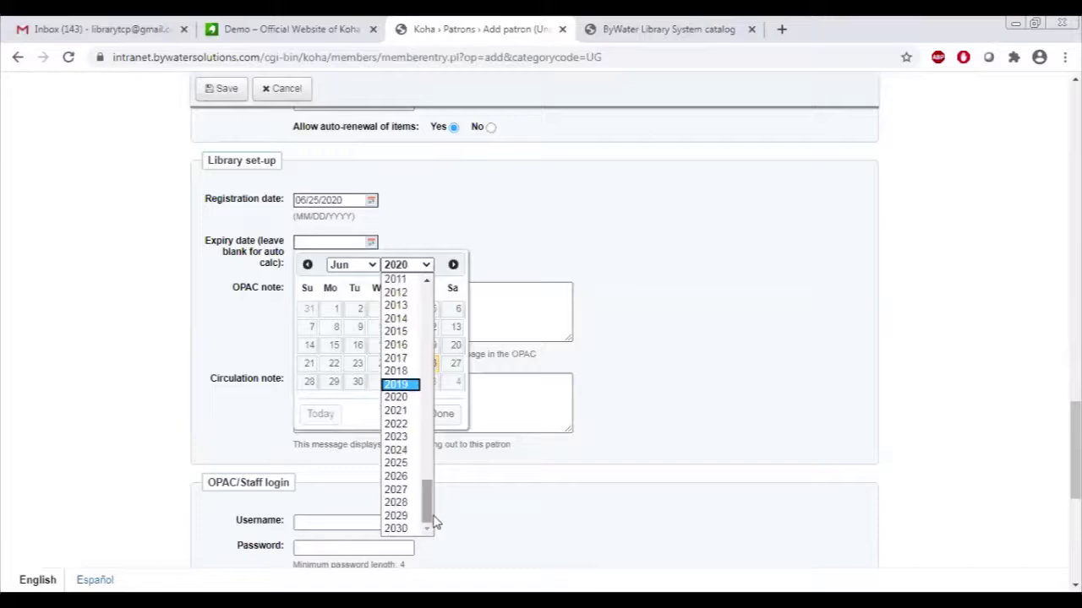
{"action": "left_click", "coordinate": [410, 451]}
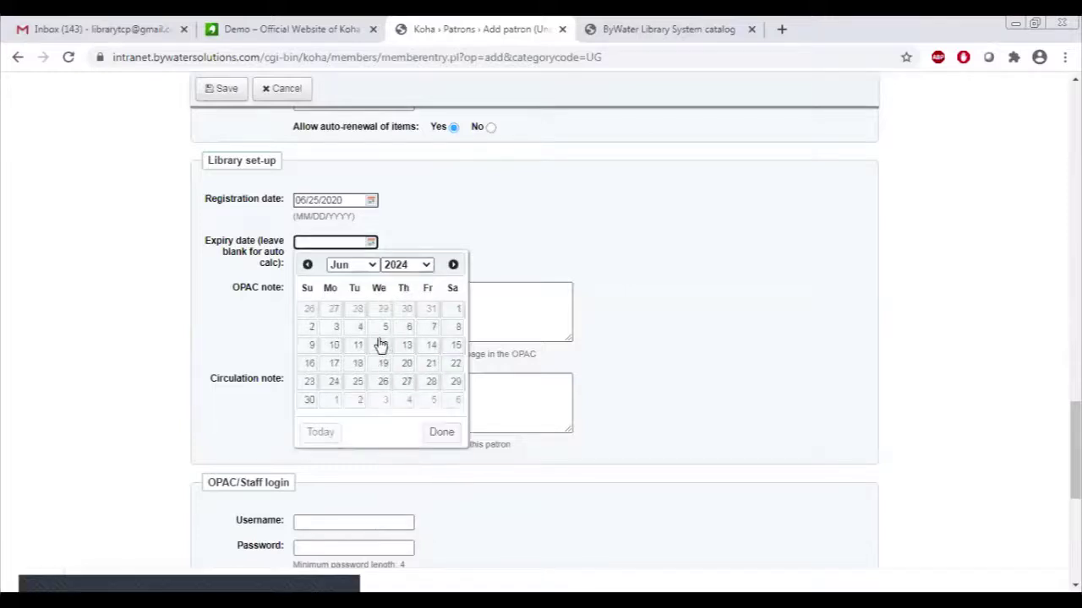
{"action": "left_click", "coordinate": [382, 383]}
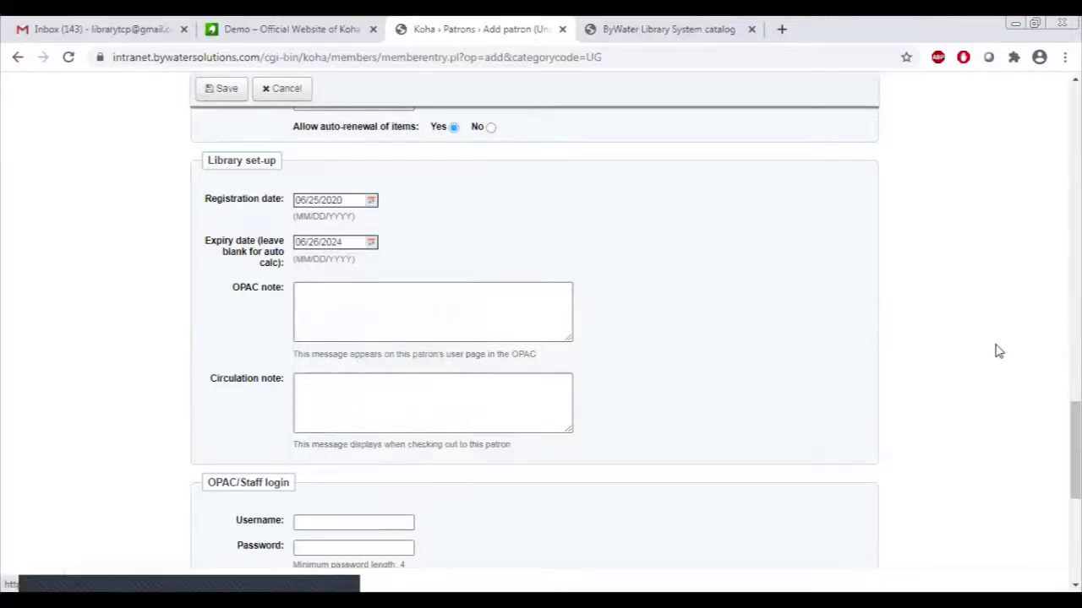
{"action": "scroll", "coordinate": [995, 350], "scroll_direction": "down", "scroll_amount": 1}
{"action": "scroll", "coordinate": [578, 212], "scroll_direction": "down", "scroll_amount": 2}
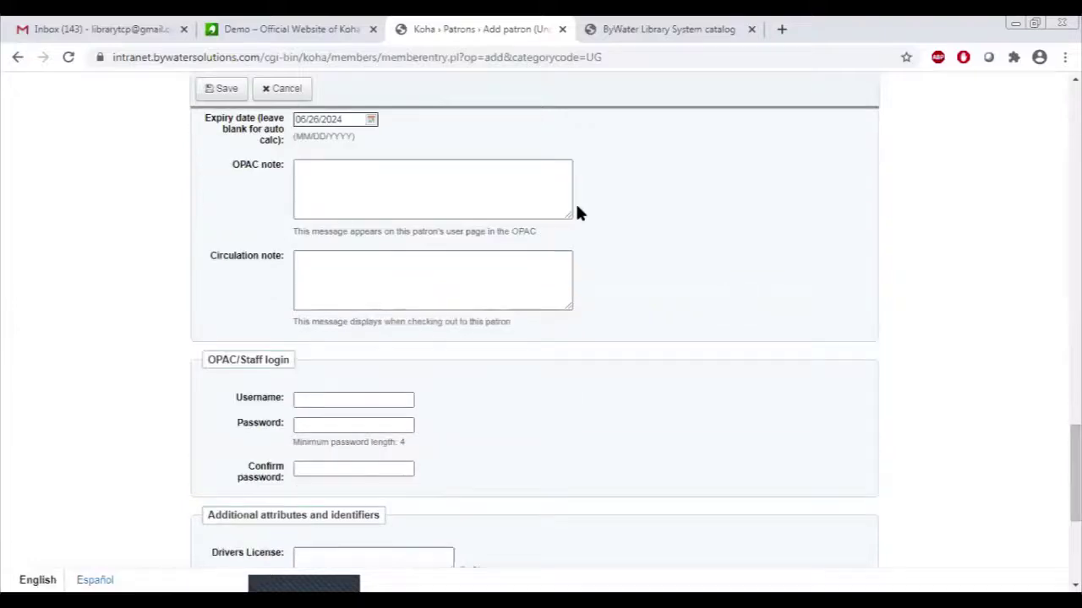
{"action": "left_click", "coordinate": [410, 189]}
{"action": "left_click", "coordinate": [398, 284]}
Enter the patron's login username and a password.
{"action": "left_click", "coordinate": [369, 402]}
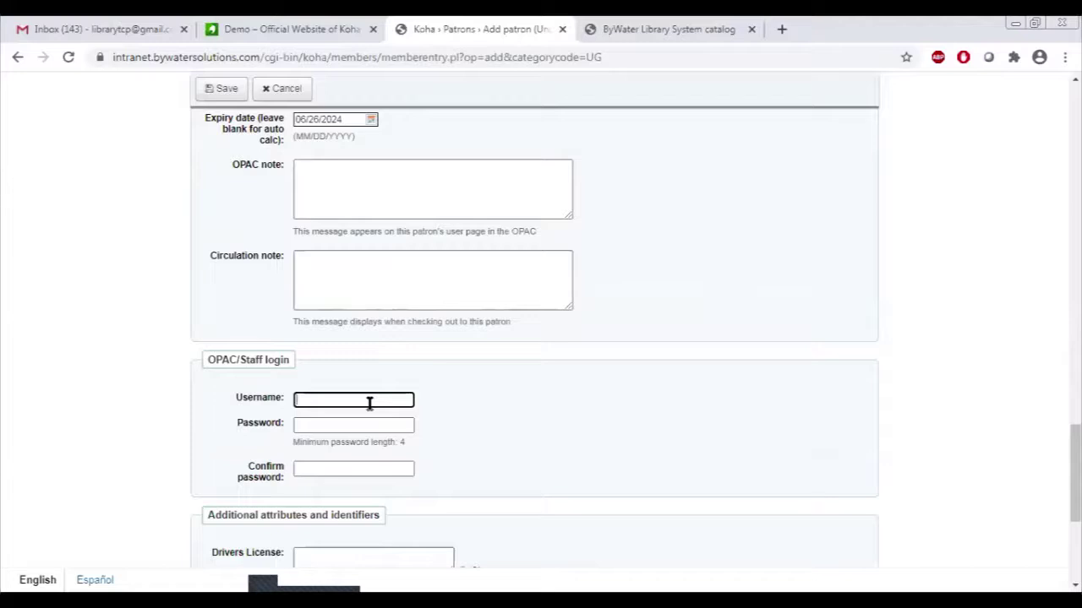
{"action": "type", "text": "prabo"}
{"action": "type", "text": "oth"}
{"action": "left_click", "coordinate": [353, 425]}
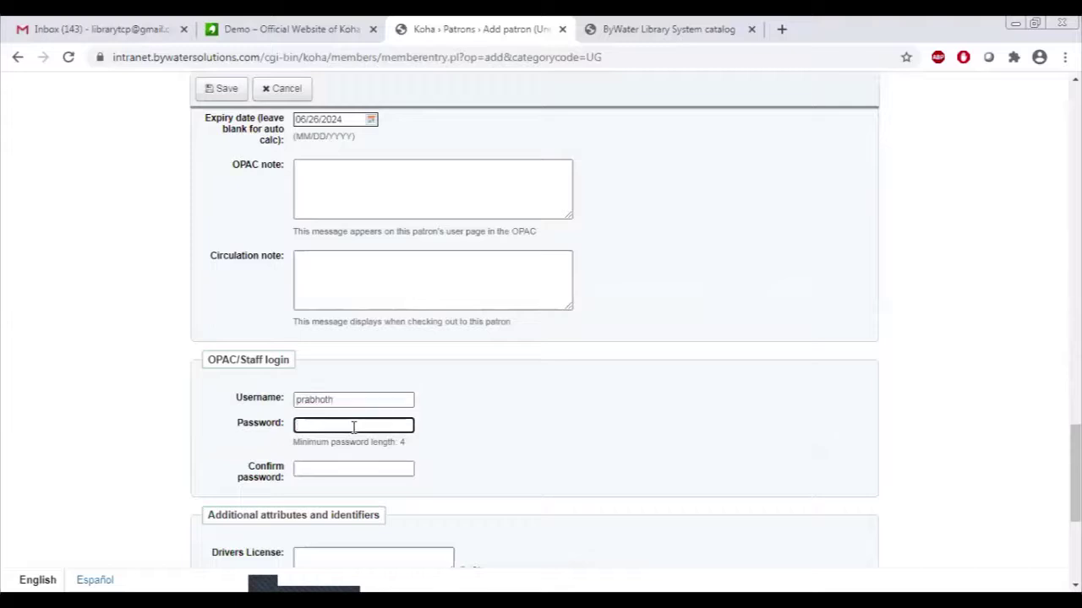
{"action": "left_click_drag", "start_coordinate": [345, 398], "coordinate": [225, 398]}
{"action": "type", "text": "d"}
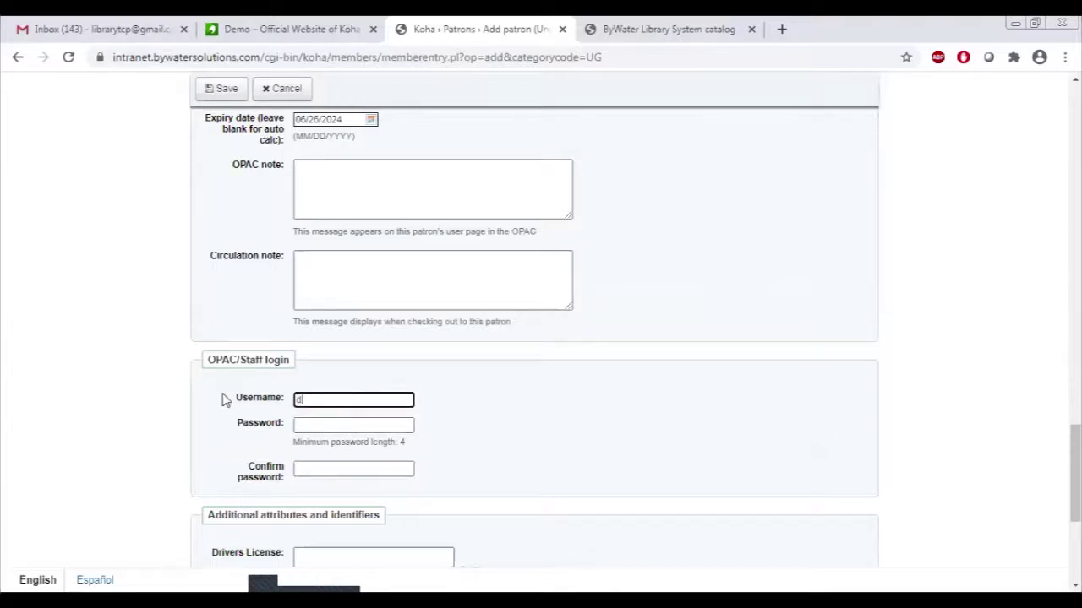
{"action": "type", "text": "emo"}
{"action": "key", "text": "Tab"}
{"action": "type", "text": "dem"}
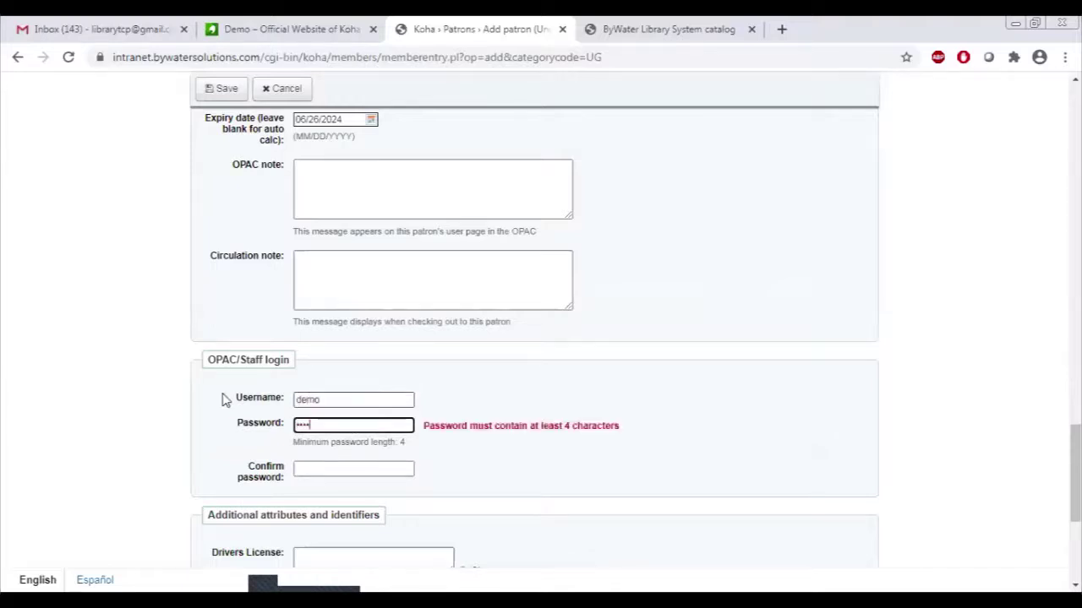
{"action": "type", "text": "o"}
{"action": "left_click", "coordinate": [577, 400]}
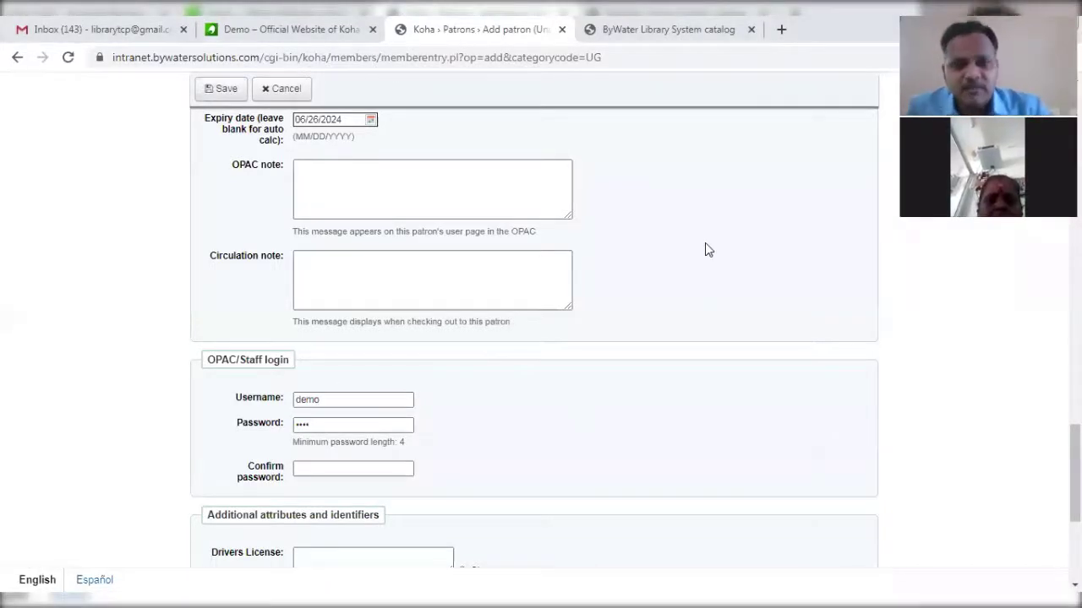
Retype the 4-character password and enter it again in Confirm password.
{"action": "left_click", "coordinate": [338, 429]}
{"action": "key", "text": "BackSpace"}
{"action": "key", "text": "BackSpace"}
{"action": "key", "text": "BackSpace"}
{"action": "key", "text": "BackSpace"}
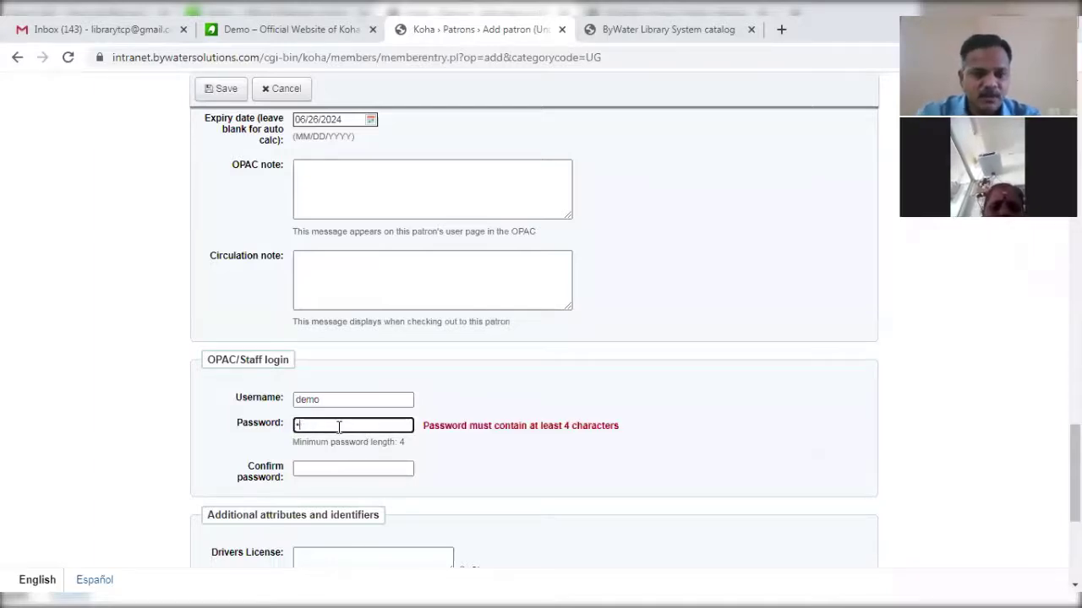
{"action": "type", "text": "de"}
{"action": "key", "text": "BackSpace"}
{"action": "key", "text": "BackSpace"}
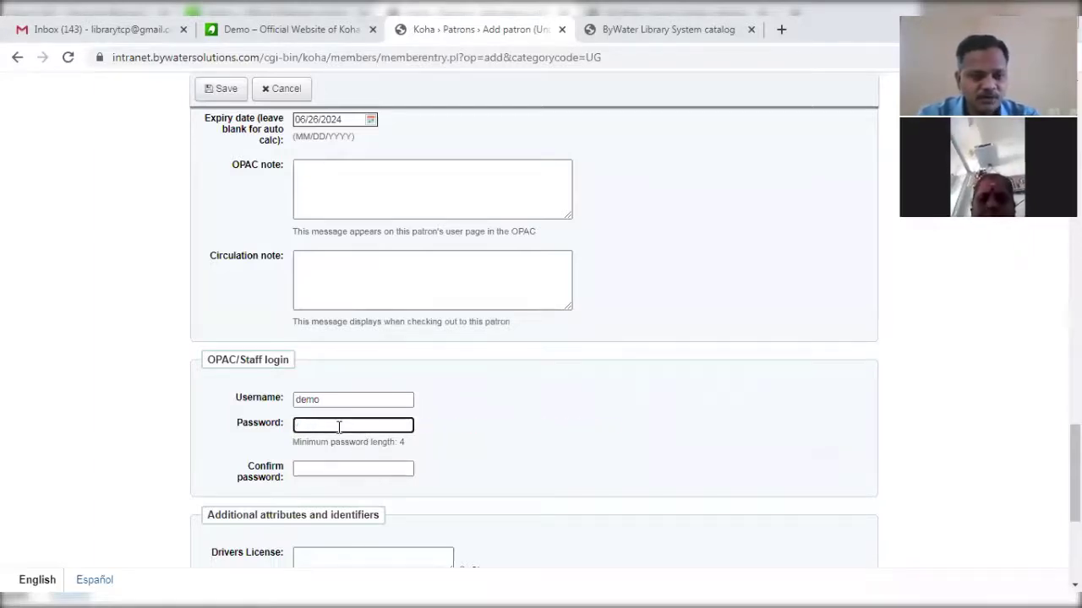
{"action": "type", "text": "demo"}
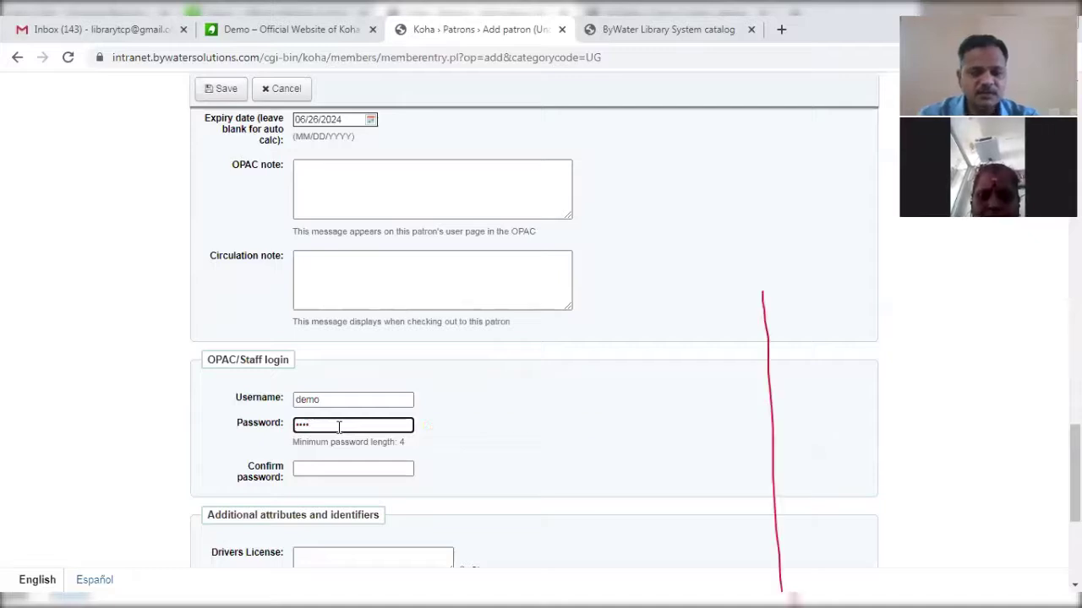
{"action": "left_click", "coordinate": [332, 470]}
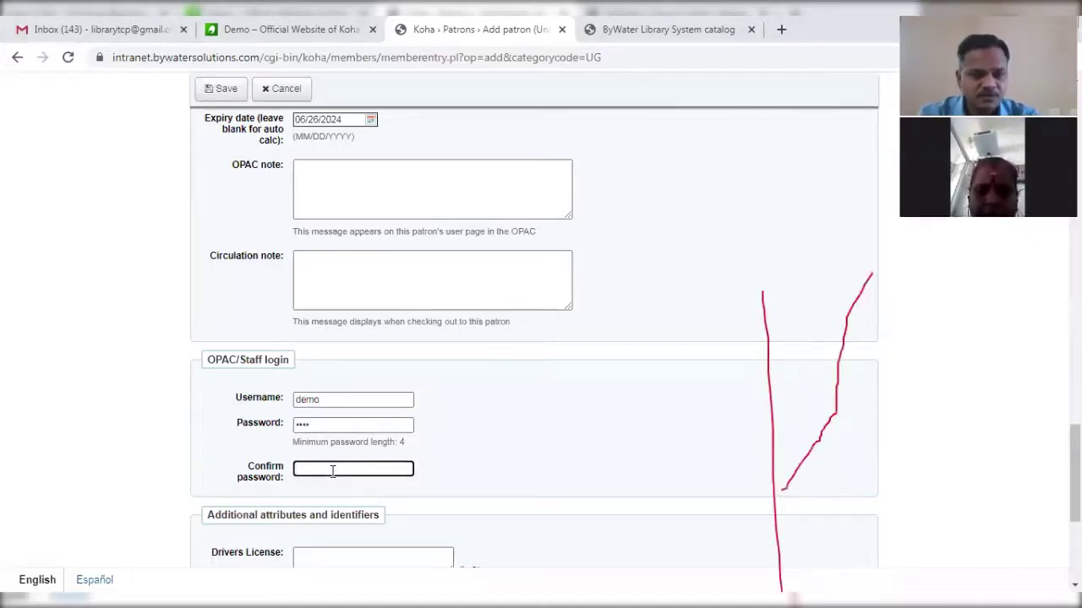
{"action": "type", "text": "demo"}
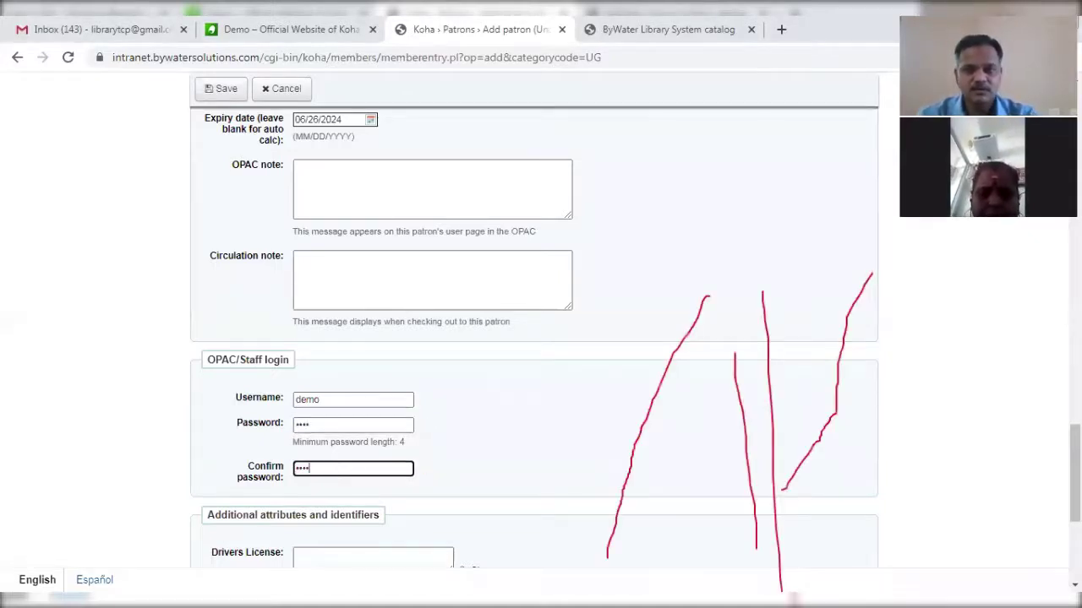
{"action": "left_click", "coordinate": [59, 428]}
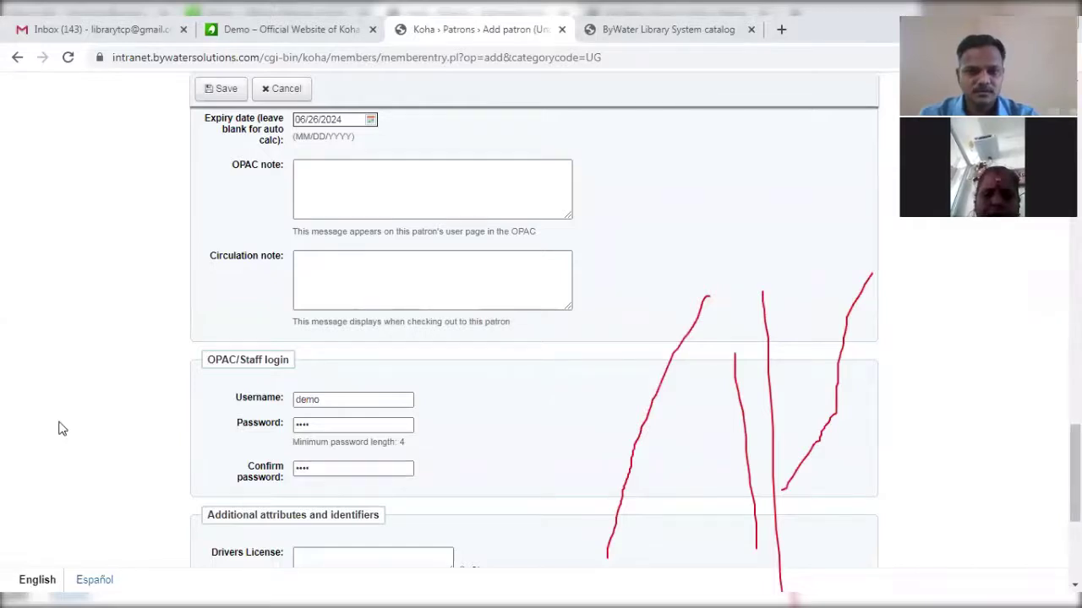
{"action": "scroll", "coordinate": [60, 428], "scroll_direction": "down", "scroll_amount": 4}
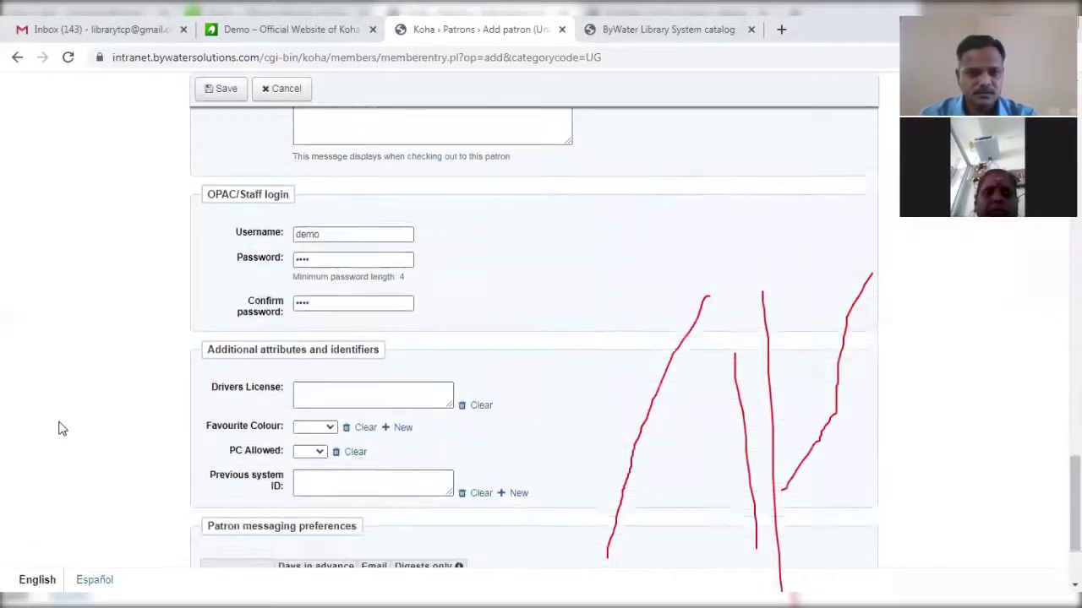
{"action": "scroll", "coordinate": [59, 429], "scroll_direction": "down", "scroll_amount": 1}
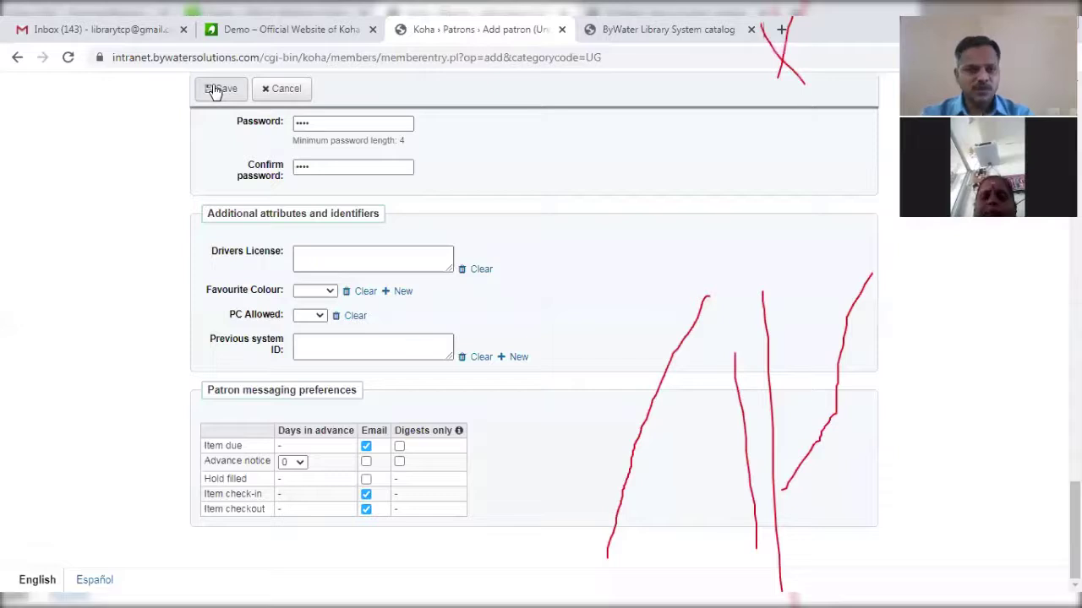
Save the Under Graduate patron and confirm its Fines & Charges and Restrictions tabs are empty.
{"action": "left_click", "coordinate": [216, 89]}
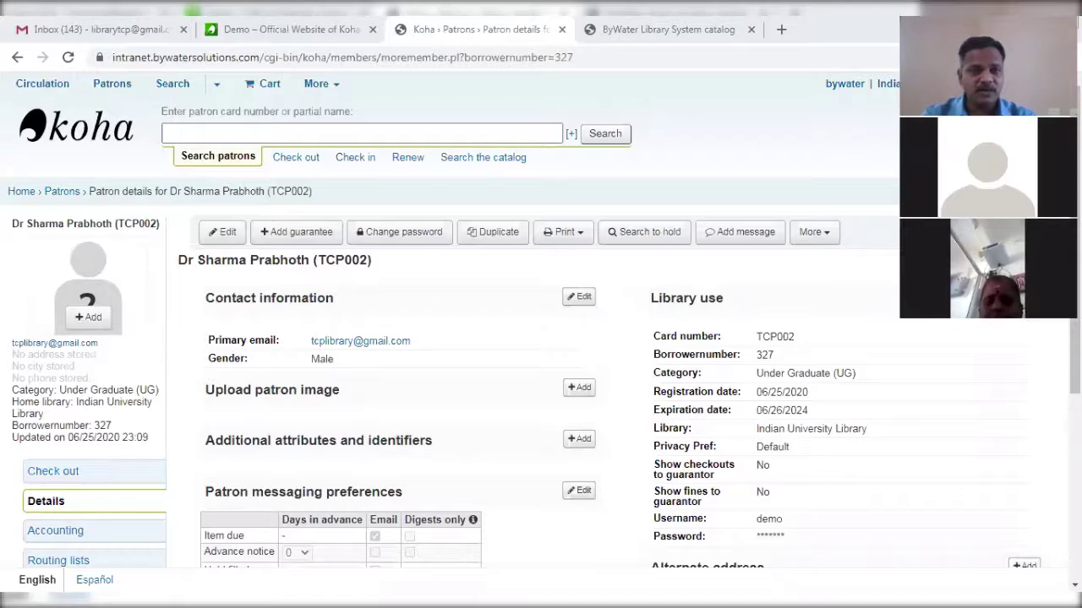
{"action": "scroll", "coordinate": [540, 338], "scroll_direction": "down", "scroll_amount": 2}
{"action": "scroll", "coordinate": [541, 338], "scroll_direction": "down", "scroll_amount": 2}
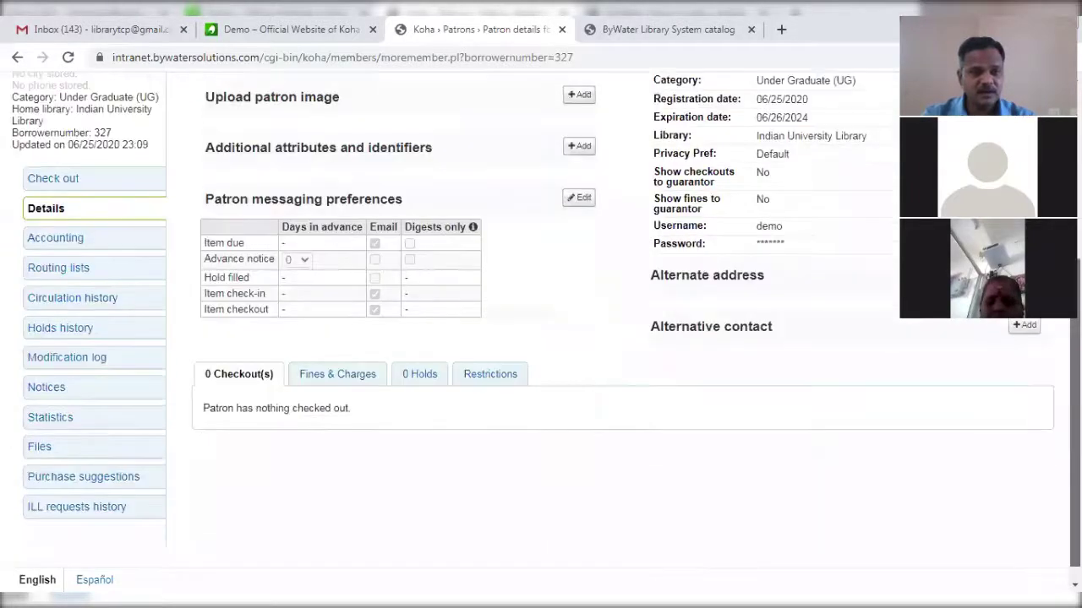
{"action": "scroll", "coordinate": [541, 338], "scroll_direction": "down", "scroll_amount": 1}
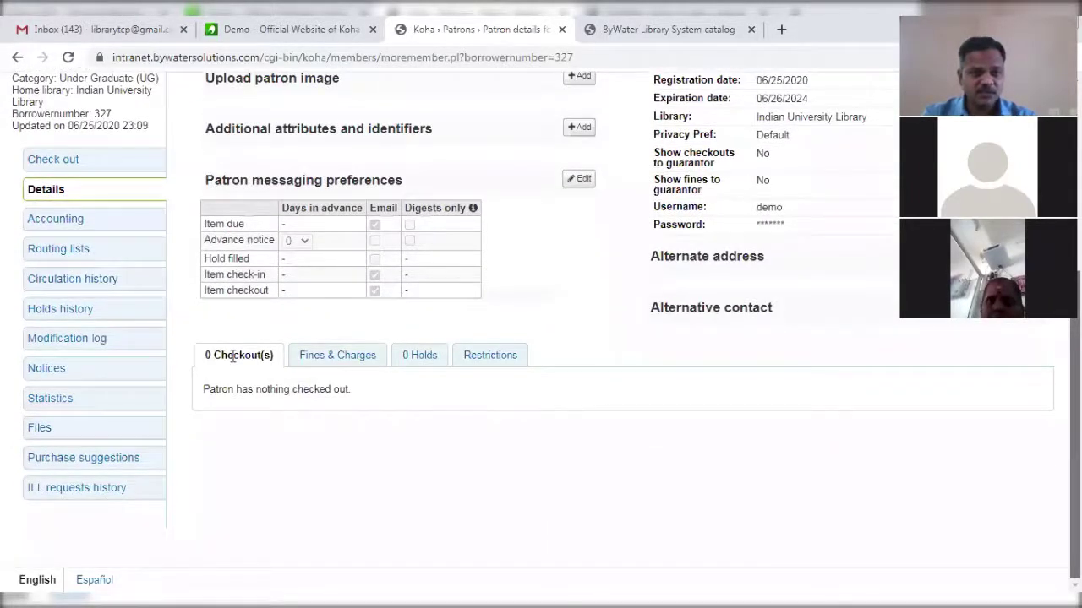
{"action": "left_click", "coordinate": [346, 356]}
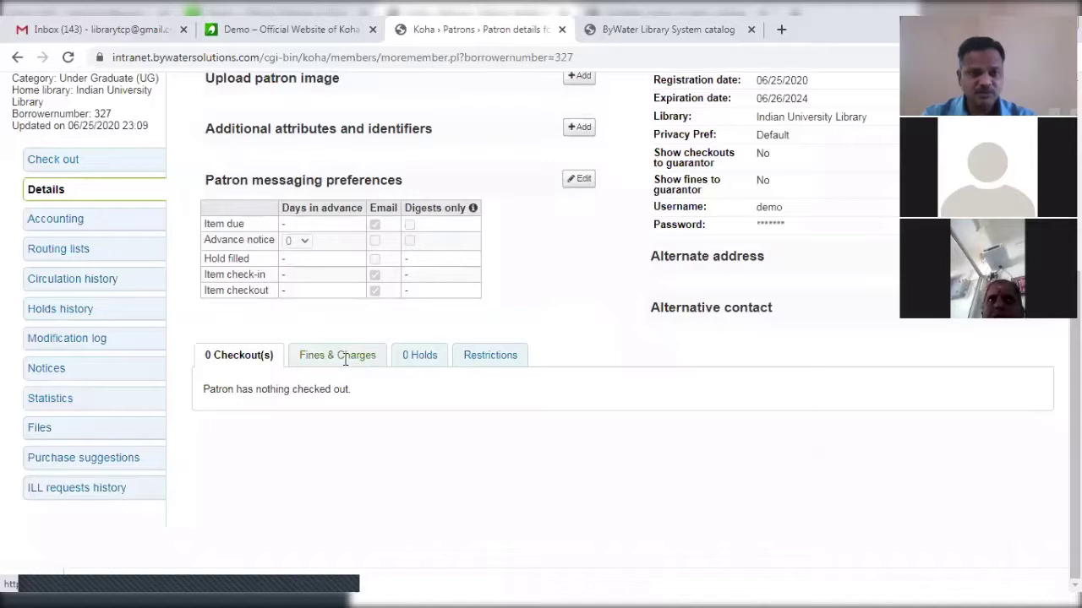
{"action": "left_click", "coordinate": [483, 363]}
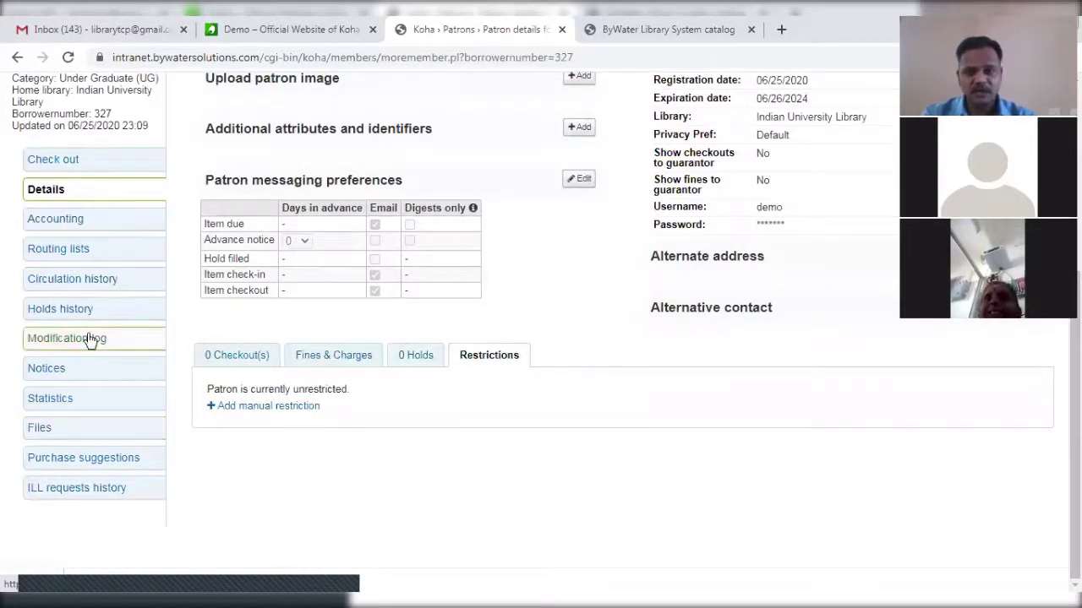
{"action": "scroll", "coordinate": [178, 380], "scroll_direction": "up", "scroll_amount": 3}
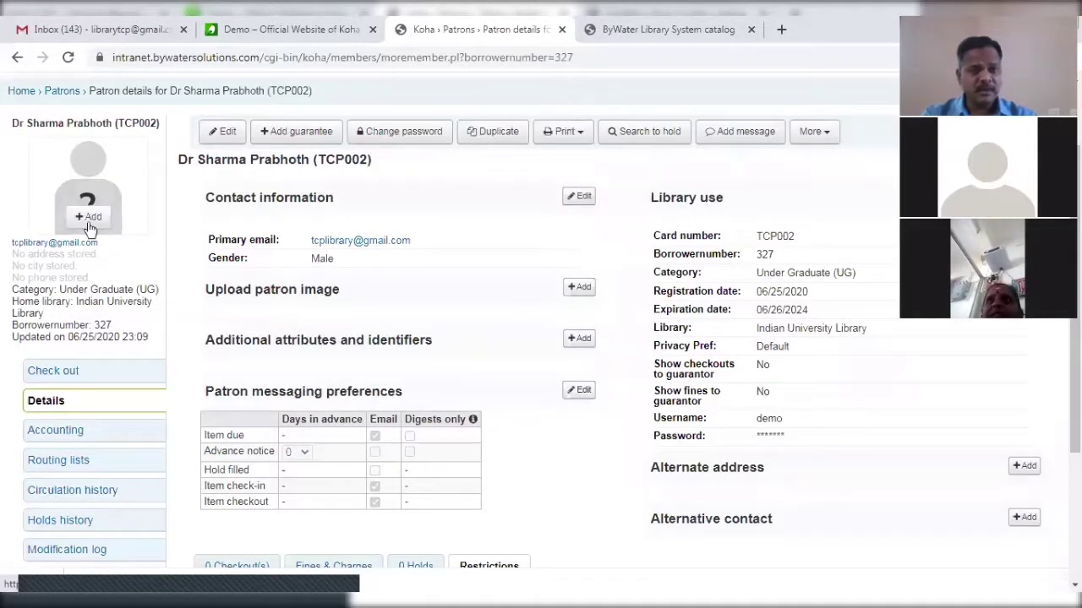
Upload Photo Sundar1.jpg from the Desktop as the patron's image.
{"action": "left_click", "coordinate": [89, 217]}
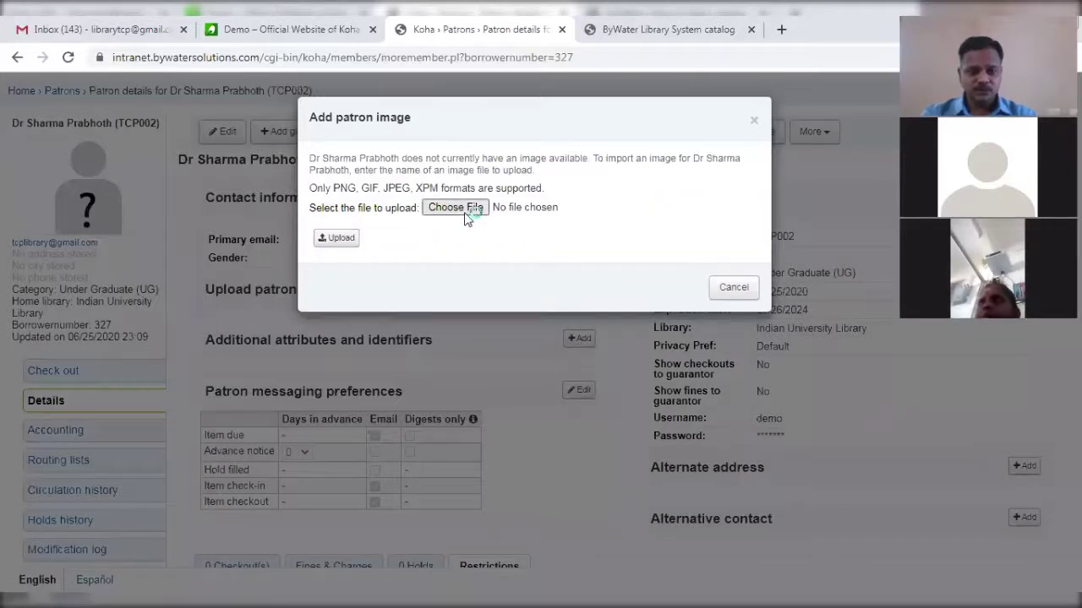
{"action": "left_click", "coordinate": [427, 211]}
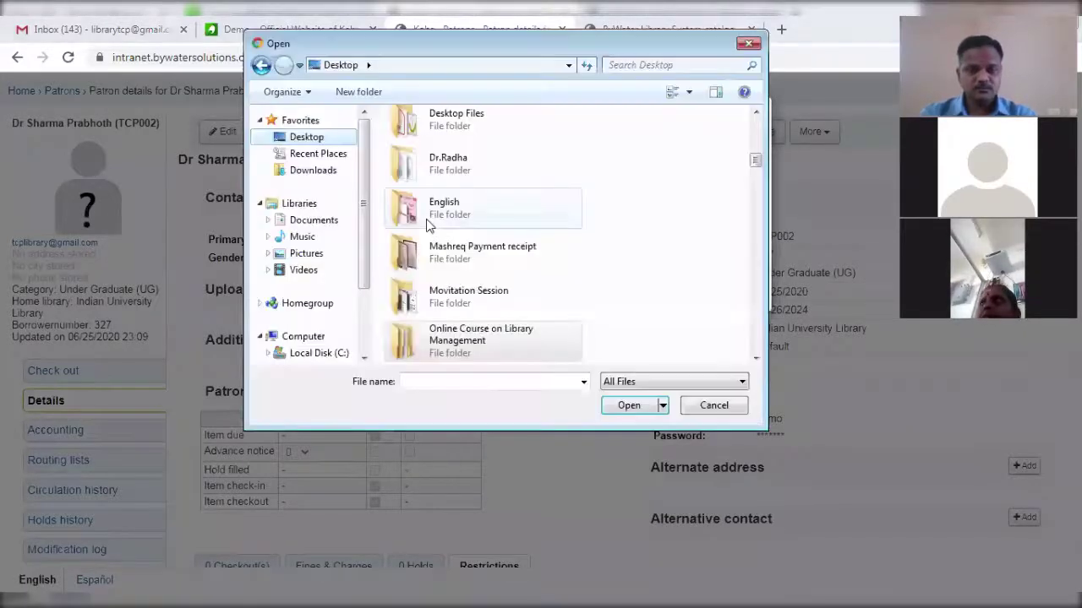
{"action": "scroll", "coordinate": [426, 219], "scroll_direction": "down", "scroll_amount": 10}
{"action": "left_click", "coordinate": [449, 306]}
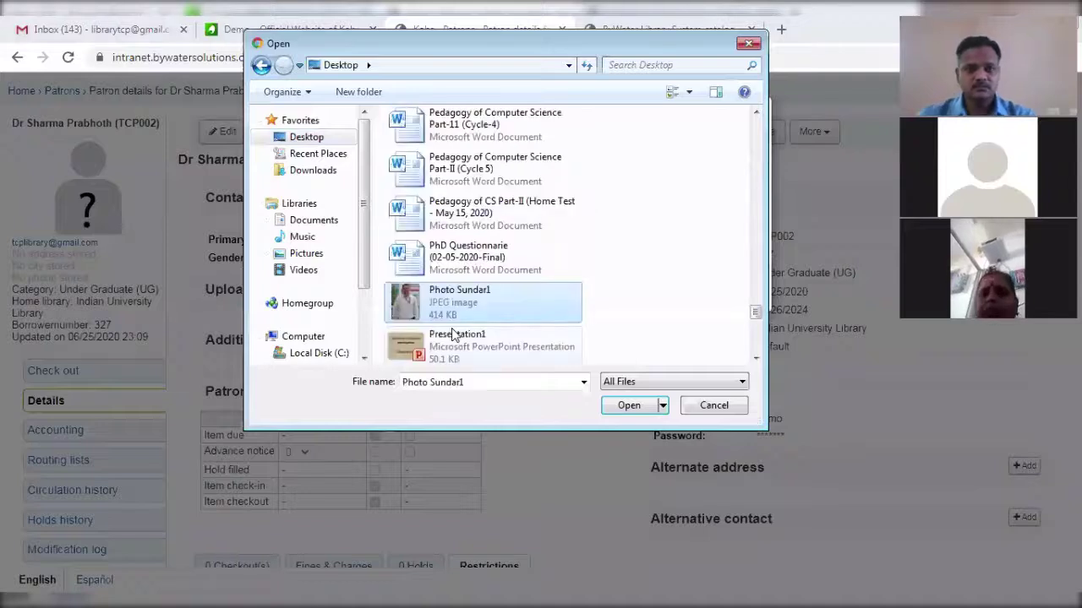
{"action": "key", "text": "Return"}
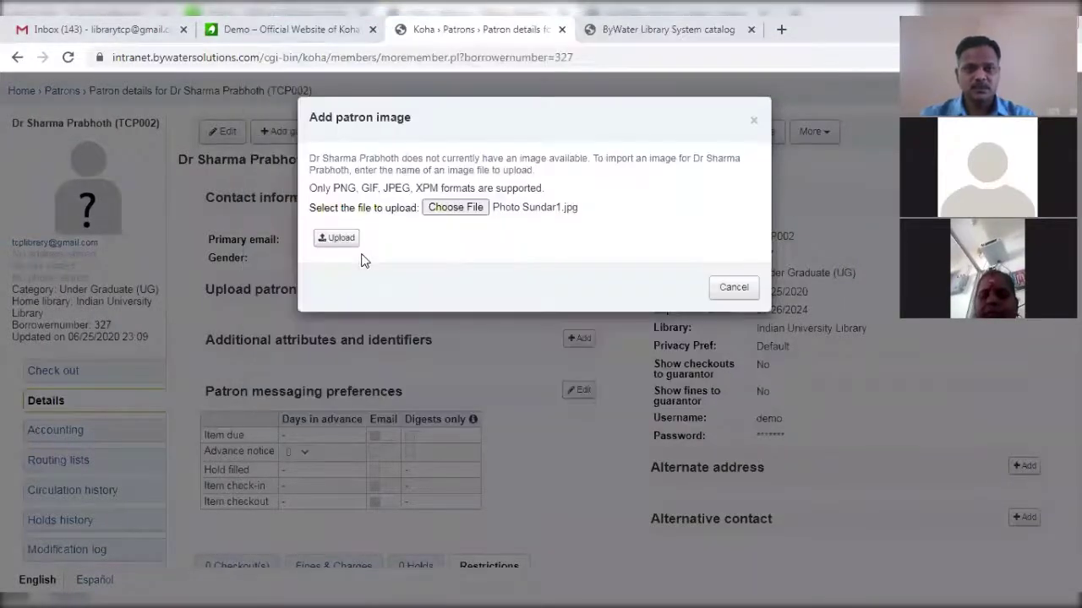
{"action": "left_click", "coordinate": [346, 241]}
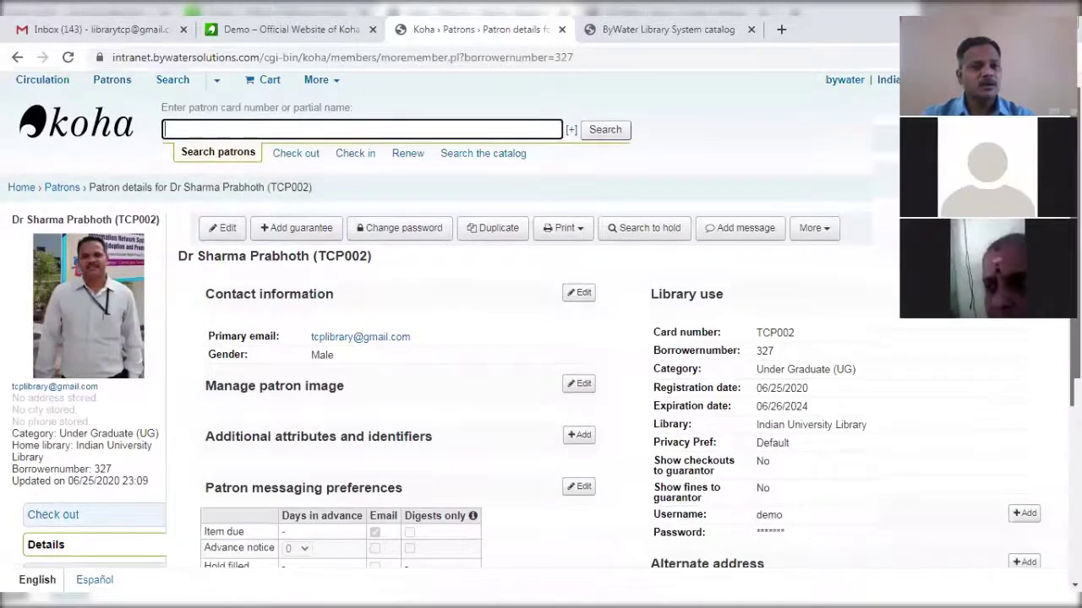
Review the patron page with its new photo, then return to the Koha staff home page.
{"action": "scroll", "coordinate": [540, 338], "scroll_direction": "down", "scroll_amount": 3}
{"action": "scroll", "coordinate": [540, 338], "scroll_direction": "up", "scroll_amount": 3}
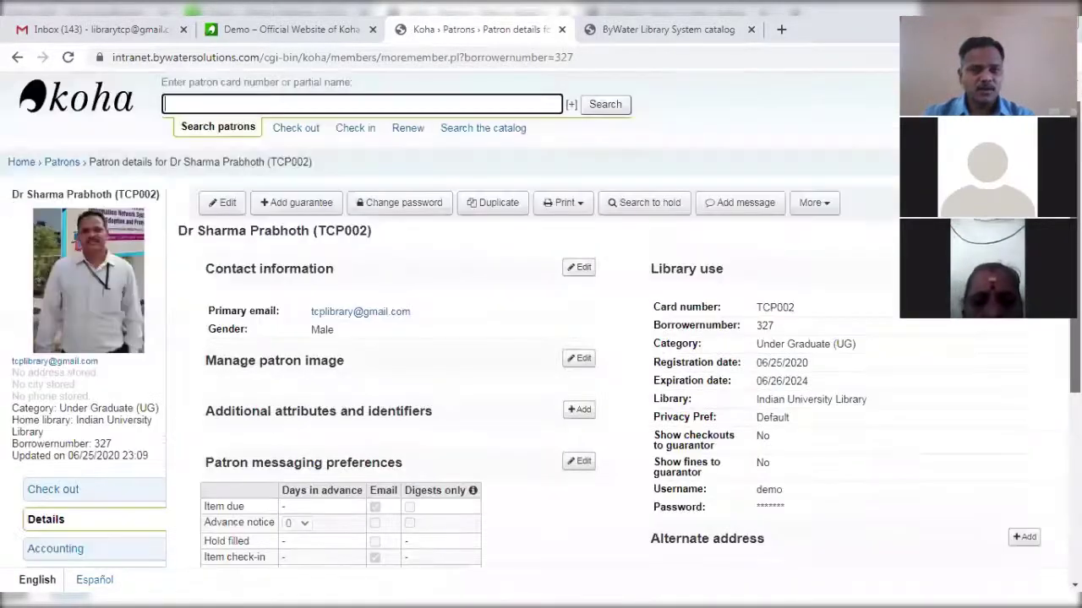
{"action": "scroll", "coordinate": [541, 322], "scroll_direction": "up", "scroll_amount": 1}
{"action": "scroll", "coordinate": [541, 338], "scroll_direction": "down", "scroll_amount": 4}
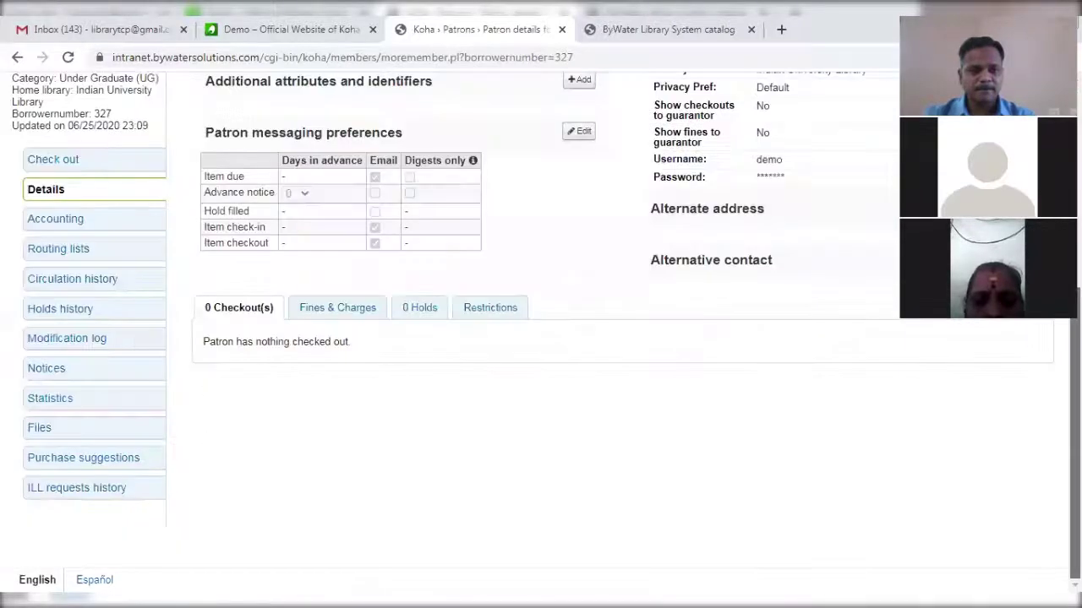
{"action": "scroll", "coordinate": [541, 338], "scroll_direction": "up", "scroll_amount": 2}
{"action": "scroll", "coordinate": [540, 338], "scroll_direction": "up", "scroll_amount": 2}
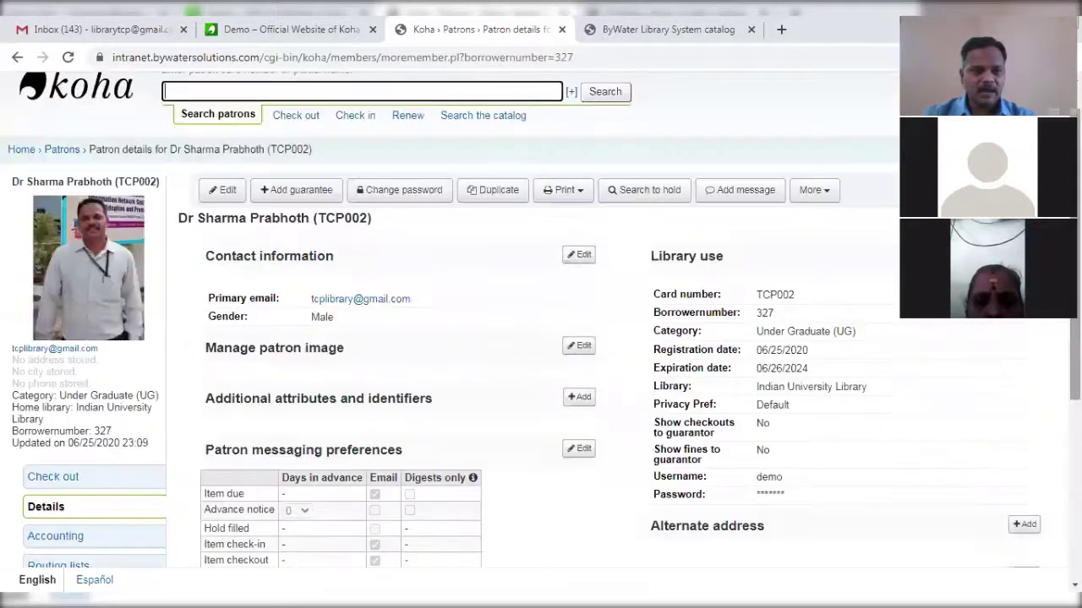
{"action": "left_click", "coordinate": [21, 150]}
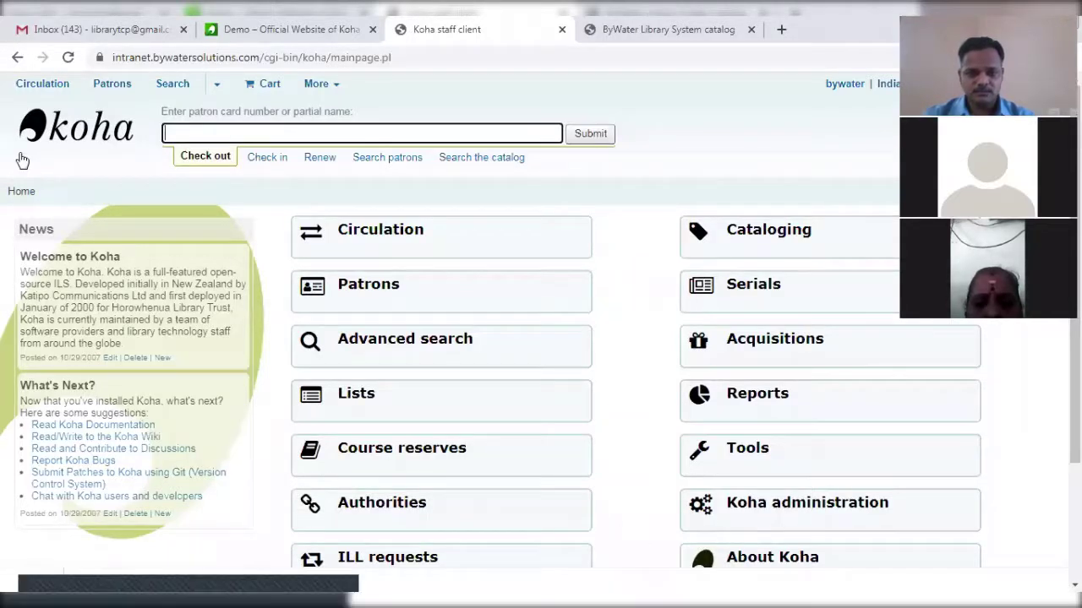
In Cataloging, start a new record using the Books, Booklets, Workbooks (BKS) framework.
{"action": "left_click", "coordinate": [769, 242]}
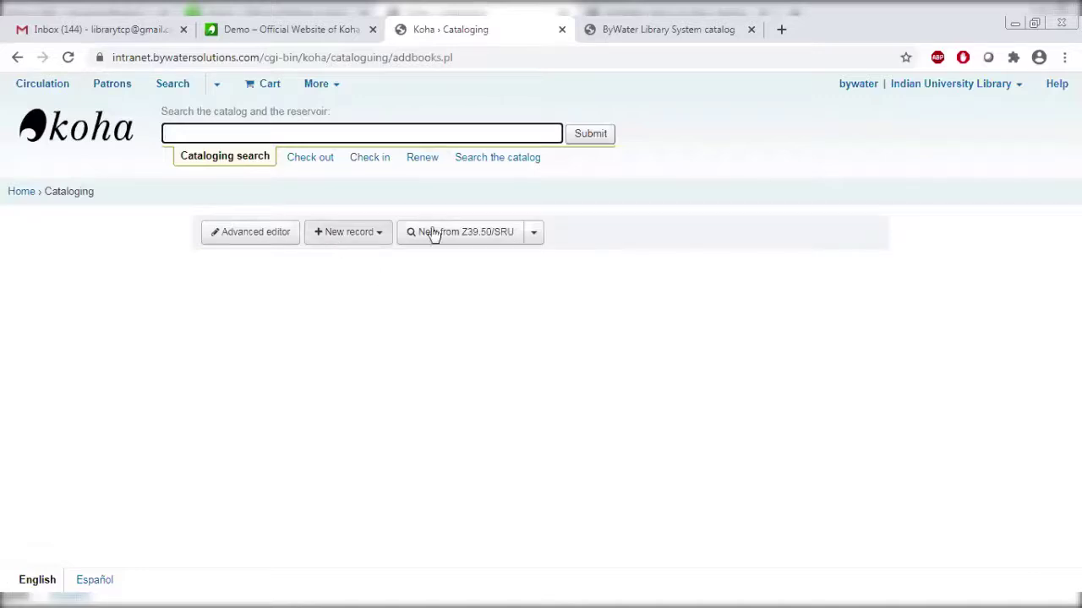
{"action": "left_click", "coordinate": [336, 240]}
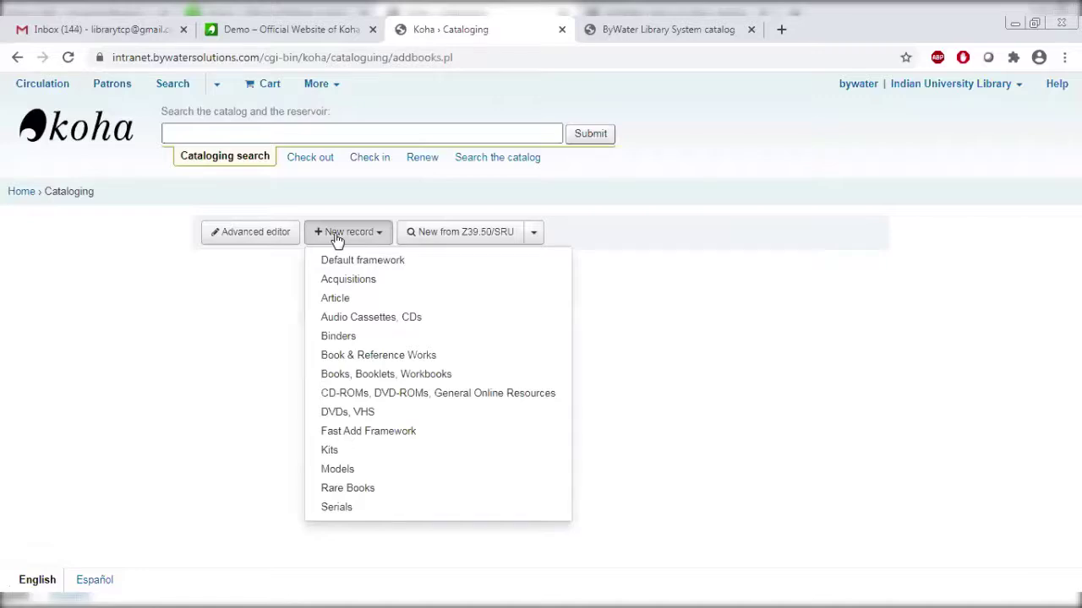
{"action": "left_click", "coordinate": [353, 374]}
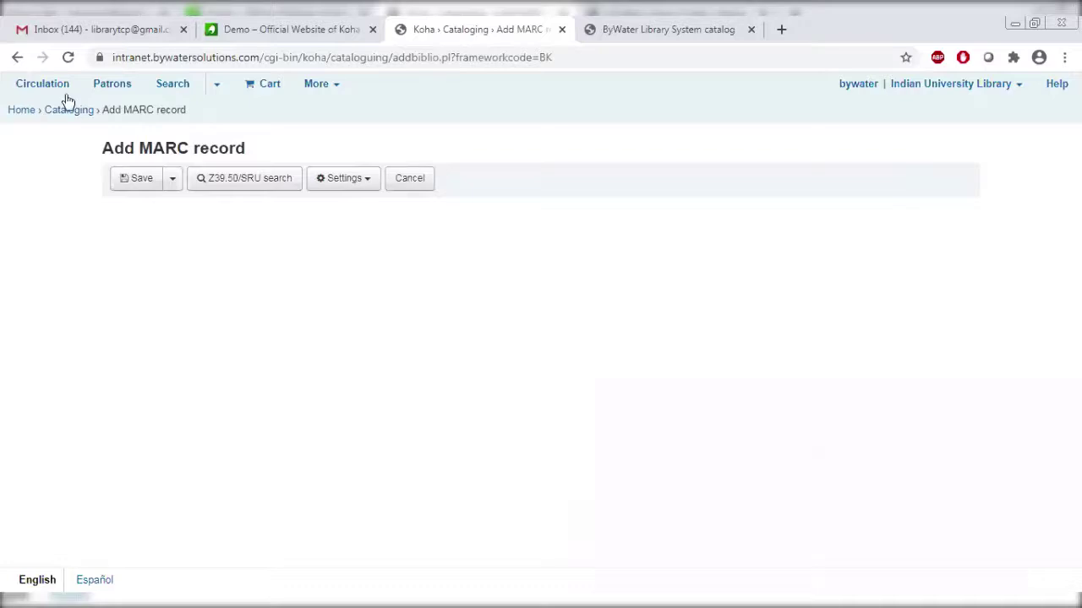
{"action": "left_click", "coordinate": [18, 57]}
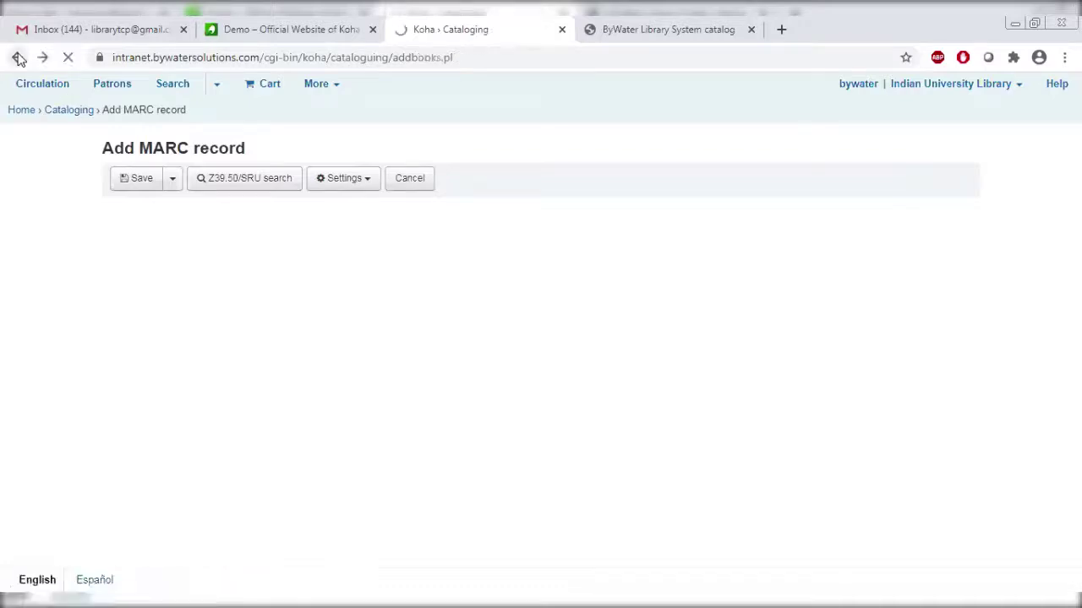
{"action": "left_click", "coordinate": [358, 239]}
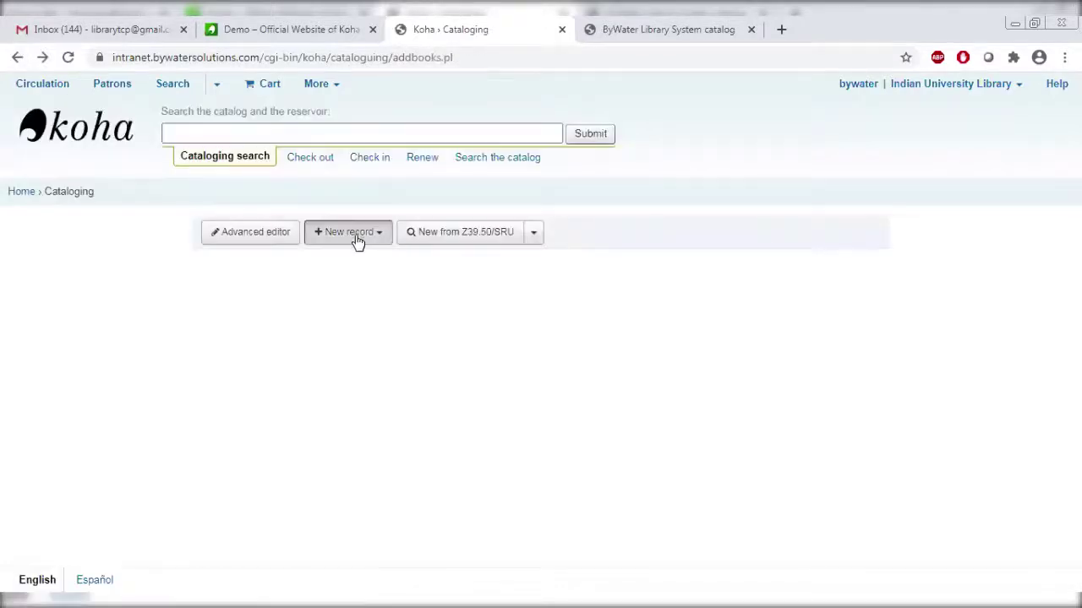
{"action": "left_click", "coordinate": [374, 382]}
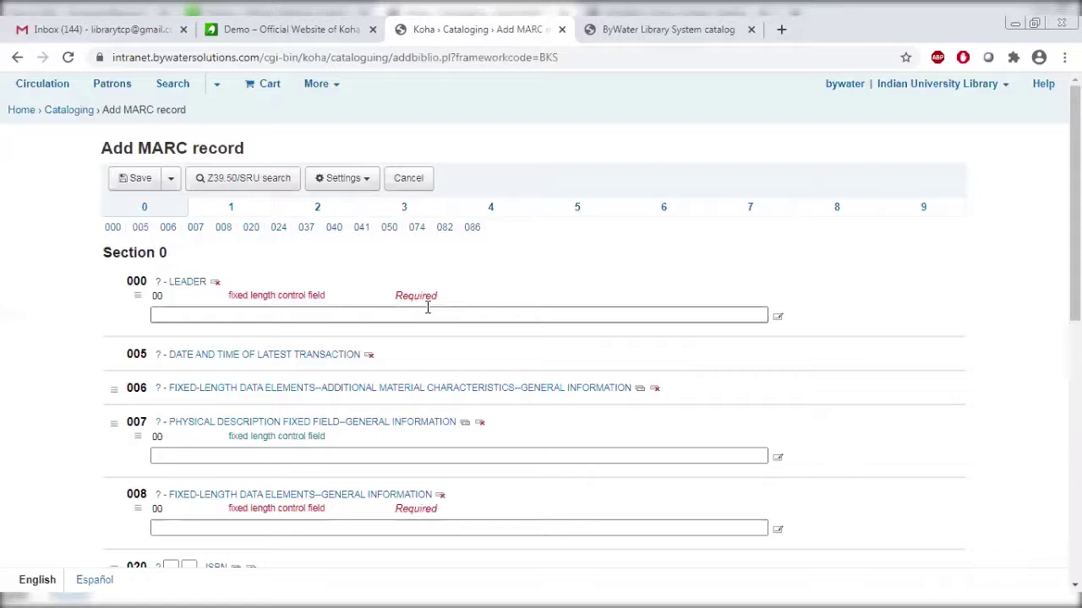
Auto-fill the 000 leader and 008 fields with defaults, leaving the cursor in ISBN.
{"action": "left_click", "coordinate": [338, 313]}
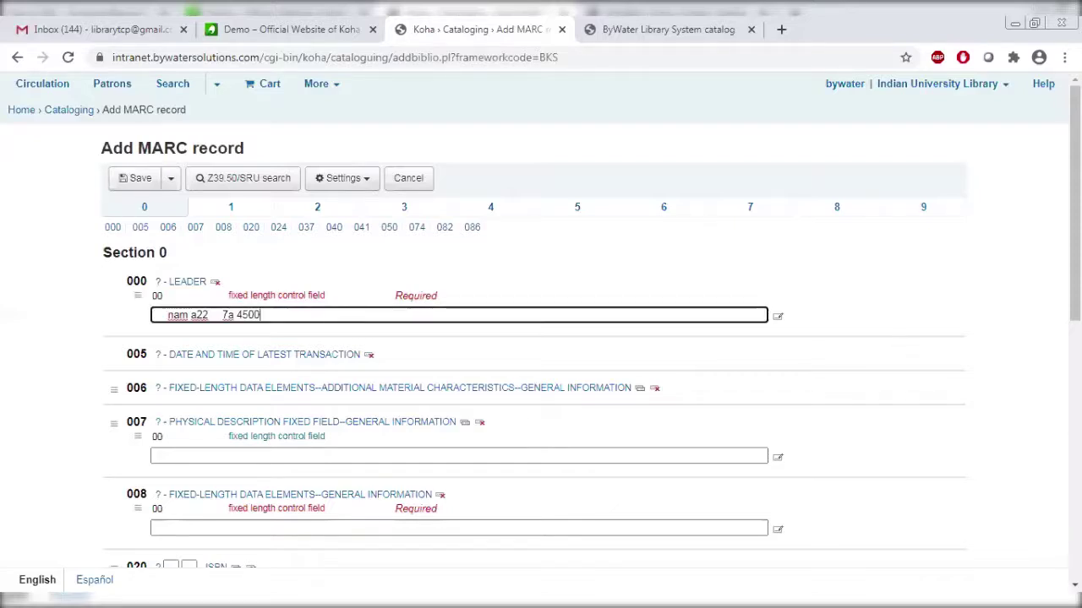
{"action": "scroll", "coordinate": [338, 312], "scroll_direction": "down", "scroll_amount": 1}
{"action": "scroll", "coordinate": [565, 321], "scroll_direction": "down", "scroll_amount": 2}
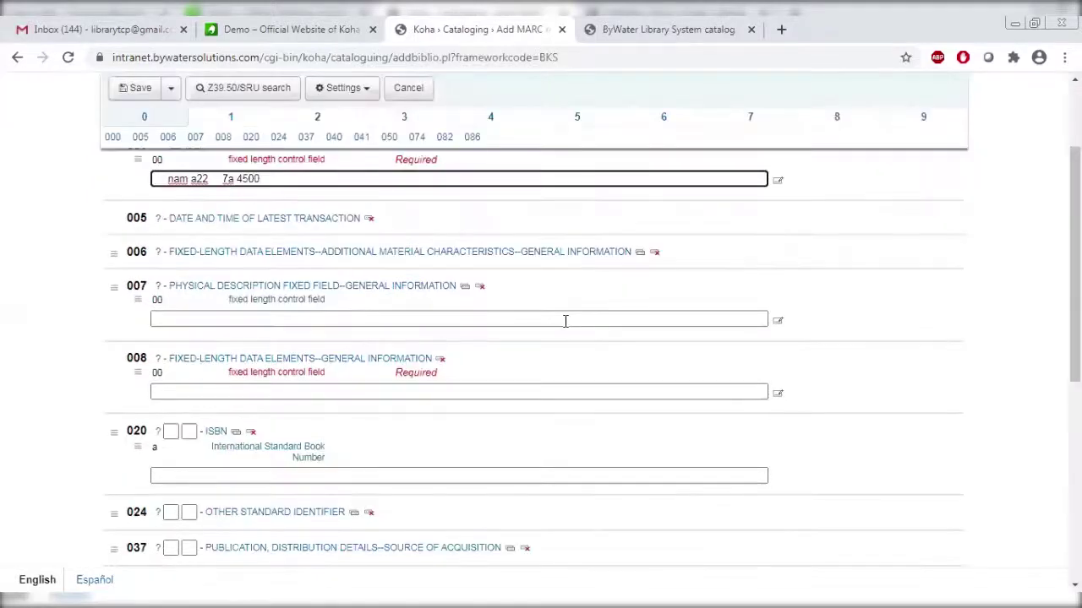
{"action": "left_click", "coordinate": [520, 391]}
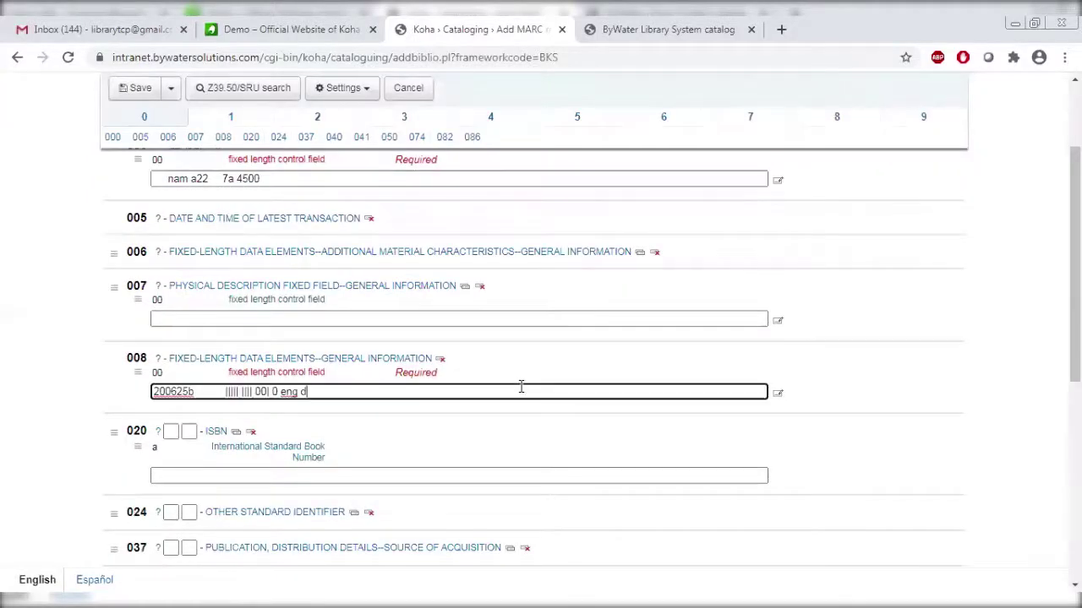
{"action": "scroll", "coordinate": [540, 355], "scroll_direction": "down", "scroll_amount": 1}
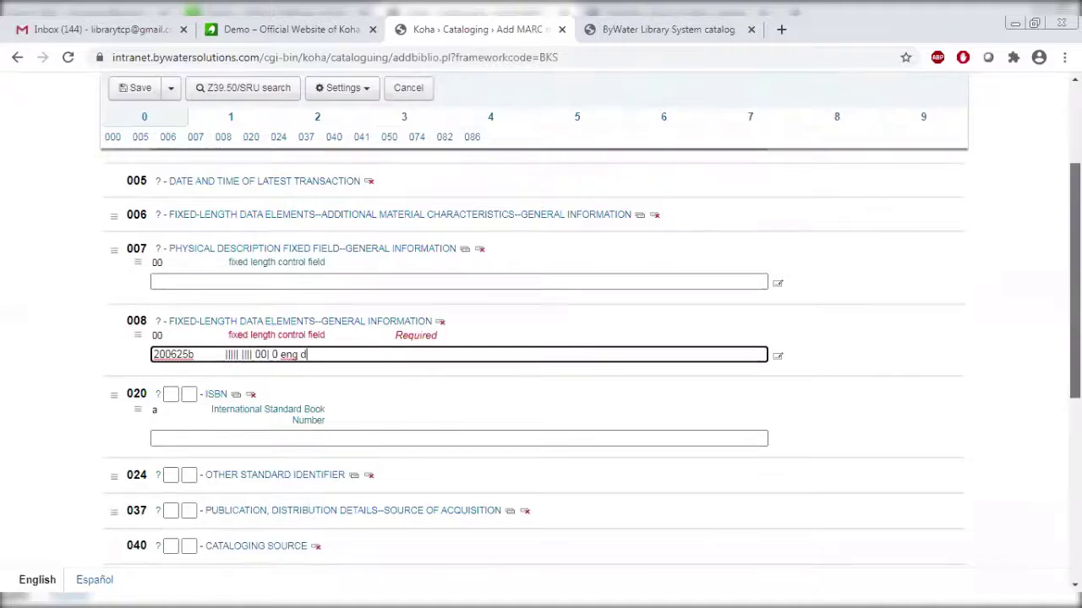
{"action": "scroll", "coordinate": [541, 338], "scroll_direction": "down", "scroll_amount": 3}
{"action": "scroll", "coordinate": [541, 355], "scroll_direction": "down", "scroll_amount": 1}
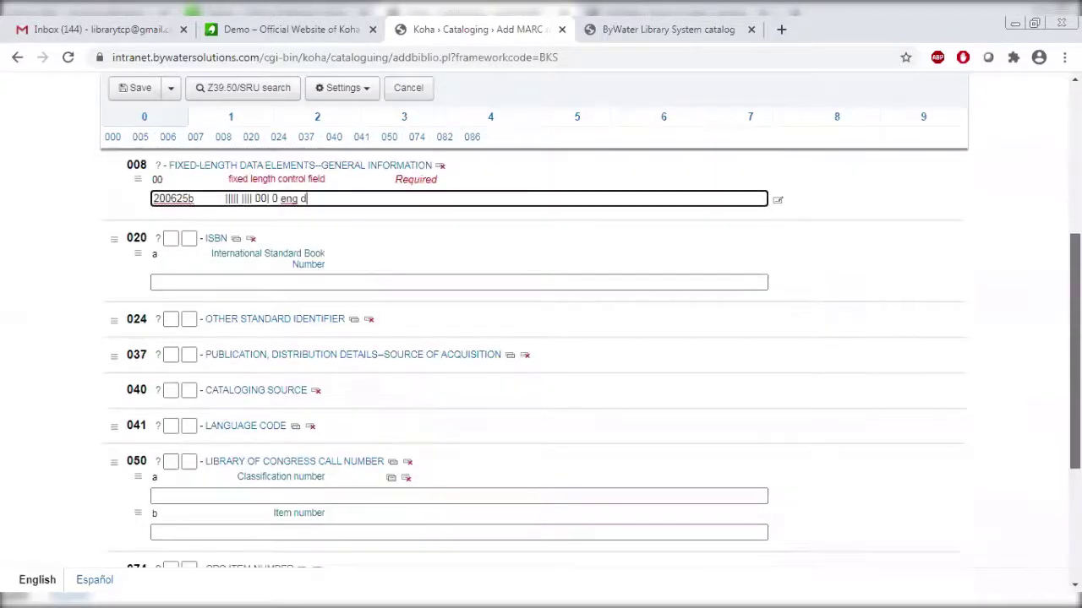
{"action": "scroll", "coordinate": [266, 271], "scroll_direction": "down", "scroll_amount": 1}
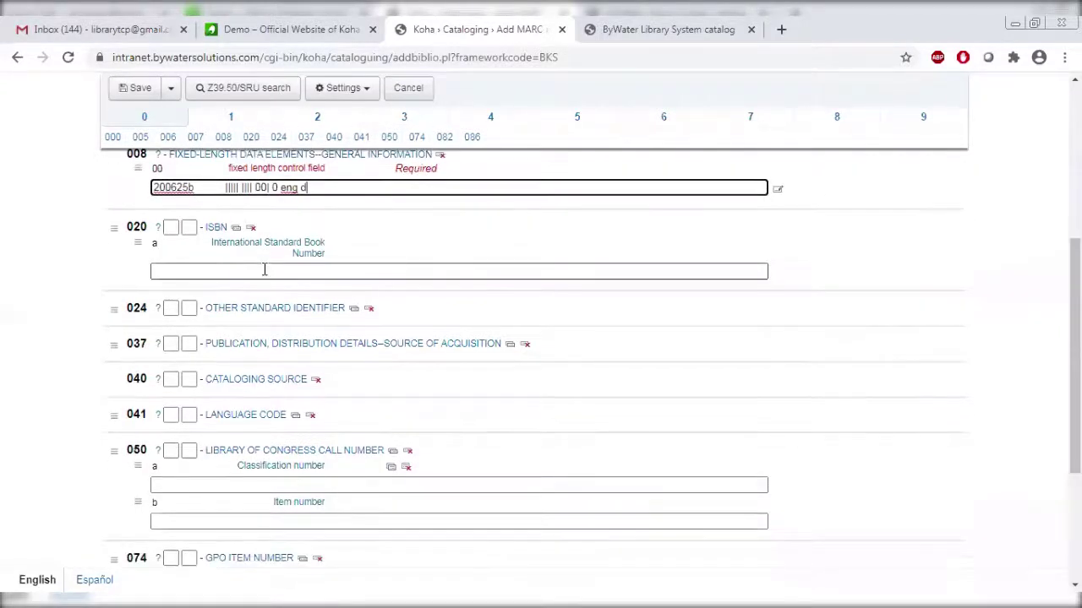
{"action": "left_click", "coordinate": [226, 268]}
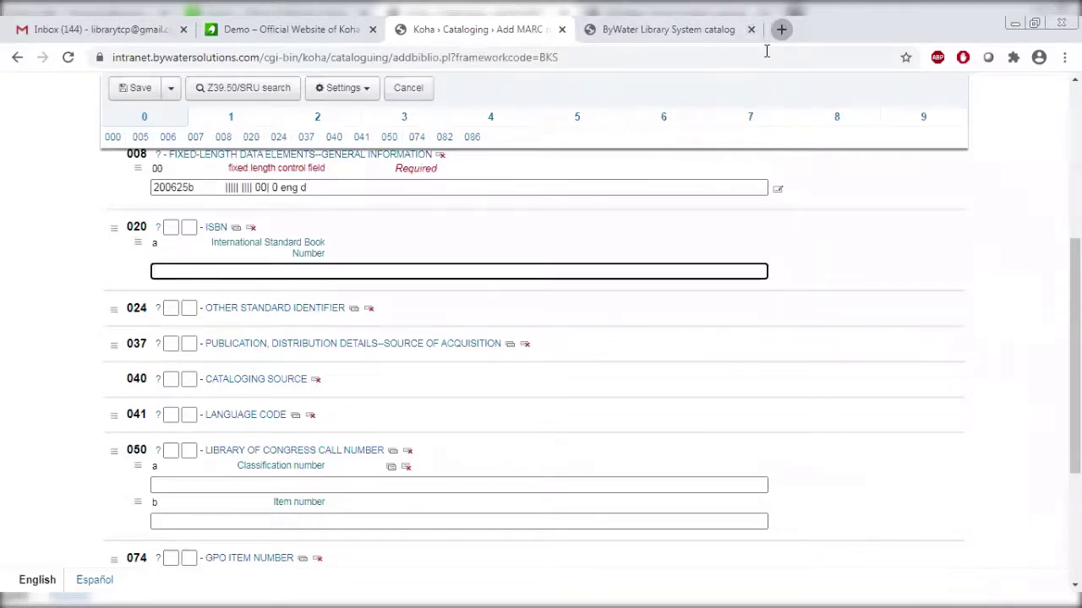
Open amazon.in in a new browser tab.
{"action": "key", "text": "ctrl+t"}
{"action": "type", "text": "am"}
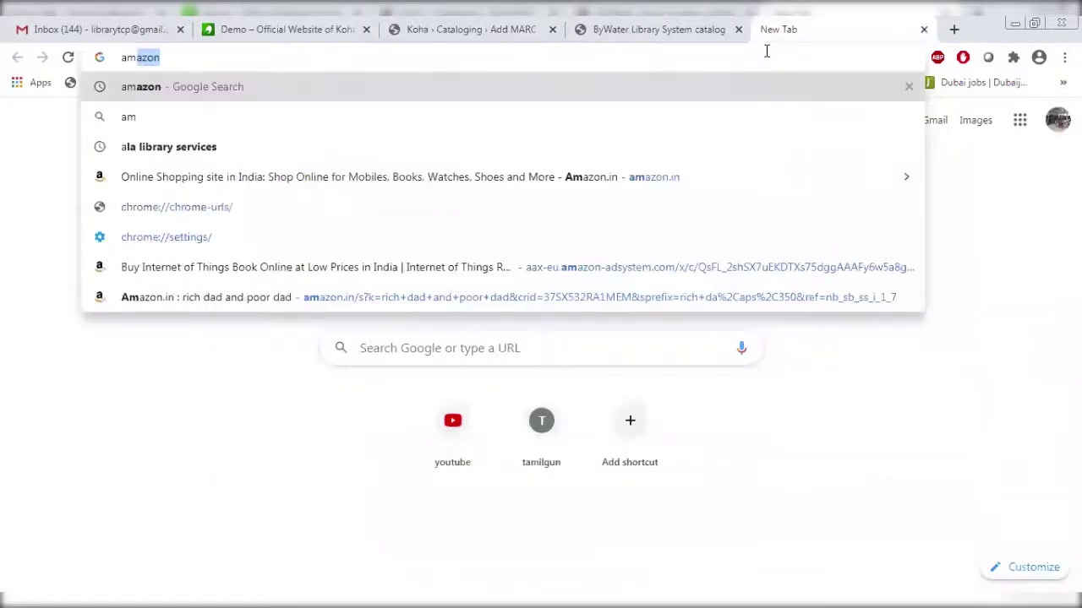
{"action": "type", "text": "azon"}
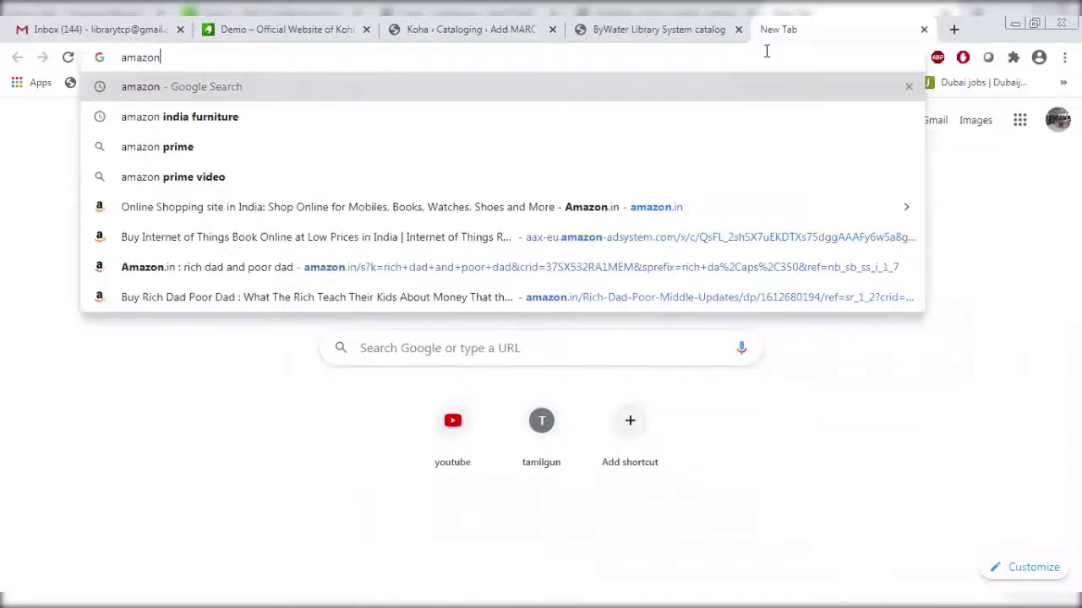
{"action": "key", "text": "Return"}
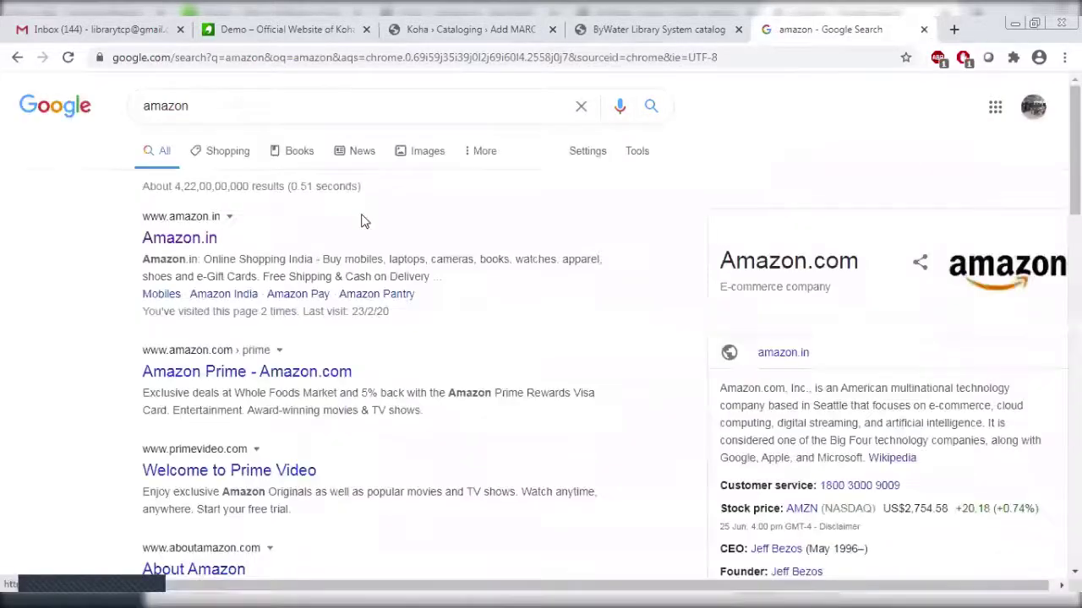
{"action": "left_click", "coordinate": [193, 216]}
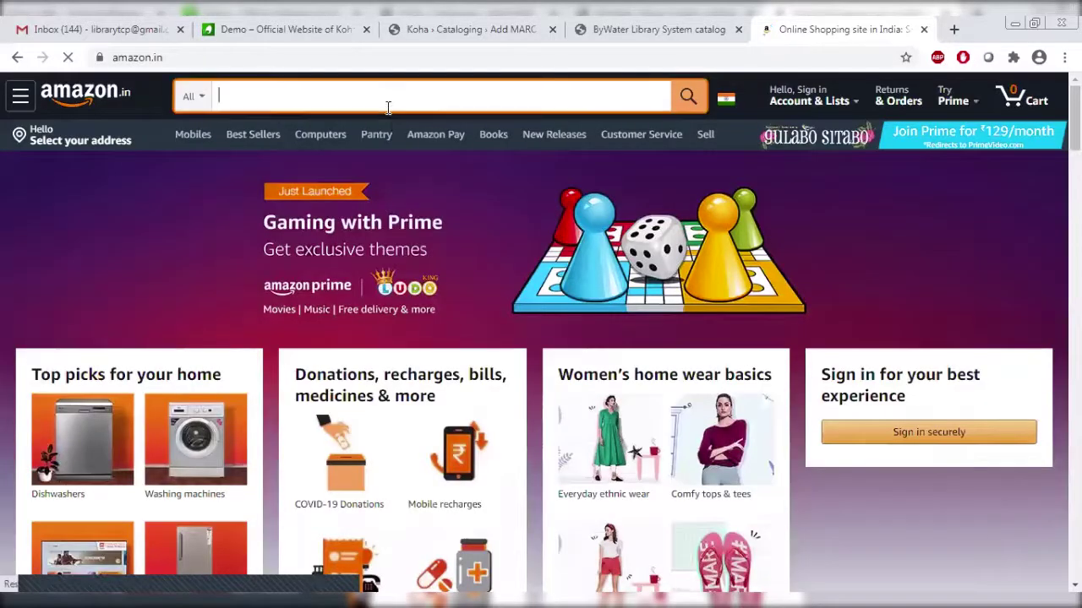
{"action": "type", "text": "think "}
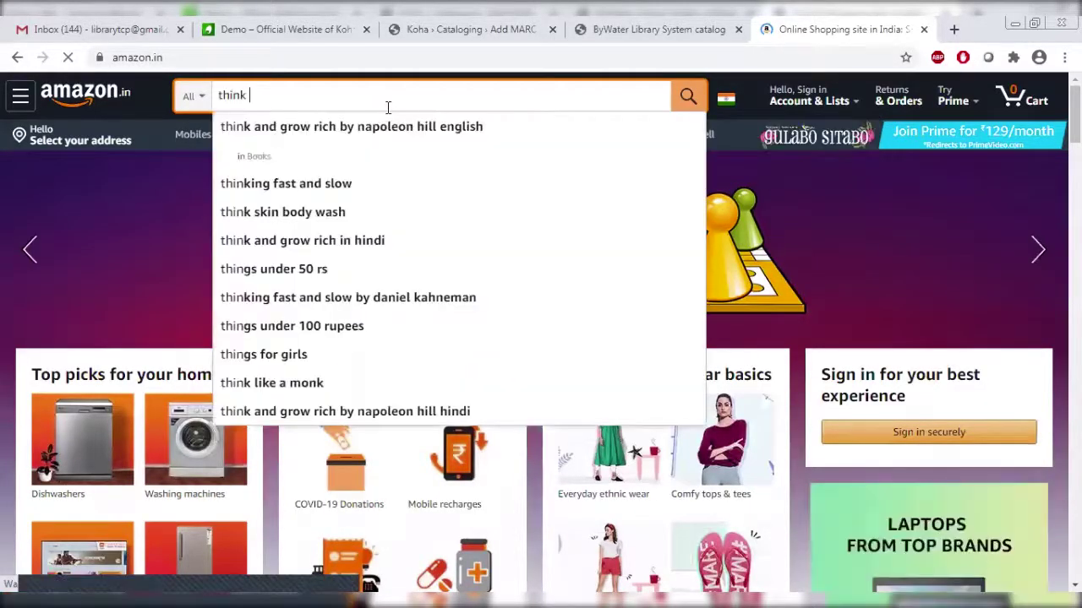
{"action": "type", "text": "rich gro"}
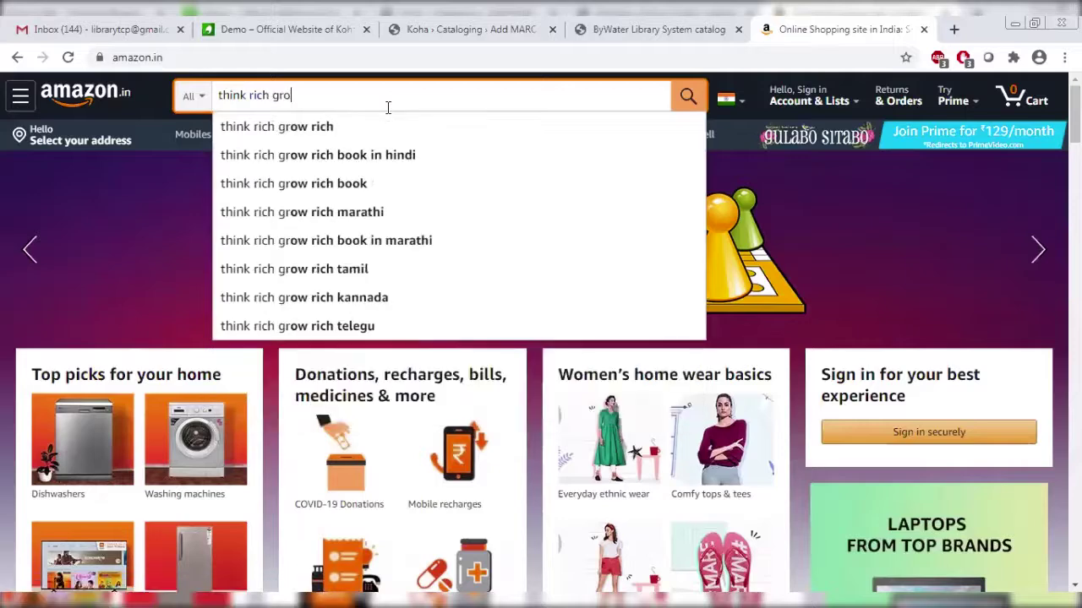
{"action": "type", "text": "w rich"}
{"action": "key", "text": "Return"}
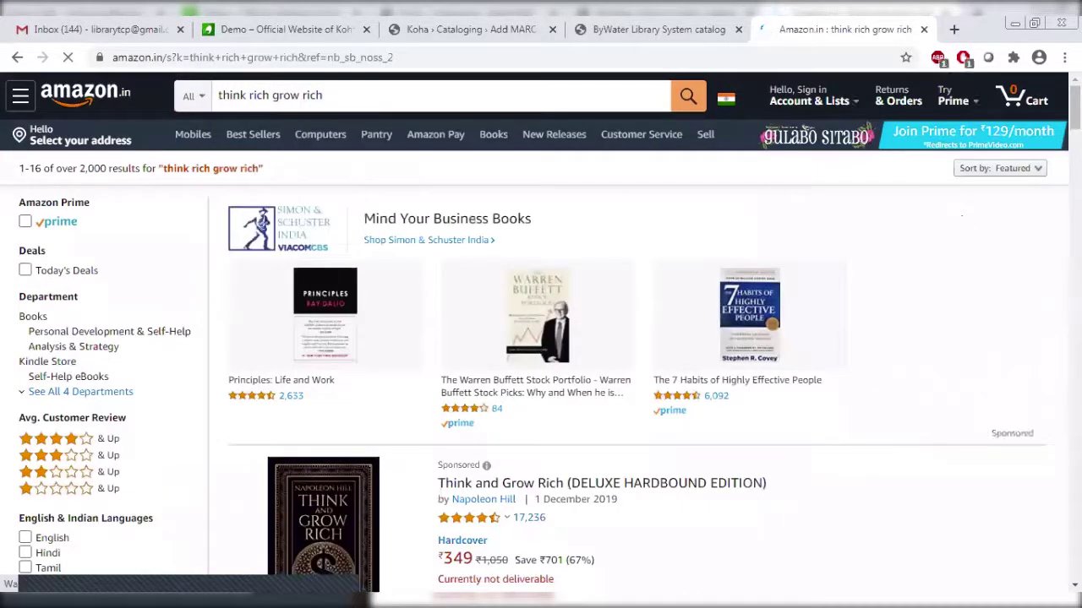
{"action": "scroll", "coordinate": [541, 338], "scroll_direction": "down", "scroll_amount": 5}
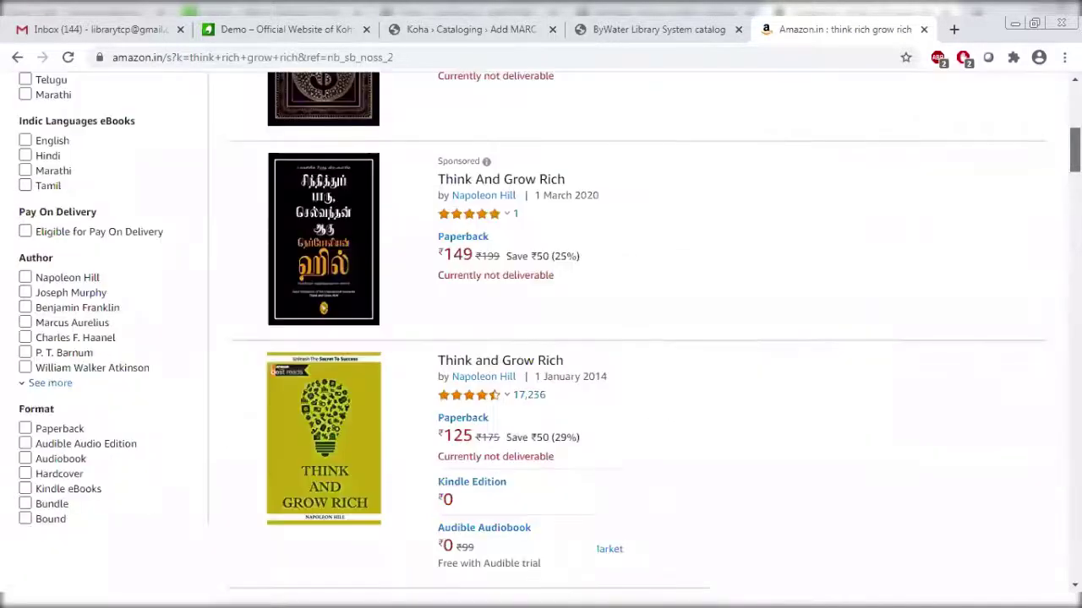
{"action": "scroll", "coordinate": [541, 338], "scroll_direction": "down", "scroll_amount": 2}
{"action": "scroll", "coordinate": [541, 338], "scroll_direction": "down", "scroll_amount": 1}
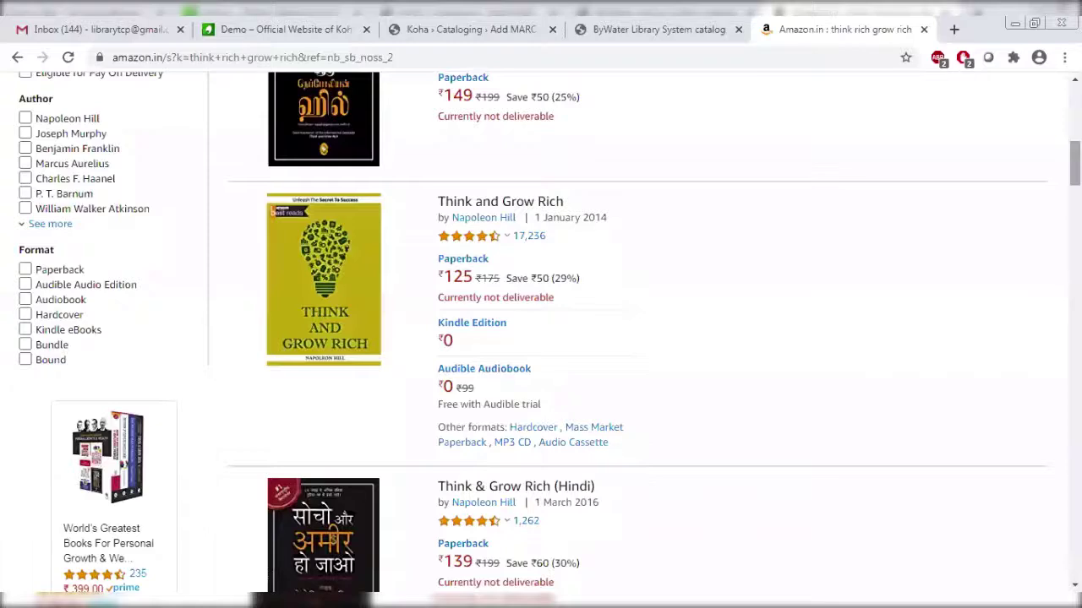
{"action": "left_click", "coordinate": [517, 202]}
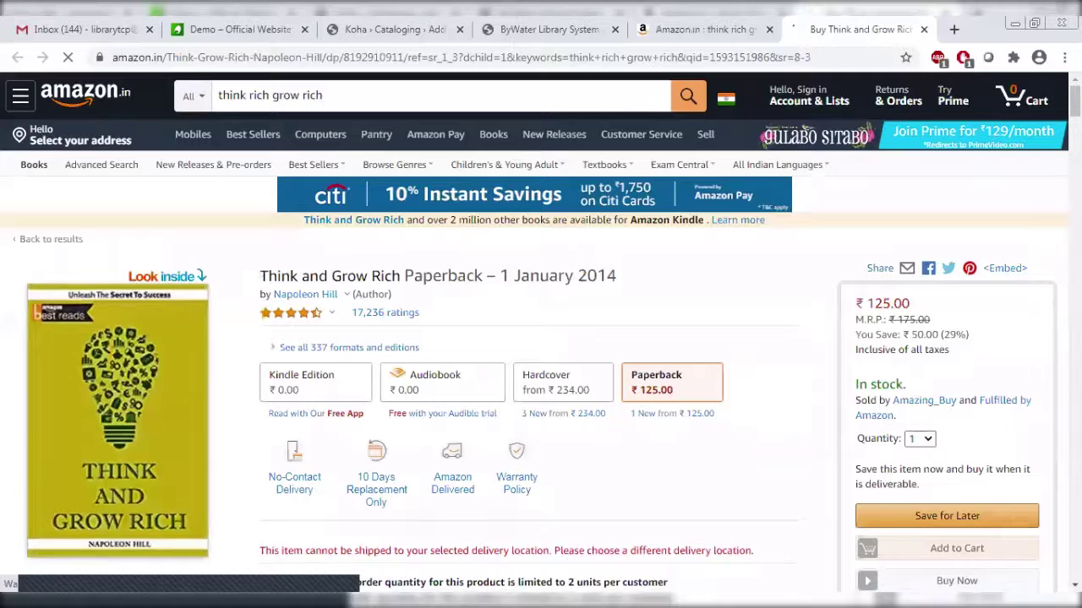
{"action": "scroll", "coordinate": [478, 454], "scroll_direction": "down", "scroll_amount": 10}
{"action": "scroll", "coordinate": [479, 454], "scroll_direction": "up", "scroll_amount": 1}
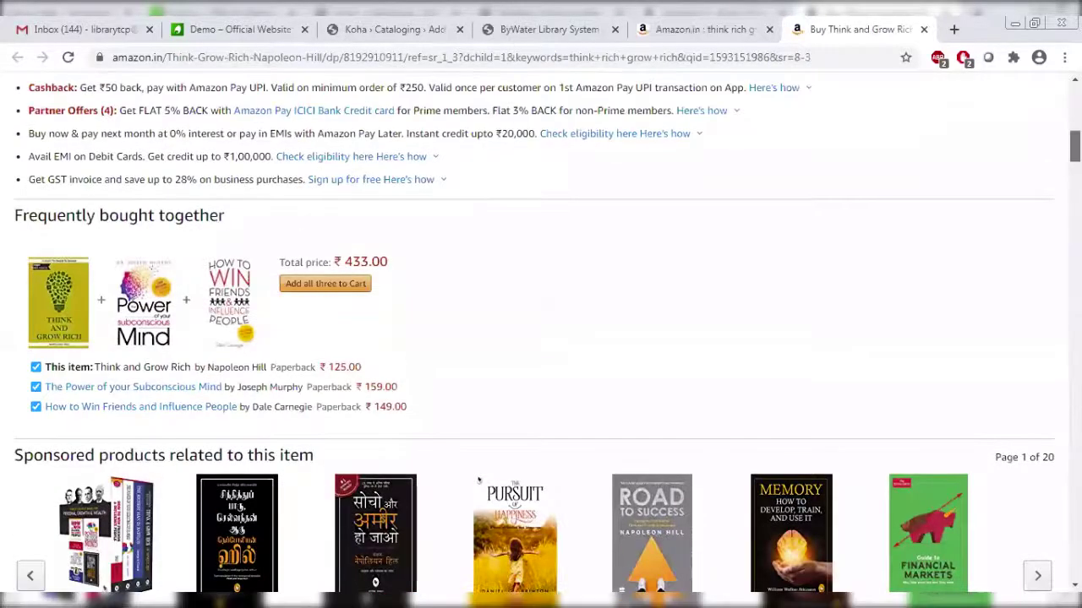
{"action": "scroll", "coordinate": [478, 480], "scroll_direction": "down", "scroll_amount": 6}
{"action": "scroll", "coordinate": [498, 369], "scroll_direction": "down", "scroll_amount": 6}
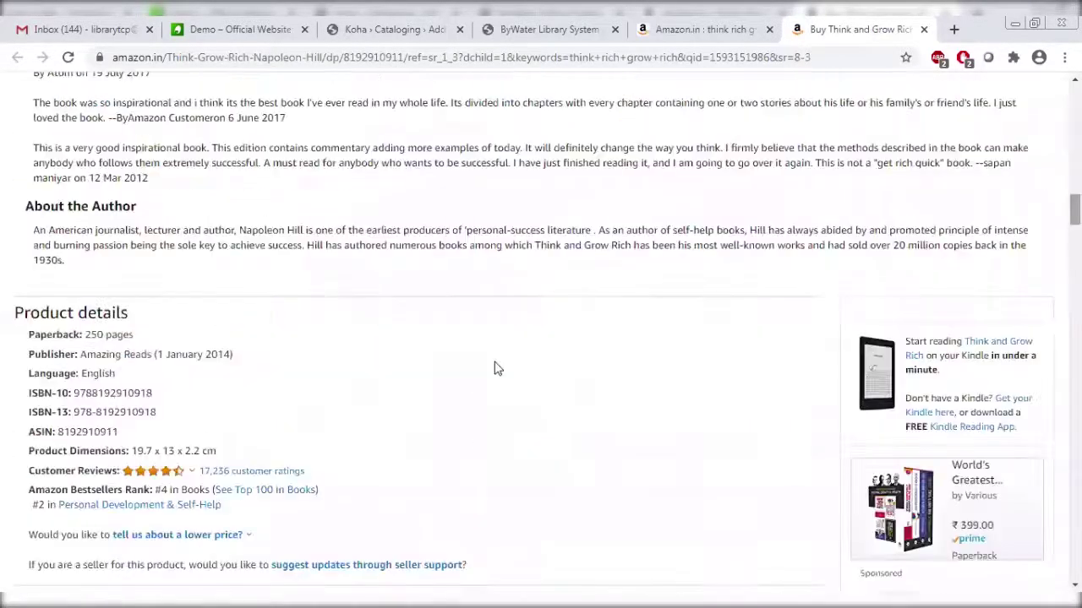
{"action": "left_click_drag", "start_coordinate": [156, 412], "coordinate": [76, 411]}
{"action": "key", "text": "ctrl+c"}
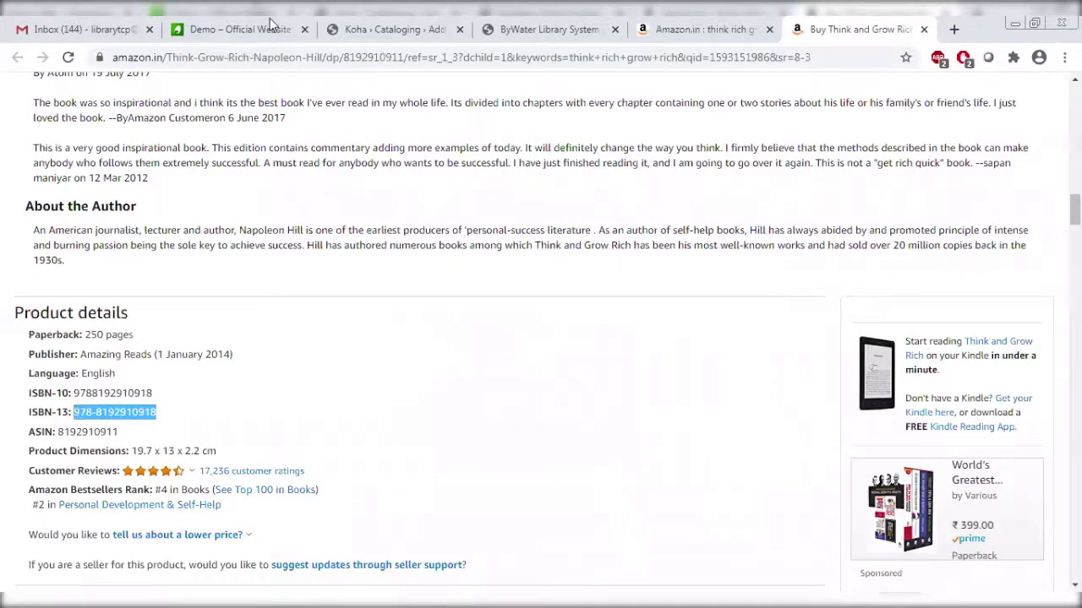
{"action": "left_click", "coordinate": [503, 29]}
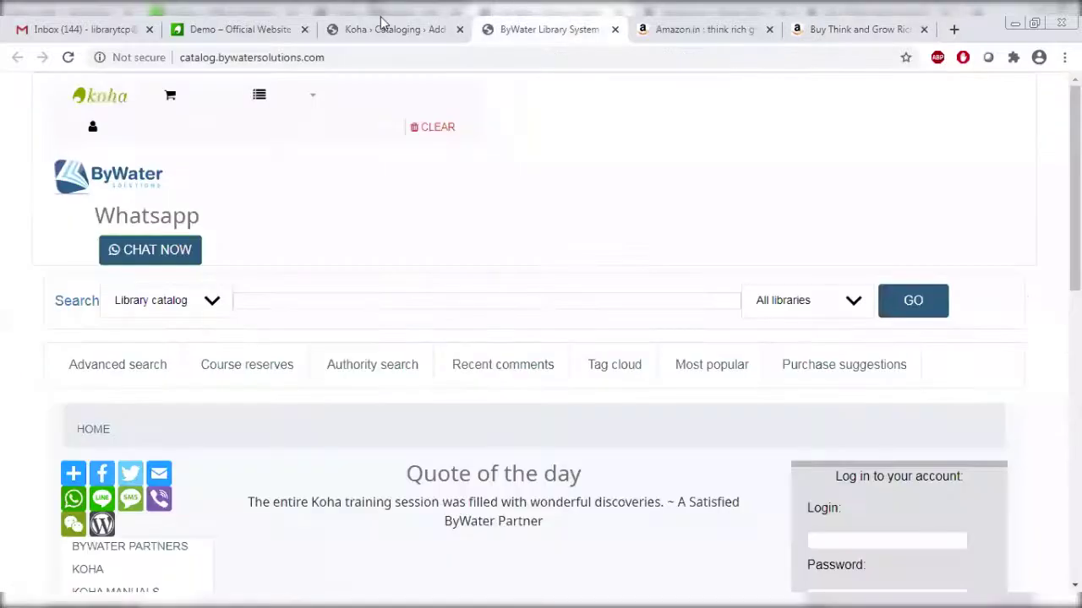
{"action": "key", "text": "ctrl+shift+Tab"}
{"action": "key", "text": "ctrl+v"}
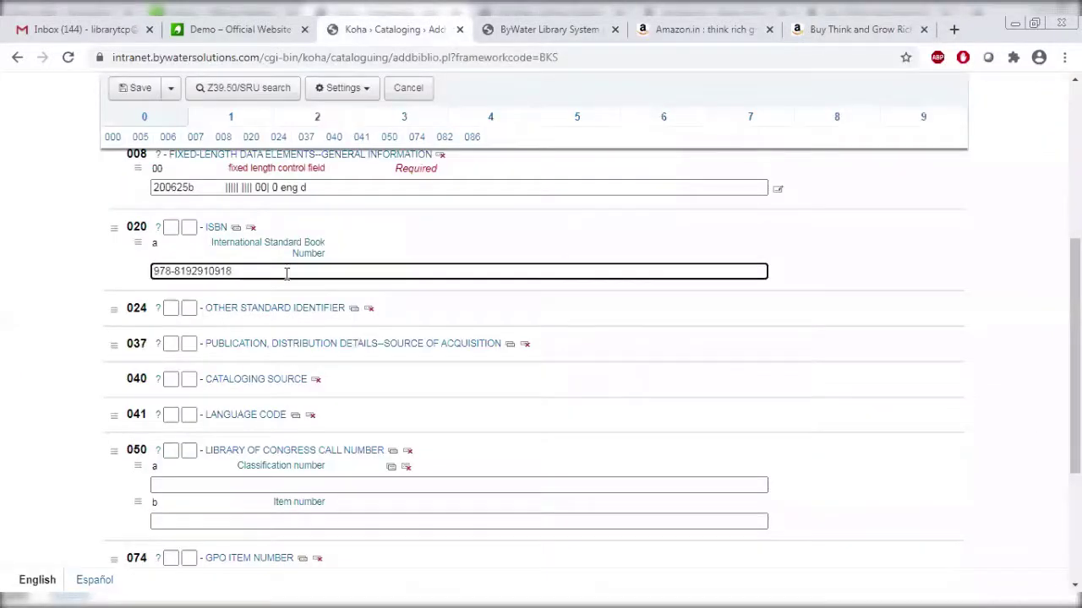
{"action": "key", "text": "ctrl+Left"}
{"action": "key", "text": "BackSpace"}
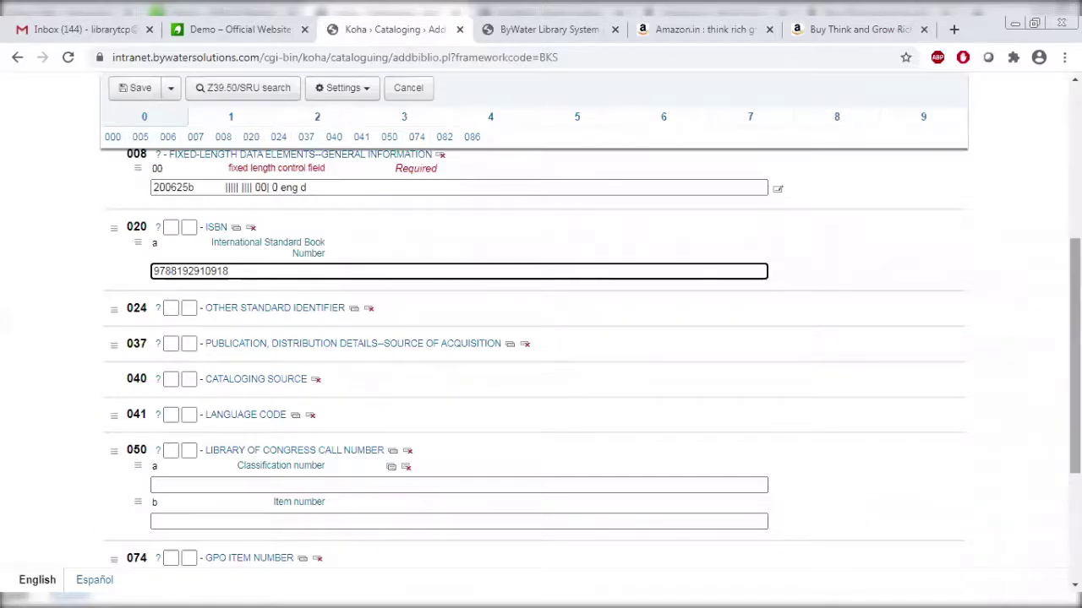
Enter 658.4092 HIL as the Dewey classification number in 082 $a.
{"action": "scroll", "coordinate": [541, 354], "scroll_direction": "down", "scroll_amount": 1}
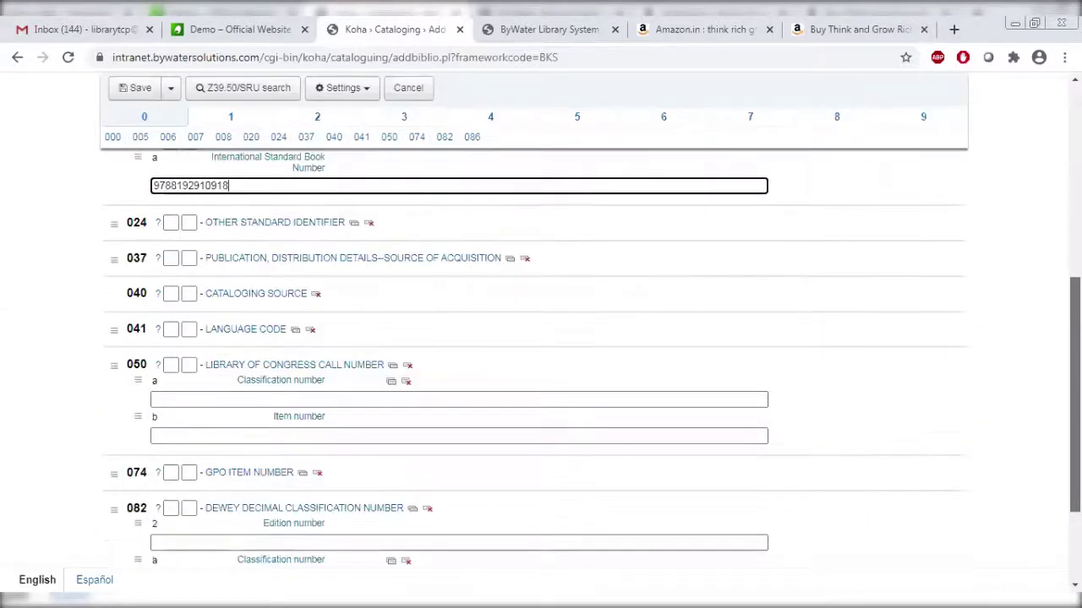
{"action": "scroll", "coordinate": [540, 355], "scroll_direction": "down", "scroll_amount": 2}
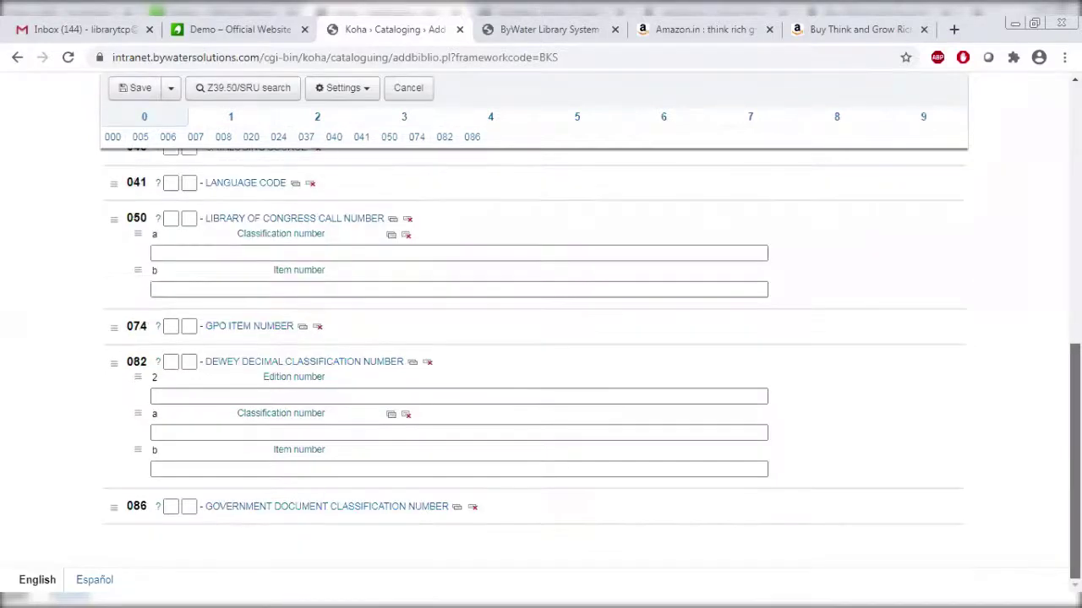
{"action": "left_click", "coordinate": [234, 427]}
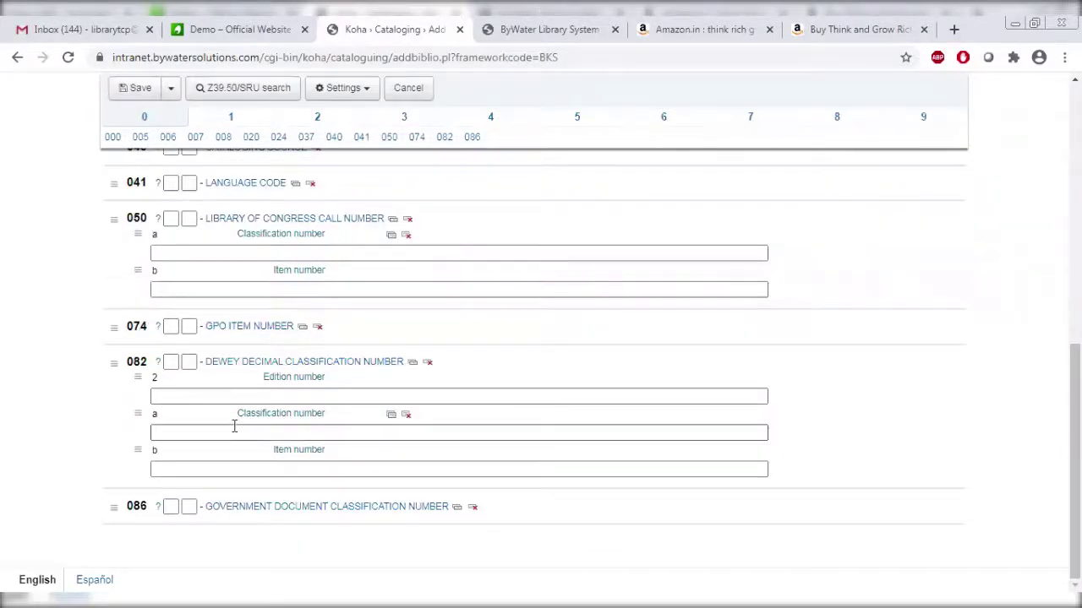
{"action": "left_click", "coordinate": [306, 394]}
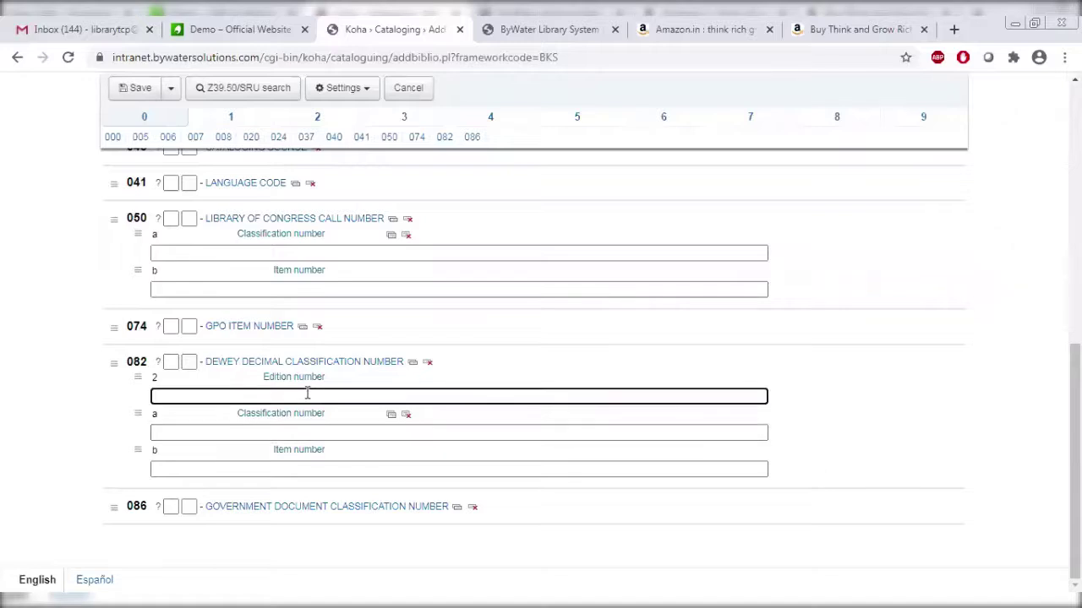
{"action": "left_click", "coordinate": [319, 432]}
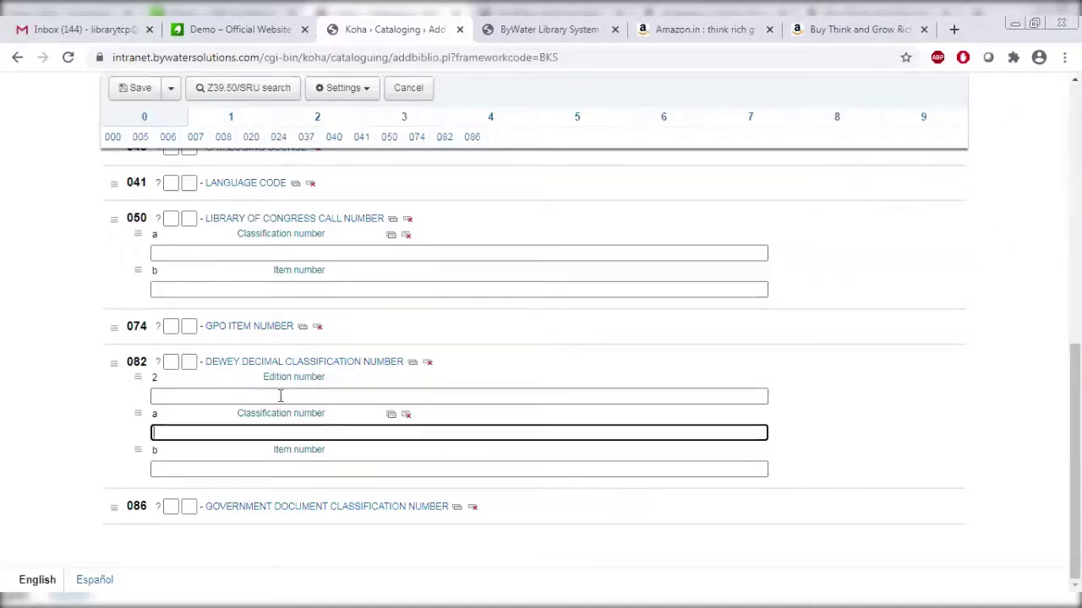
{"action": "left_click", "coordinate": [301, 394]}
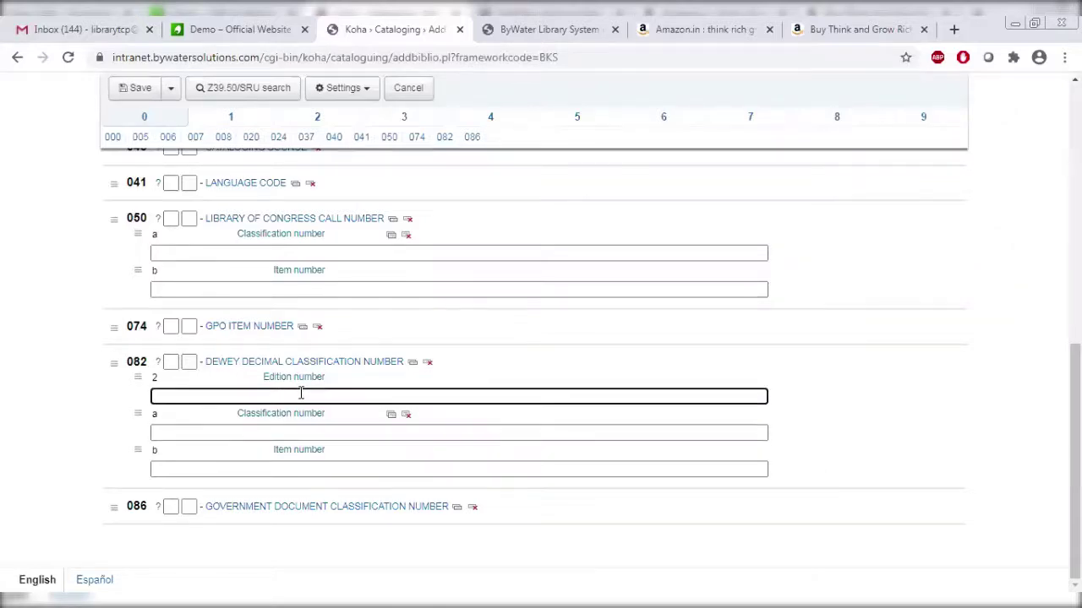
{"action": "left_click", "coordinate": [297, 434]}
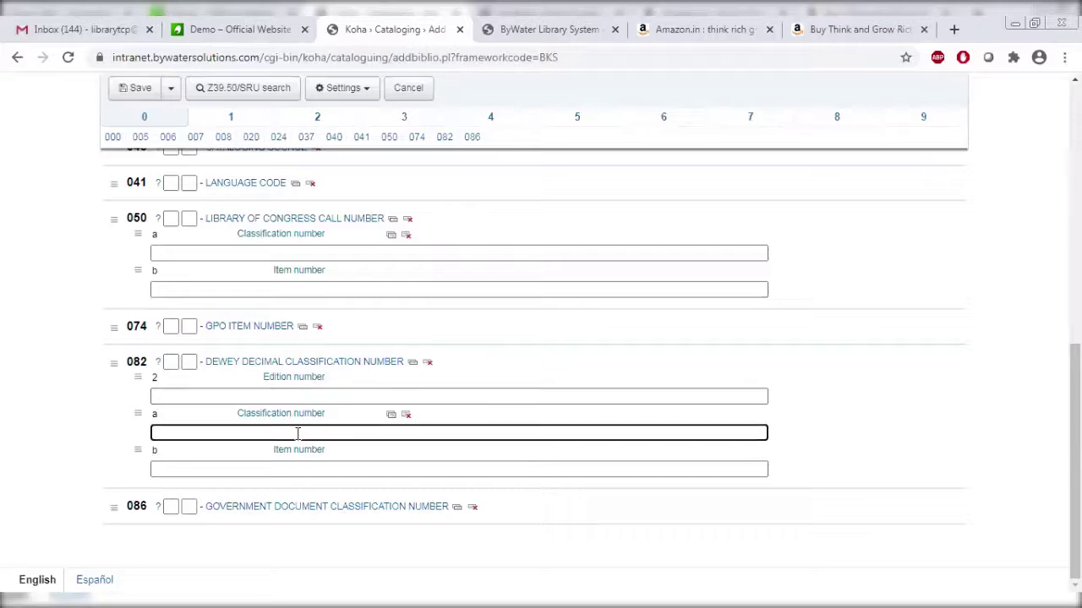
{"action": "left_click", "coordinate": [818, 21]}
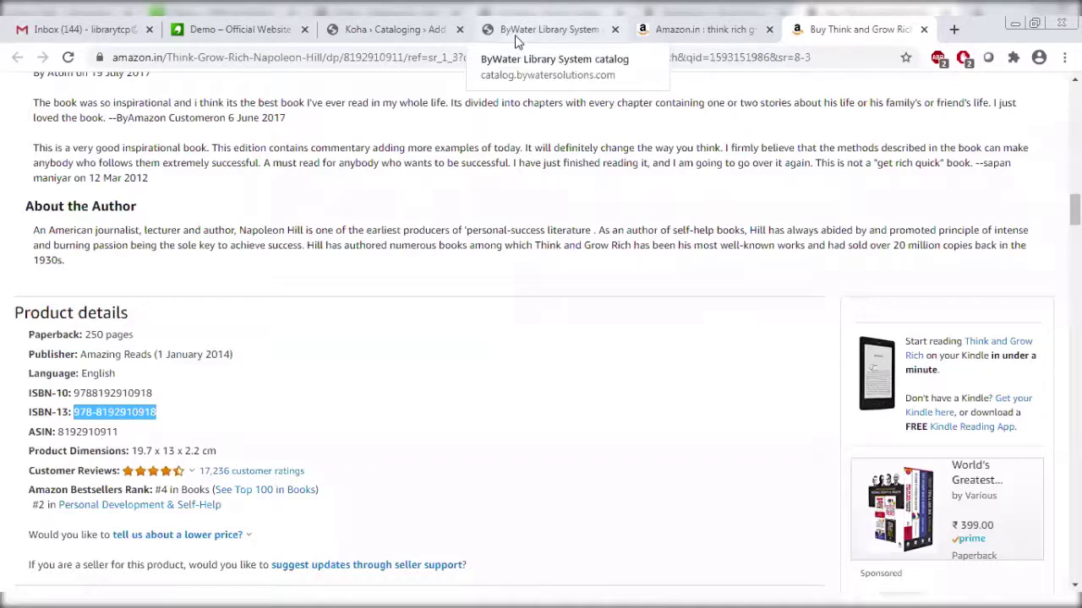
{"action": "left_click", "coordinate": [192, 398]}
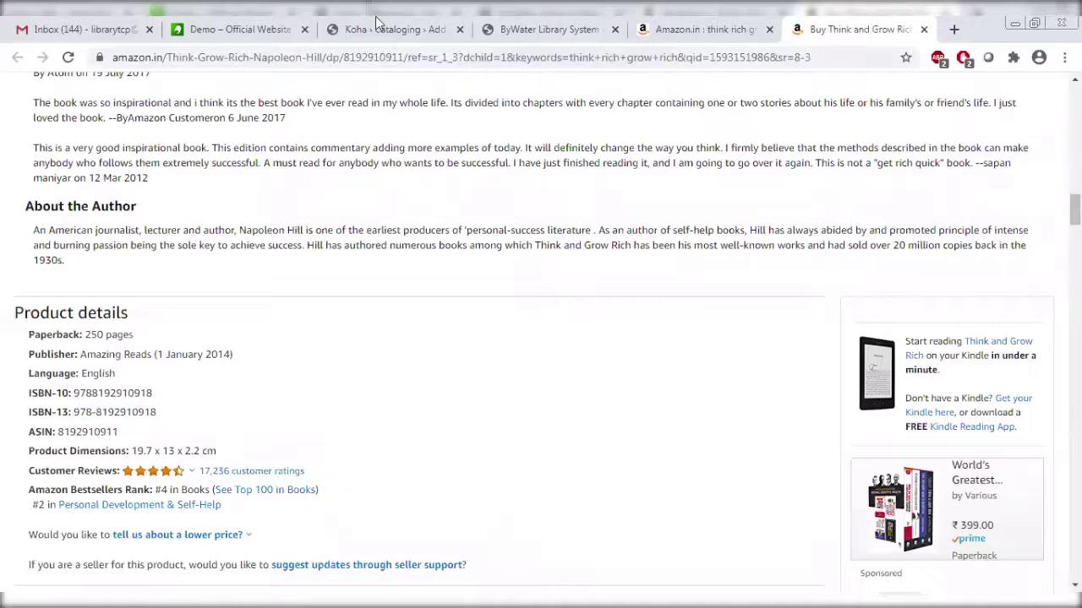
{"action": "left_click", "coordinate": [382, 26]}
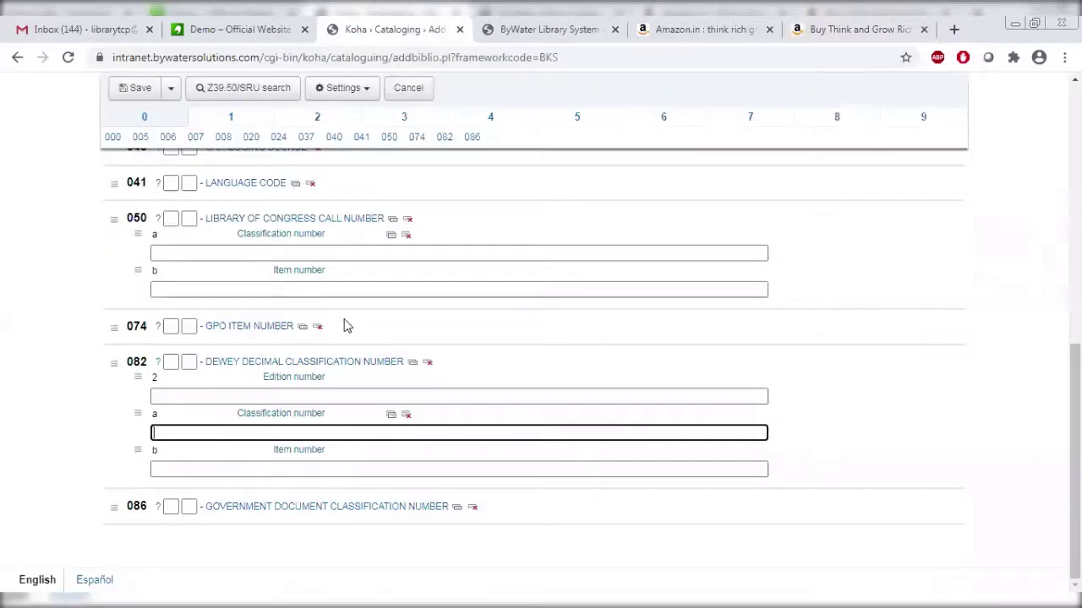
{"action": "type", "text": "7"}
{"action": "key", "text": "BackSpace"}
{"action": "type", "text": "658.4092"}
{"action": "left_click", "coordinate": [850, 29]}
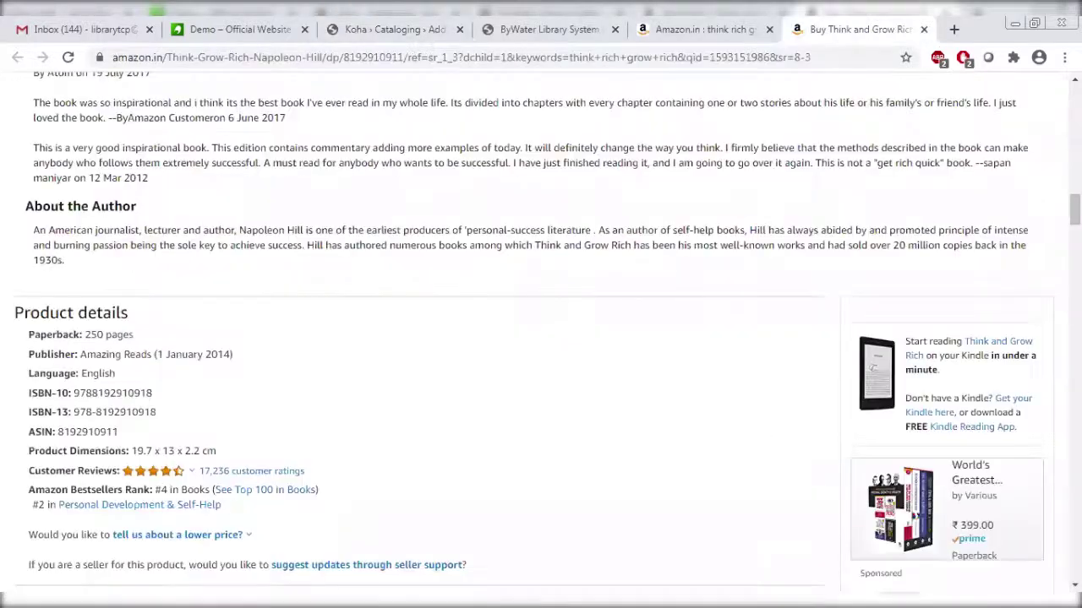
{"action": "scroll", "coordinate": [541, 338], "scroll_direction": "up", "scroll_amount": 15}
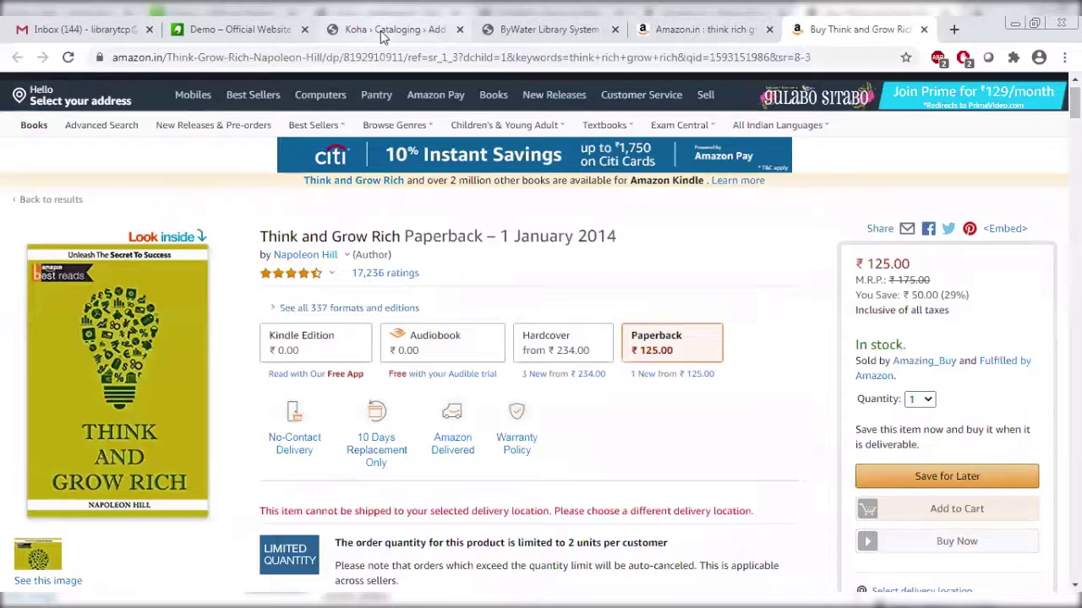
{"action": "left_click", "coordinate": [379, 31]}
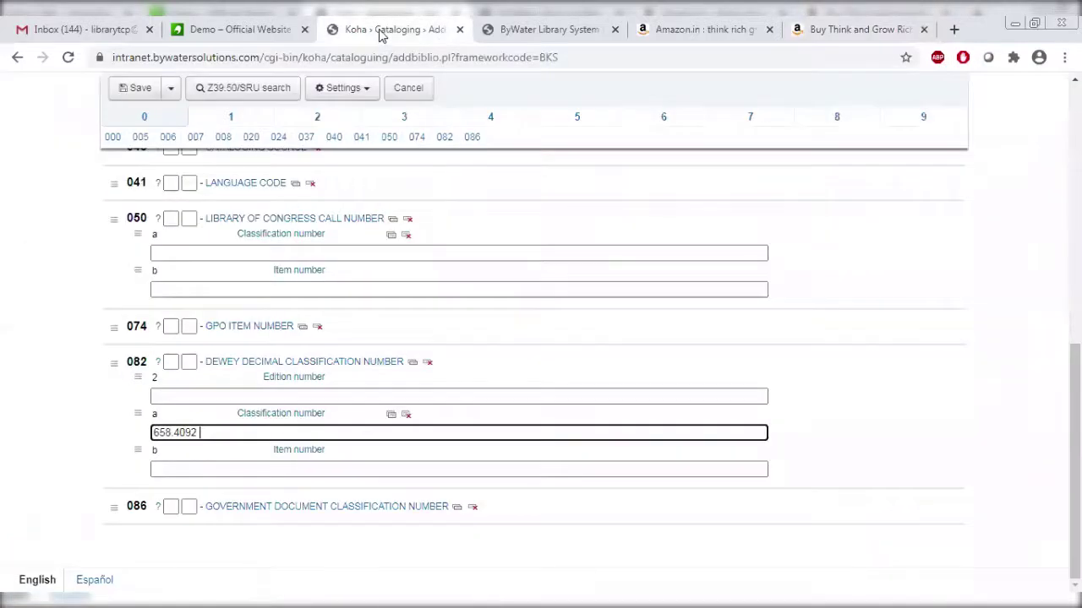
{"action": "type", "text": "HiL"}
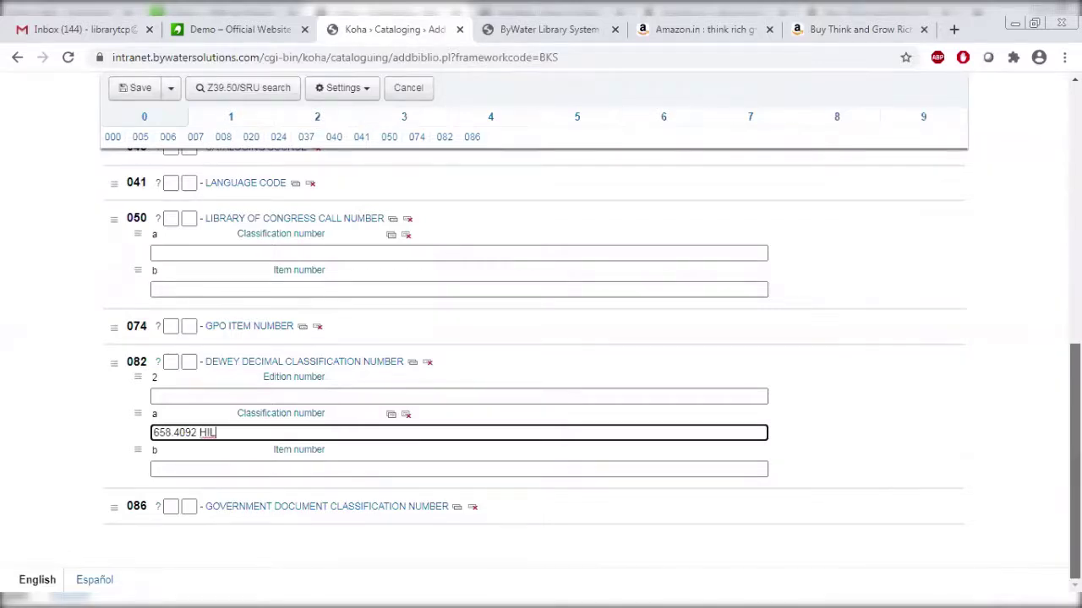
{"action": "scroll", "coordinate": [242, 288], "scroll_direction": "up", "scroll_amount": 15}
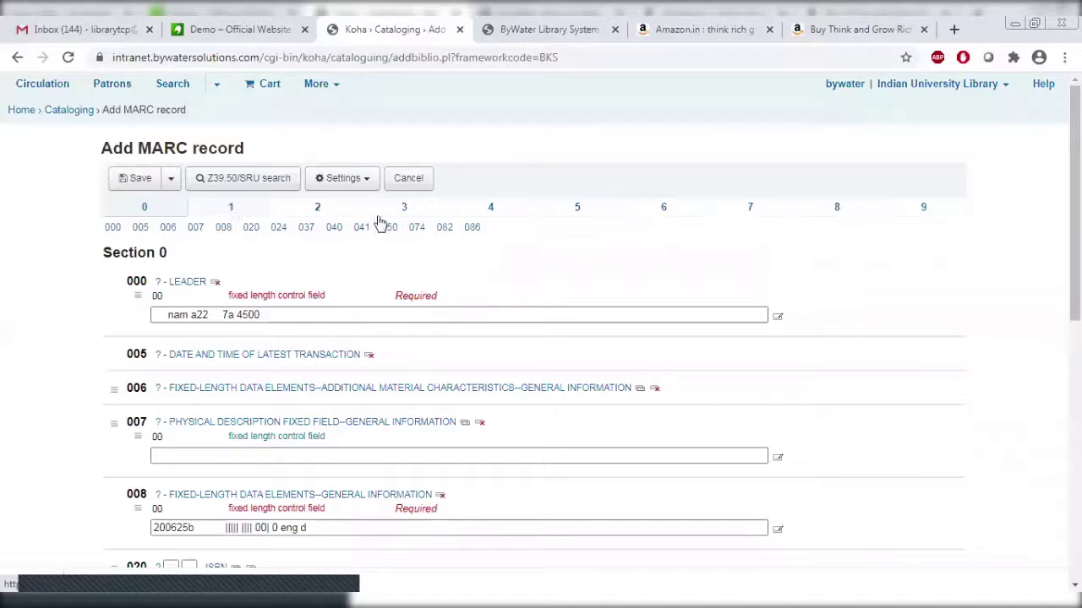
Copy the author's name from Amazon into field 100 $a Personal name.
{"action": "left_click", "coordinate": [240, 212]}
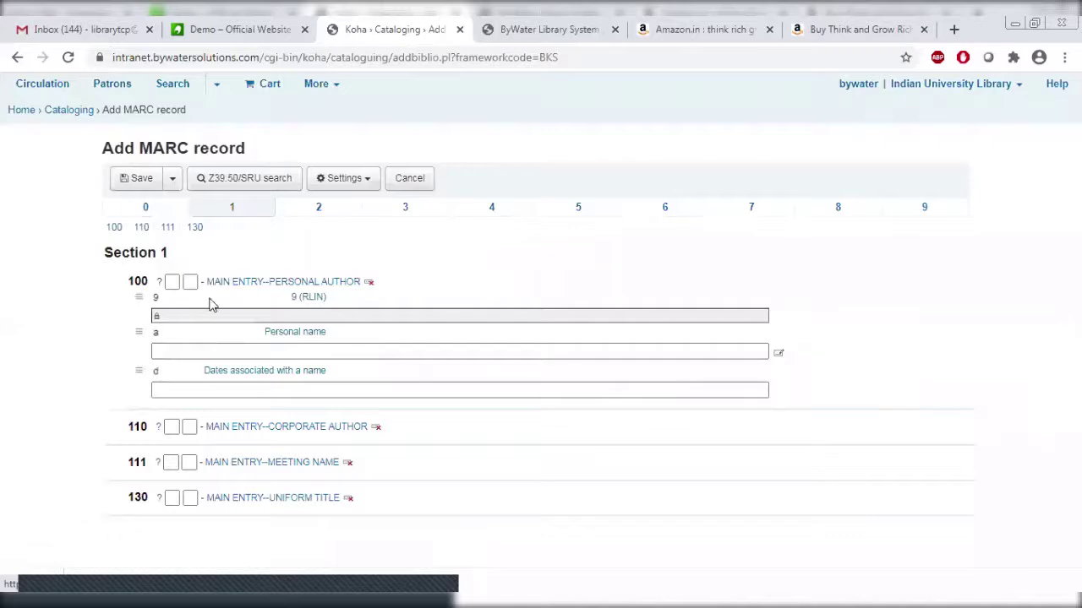
{"action": "left_click", "coordinate": [310, 351]}
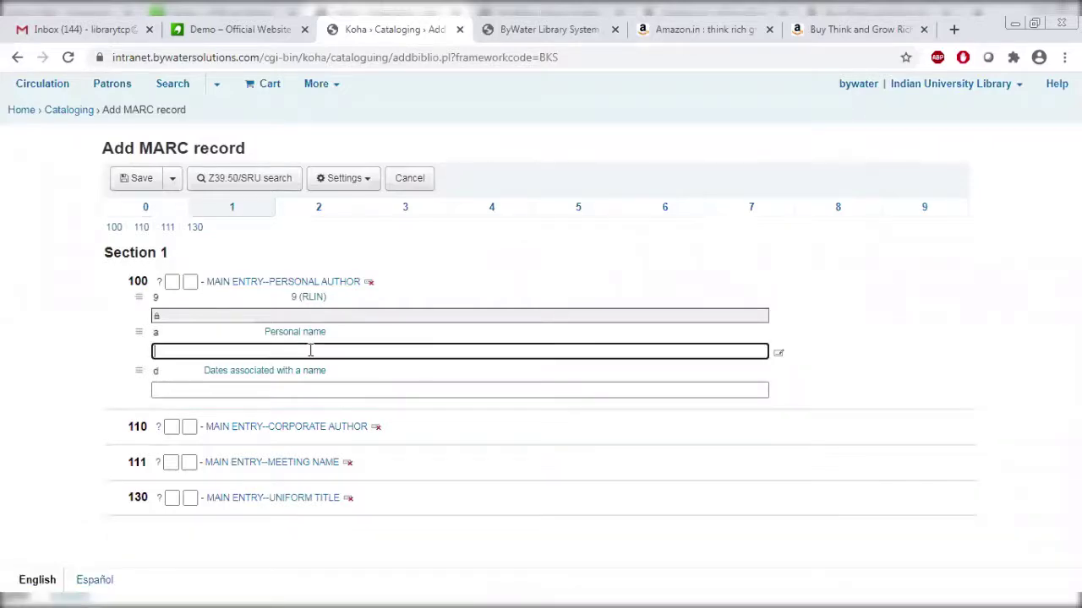
{"action": "left_click", "coordinate": [828, 29]}
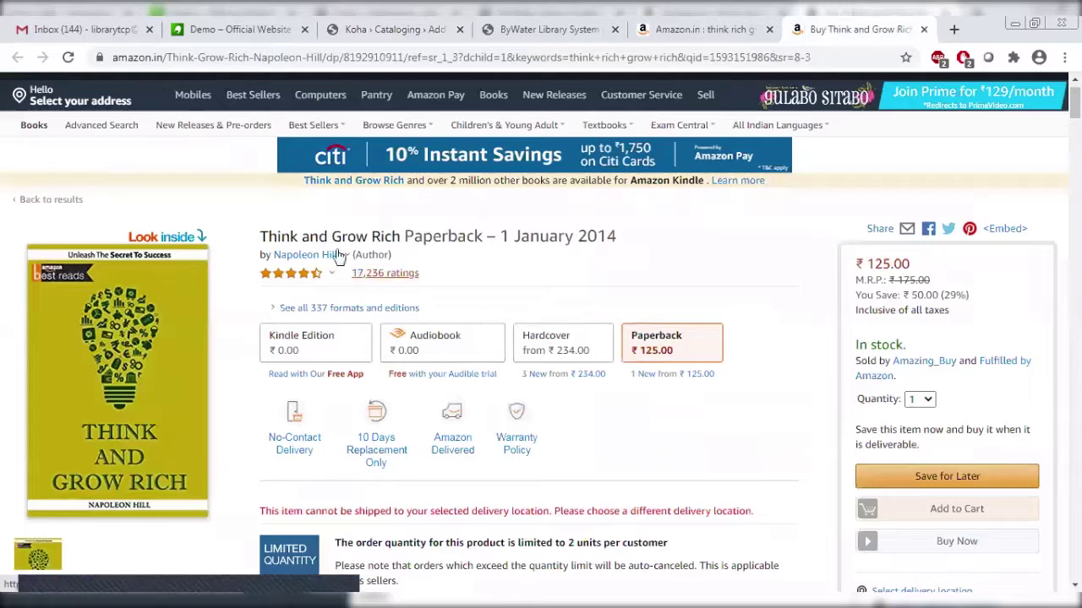
{"action": "mouse_move", "coordinate": [338, 256]}
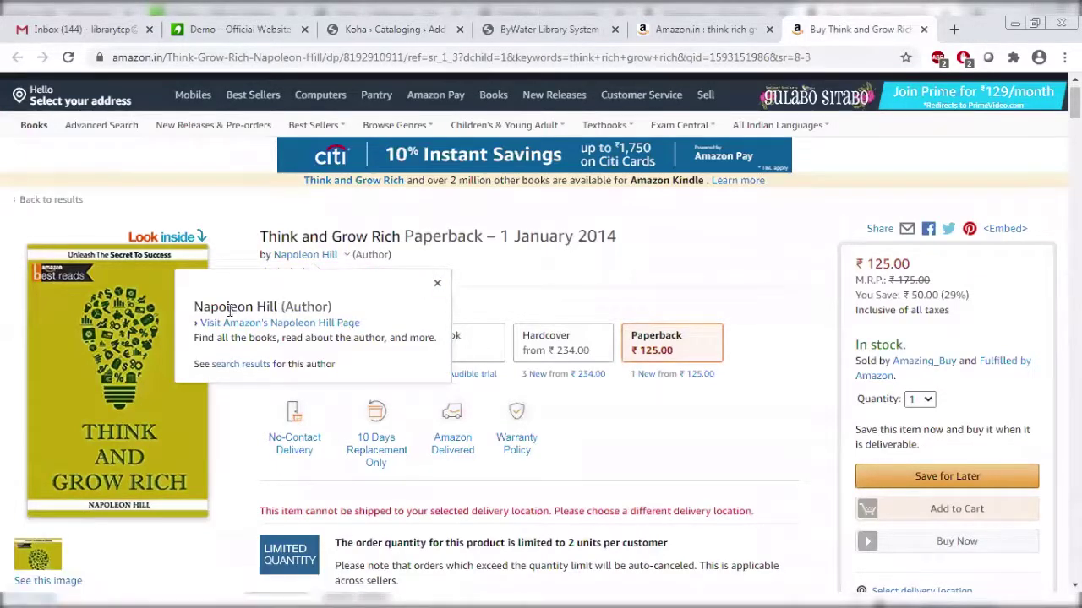
{"action": "triple_click", "coordinate": [177, 314]}
{"action": "key", "text": "ctrl+c"}
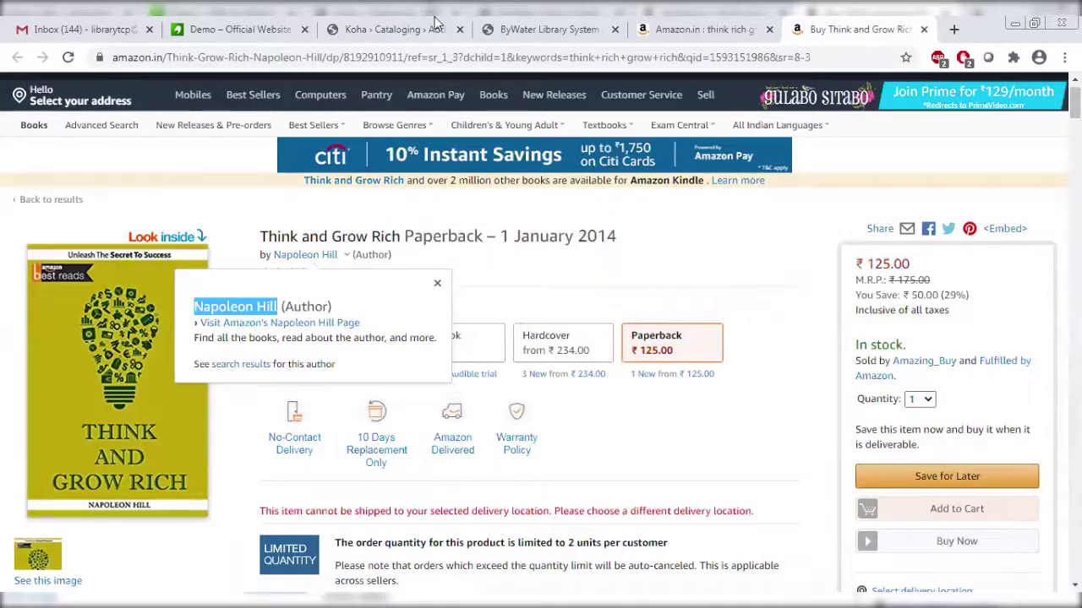
{"action": "left_click", "coordinate": [400, 23]}
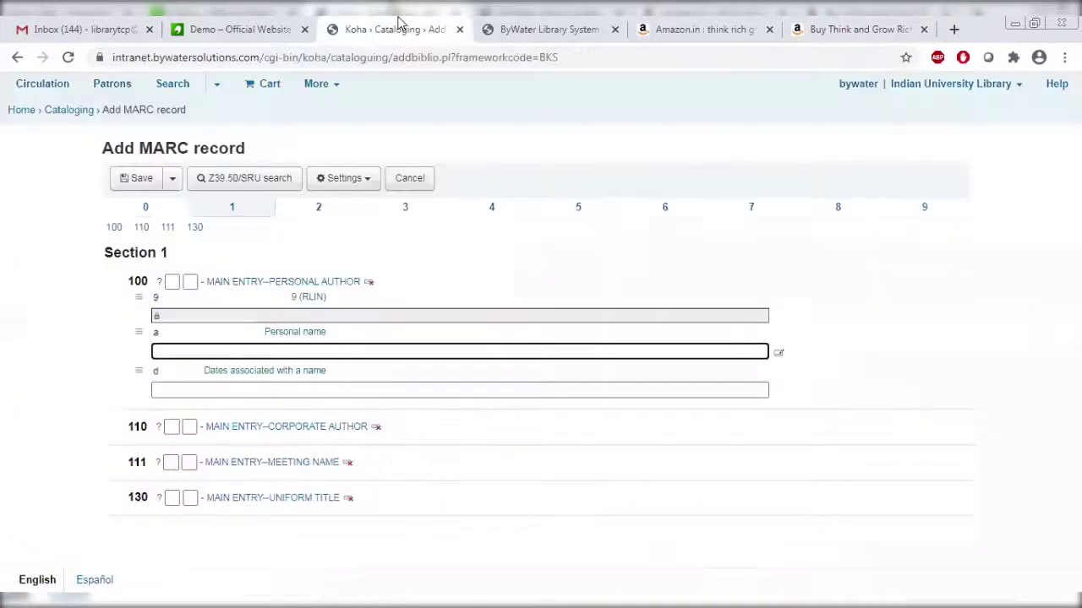
{"action": "key", "text": "ctrl+v"}
Reorder the author name to surname first, followed by a comma and the forename.
{"action": "key", "text": "ctrl+shift+Left"}
{"action": "key", "text": "BackSpace"}
{"action": "key", "text": "Home"}
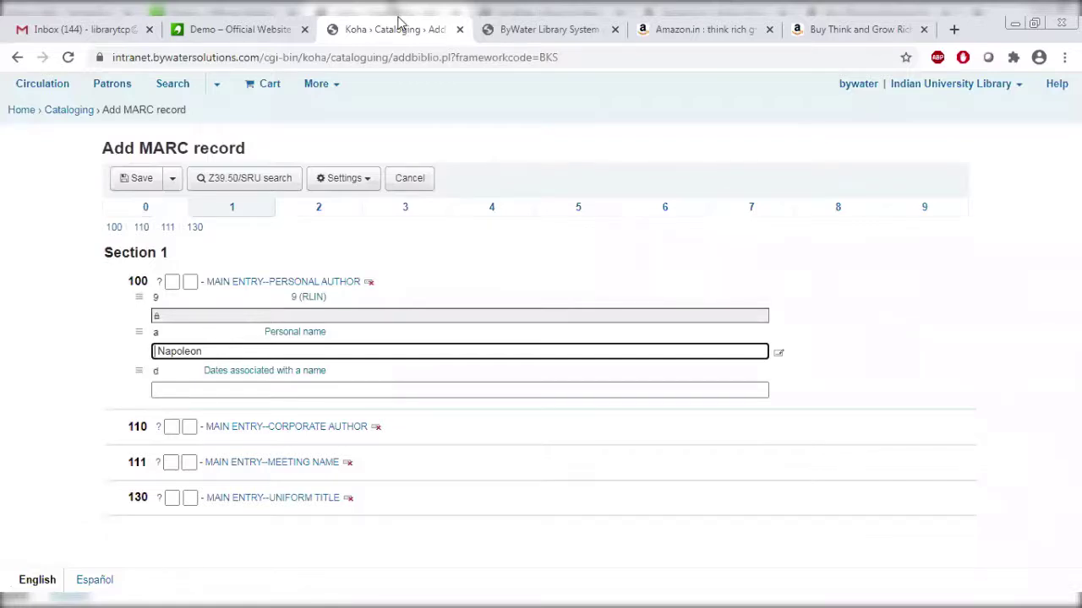
{"action": "type", "text": "Hill"}
{"action": "key", "text": "BackSpace"}
{"action": "type", "text": ","}
{"action": "key", "text": "Delete"}
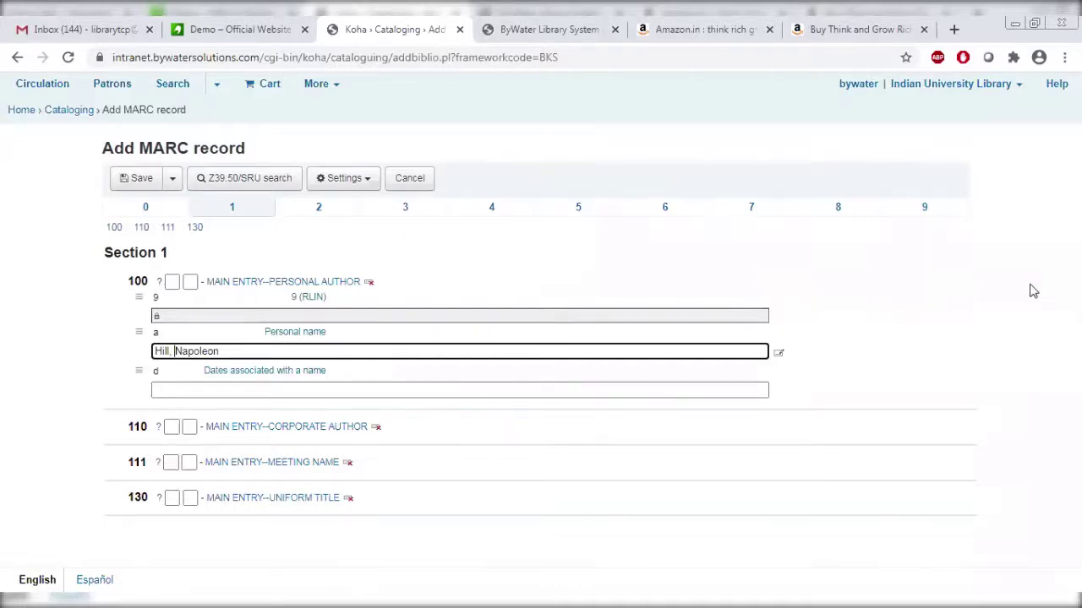
{"action": "left_click", "coordinate": [335, 213]}
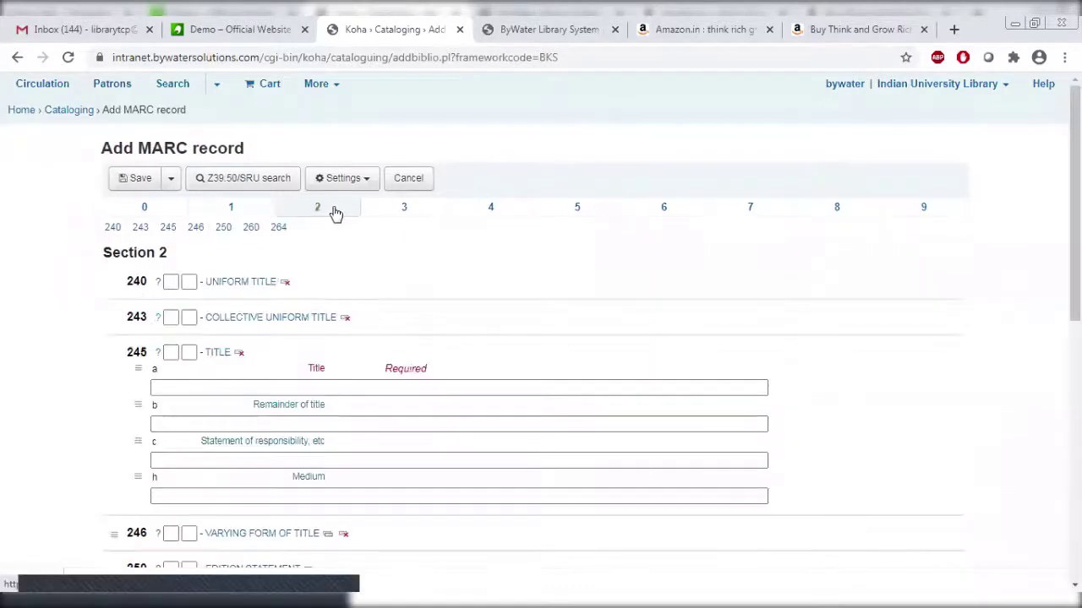
Copy 'Think and Grow Rich' from Amazon into the 245 $a Title field.
{"action": "left_click", "coordinate": [331, 385]}
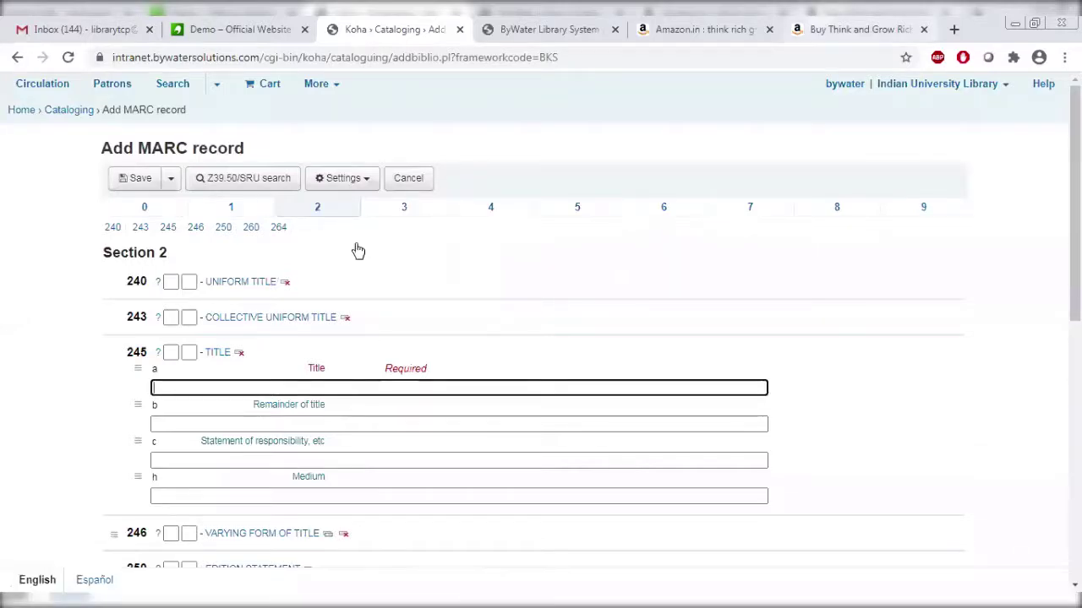
{"action": "key", "text": "ctrl+9"}
{"action": "left_click_drag", "start_coordinate": [261, 237], "coordinate": [399, 228]}
{"action": "key", "text": "ctrl+c"}
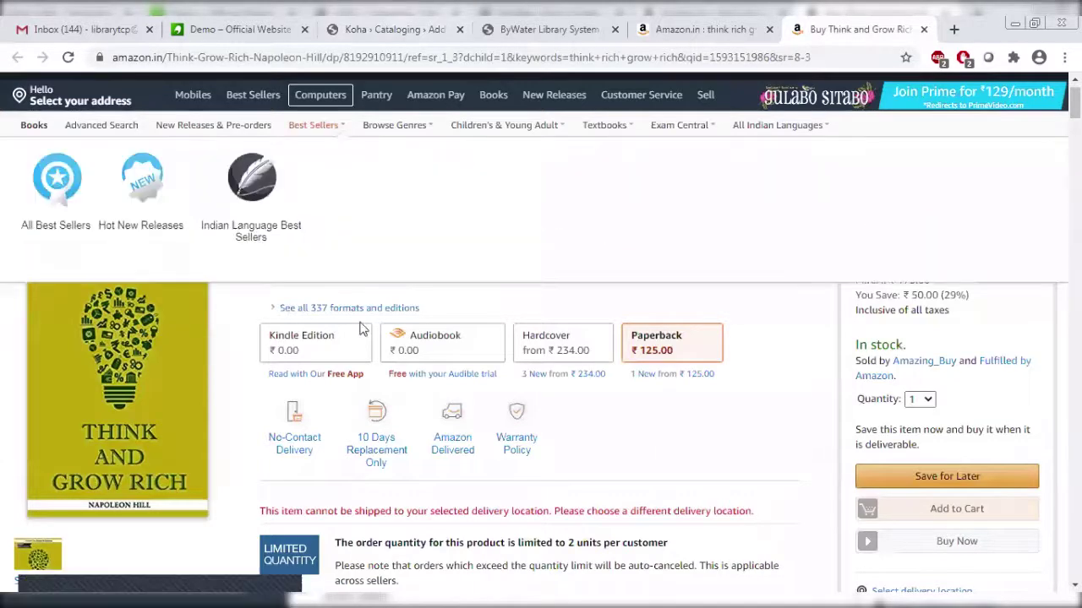
{"action": "key", "text": "ctrl+3"}
{"action": "key", "text": "ctrl+v"}
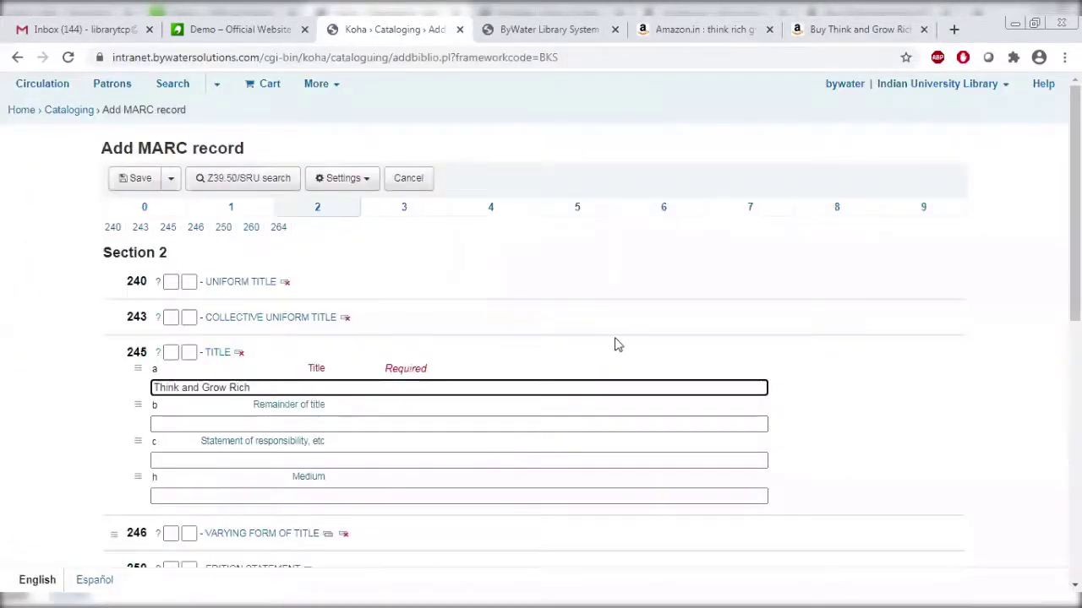
Enter 'leadership' as the remainder of title in 245 $b.
{"action": "left_click", "coordinate": [329, 426]}
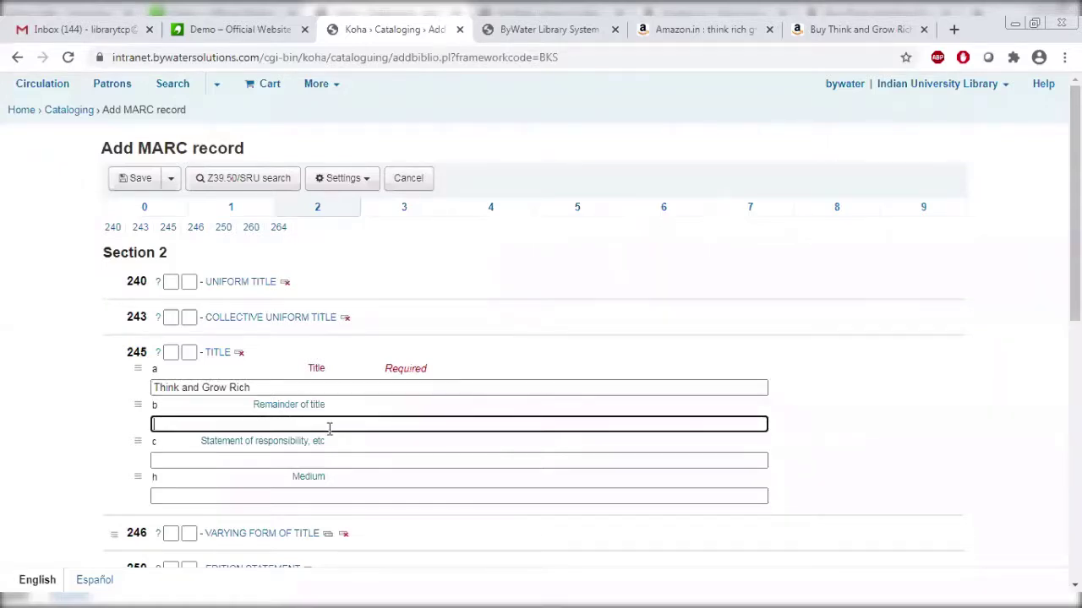
{"action": "left_click", "coordinate": [858, 29]}
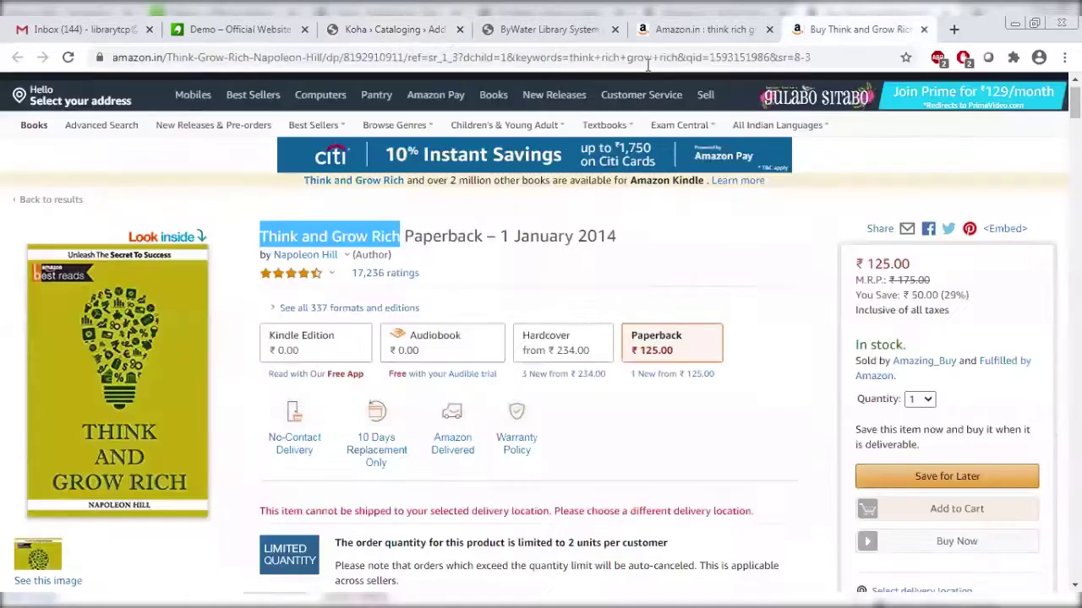
{"action": "left_click", "coordinate": [428, 25]}
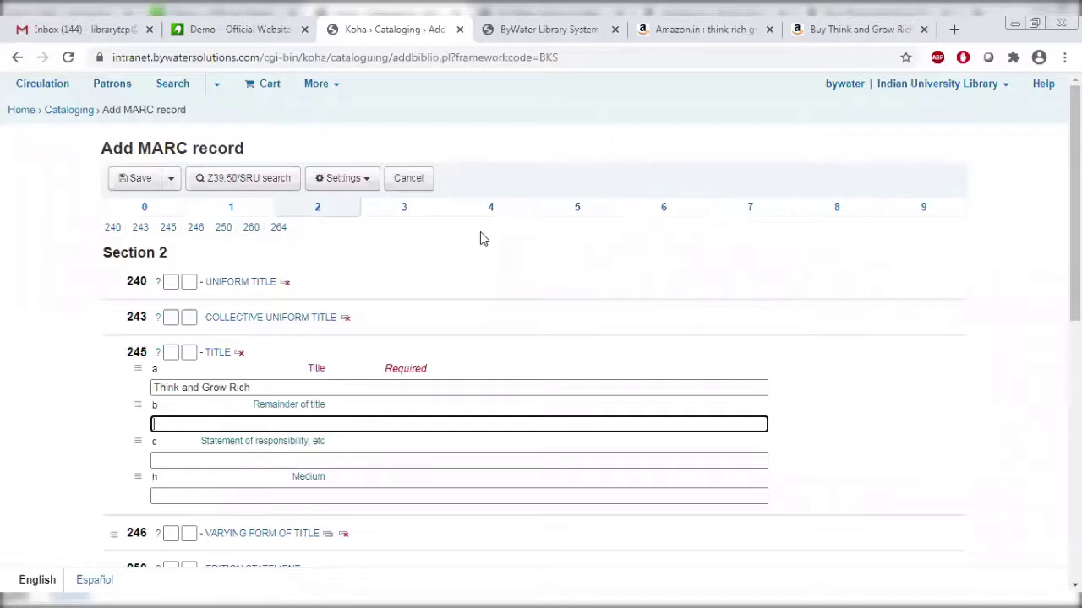
{"action": "type", "text": "leadership"}
Enter Delhi as the place of publication in 260 $a.
{"action": "scroll", "coordinate": [541, 338], "scroll_direction": "down", "scroll_amount": 1}
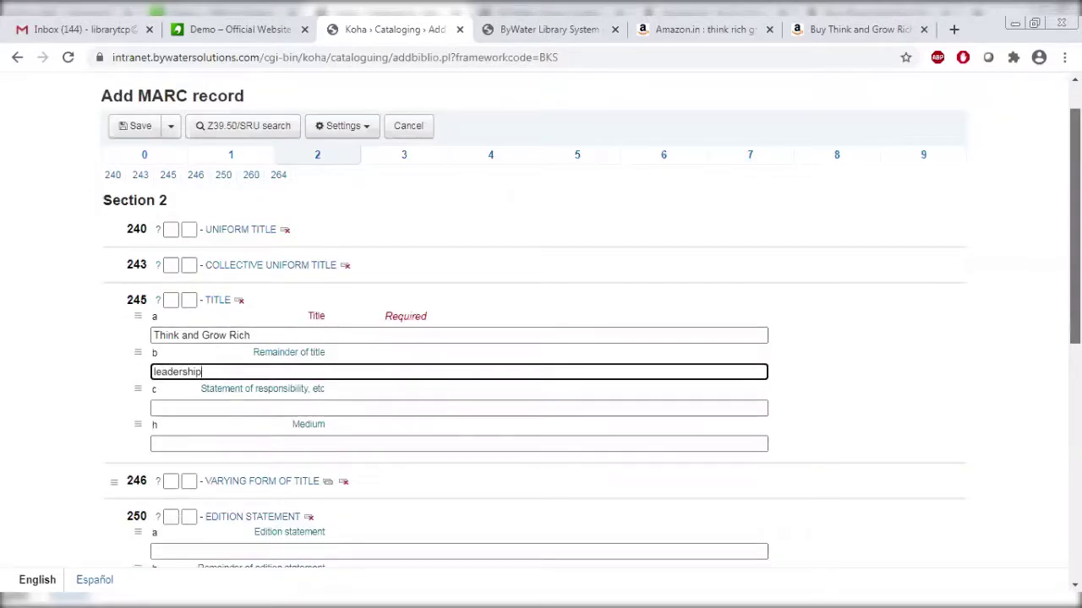
{"action": "scroll", "coordinate": [541, 338], "scroll_direction": "down", "scroll_amount": 3}
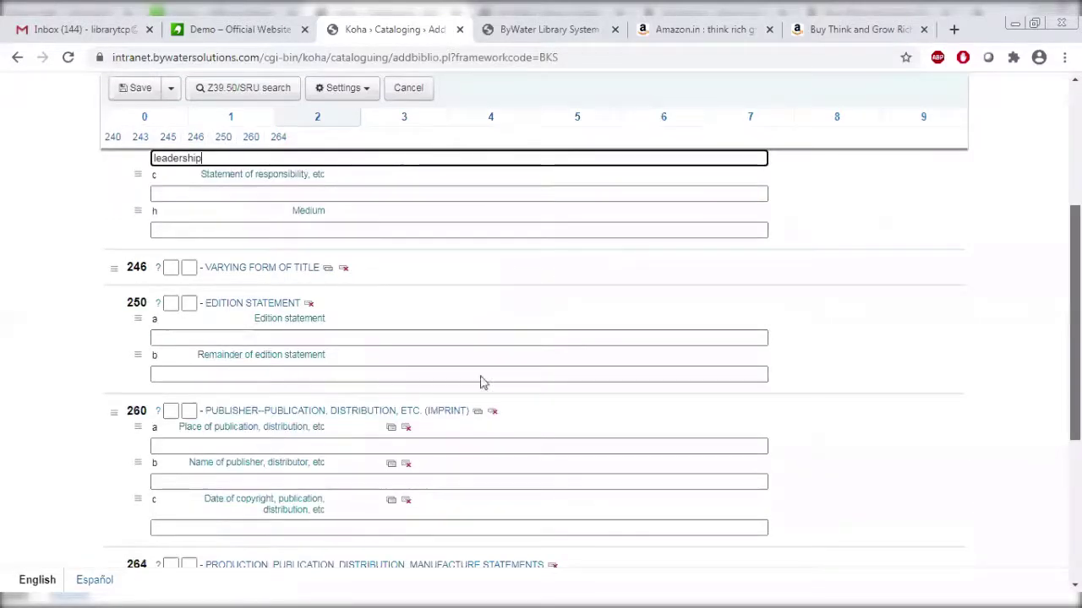
{"action": "scroll", "coordinate": [285, 309], "scroll_direction": "down", "scroll_amount": 2}
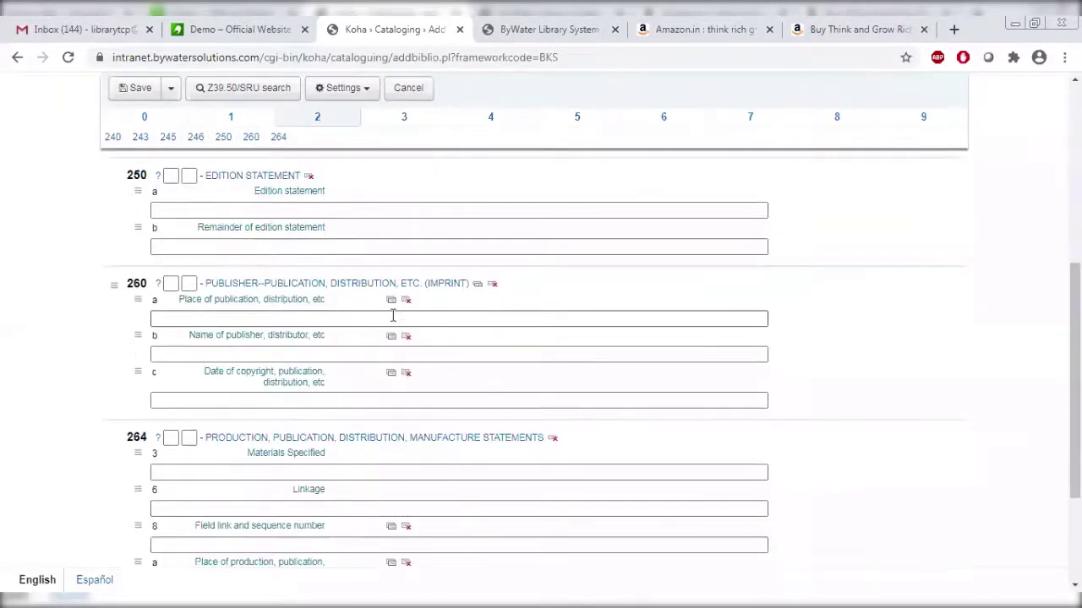
{"action": "left_click", "coordinate": [331, 320]}
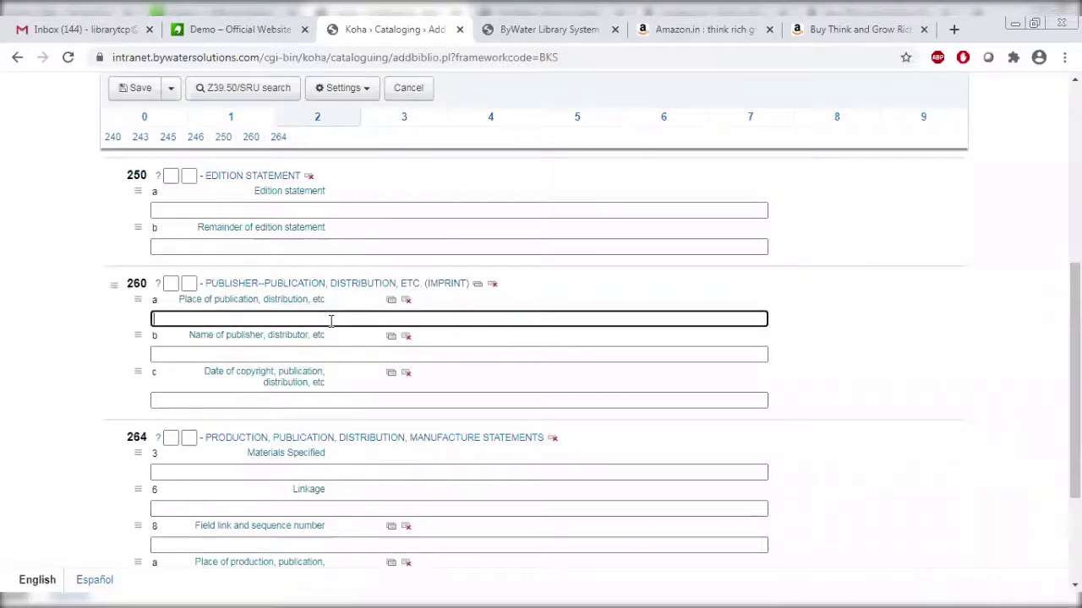
{"action": "type", "text": "Delhi"}
Copy publisher Amazing Reads from Amazon into 260 $b and enter 2015 as the date.
{"action": "left_click", "coordinate": [306, 354]}
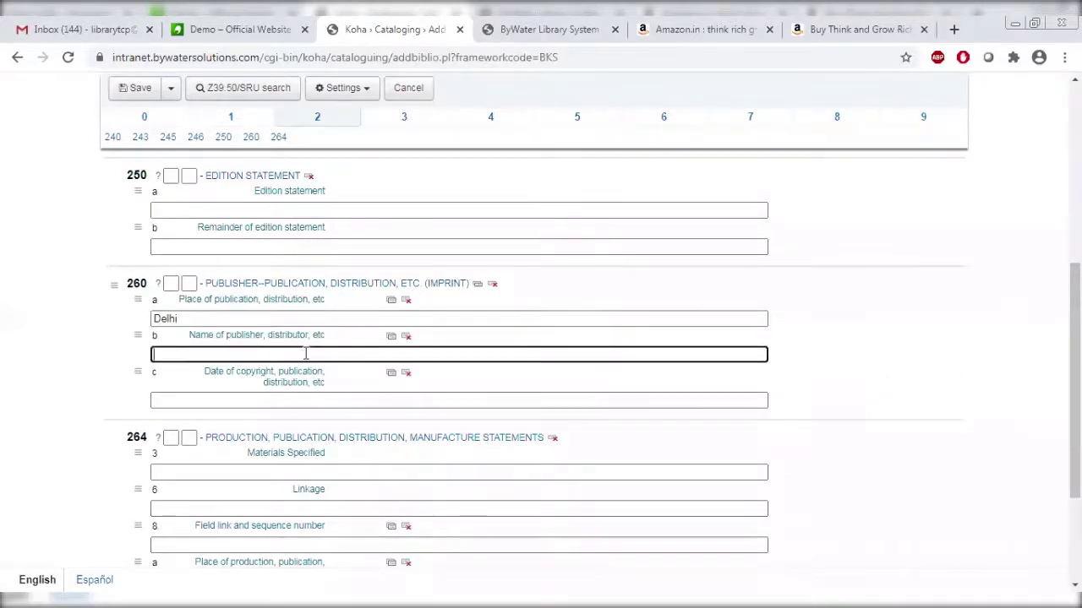
{"action": "type", "text": "M"}
{"action": "type", "text": "a"}
{"action": "left_click", "coordinate": [870, 25]}
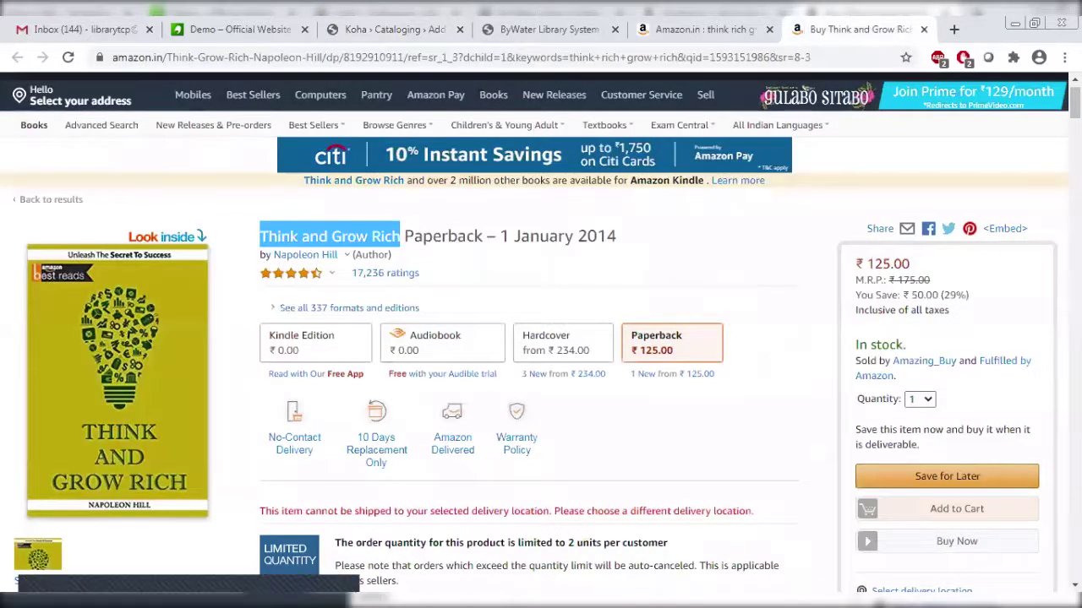
{"action": "scroll", "coordinate": [541, 338], "scroll_direction": "down", "scroll_amount": 15}
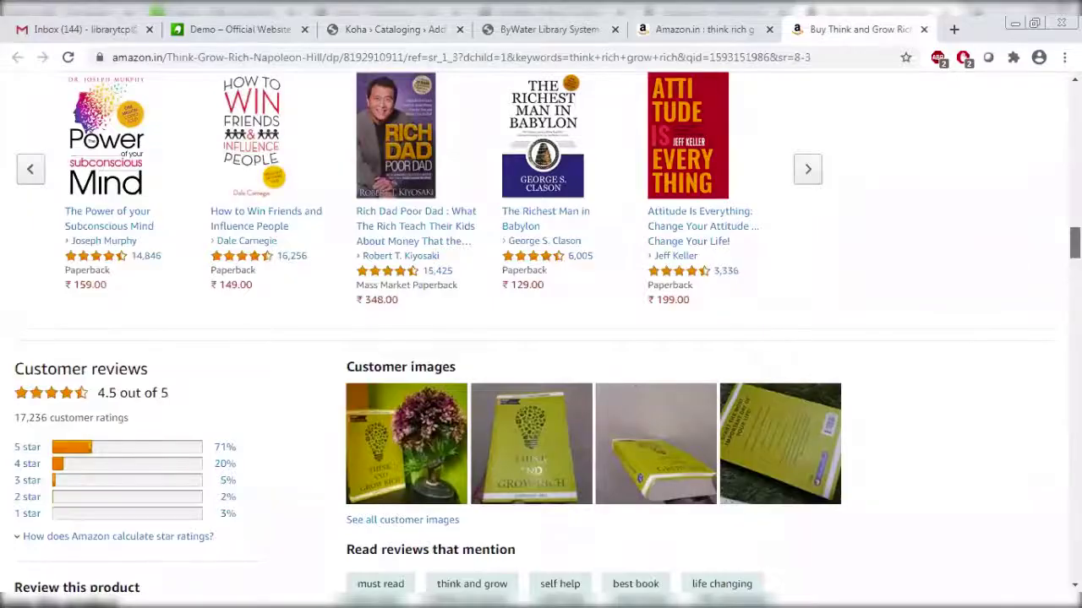
{"action": "scroll", "coordinate": [541, 338], "scroll_direction": "down", "scroll_amount": 2}
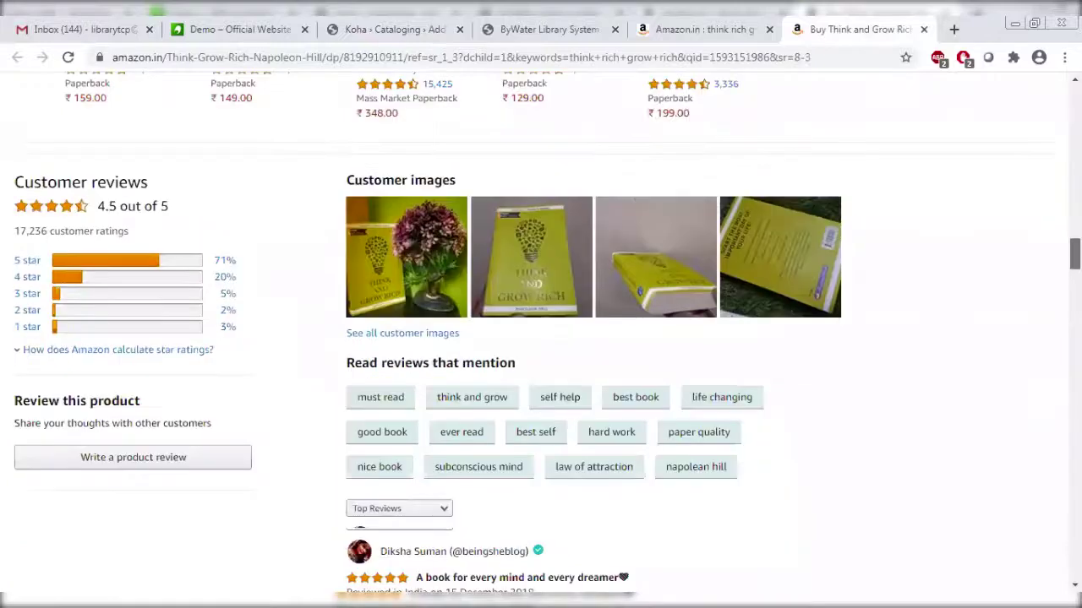
{"action": "scroll", "coordinate": [540, 338], "scroll_direction": "up", "scroll_amount": 8}
{"action": "scroll", "coordinate": [98, 267], "scroll_direction": "down", "scroll_amount": 1}
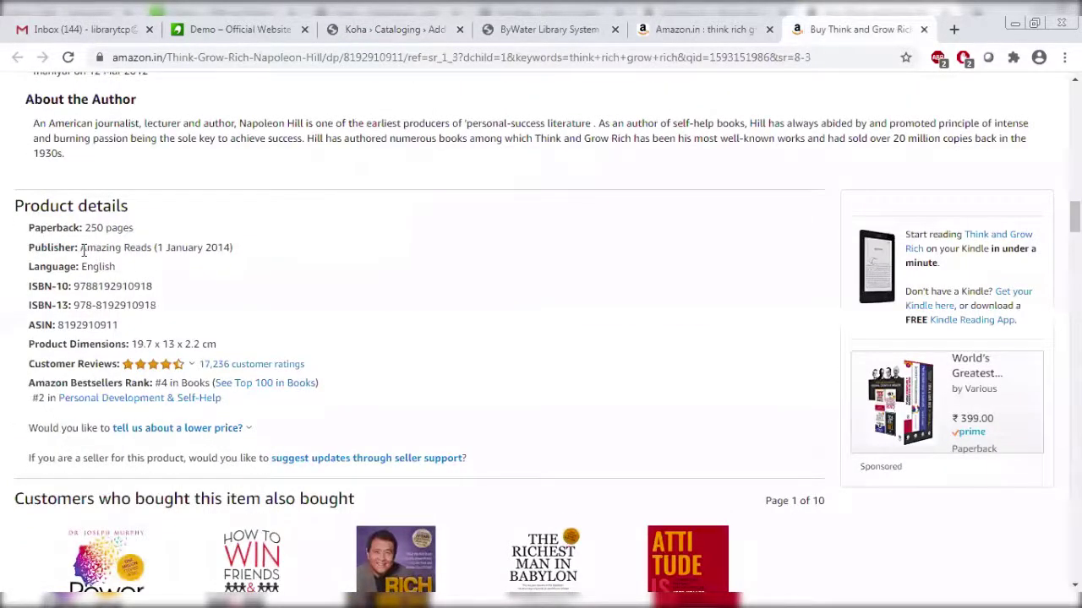
{"action": "left_click_drag", "start_coordinate": [81, 248], "coordinate": [151, 248]}
{"action": "key", "text": "ctrl+c"}
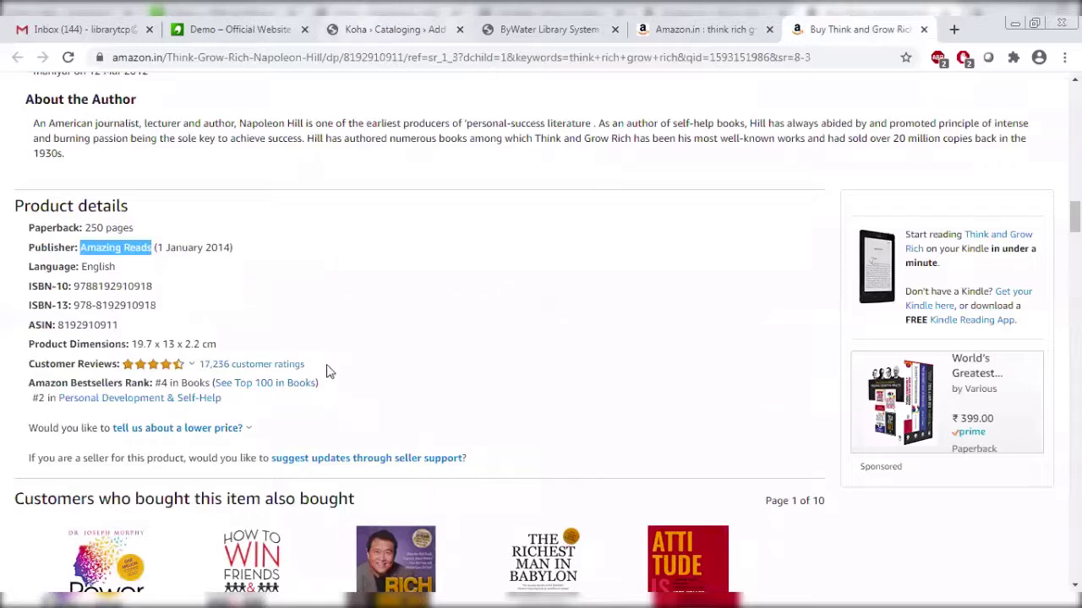
{"action": "key", "text": "ctrl+3"}
{"action": "key", "text": "ctrl+a"}
{"action": "key", "text": "ctrl+v"}
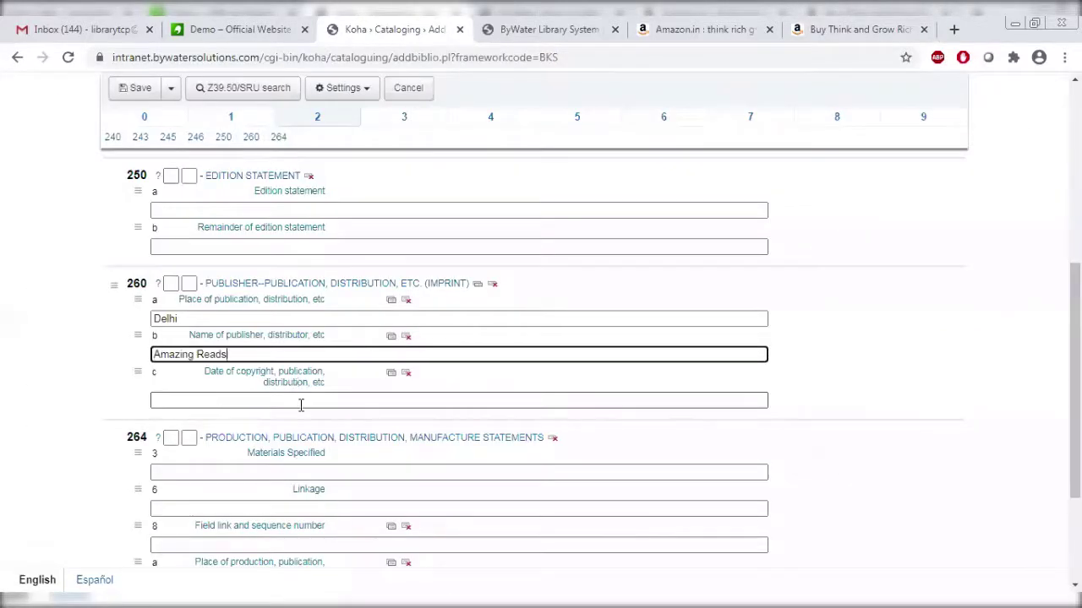
{"action": "left_click", "coordinate": [300, 399]}
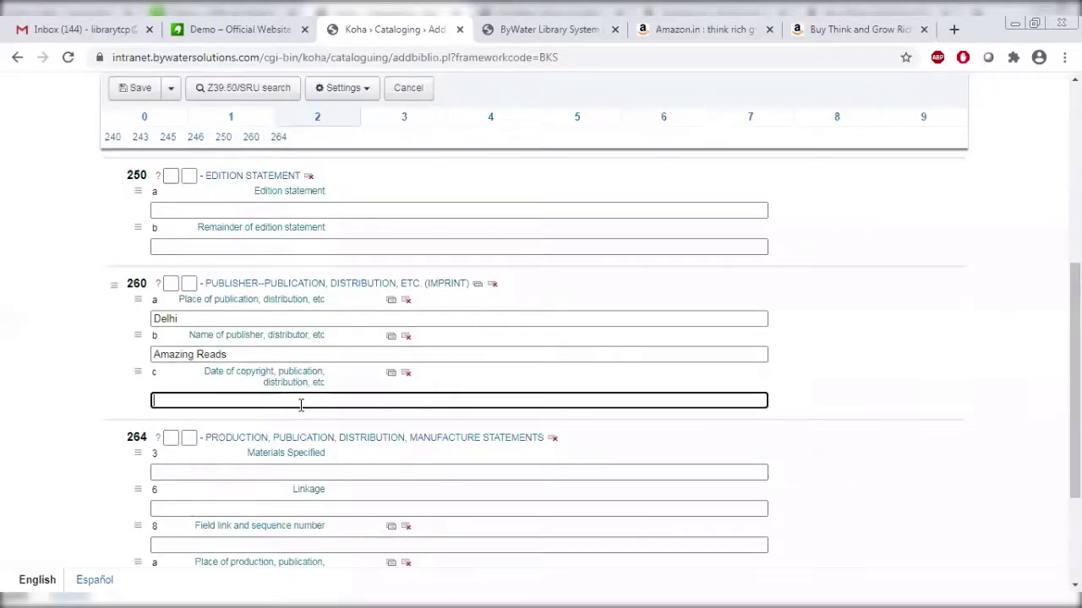
{"action": "type", "text": "2015"}
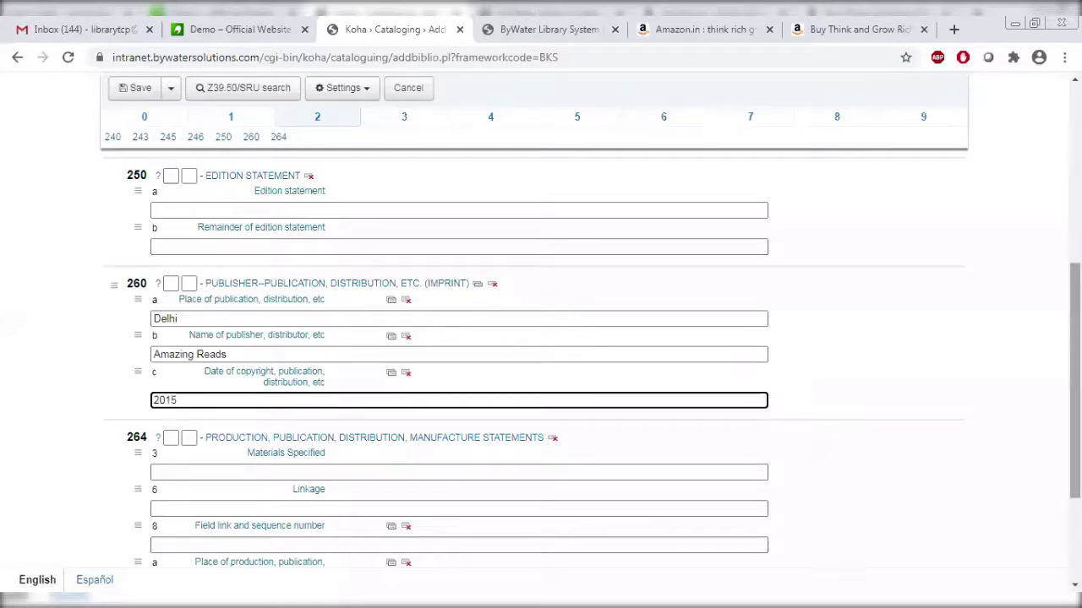
Enter 300 as the extent in field 300 $a.
{"action": "scroll", "coordinate": [479, 193], "scroll_direction": "up", "scroll_amount": 5}
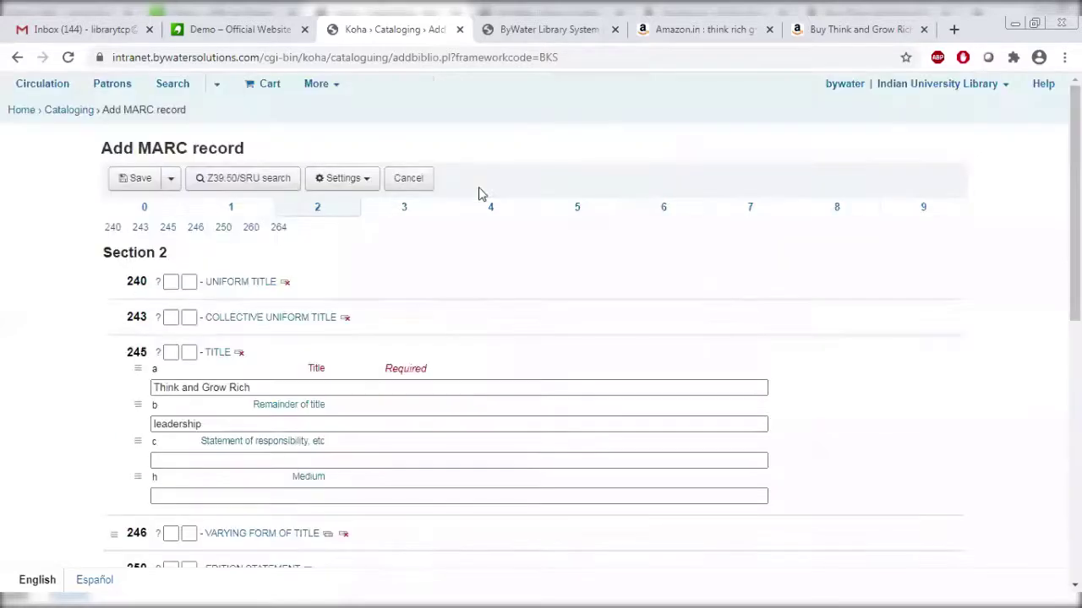
{"action": "left_click", "coordinate": [424, 212]}
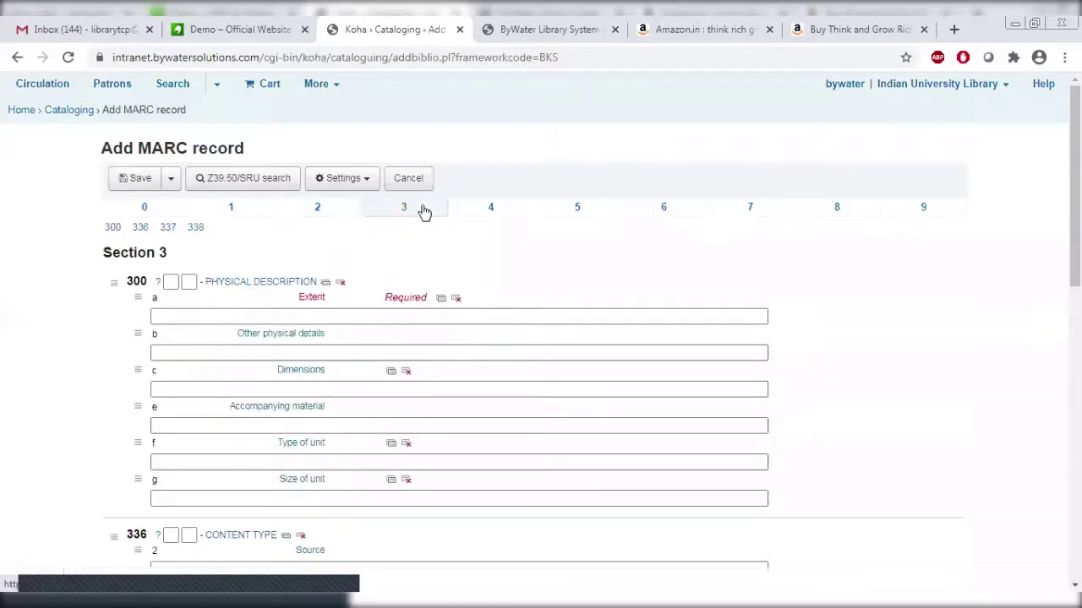
{"action": "left_click", "coordinate": [390, 316]}
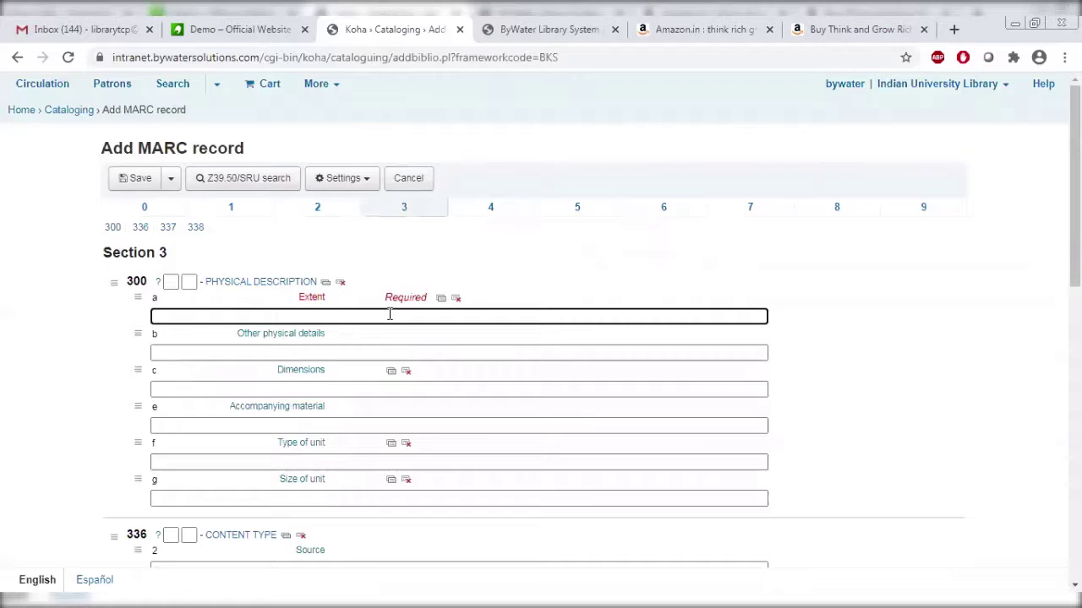
{"action": "type", "text": "300"}
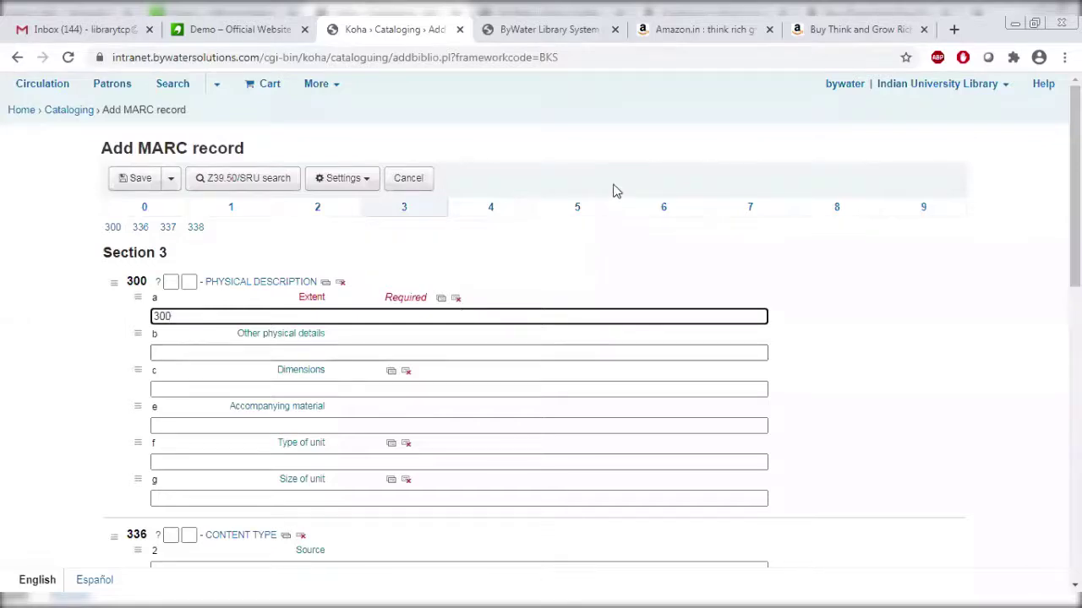
Enter Motivation as the 650 subject topic in section 6.
{"action": "left_click", "coordinate": [664, 211]}
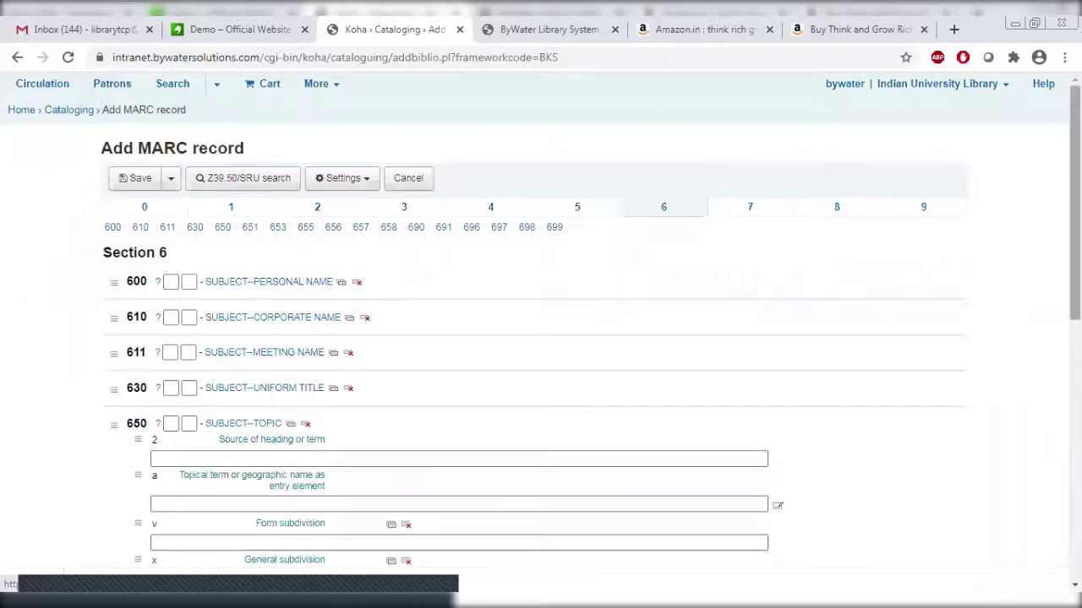
{"action": "scroll", "coordinate": [345, 362], "scroll_direction": "down", "scroll_amount": 2}
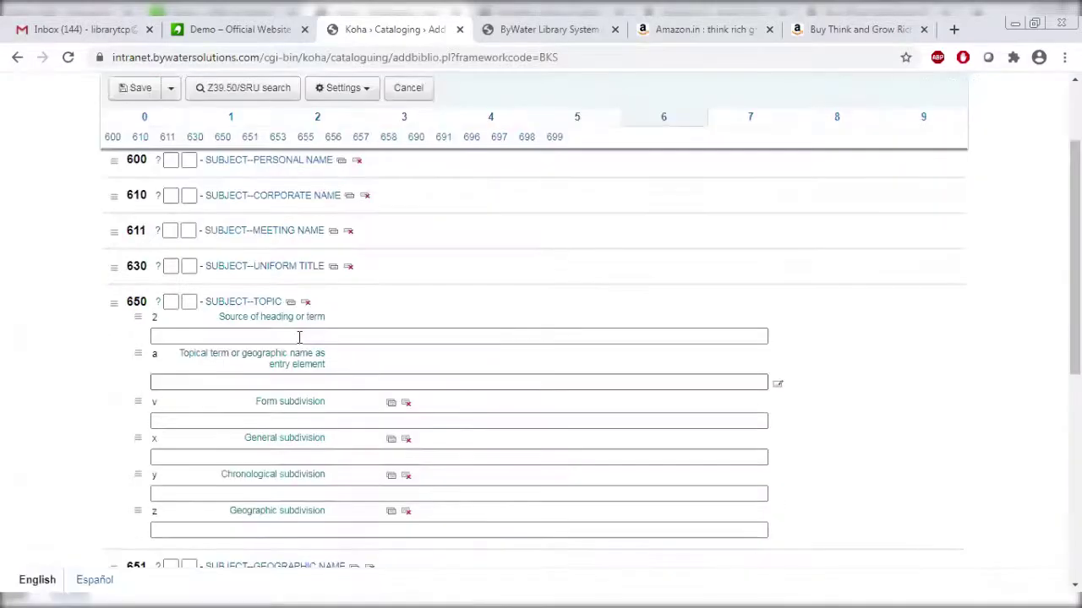
{"action": "left_click", "coordinate": [299, 338]}
{"action": "left_click", "coordinate": [299, 337]}
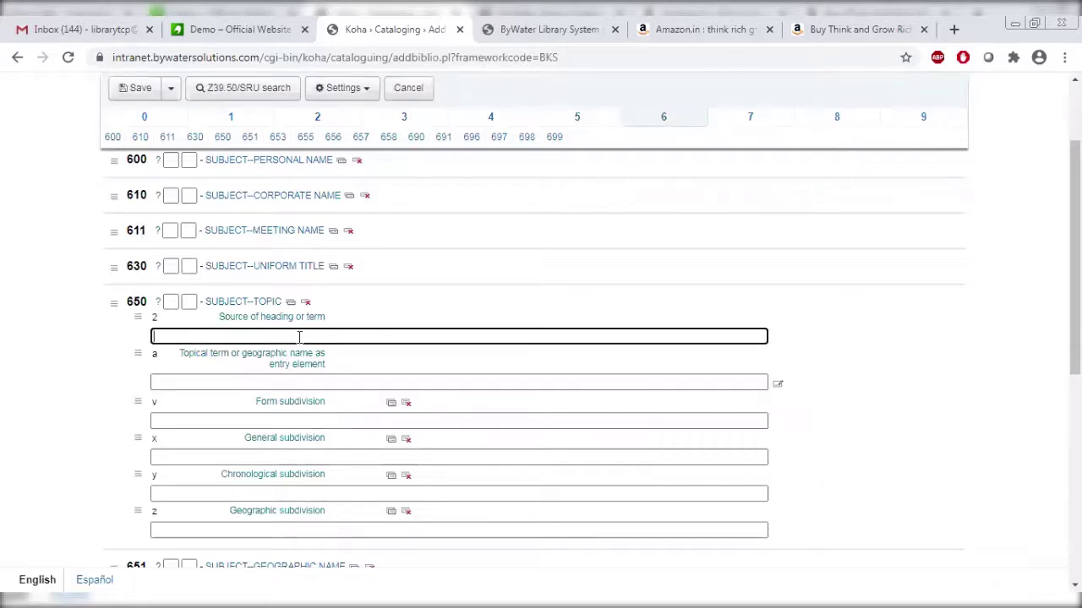
{"action": "type", "text": "Motivation"}
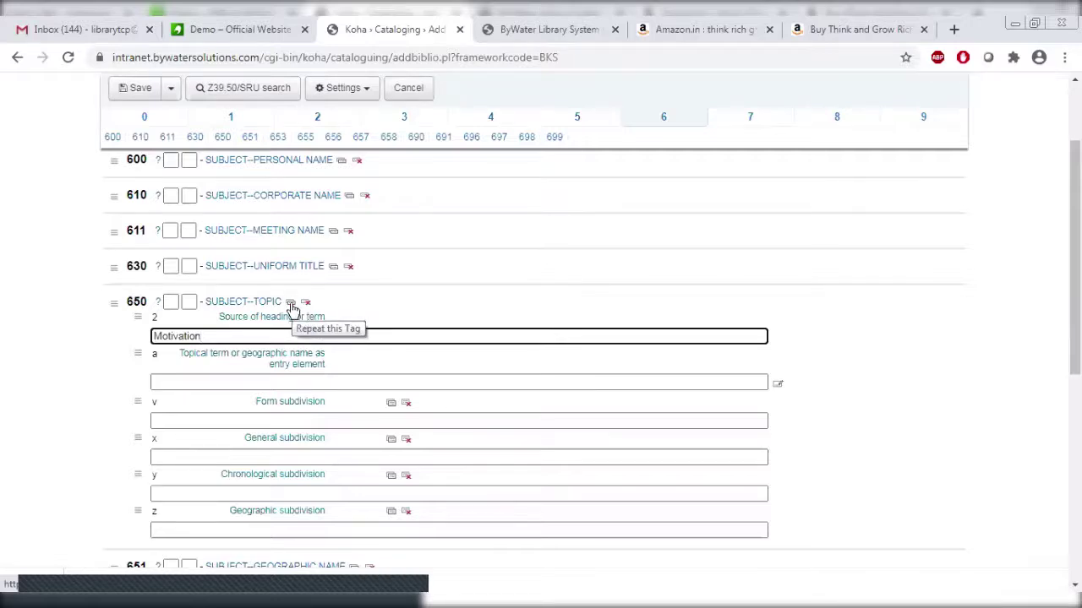
Repeat the 650 tag, enter Leadership as a second subject topic, and fill another subfield.
{"action": "left_click", "coordinate": [291, 304]}
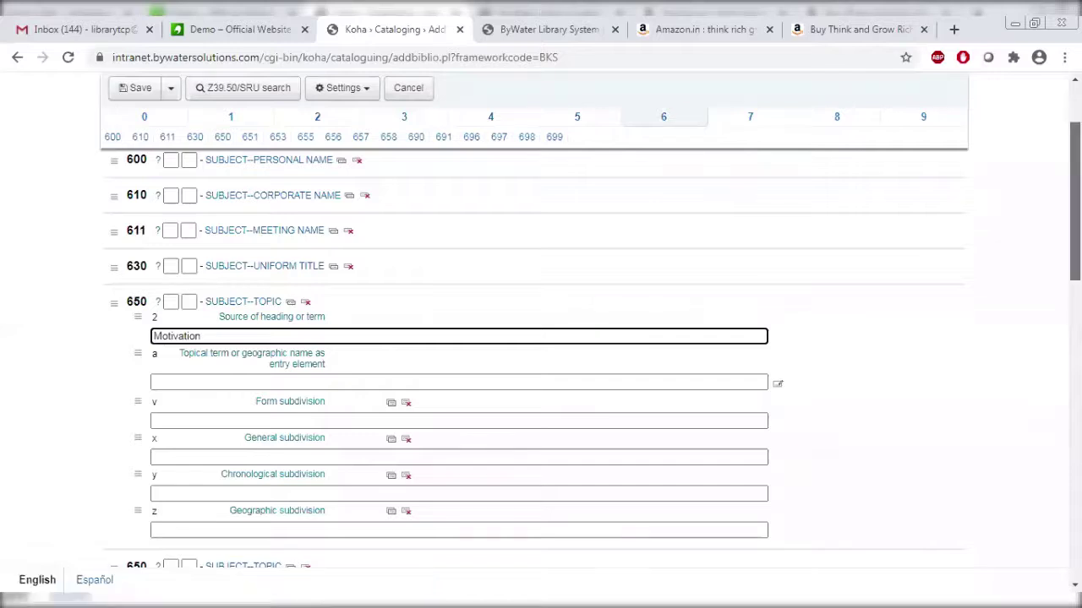
{"action": "scroll", "coordinate": [321, 470], "scroll_direction": "down", "scroll_amount": 3}
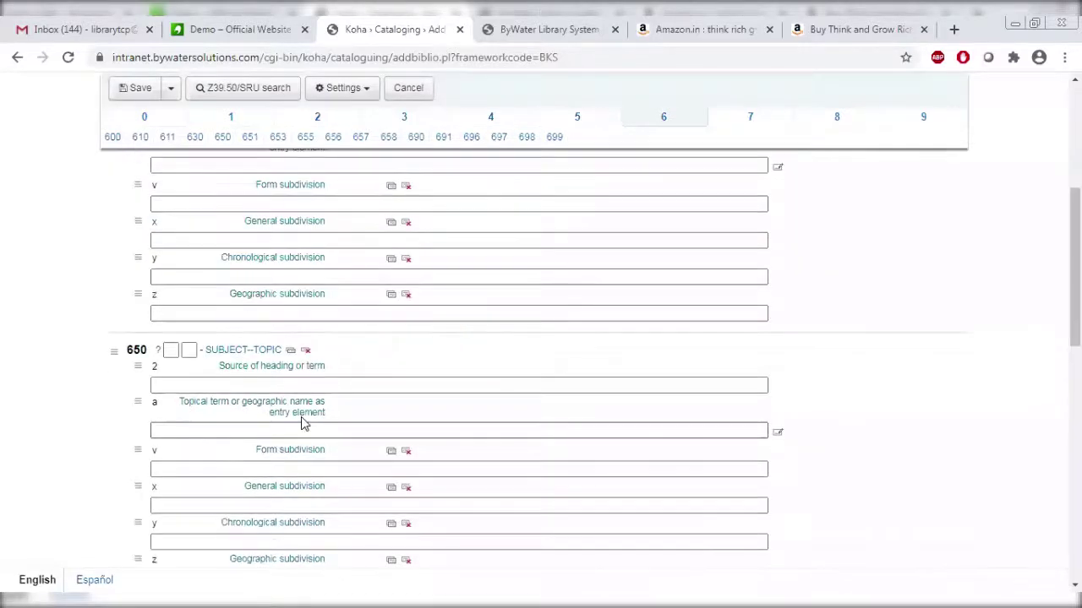
{"action": "left_click", "coordinate": [291, 386]}
{"action": "type", "text": "Leade"}
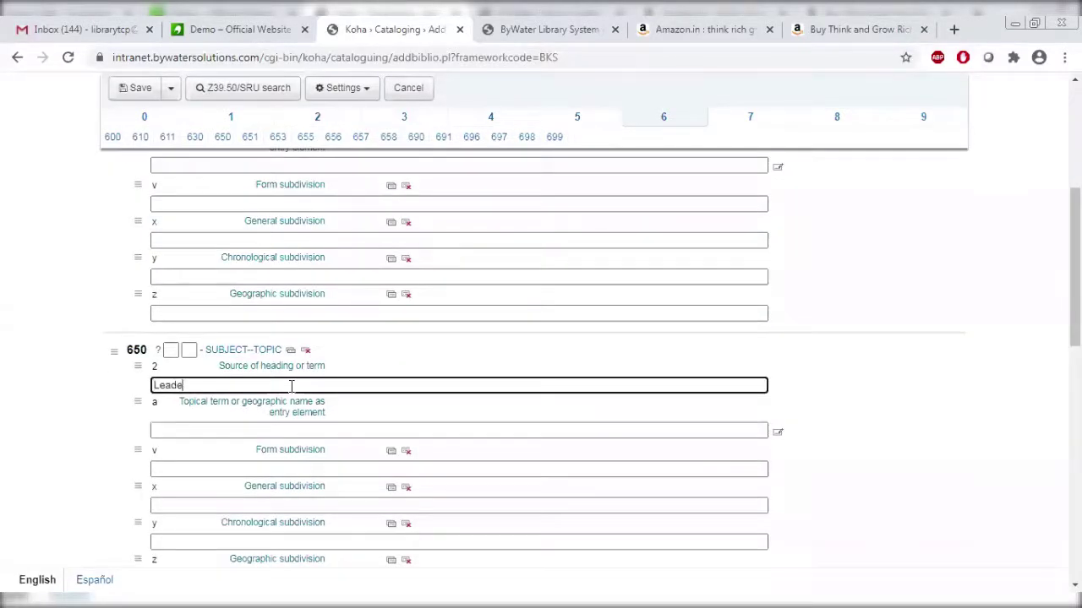
{"action": "type", "text": "rhi"}
{"action": "key", "text": "BackSpace"}
{"action": "key", "text": "BackSpace"}
{"action": "key", "text": "BackSpace"}
{"action": "type", "text": "ship"}
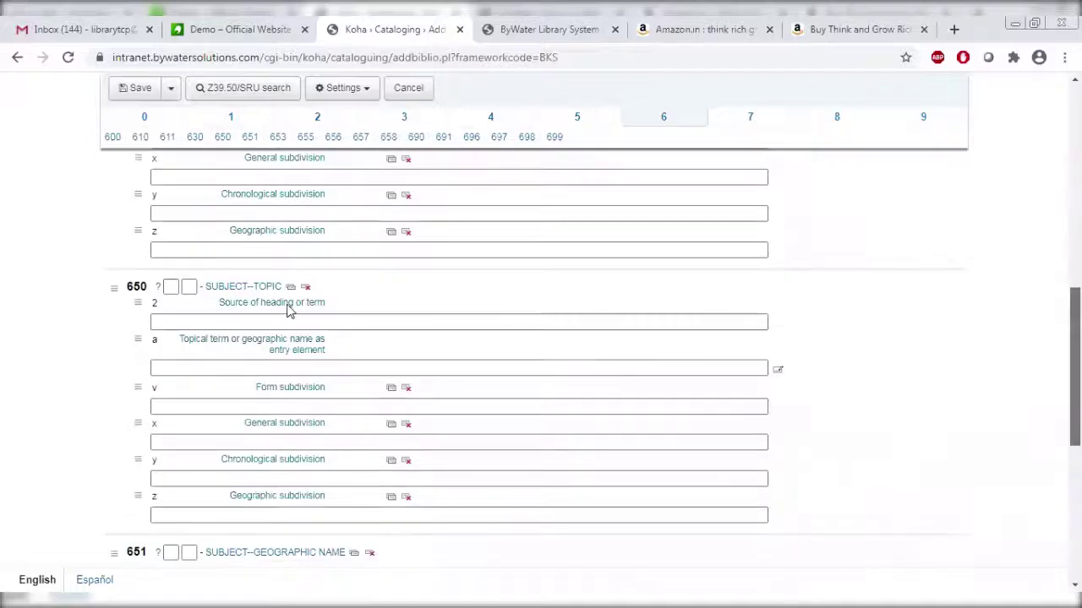
{"action": "left_click", "coordinate": [268, 321]}
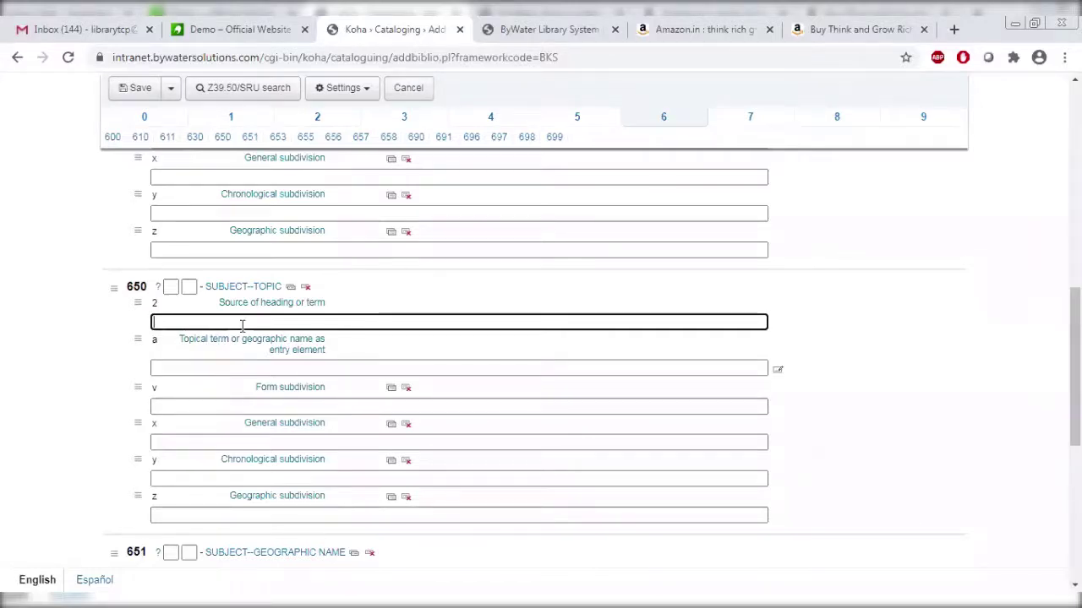
{"action": "type", "text": "Sundar"}
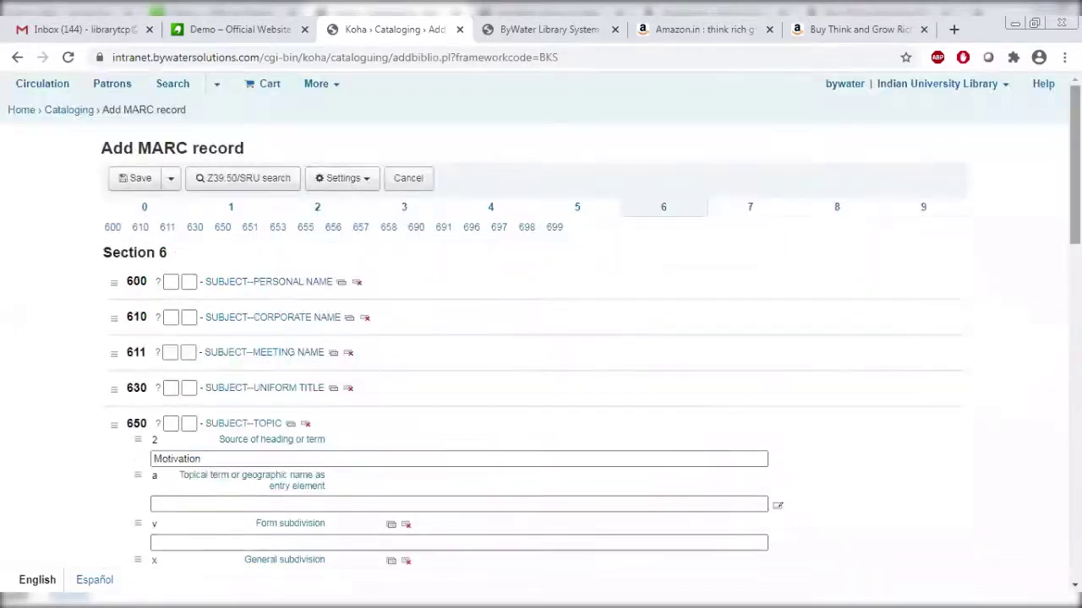
Choose Book as the item type in the section 9 (942) field.
{"action": "left_click", "coordinate": [924, 213]}
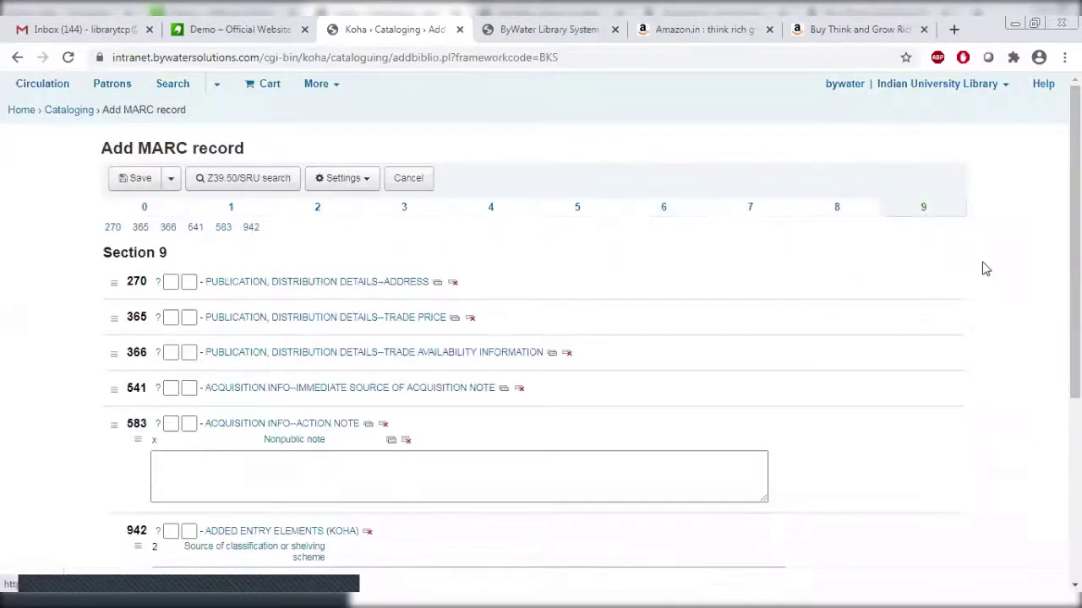
{"action": "scroll", "coordinate": [541, 338], "scroll_direction": "down", "scroll_amount": 2}
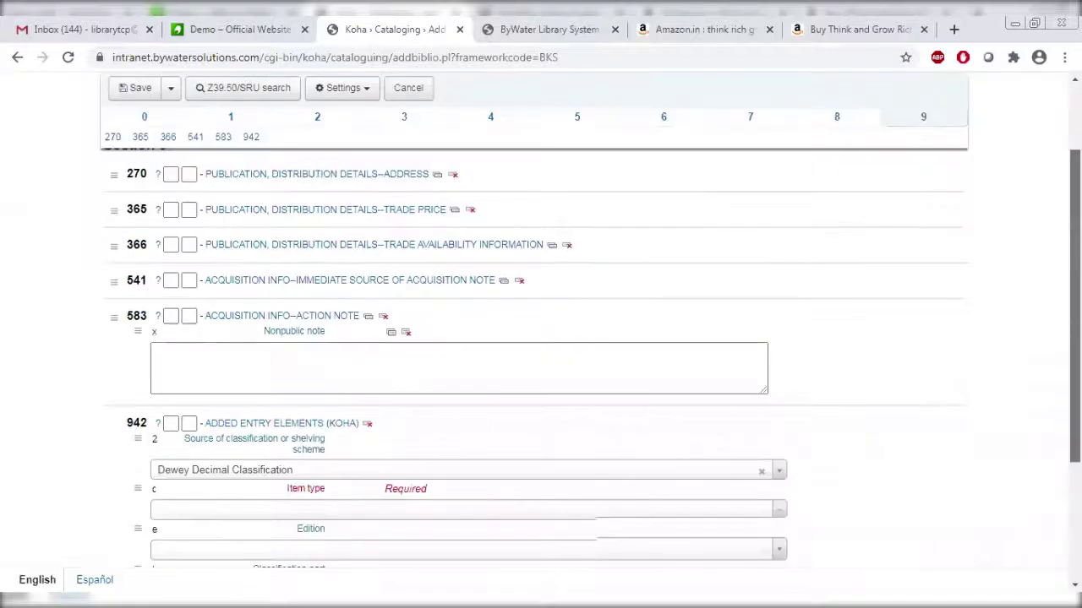
{"action": "scroll", "coordinate": [306, 355], "scroll_direction": "down", "scroll_amount": 2}
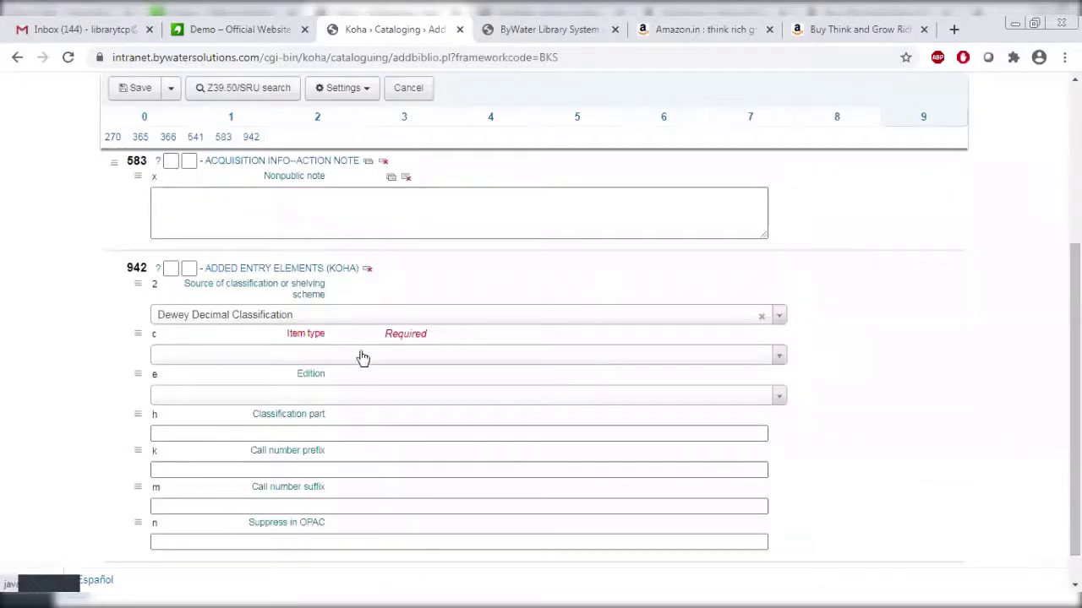
{"action": "left_click", "coordinate": [350, 360]}
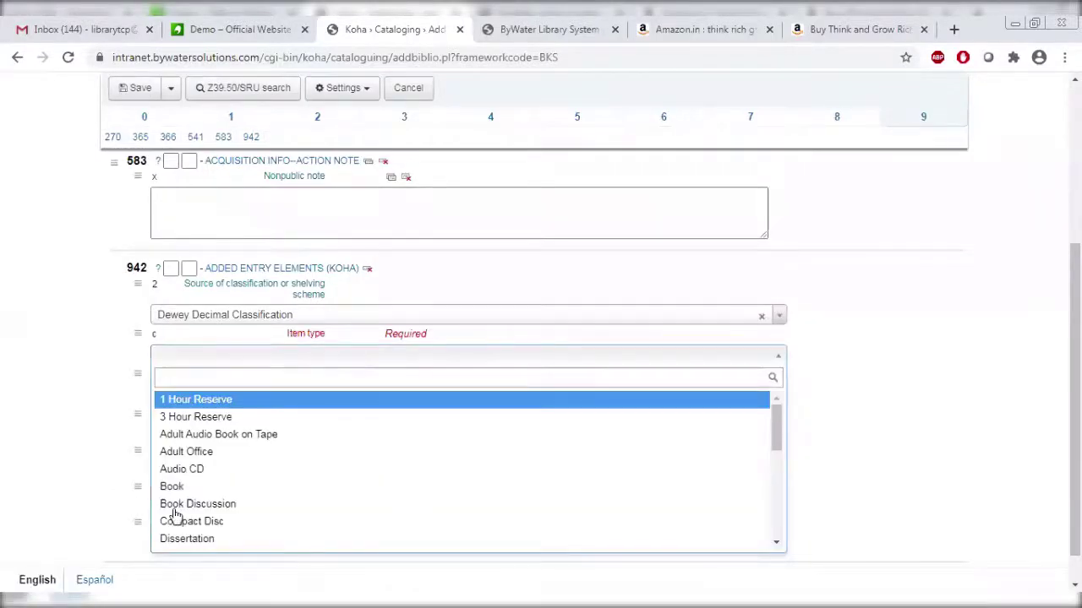
{"action": "left_click", "coordinate": [201, 489]}
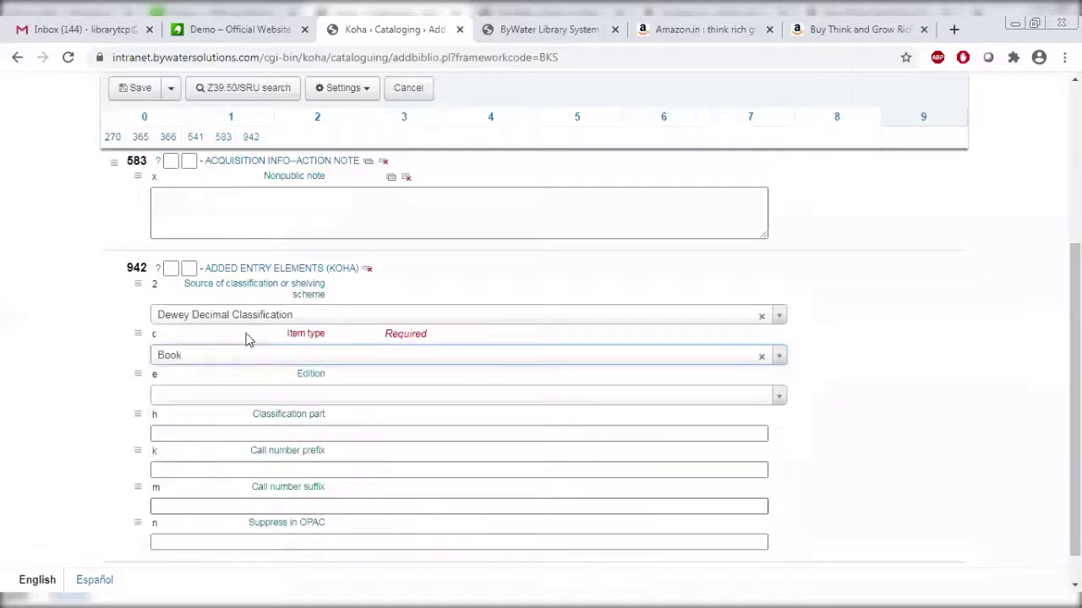
{"action": "left_click", "coordinate": [235, 358]}
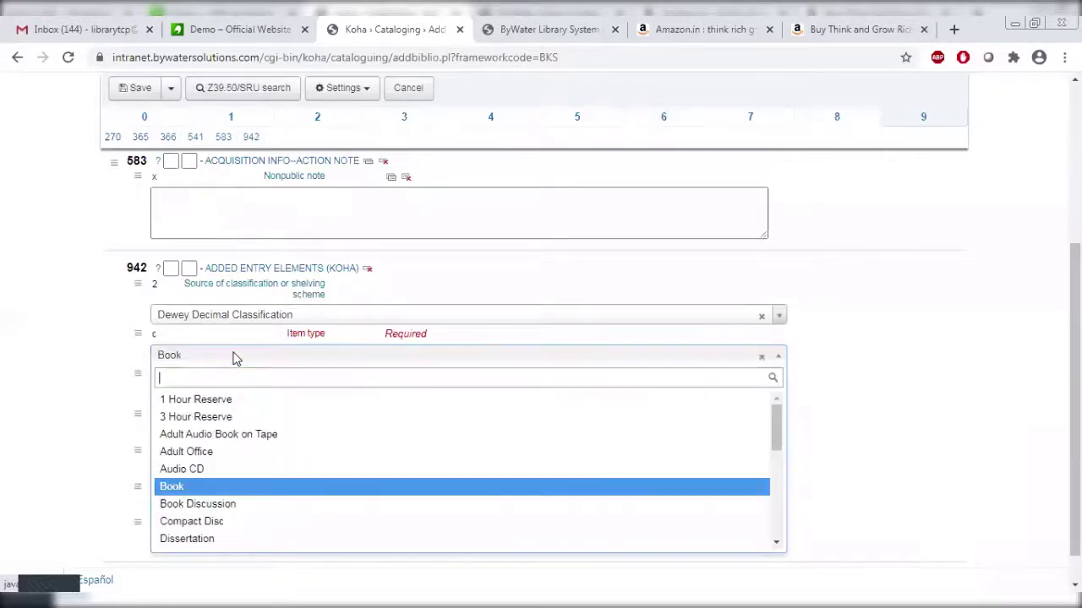
{"action": "left_click", "coordinate": [935, 355]}
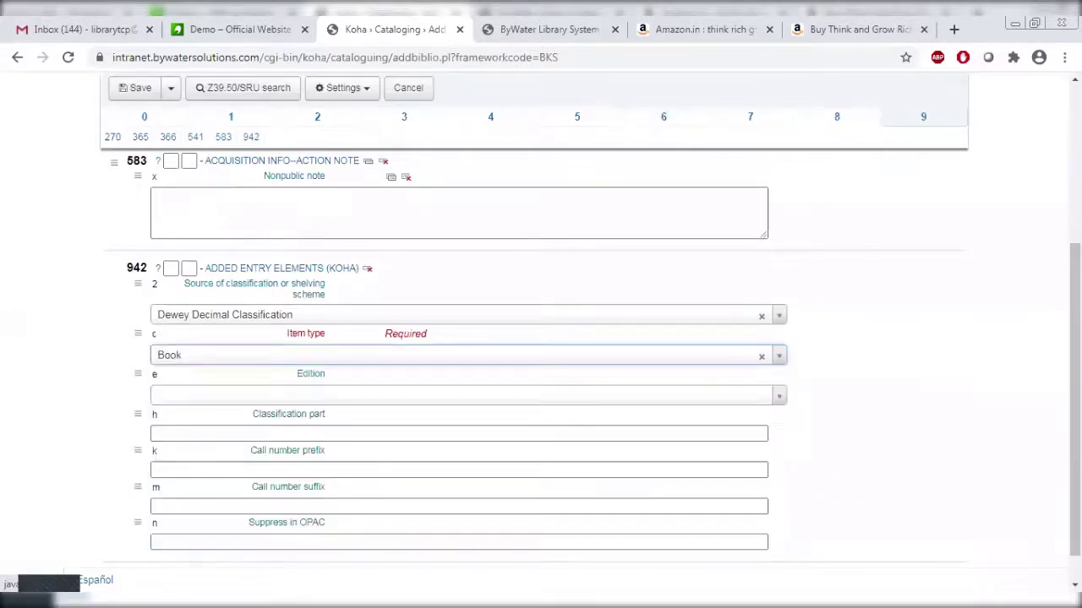
{"action": "scroll", "coordinate": [313, 194], "scroll_direction": "up", "scroll_amount": 3}
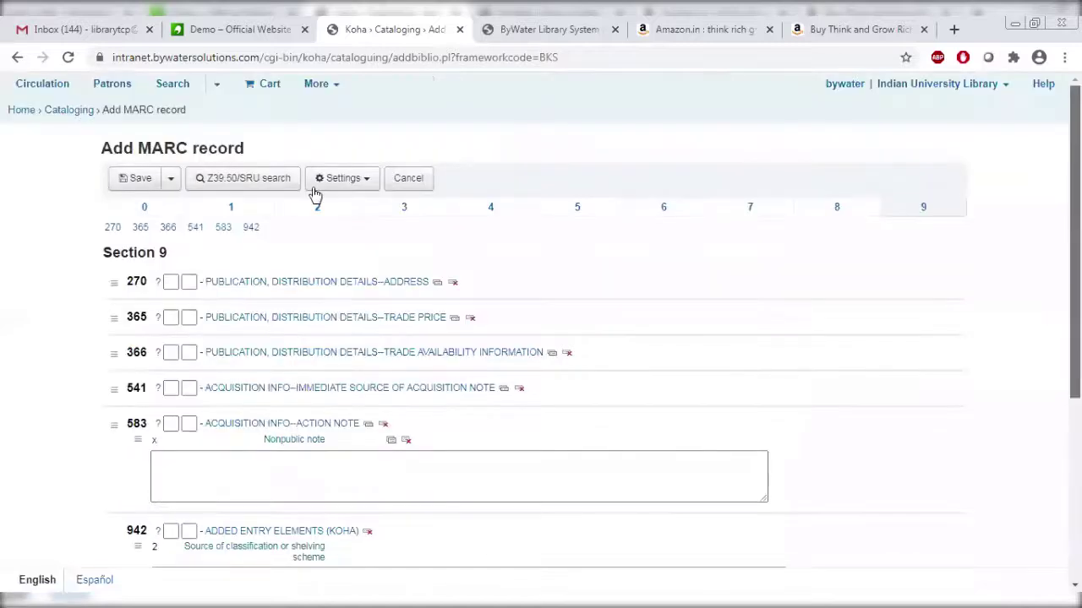
Save the record and replace the generated item barcode with TCP00001.
{"action": "left_click", "coordinate": [136, 180]}
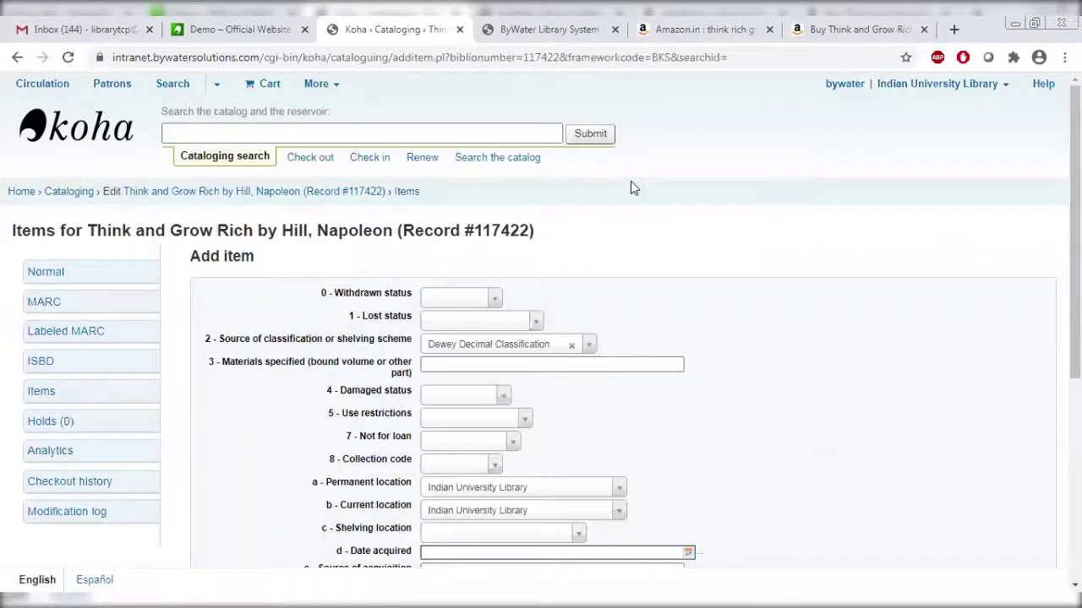
{"action": "scroll", "coordinate": [541, 321], "scroll_direction": "down", "scroll_amount": 2}
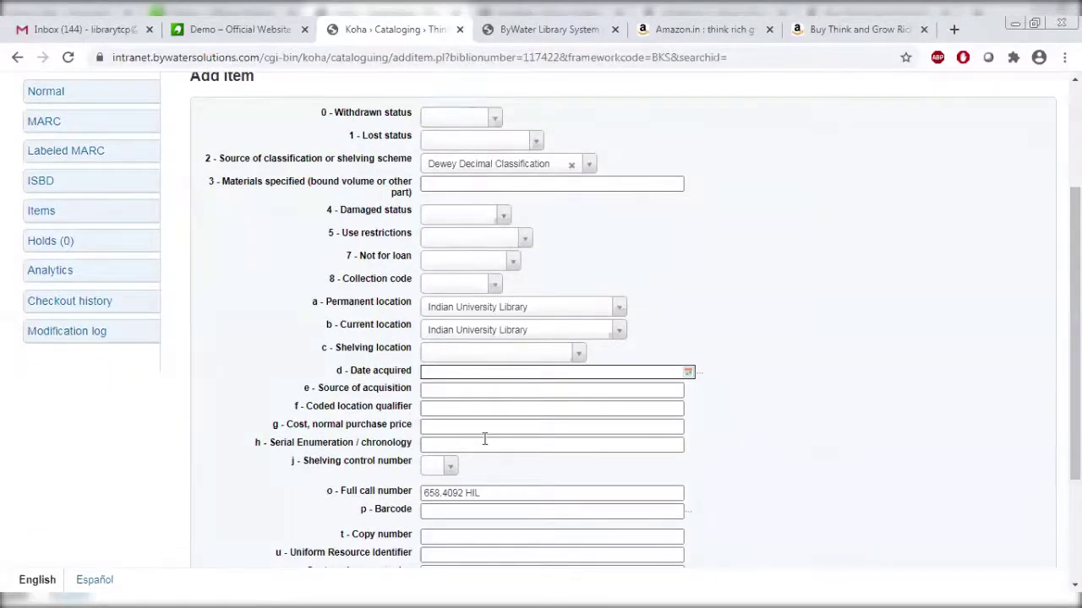
{"action": "left_click", "coordinate": [473, 518]}
{"action": "left_click", "coordinate": [513, 512]}
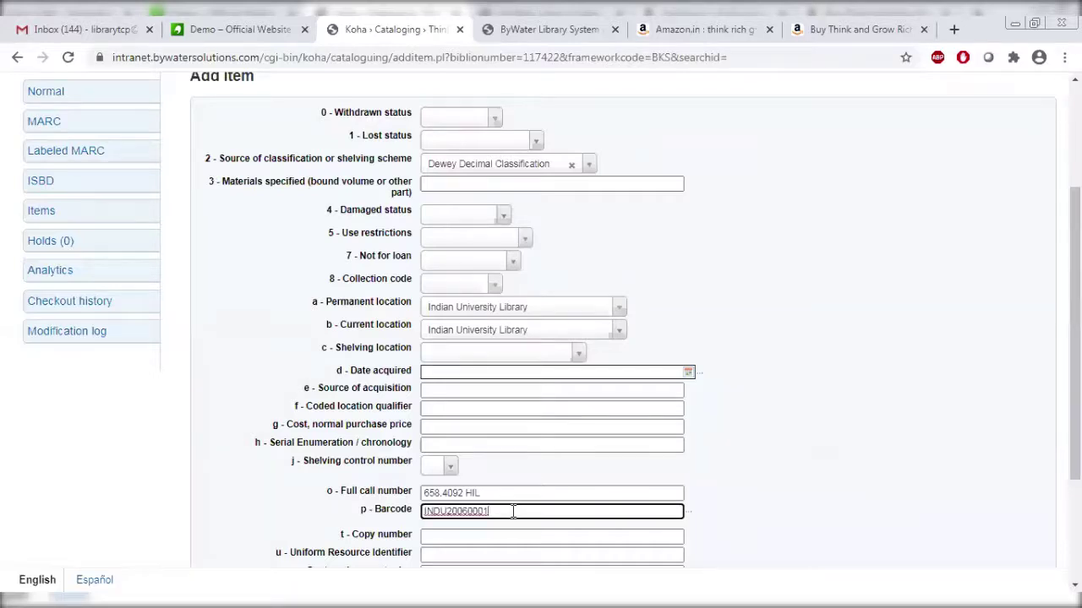
{"action": "left_click_drag", "start_coordinate": [513, 512], "coordinate": [408, 518]}
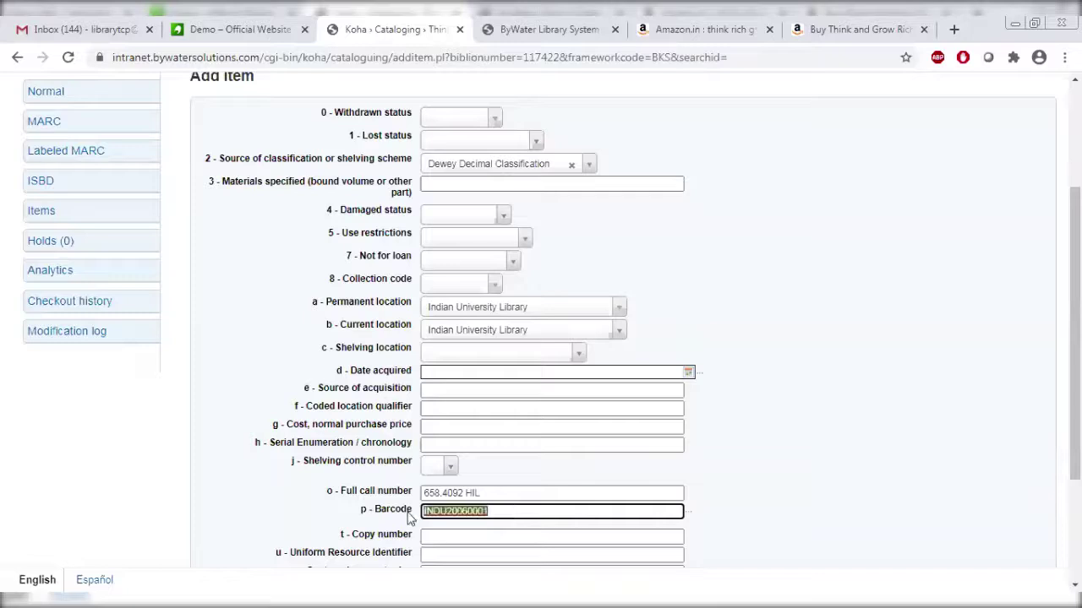
{"action": "key", "text": "BackSpace"}
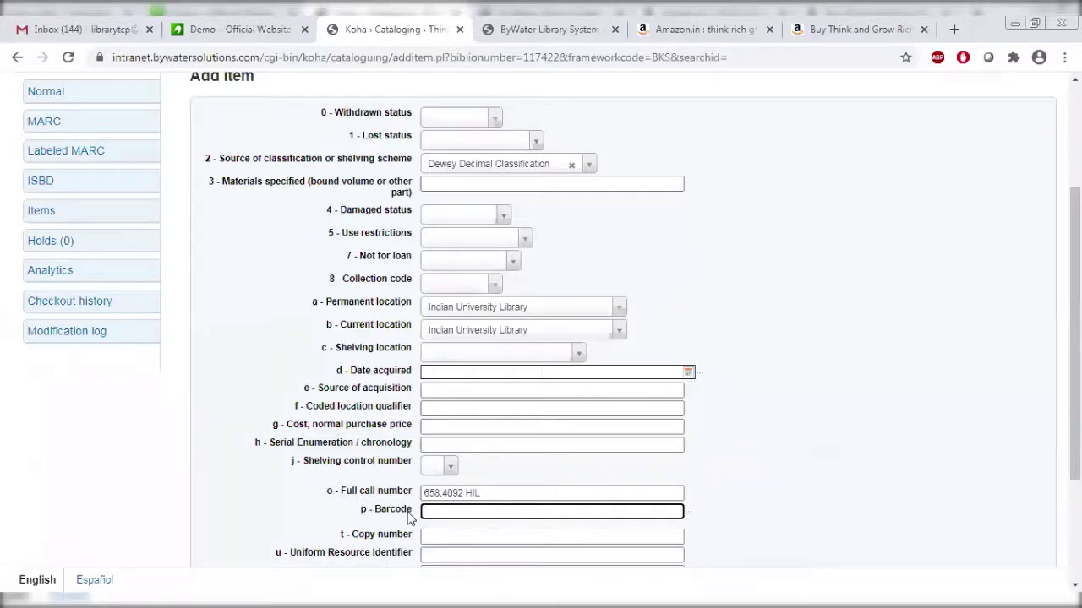
{"action": "type", "text": "1CF00001"}
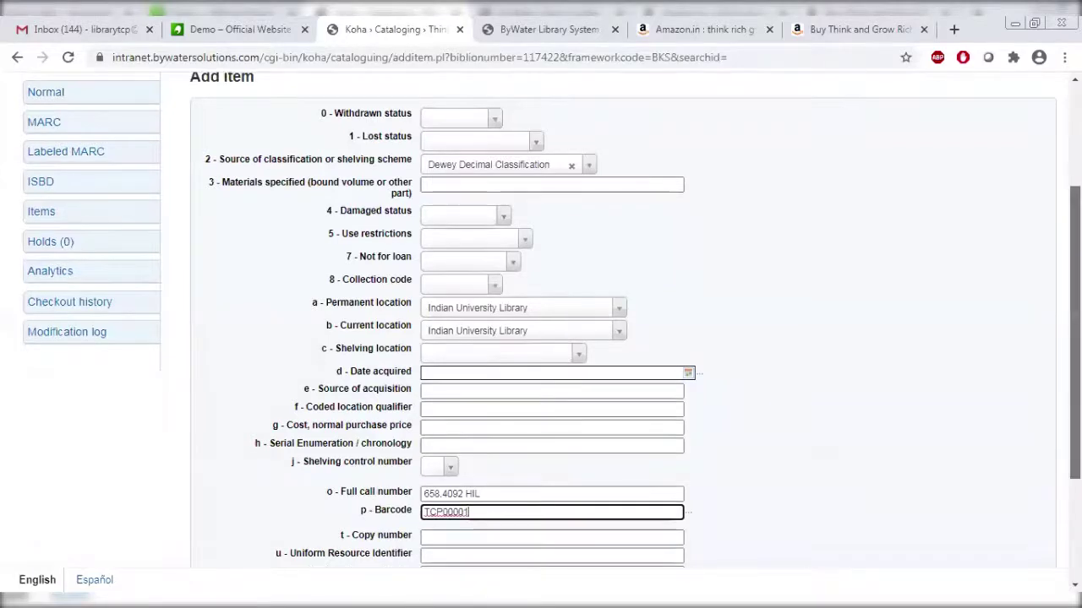
Keep call number 658.4092 HIL, set date acquired to 2020-06-26 and source to Amazon.
{"action": "scroll", "coordinate": [499, 421], "scroll_direction": "down", "scroll_amount": 1}
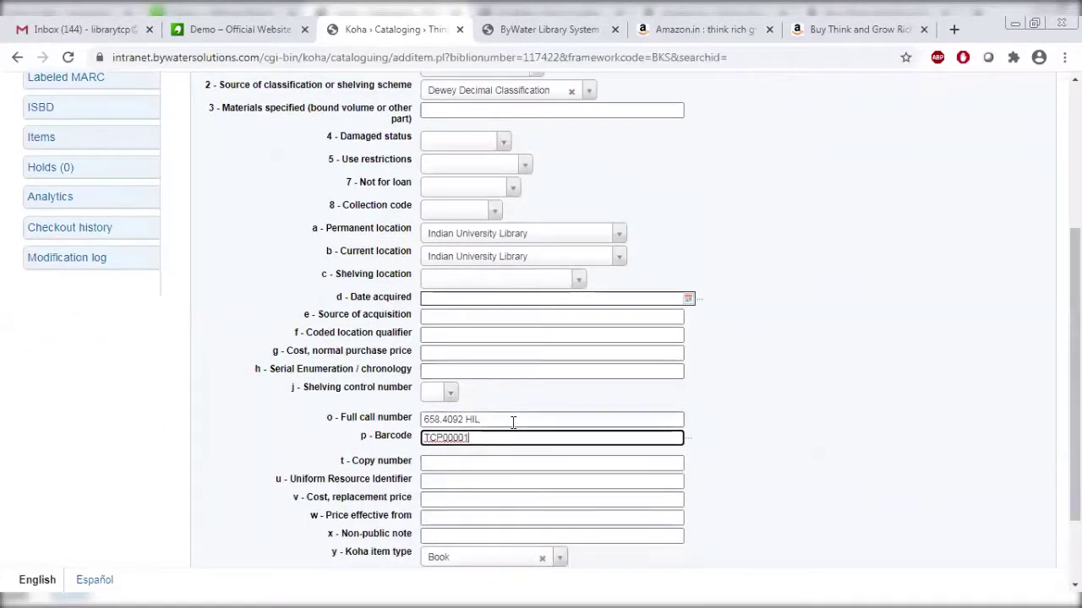
{"action": "triple_click", "coordinate": [484, 419]}
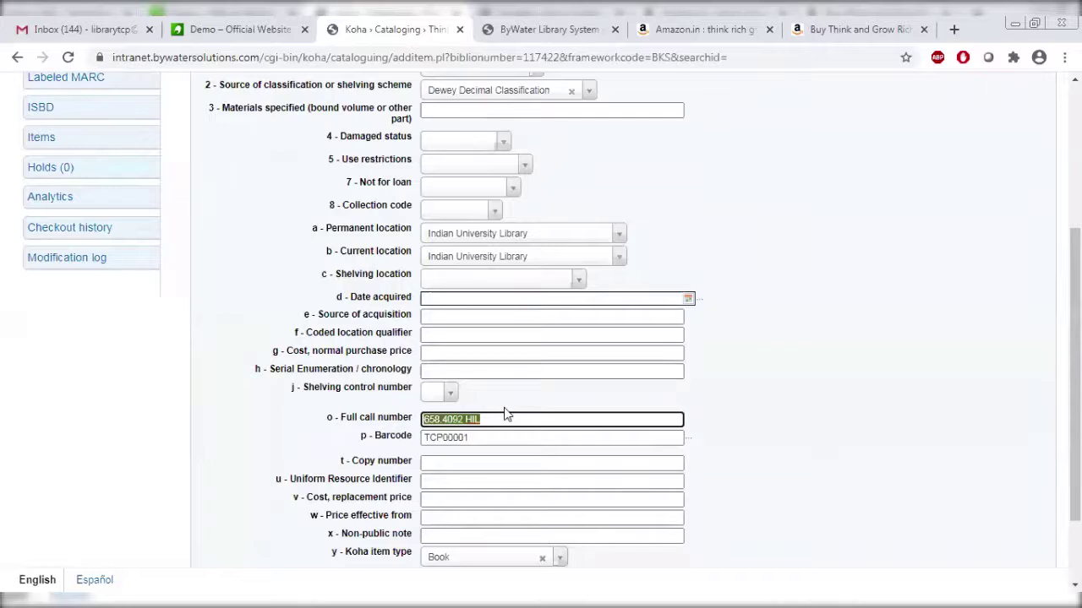
{"action": "left_click", "coordinate": [507, 418]}
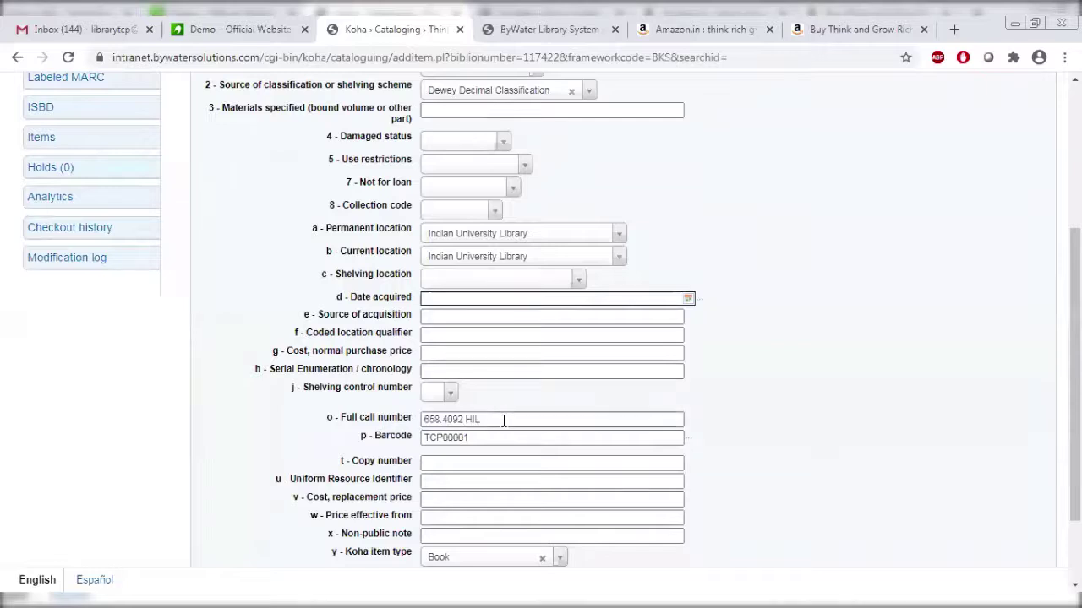
{"action": "left_click", "coordinate": [484, 298]}
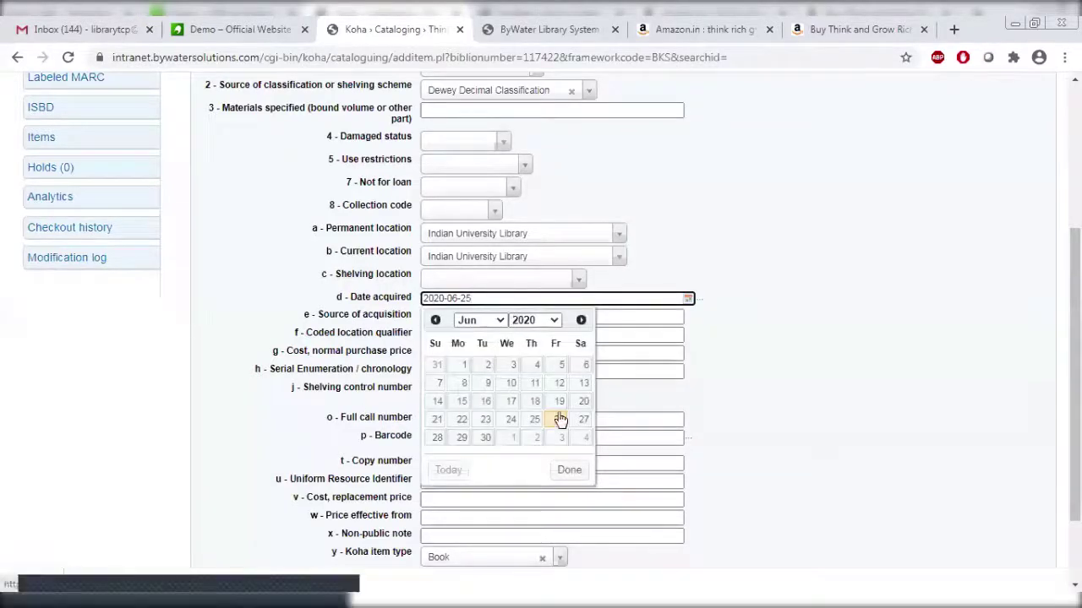
{"action": "left_click", "coordinate": [559, 419]}
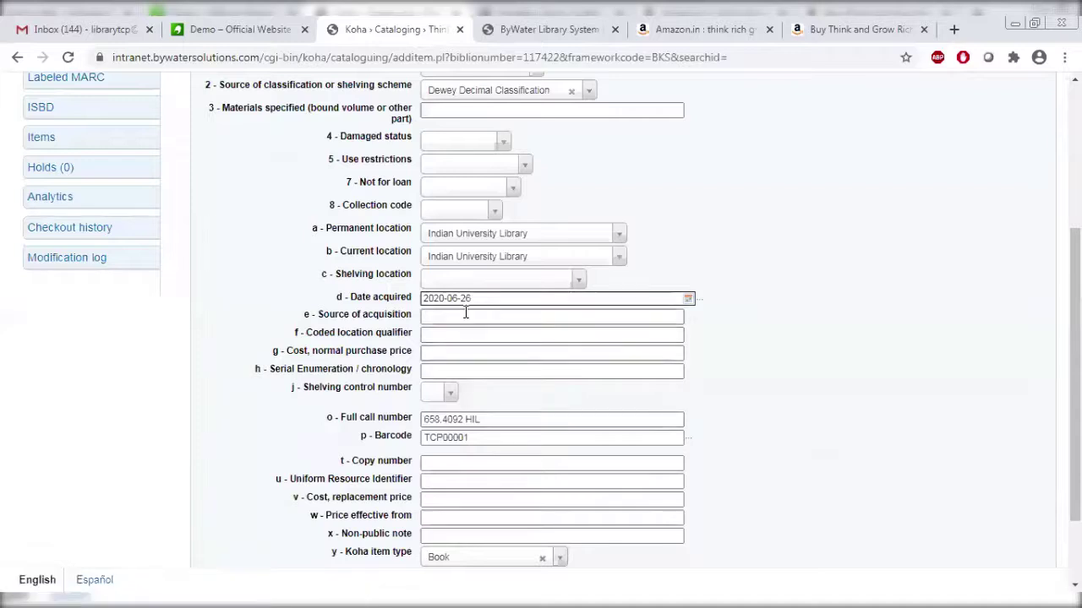
{"action": "left_click", "coordinate": [465, 315]}
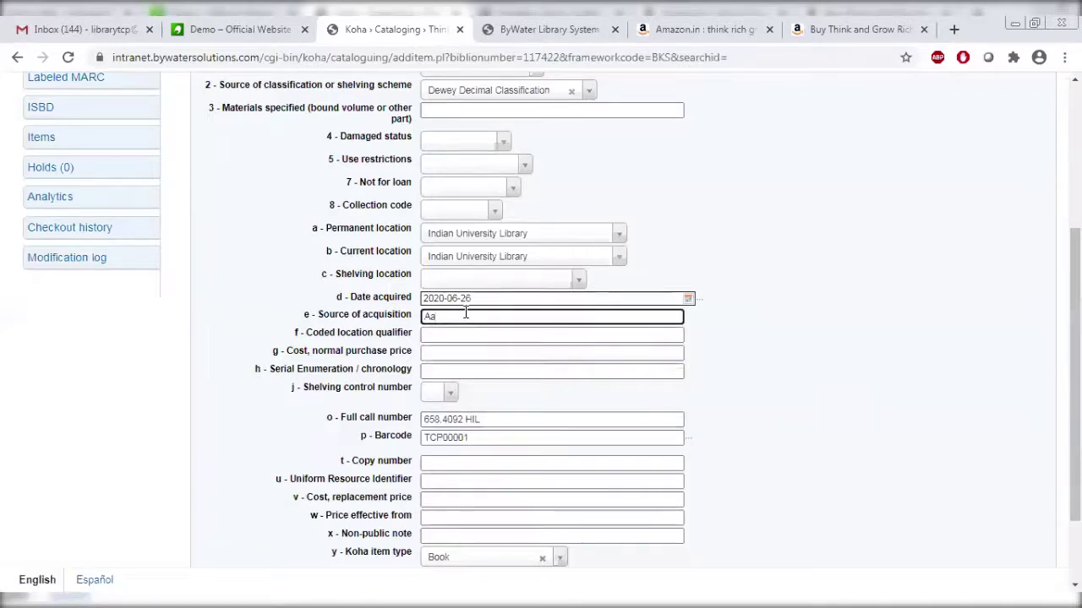
{"action": "type", "text": "azon"}
Clear the stray location qualifier and enter 250 as the purchase price.
{"action": "left_click", "coordinate": [466, 332]}
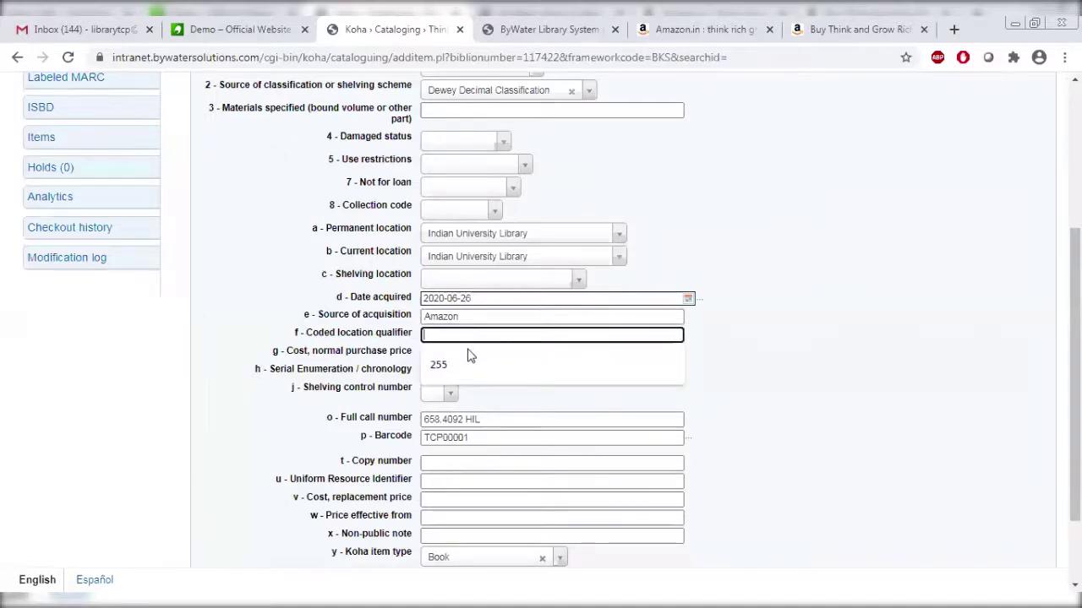
{"action": "left_click", "coordinate": [468, 356]}
{"action": "left_click", "coordinate": [468, 356]}
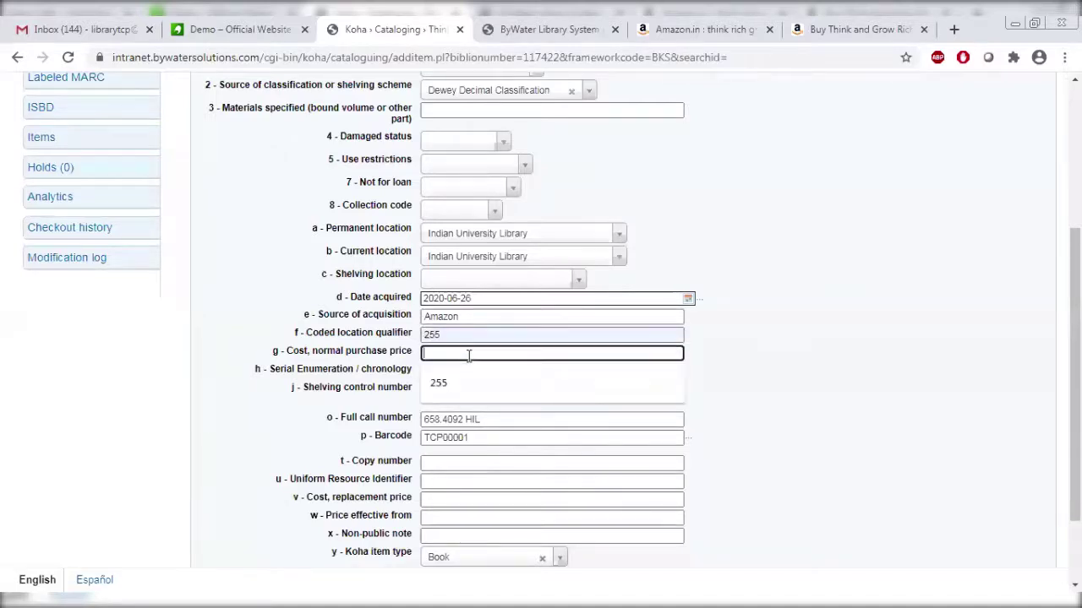
{"action": "double_click", "coordinate": [457, 333]}
{"action": "type", "text": "2"}
{"action": "key", "text": "BackSpace"}
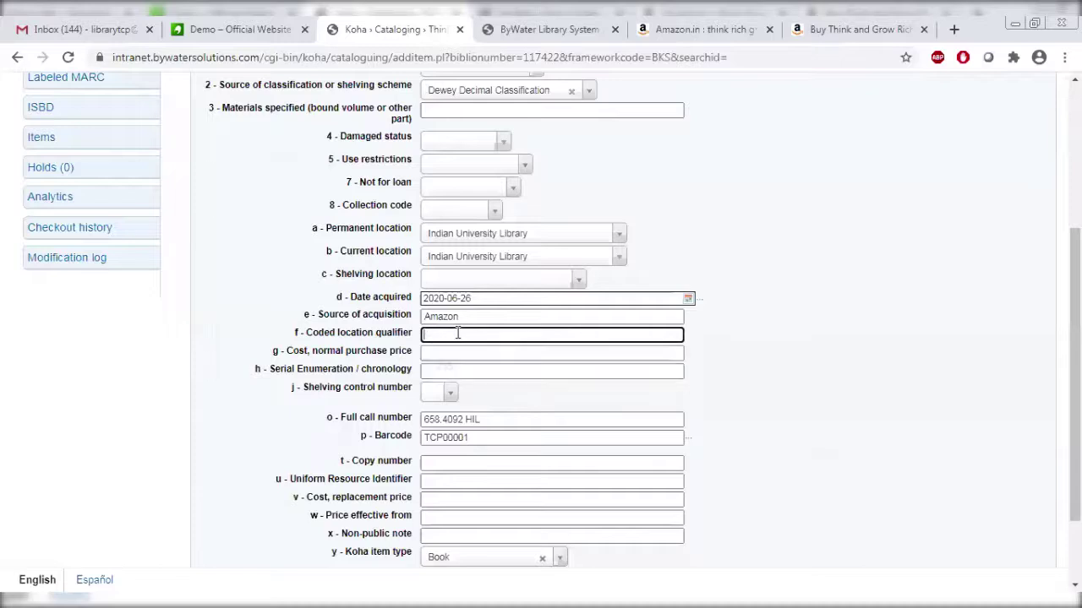
{"action": "key", "text": "Tab"}
{"action": "type", "text": "2"}
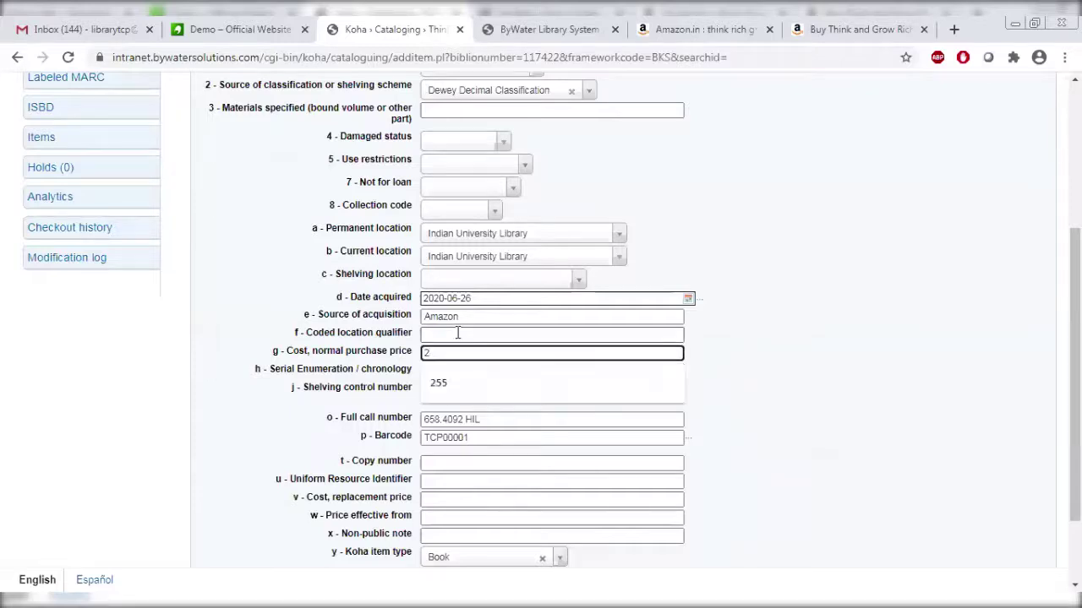
{"action": "type", "text": "50"}
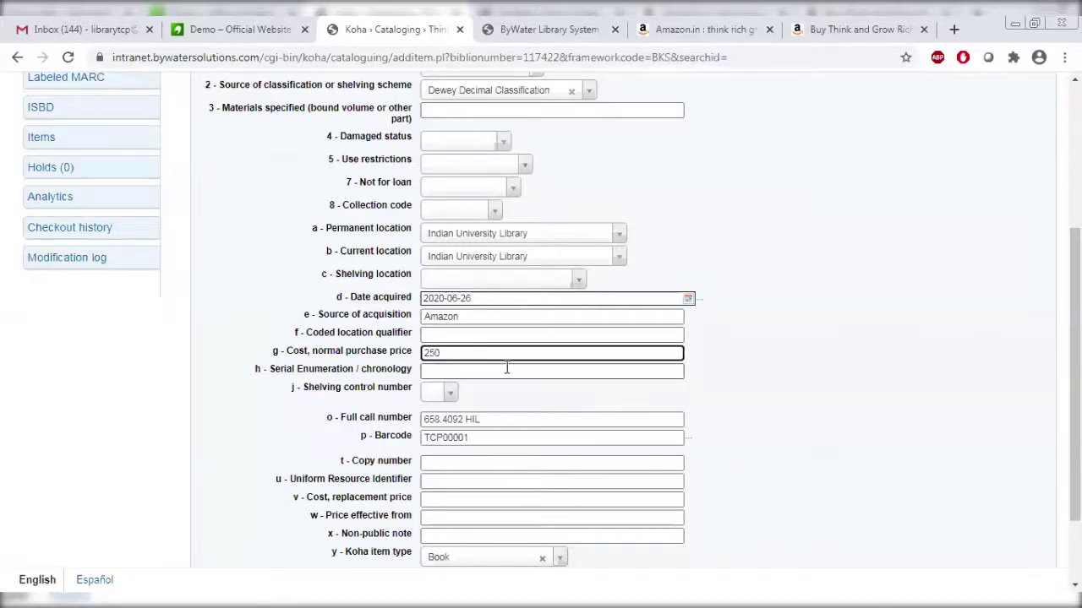
{"action": "left_click", "coordinate": [507, 369]}
{"action": "scroll", "coordinate": [540, 338], "scroll_direction": "down", "scroll_amount": 2}
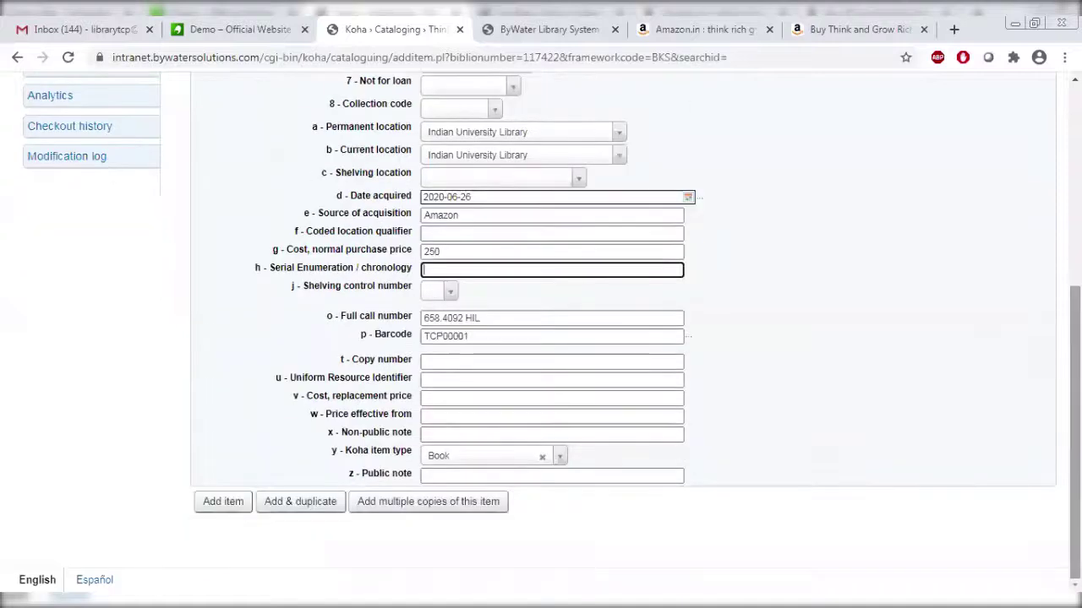
{"action": "left_click", "coordinate": [719, 399]}
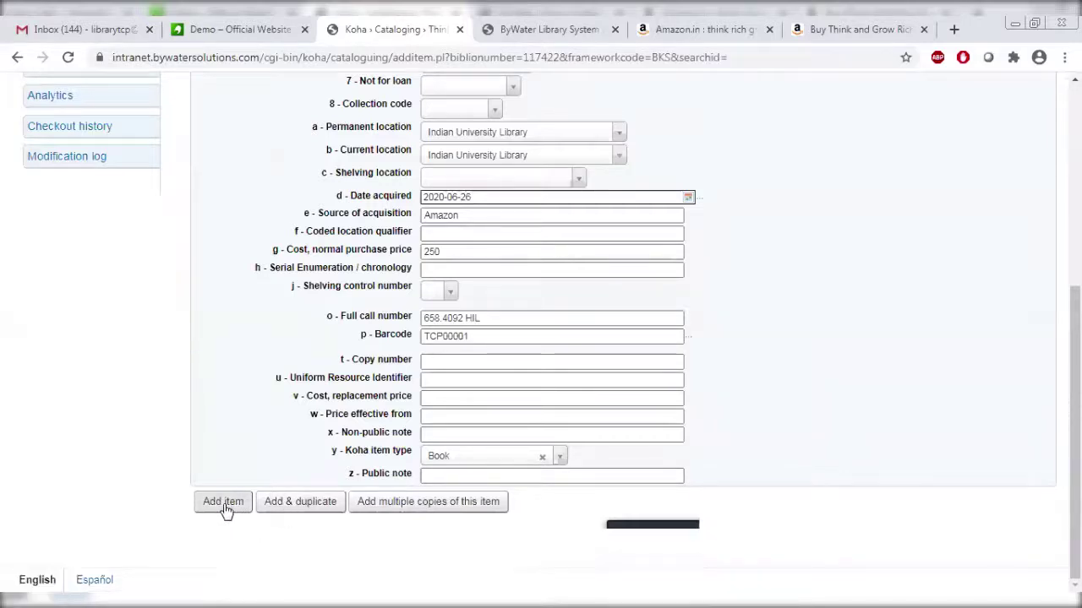
{"action": "left_click", "coordinate": [493, 336]}
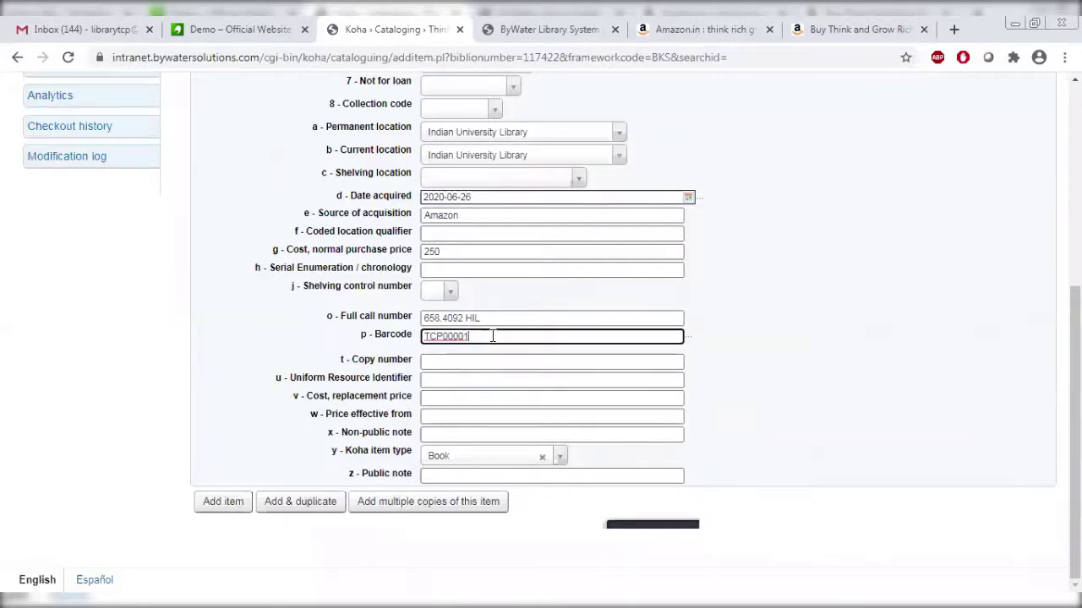
Add 2 copies of the item with barcodes incrementing from TCP00001.
{"action": "left_click", "coordinate": [438, 506]}
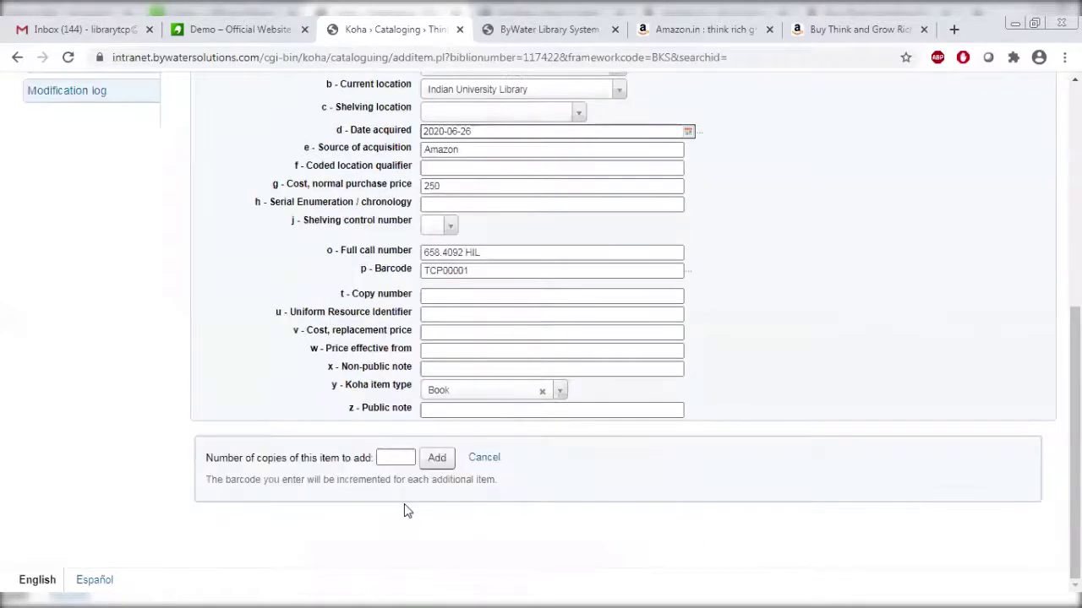
{"action": "left_click", "coordinate": [396, 461]}
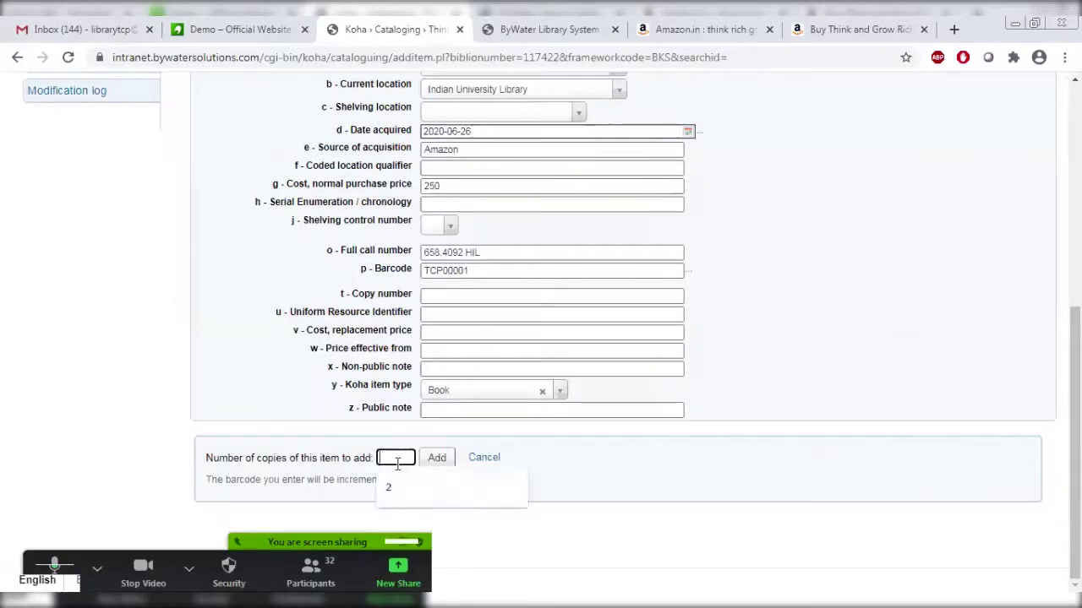
{"action": "type", "text": "2"}
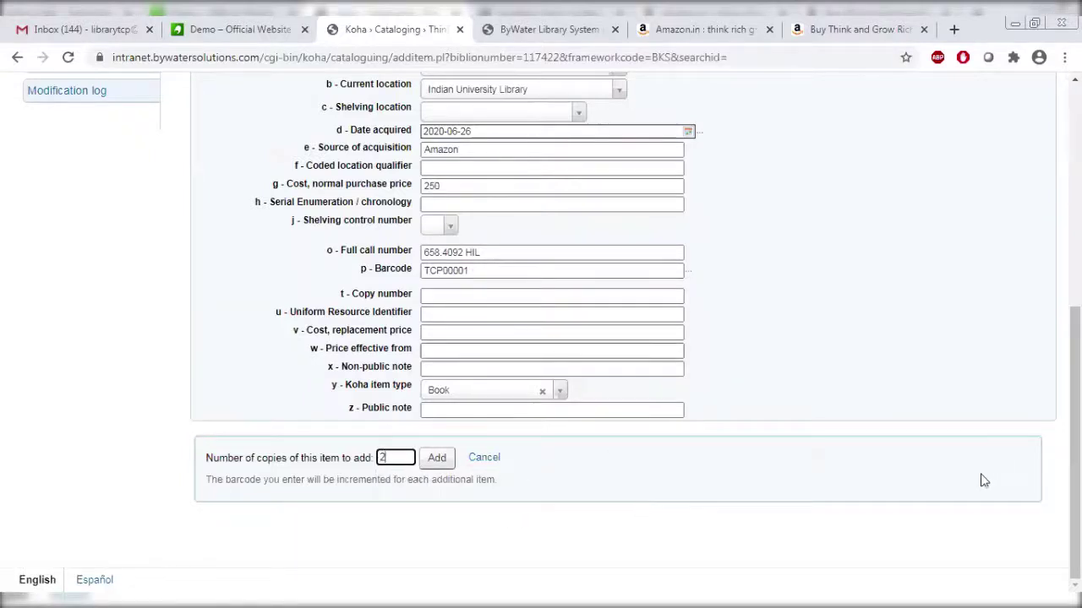
{"action": "left_click", "coordinate": [441, 463]}
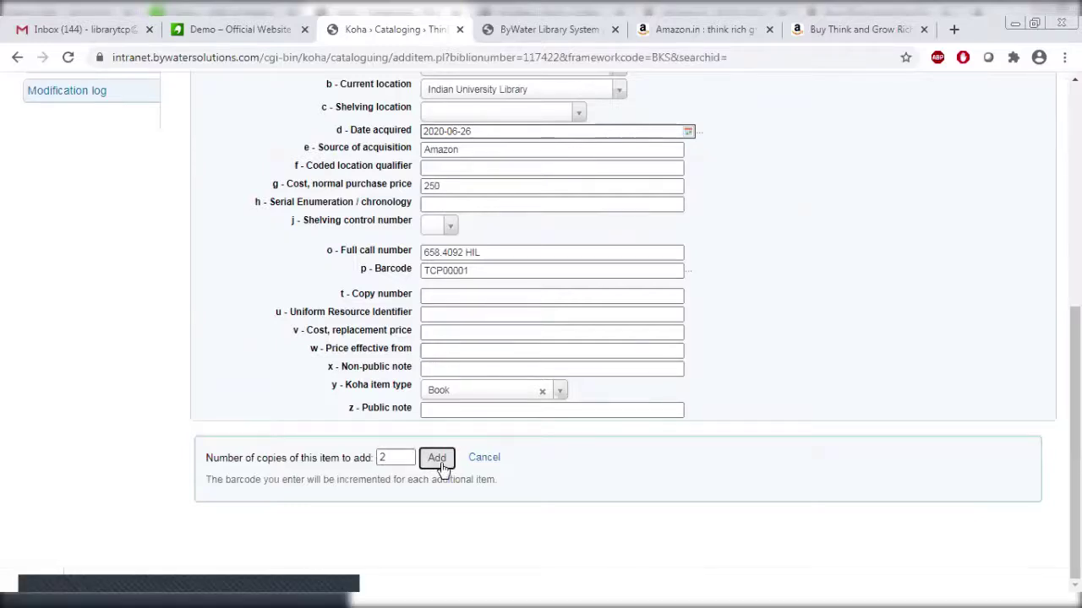
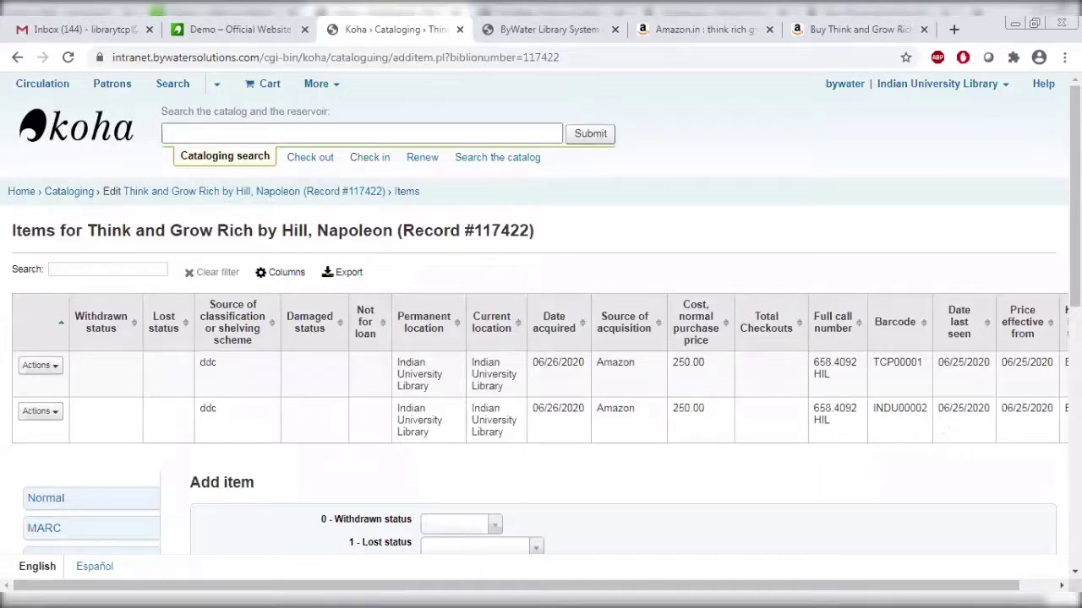
Switch to the ByWater Library System public catalog tab and reload its home page.
{"action": "left_click_drag", "start_coordinate": [1075, 194], "coordinate": [1075, 346]}
{"action": "scroll", "coordinate": [622, 161], "scroll_direction": "down", "scroll_amount": 2}
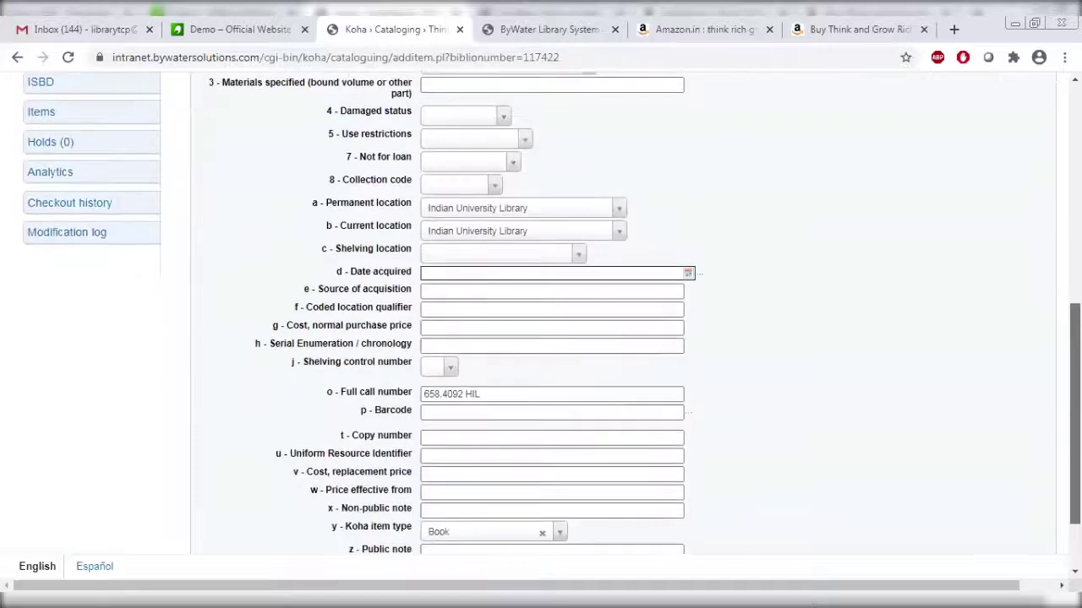
{"action": "scroll", "coordinate": [622, 160], "scroll_direction": "up", "scroll_amount": 6}
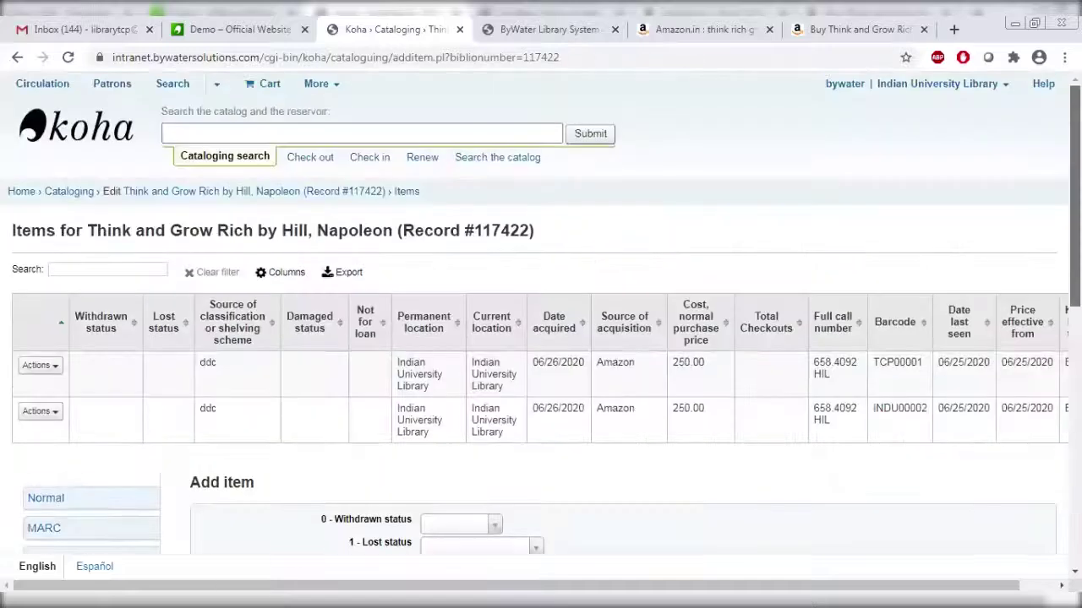
{"action": "left_click", "coordinate": [550, 32]}
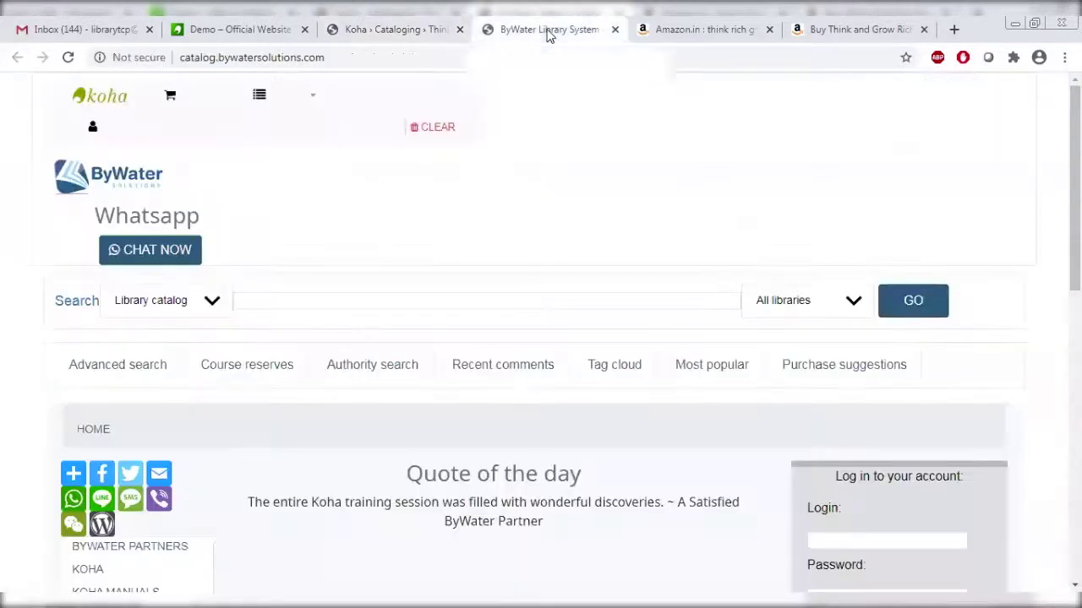
{"action": "left_click", "coordinate": [69, 58]}
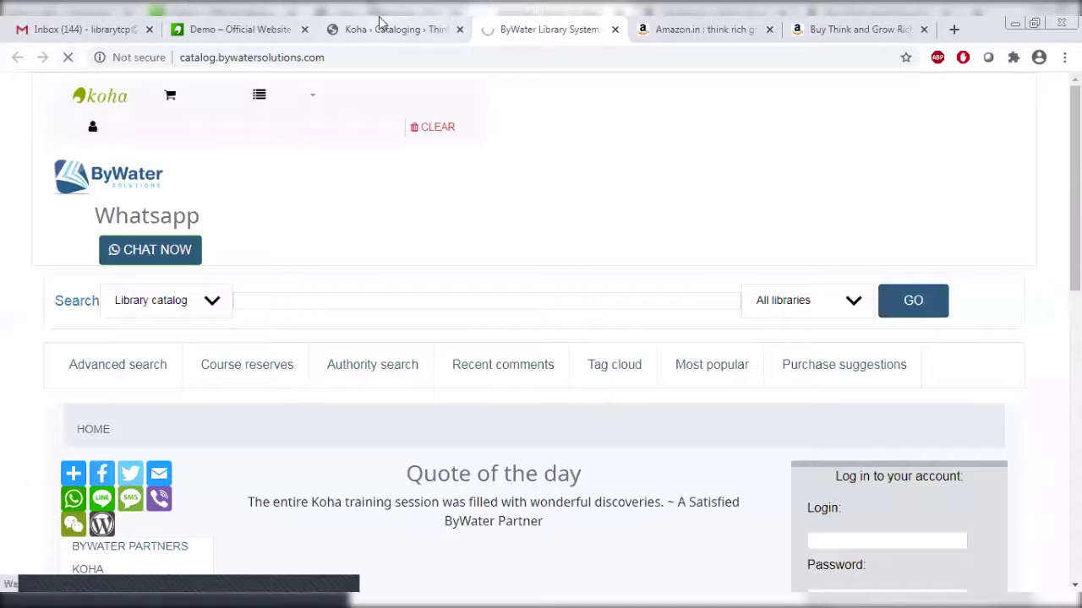
{"action": "left_click", "coordinate": [380, 26]}
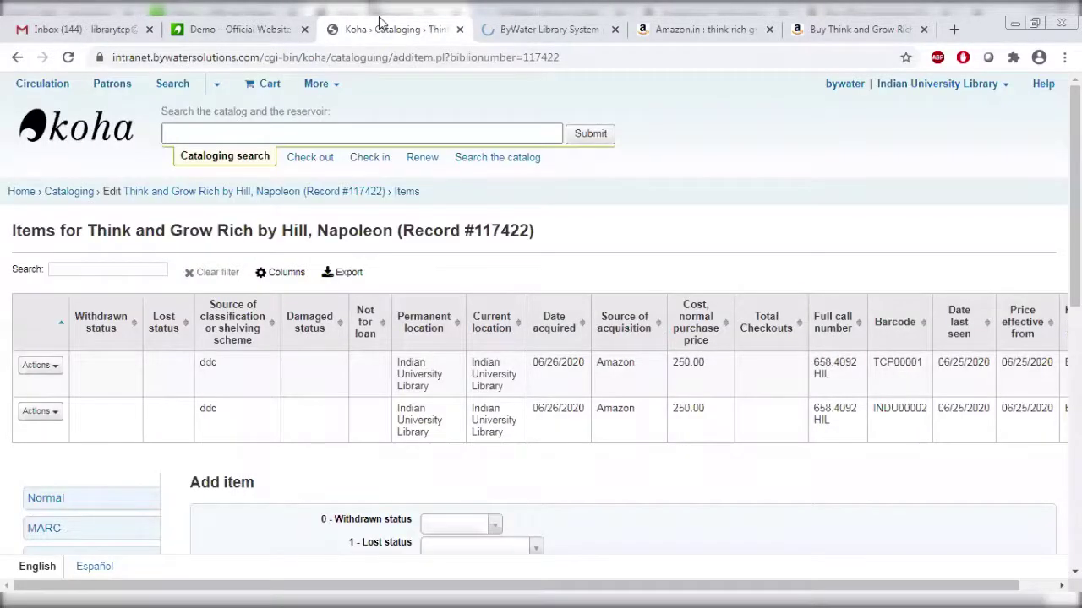
{"action": "left_click", "coordinate": [516, 20]}
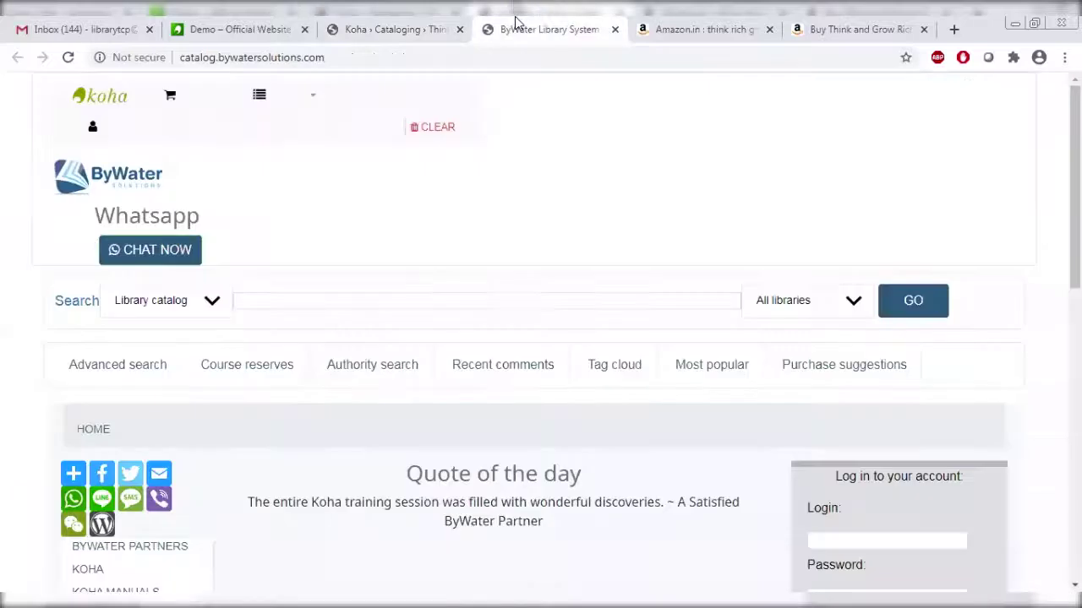
Search the OPAC for 'grow rich', limited to Indian University Library.
{"action": "left_click", "coordinate": [462, 304]}
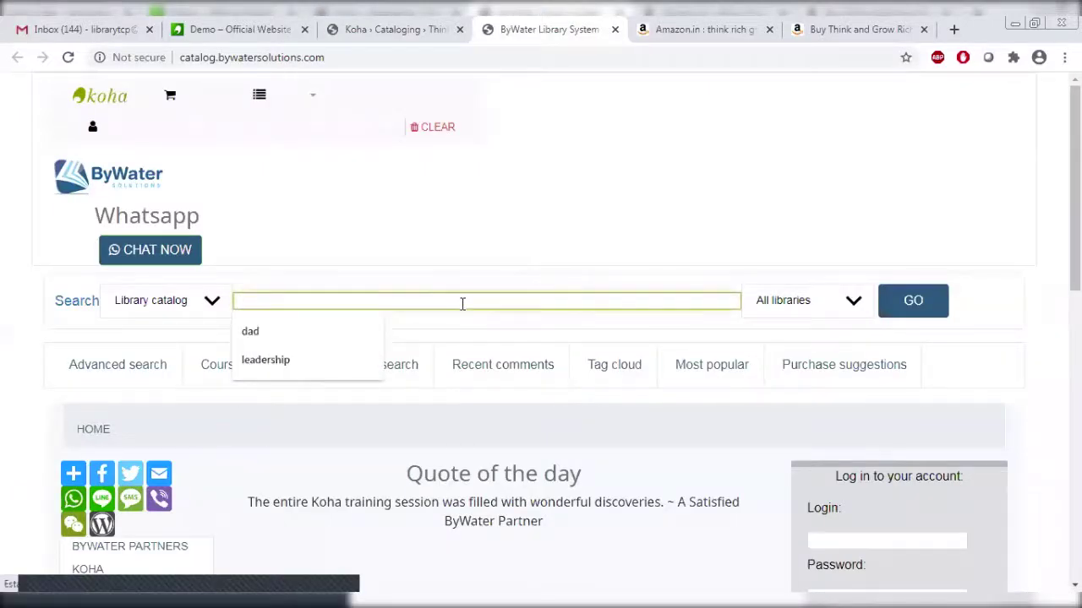
{"action": "type", "text": "gr"}
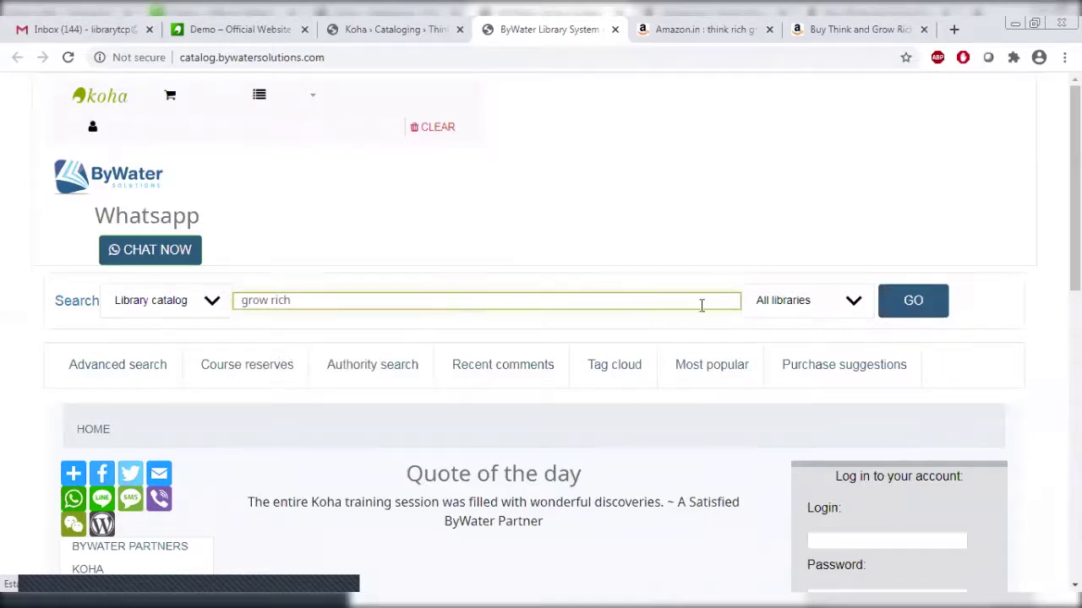
{"action": "type", "text": "ow rich"}
{"action": "left_click", "coordinate": [909, 302]}
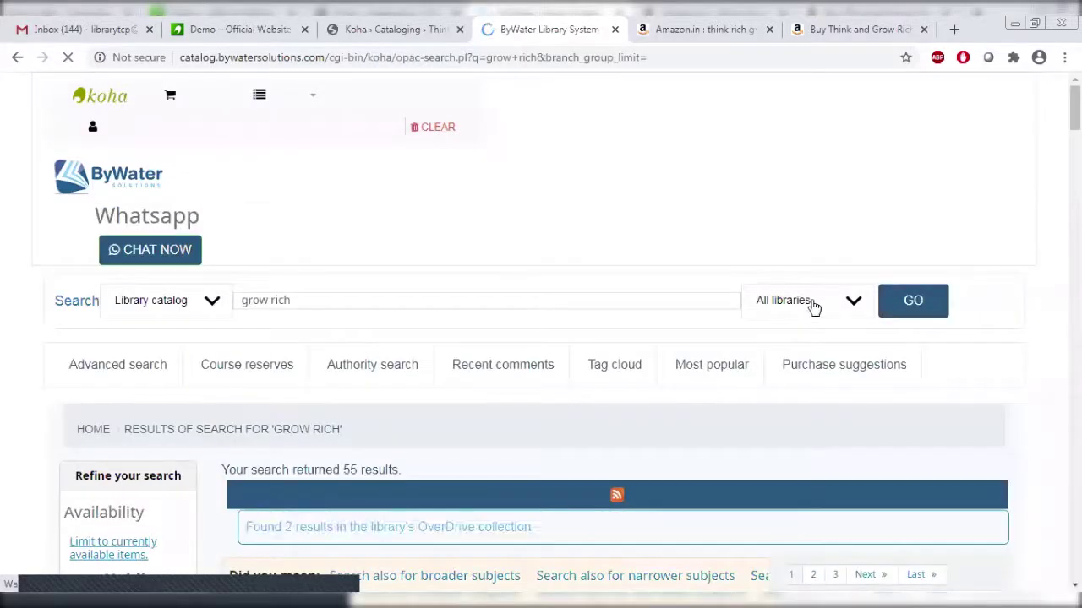
{"action": "scroll", "coordinate": [541, 338], "scroll_direction": "down", "scroll_amount": 5}
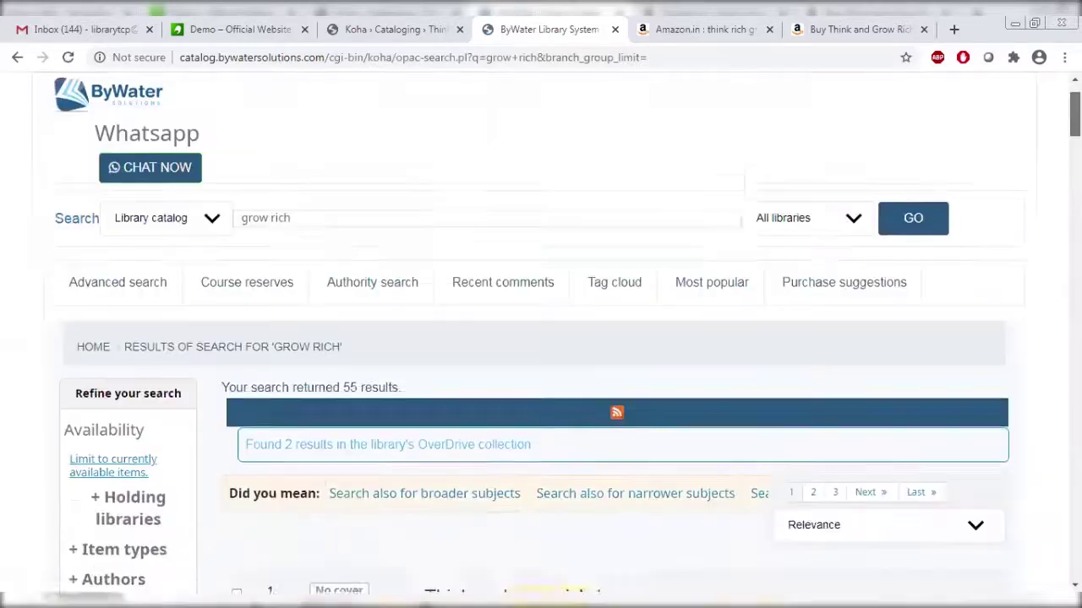
{"action": "scroll", "coordinate": [541, 338], "scroll_direction": "up", "scroll_amount": 5}
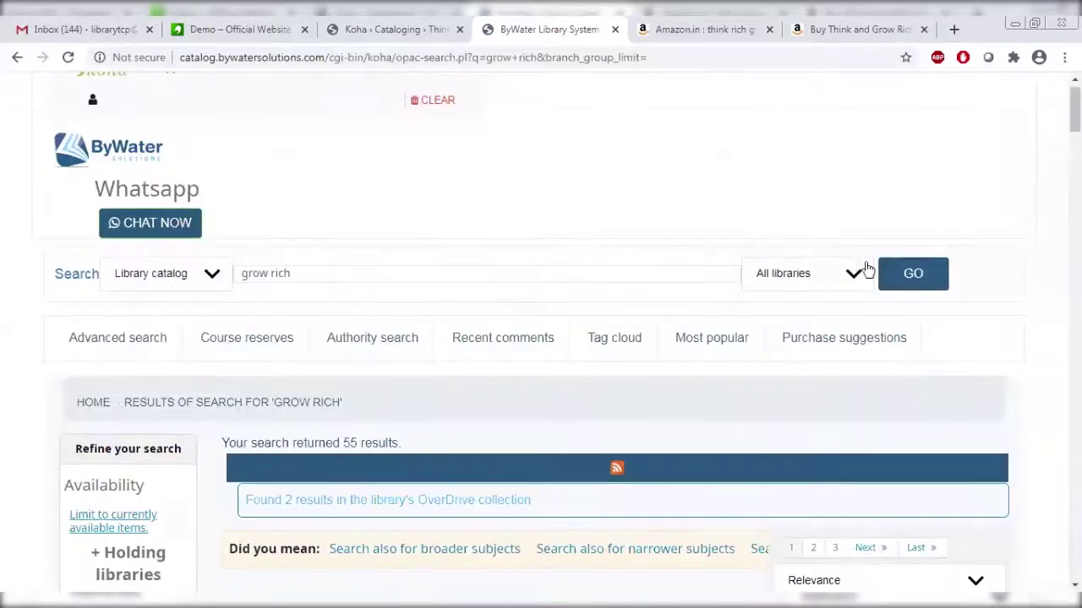
{"action": "left_click", "coordinate": [832, 274]}
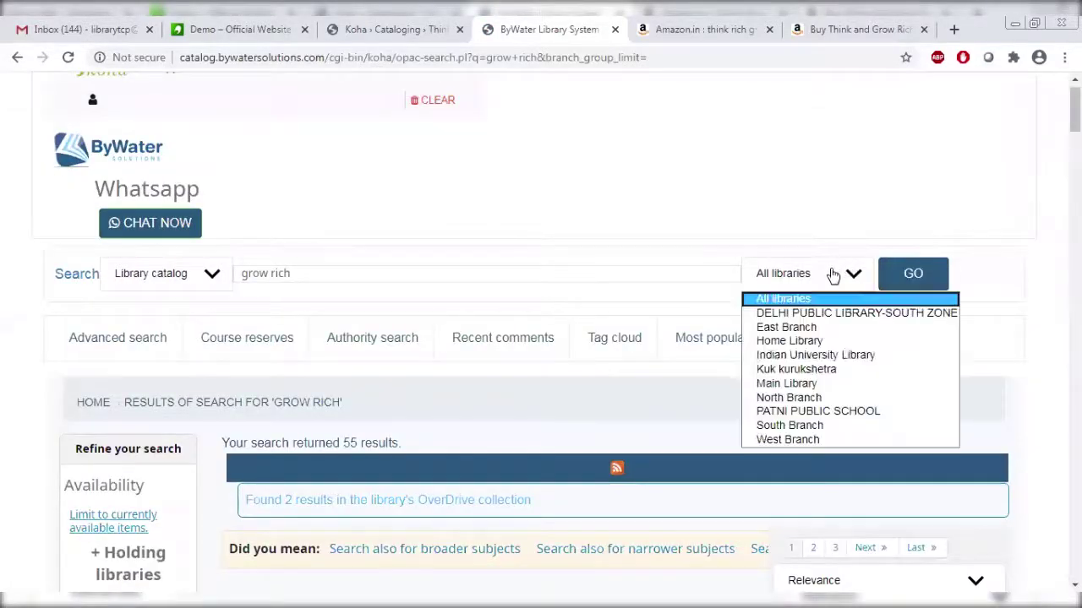
{"action": "left_click", "coordinate": [817, 354]}
{"action": "left_click", "coordinate": [906, 276]}
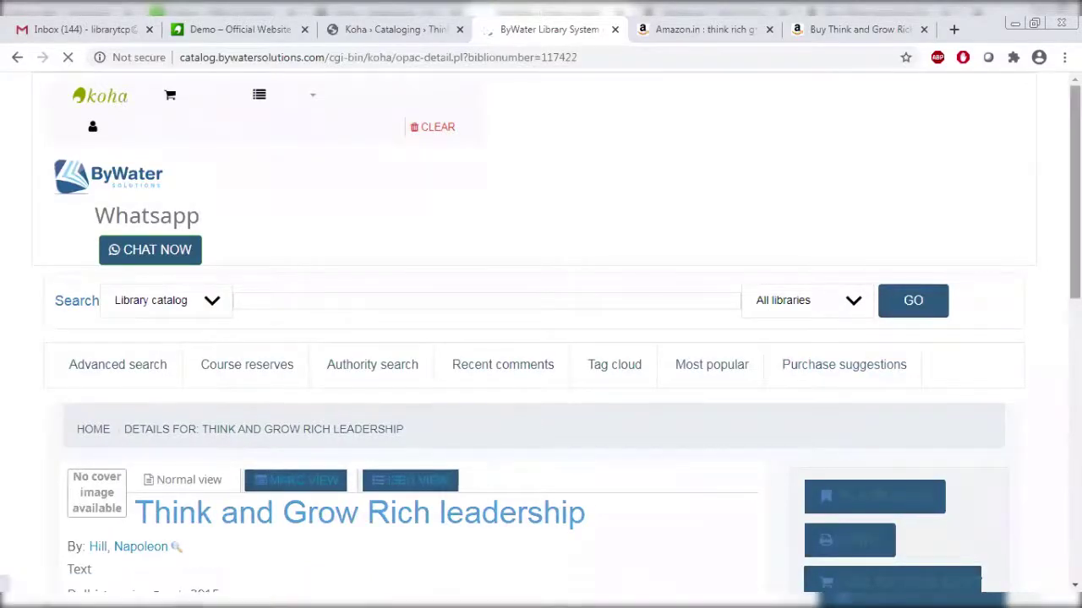
{"action": "scroll", "coordinate": [541, 338], "scroll_direction": "down", "scroll_amount": 3}
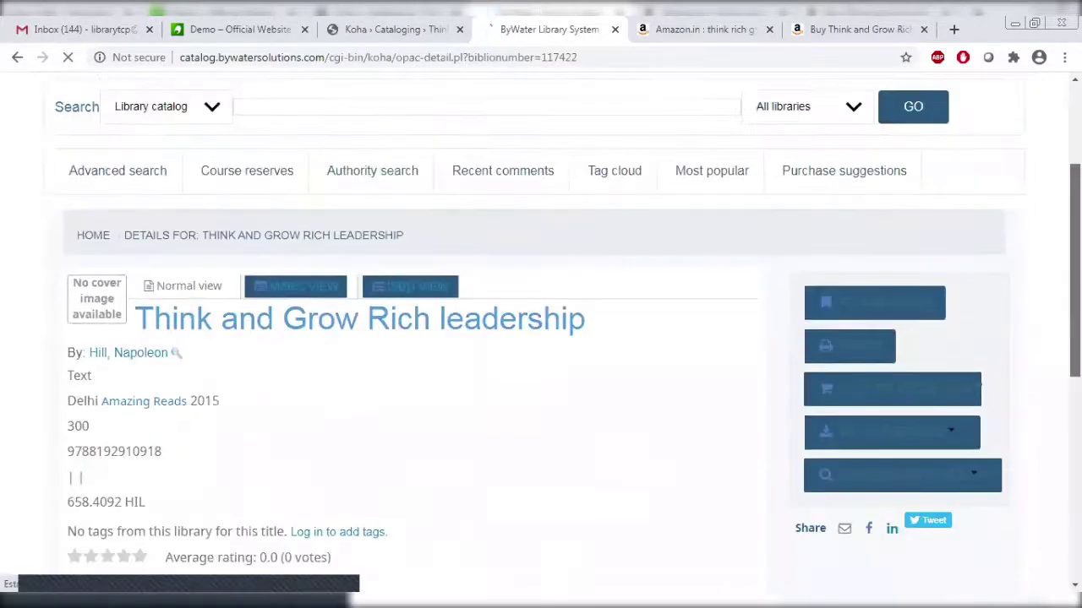
{"action": "scroll", "coordinate": [541, 338], "scroll_direction": "down", "scroll_amount": 2}
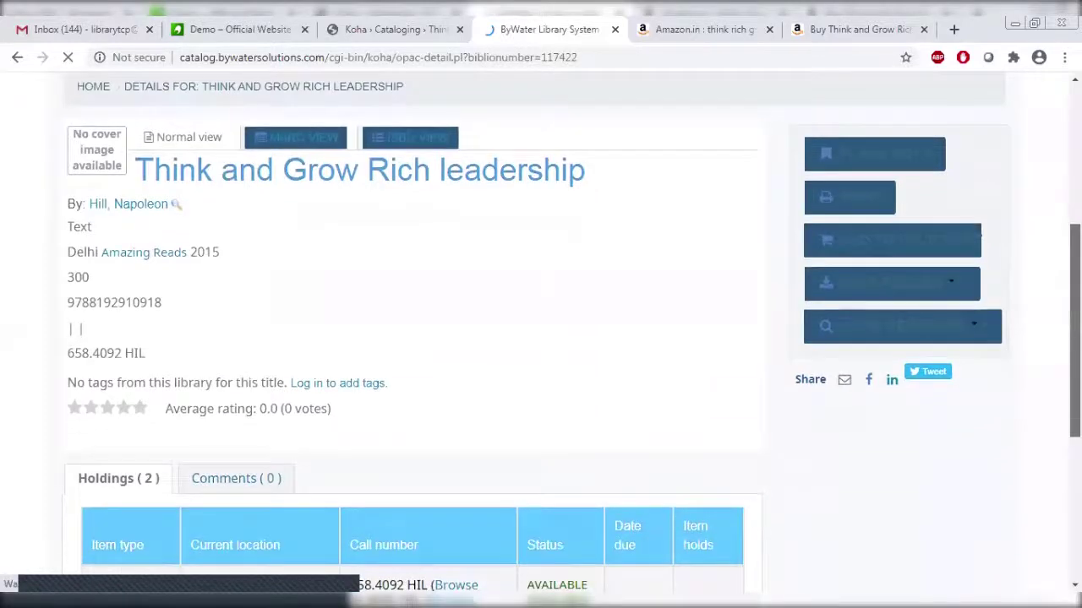
{"action": "scroll", "coordinate": [541, 338], "scroll_direction": "down", "scroll_amount": 1}
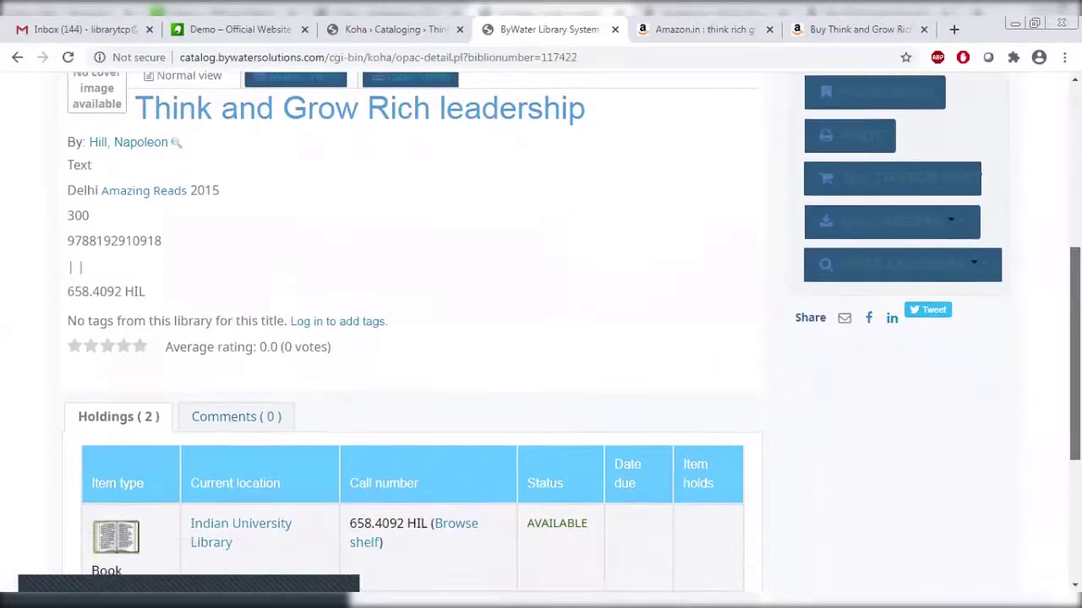
{"action": "scroll", "coordinate": [428, 295], "scroll_direction": "up", "scroll_amount": 1}
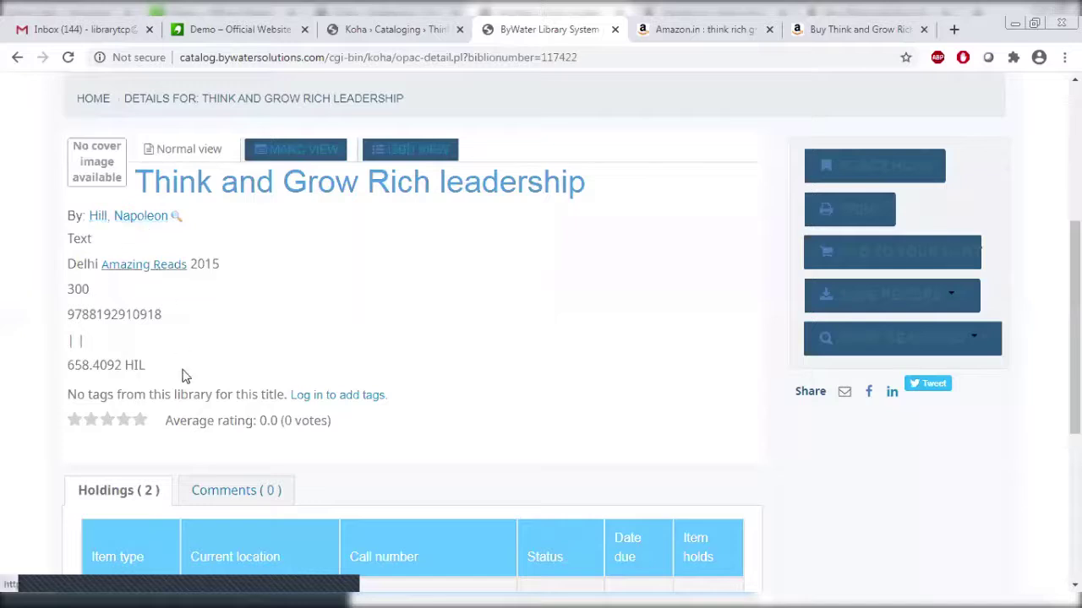
{"action": "scroll", "coordinate": [454, 484], "scroll_direction": "down", "scroll_amount": 4}
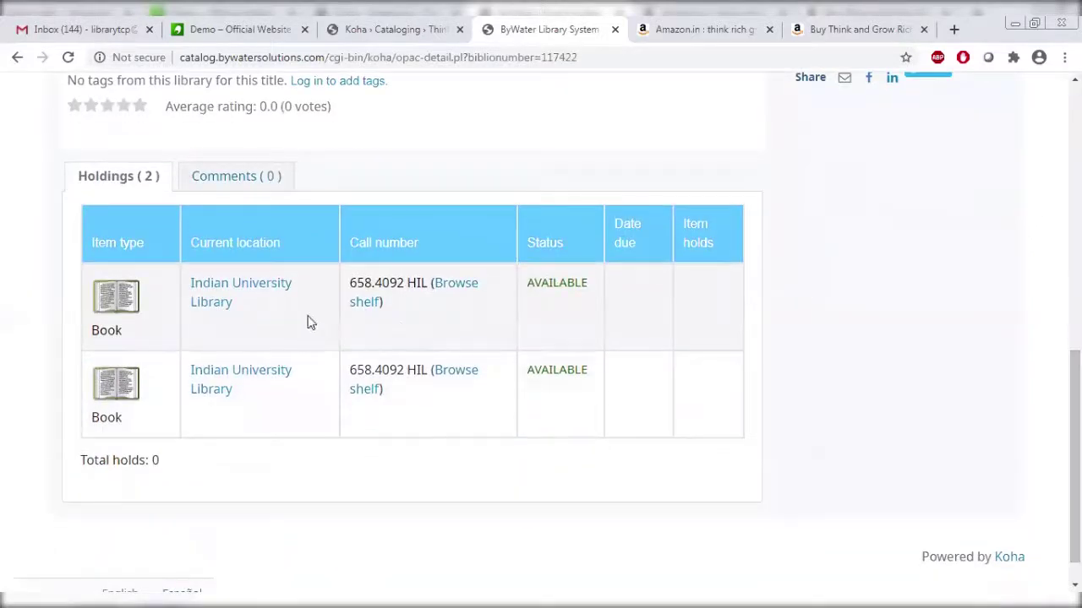
{"action": "right_click", "coordinate": [258, 291]}
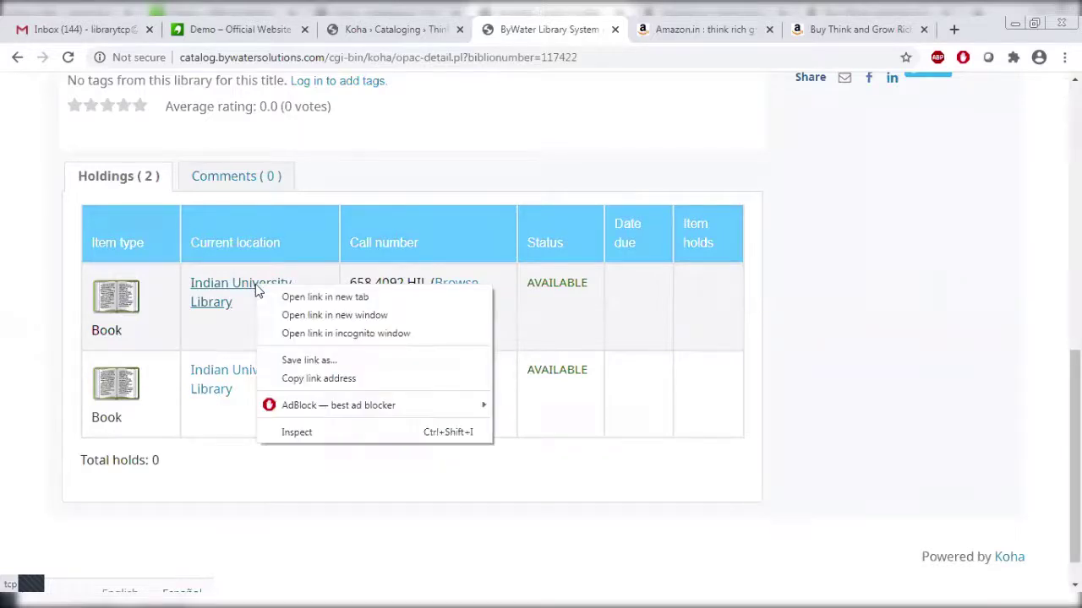
{"action": "left_click", "coordinate": [304, 297]}
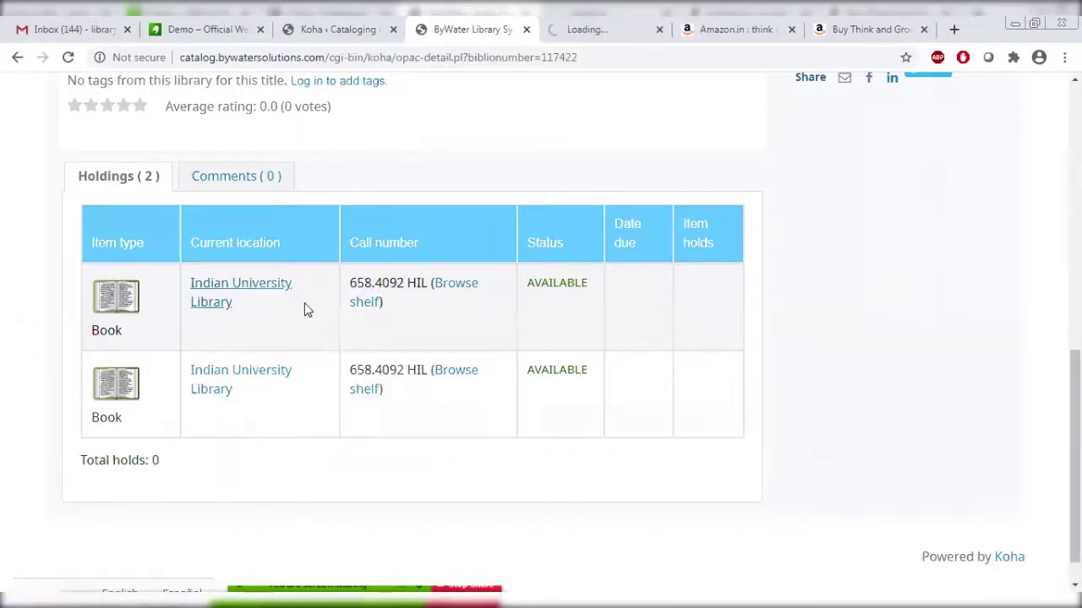
{"action": "left_click", "coordinate": [607, 26]}
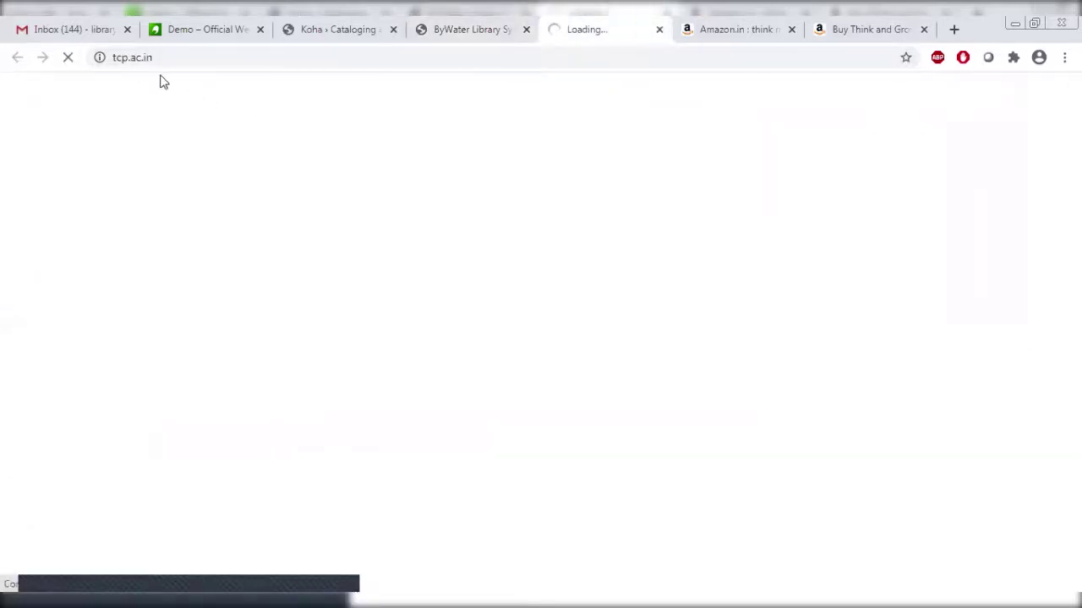
{"action": "left_click", "coordinate": [452, 29]}
{"action": "left_click", "coordinate": [600, 29]}
{"action": "left_click", "coordinate": [472, 31]}
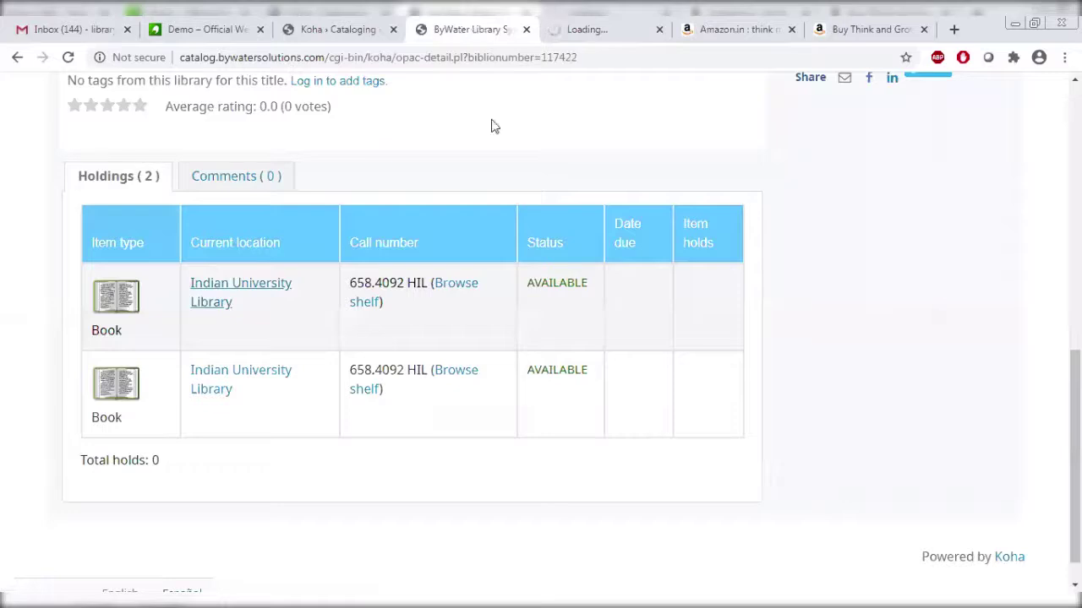
{"action": "left_click", "coordinate": [613, 20]}
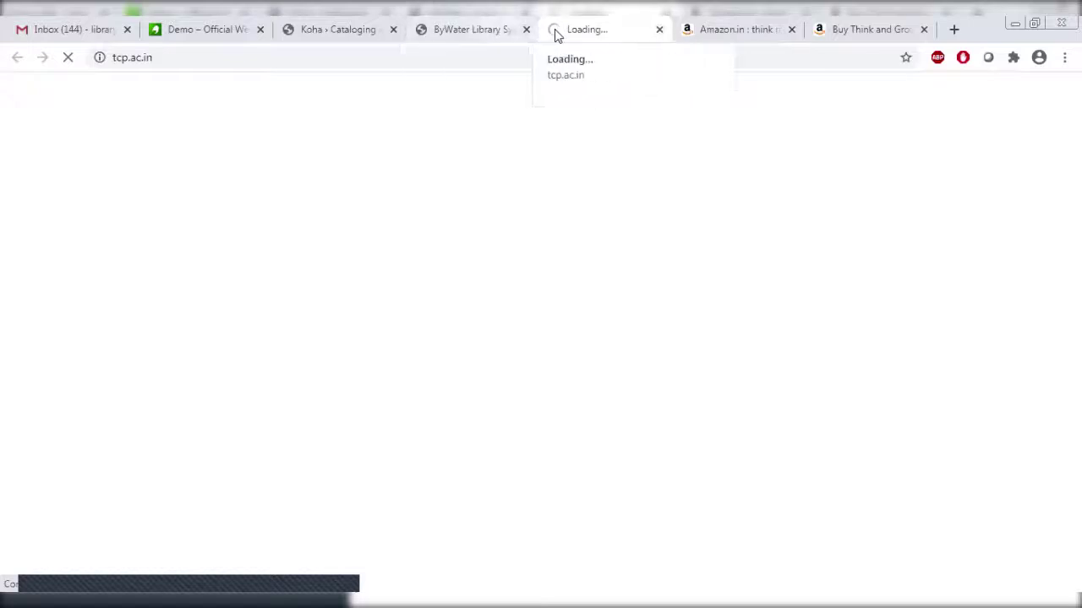
{"action": "left_click", "coordinate": [659, 30]}
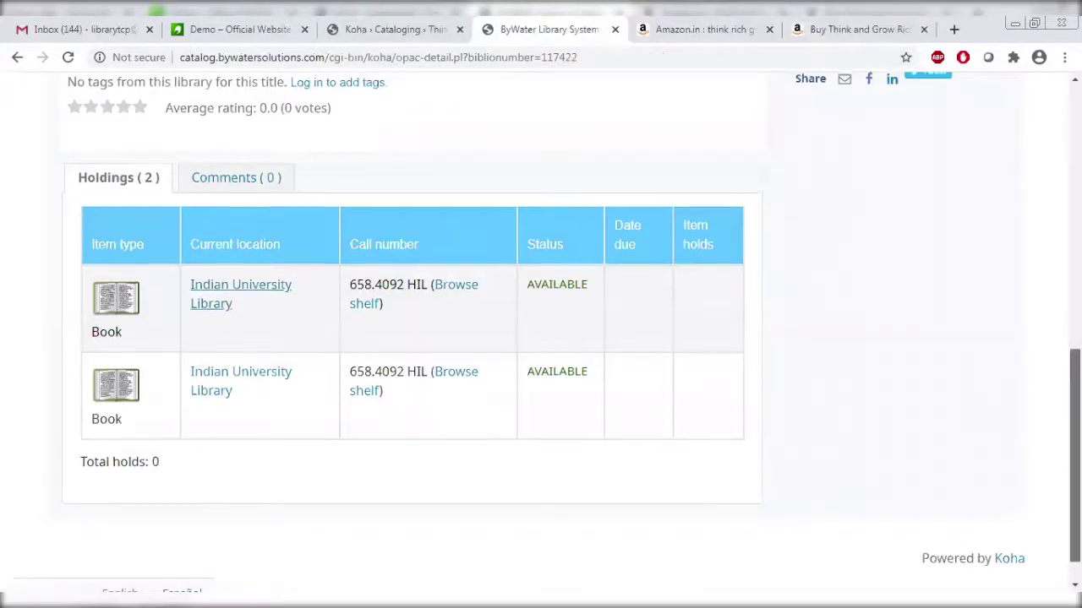
{"action": "scroll", "coordinate": [541, 338], "scroll_direction": "up", "scroll_amount": 6}
{"action": "scroll", "coordinate": [296, 506], "scroll_direction": "up", "scroll_amount": 1}
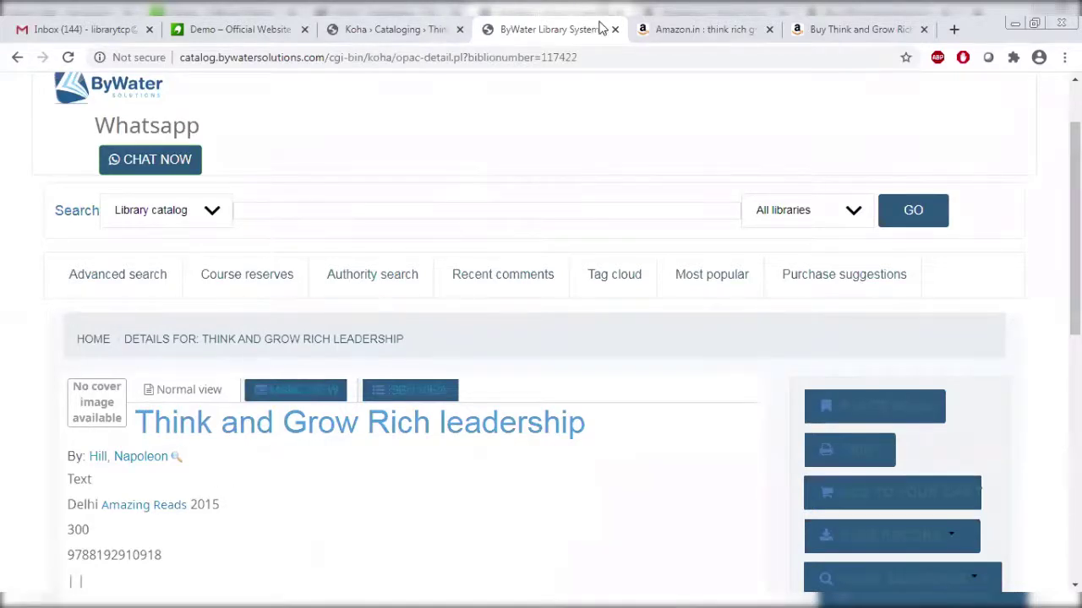
Return to the staff client and open New from Z39.50/SRU on the Cataloging page.
{"action": "left_click", "coordinate": [407, 26]}
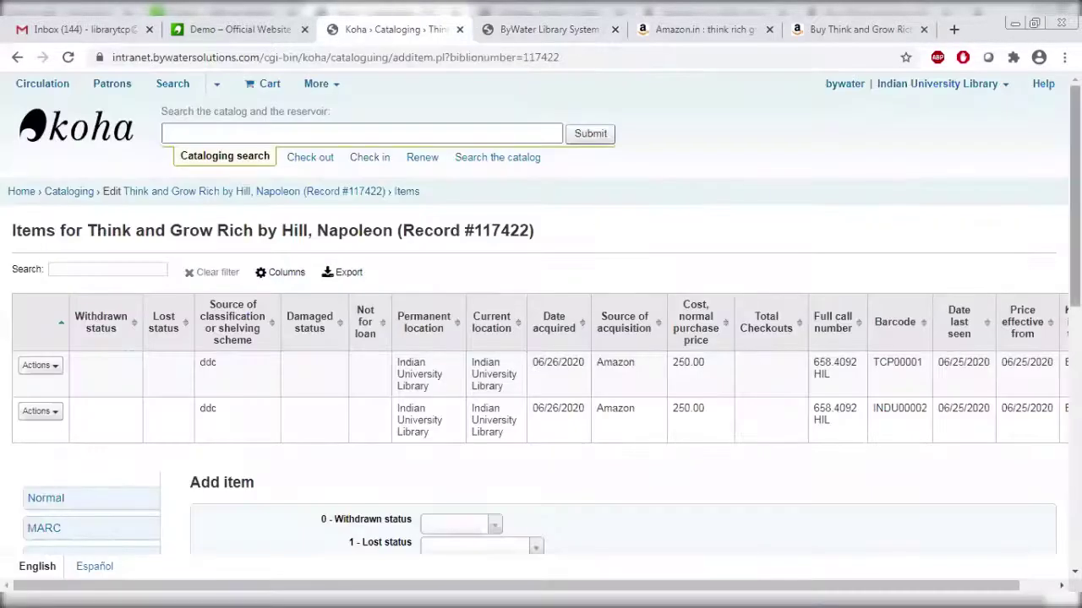
{"action": "scroll", "coordinate": [540, 338], "scroll_direction": "down", "scroll_amount": 6}
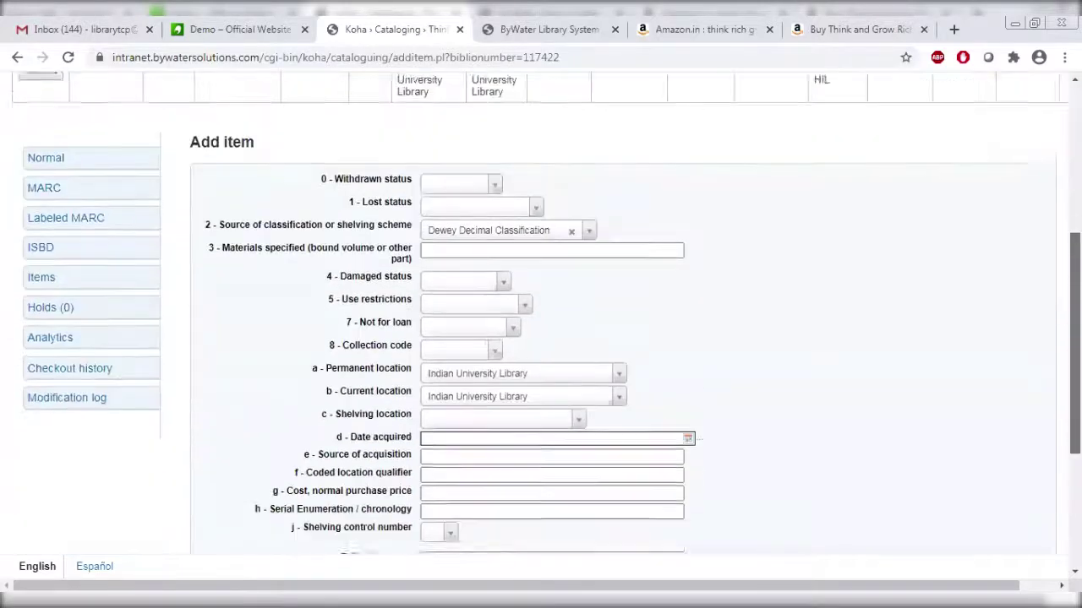
{"action": "scroll", "coordinate": [540, 338], "scroll_direction": "up", "scroll_amount": 6}
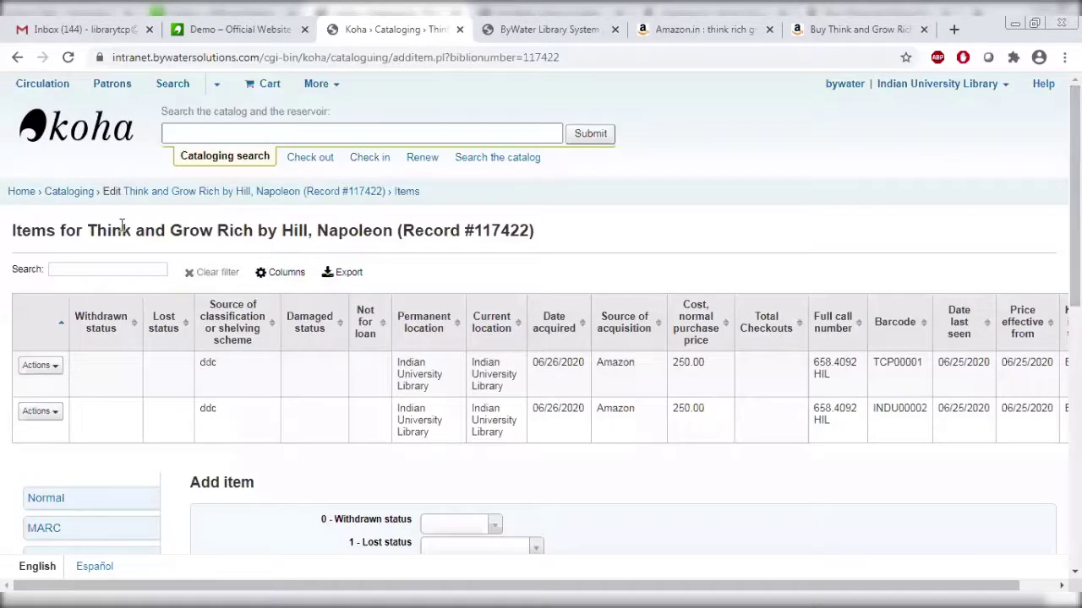
{"action": "left_click", "coordinate": [66, 197]}
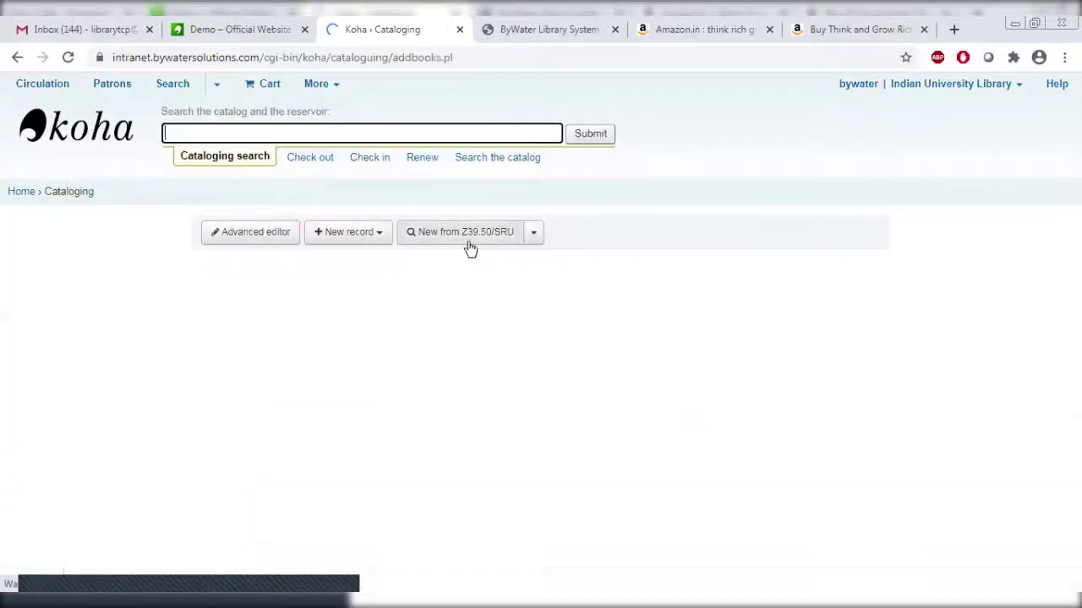
{"action": "left_click", "coordinate": [467, 237]}
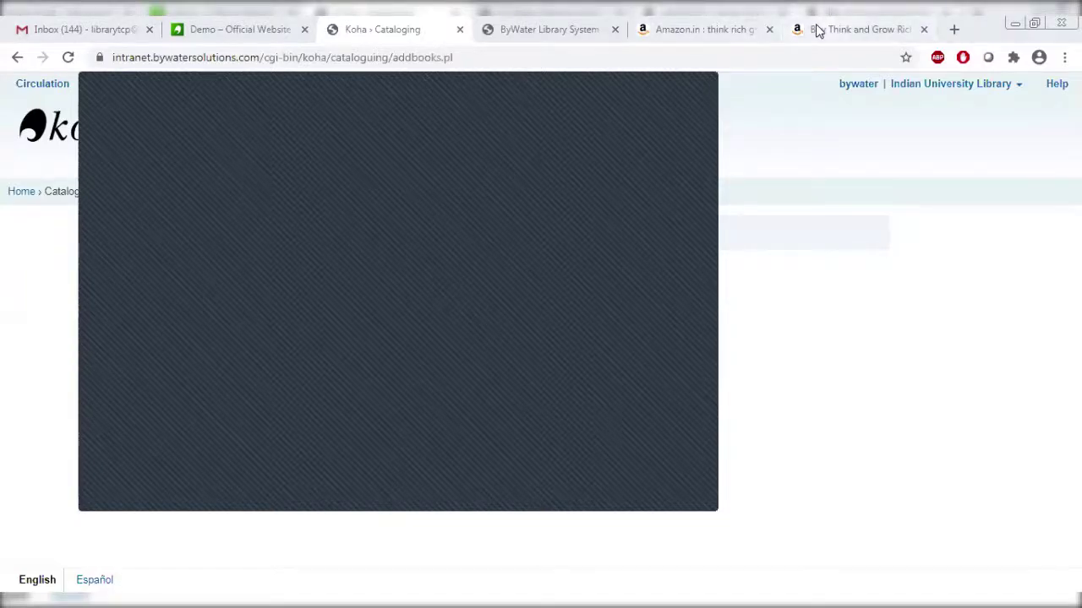
Close the extra product tab and search Amazon for 'rich dad and poor dad'.
{"action": "left_click", "coordinate": [700, 30]}
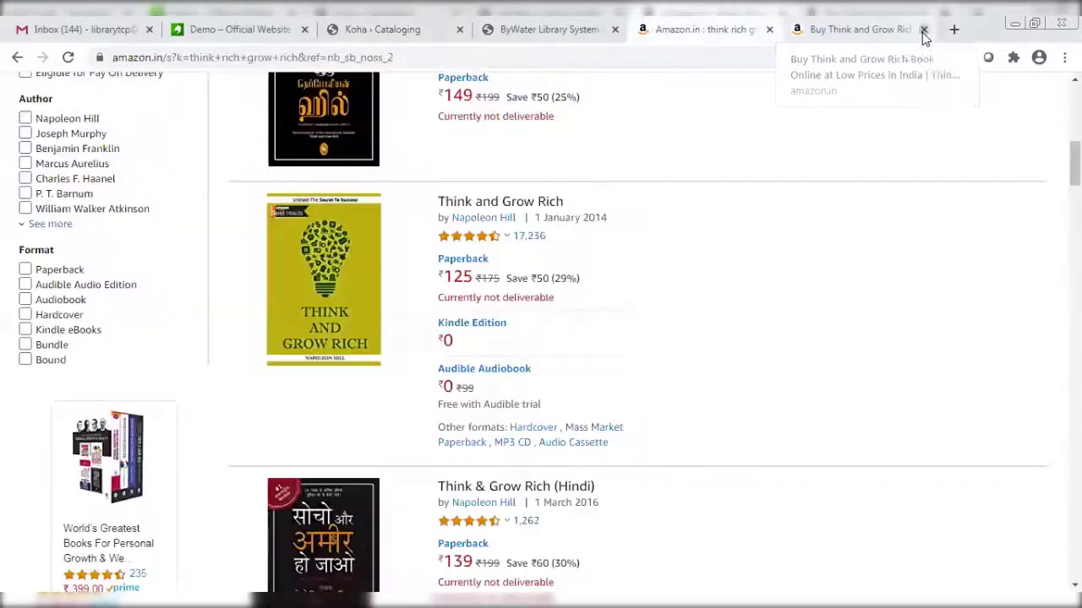
{"action": "left_click", "coordinate": [923, 30]}
{"action": "scroll", "coordinate": [499, 116], "scroll_direction": "up", "scroll_amount": 10}
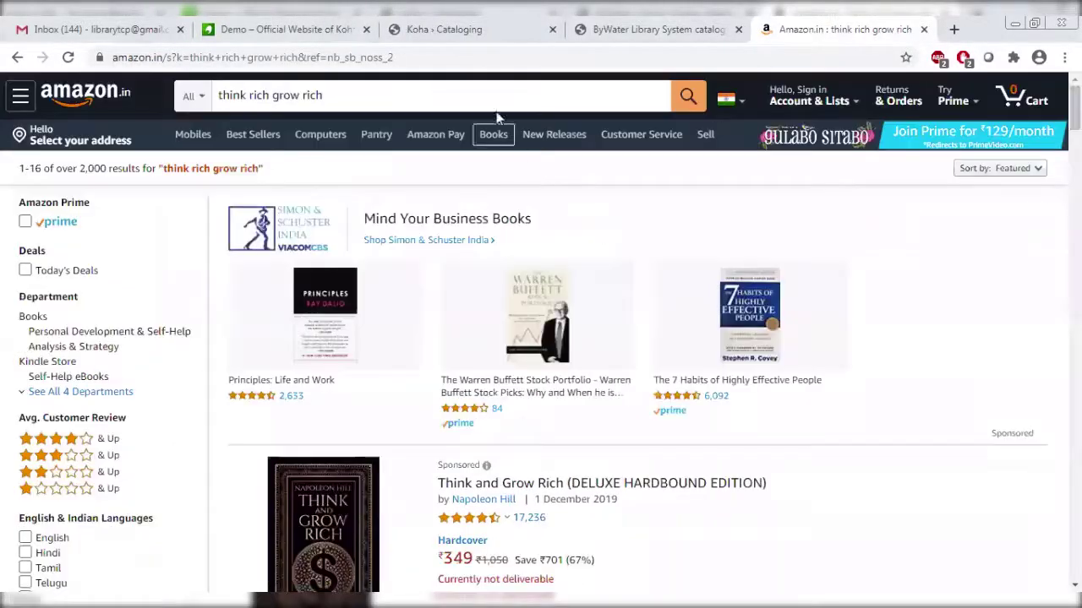
{"action": "left_click_drag", "start_coordinate": [472, 100], "coordinate": [93, 99]}
{"action": "type", "text": "rid"}
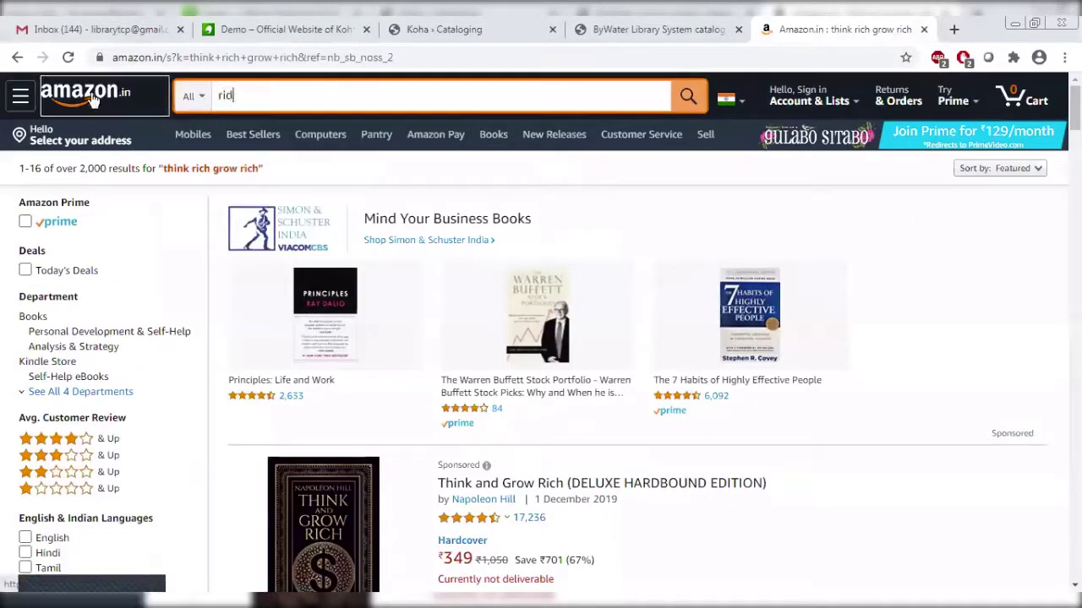
{"action": "type", "text": "h da"}
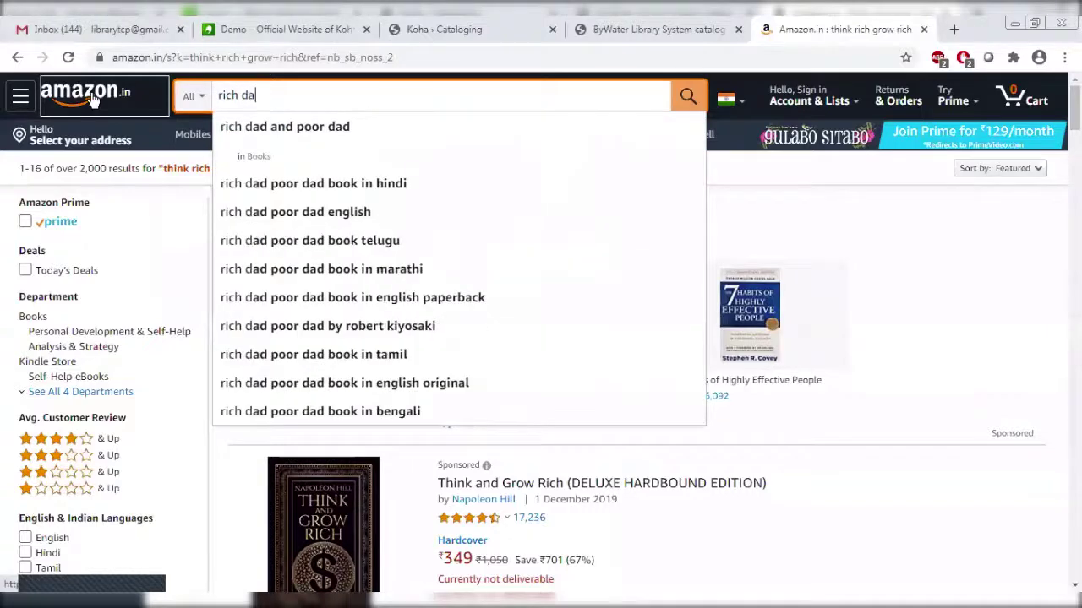
{"action": "left_click", "coordinate": [276, 135]}
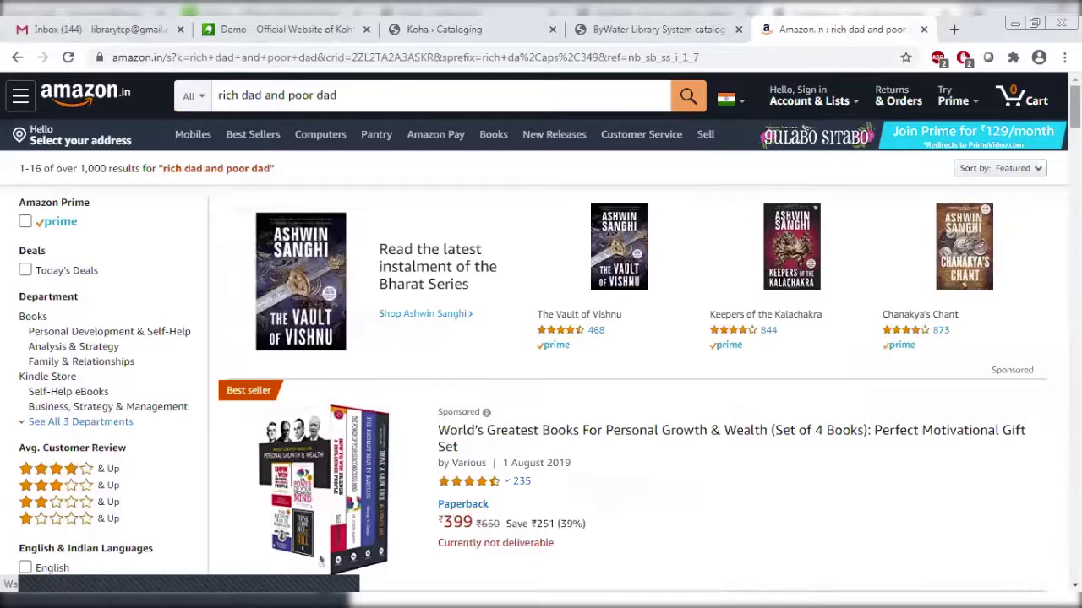
{"action": "scroll", "coordinate": [320, 558], "scroll_direction": "down", "scroll_amount": 5}
{"action": "scroll", "coordinate": [320, 553], "scroll_direction": "up", "scroll_amount": 1}
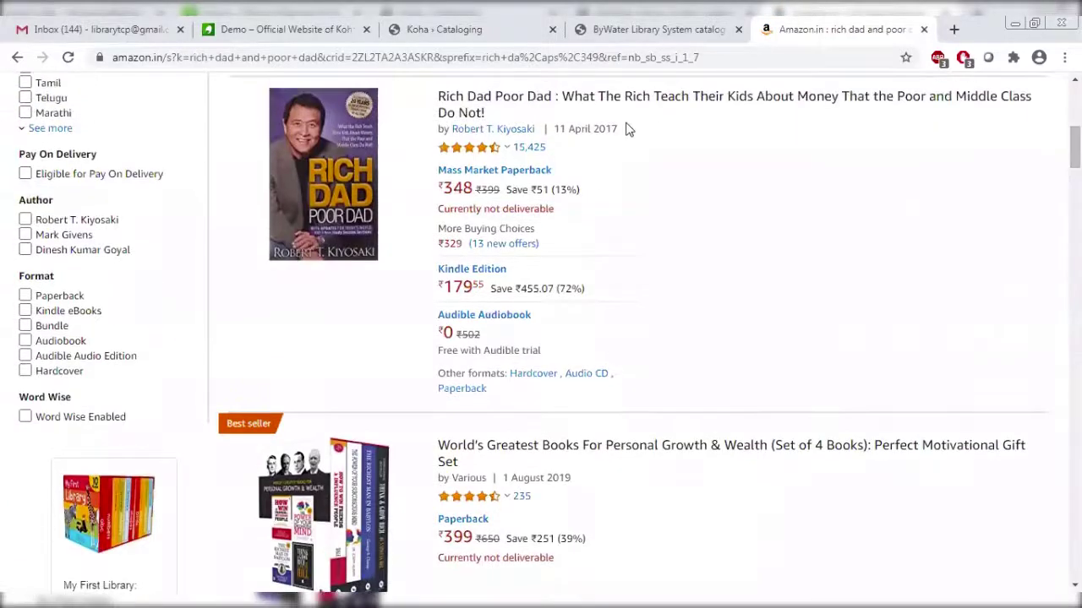
{"action": "left_click", "coordinate": [597, 105]}
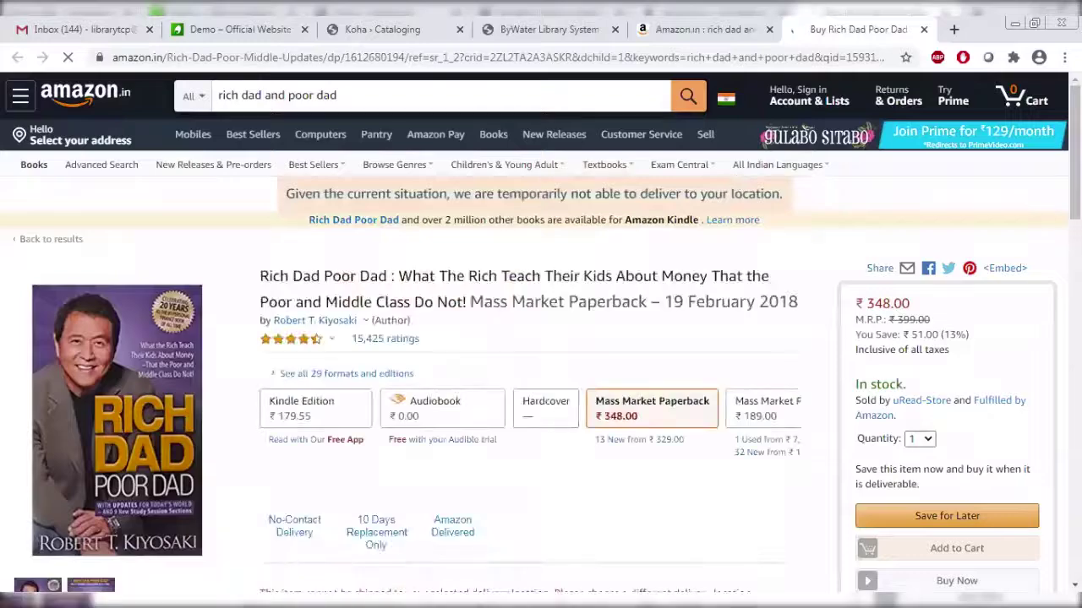
{"action": "scroll", "coordinate": [541, 338], "scroll_direction": "down", "scroll_amount": 1}
{"action": "scroll", "coordinate": [541, 338], "scroll_direction": "down", "scroll_amount": 15}
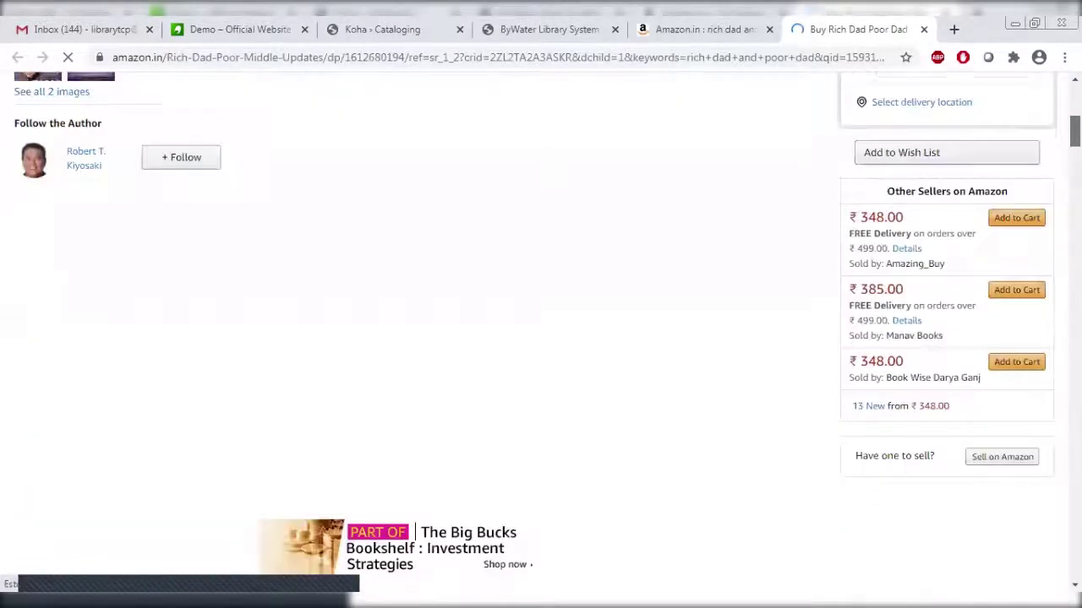
{"action": "scroll", "coordinate": [340, 366], "scroll_direction": "down", "scroll_amount": 6}
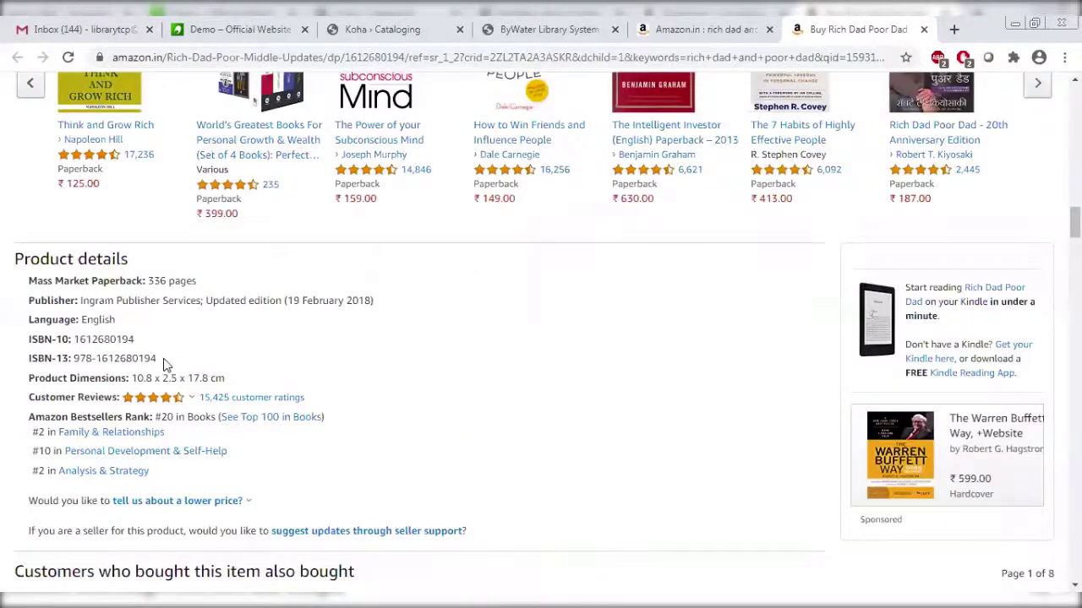
{"action": "left_click_drag", "start_coordinate": [159, 359], "coordinate": [74, 358]}
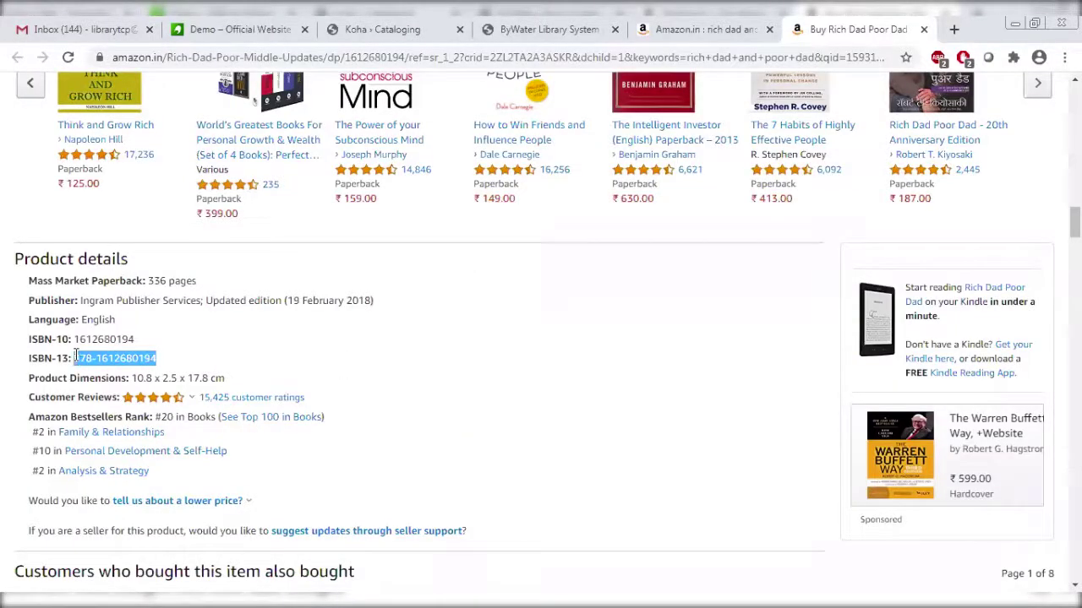
{"action": "left_click", "coordinate": [342, 27]}
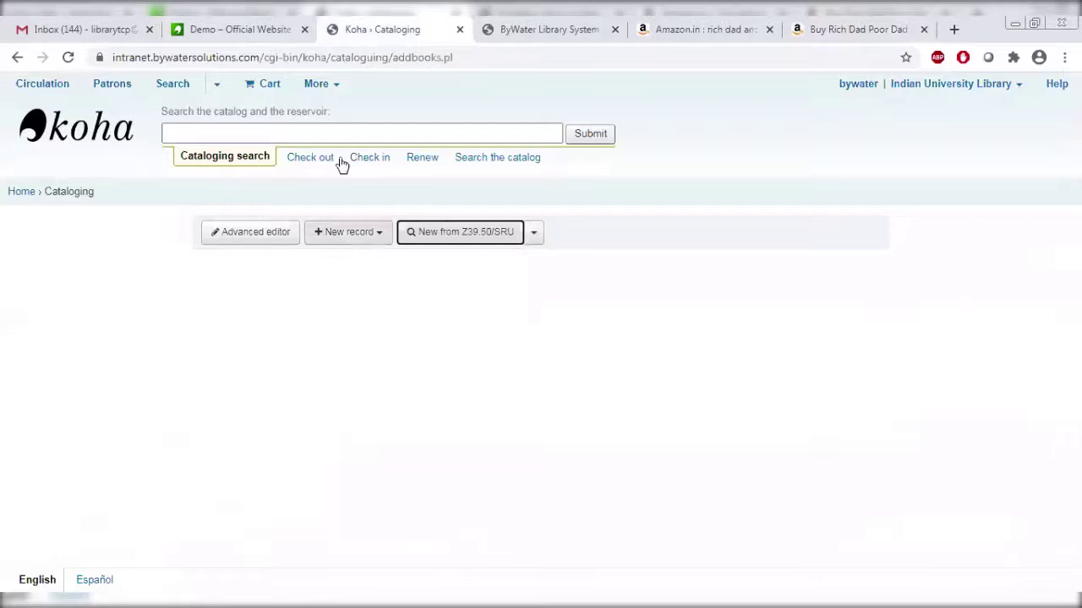
{"action": "left_click", "coordinate": [519, 25]}
{"action": "left_click", "coordinate": [386, 29]}
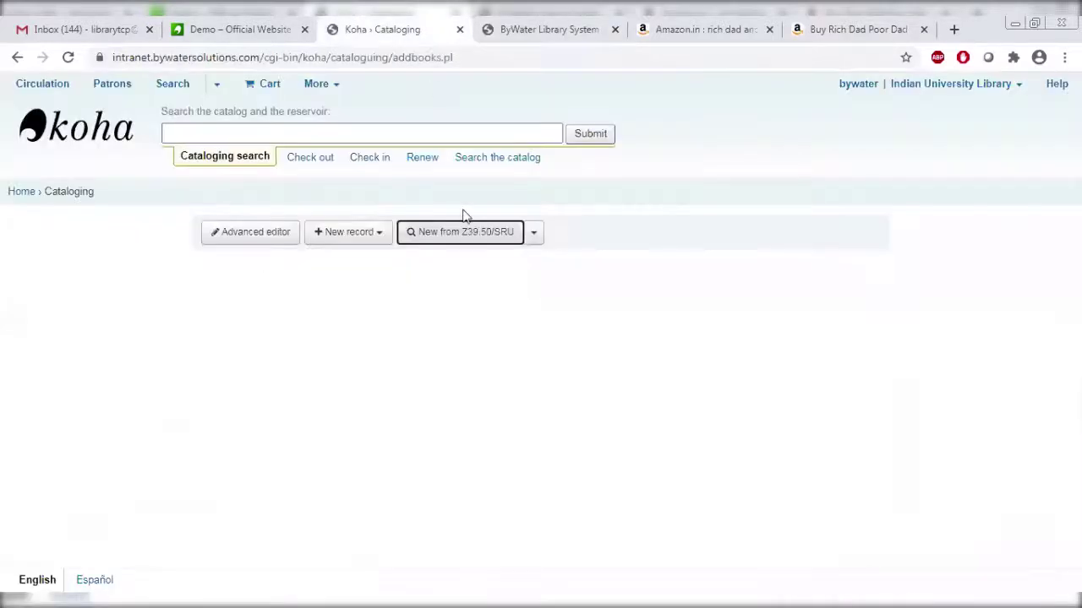
{"action": "left_click", "coordinate": [460, 242]}
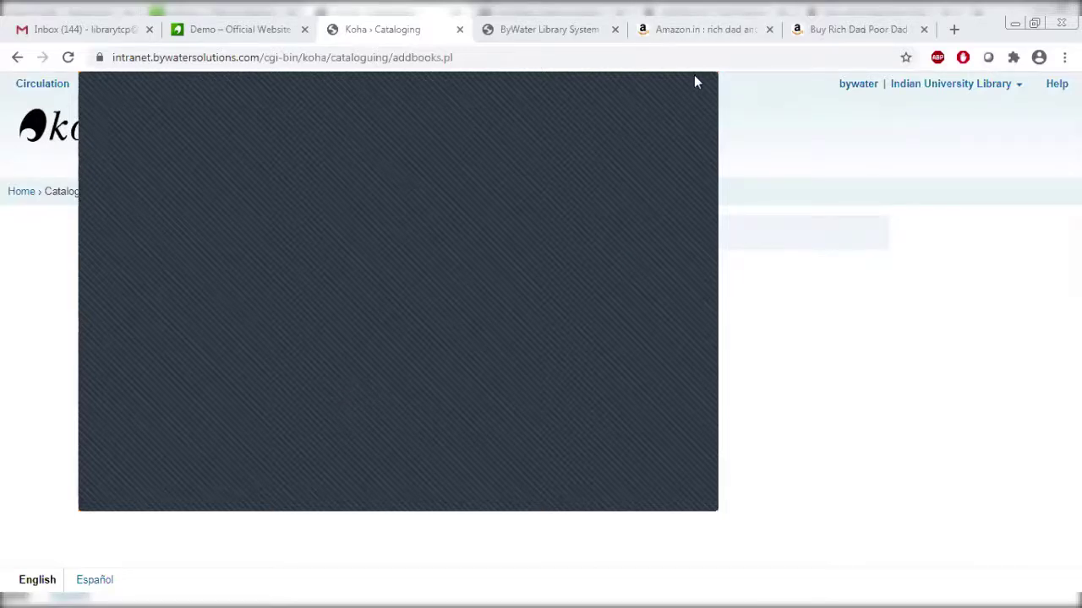
{"action": "left_click", "coordinate": [473, 274]}
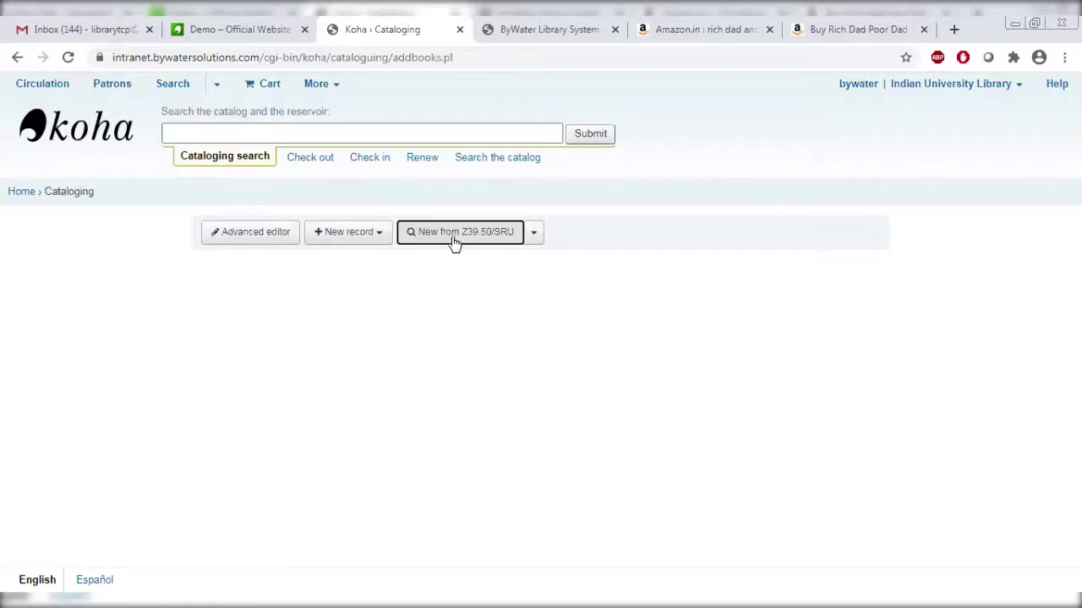
{"action": "left_click", "coordinate": [454, 242]}
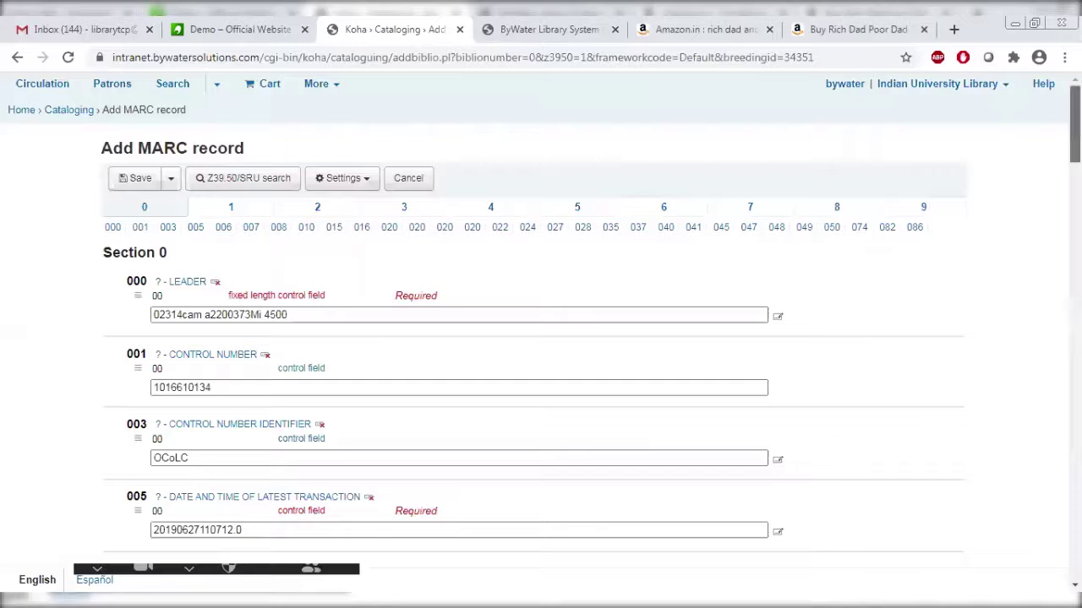
{"action": "scroll", "coordinate": [533, 338], "scroll_direction": "down", "scroll_amount": 2}
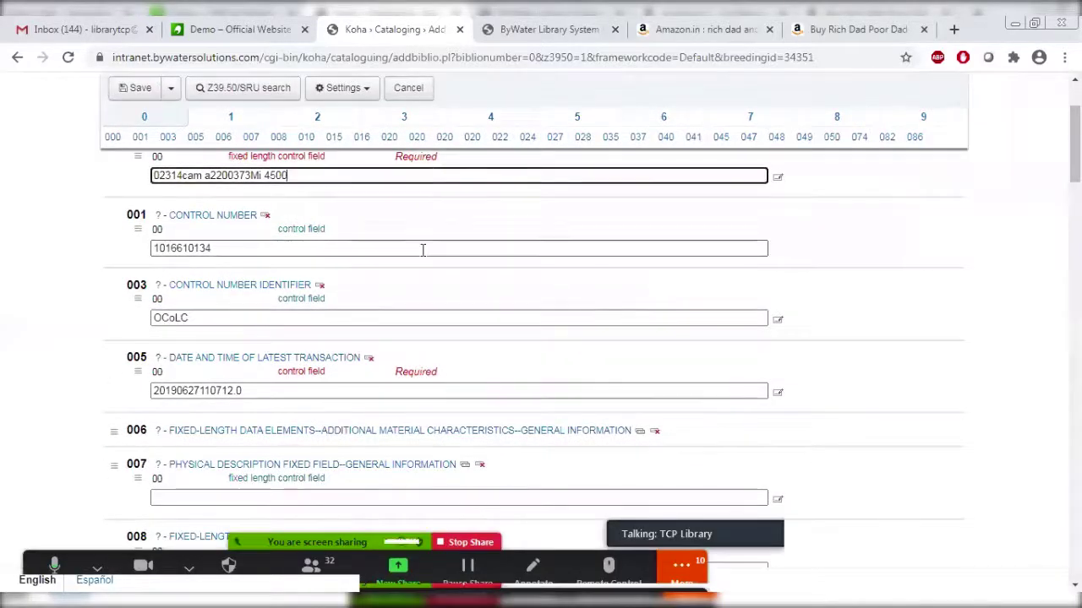
{"action": "left_click", "coordinate": [423, 246]}
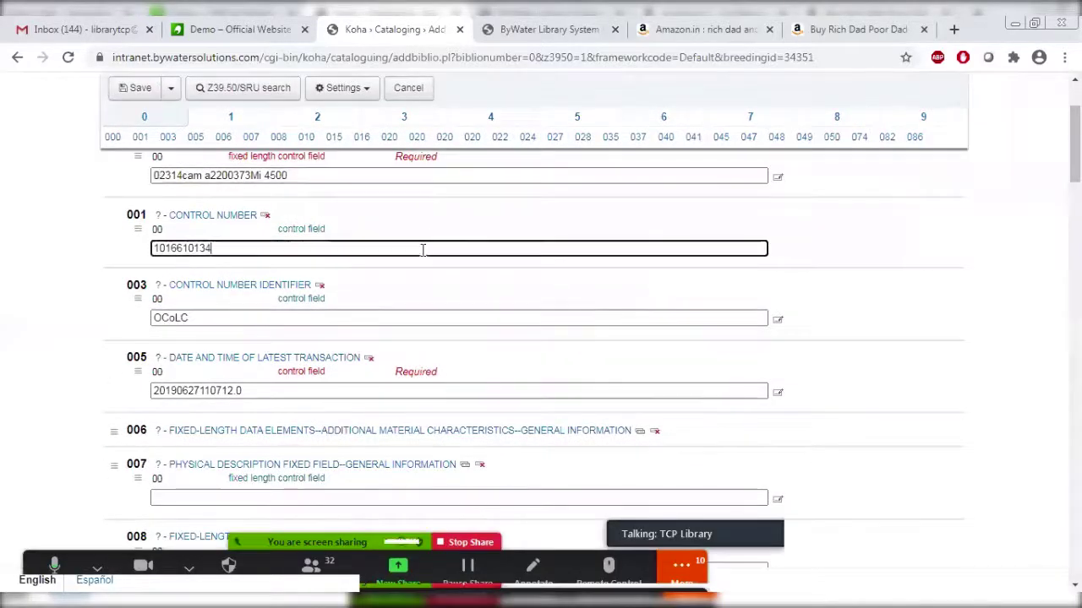
{"action": "left_click", "coordinate": [410, 323]}
{"action": "scroll", "coordinate": [410, 324], "scroll_direction": "down", "scroll_amount": 3}
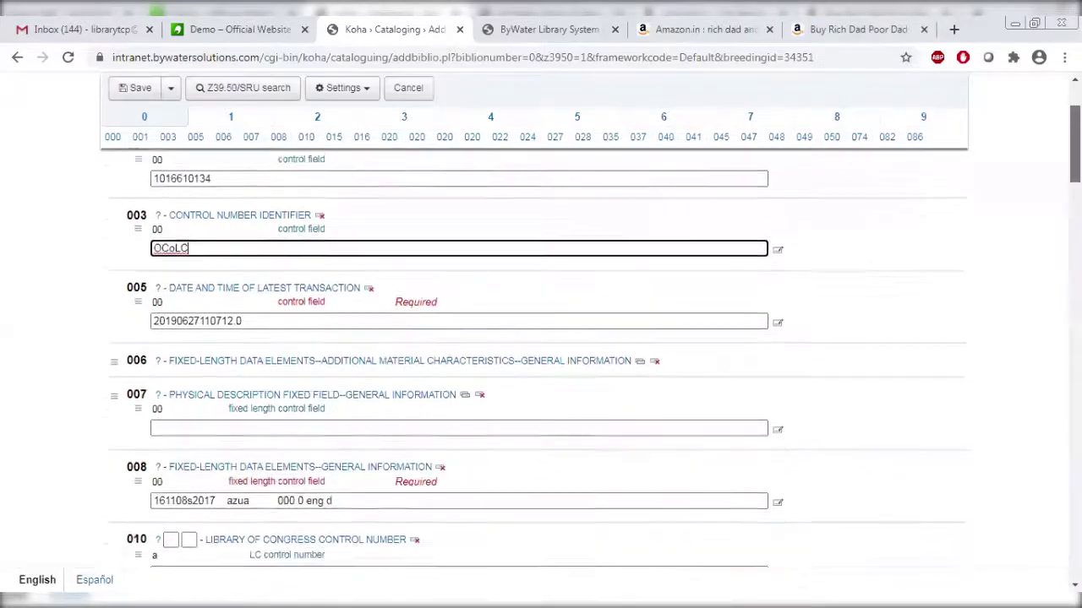
{"action": "scroll", "coordinate": [541, 338], "scroll_direction": "down", "scroll_amount": 1}
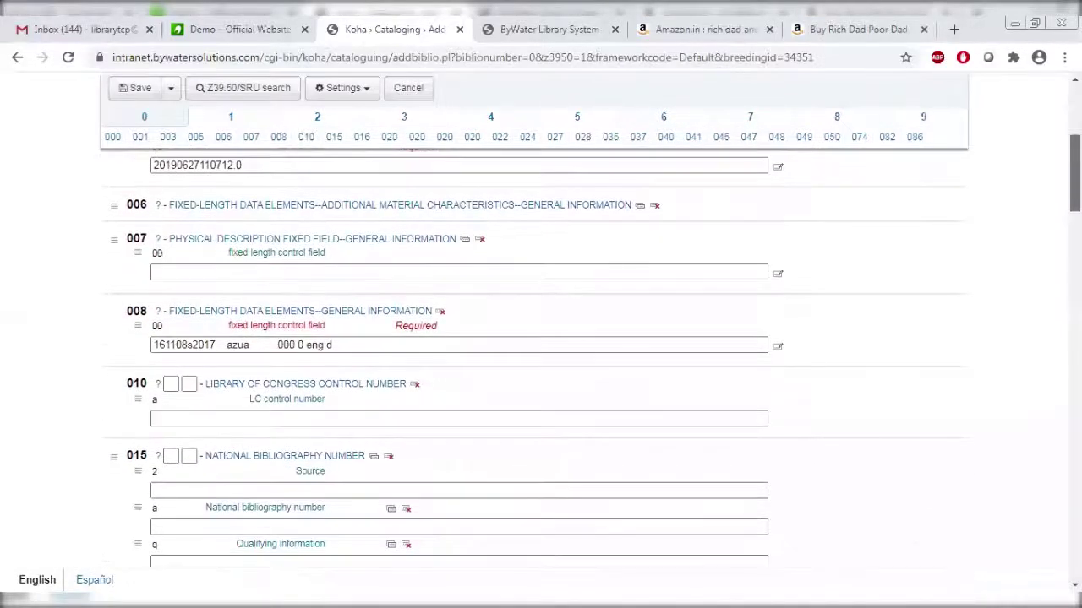
{"action": "scroll", "coordinate": [541, 355], "scroll_direction": "up", "scroll_amount": 3}
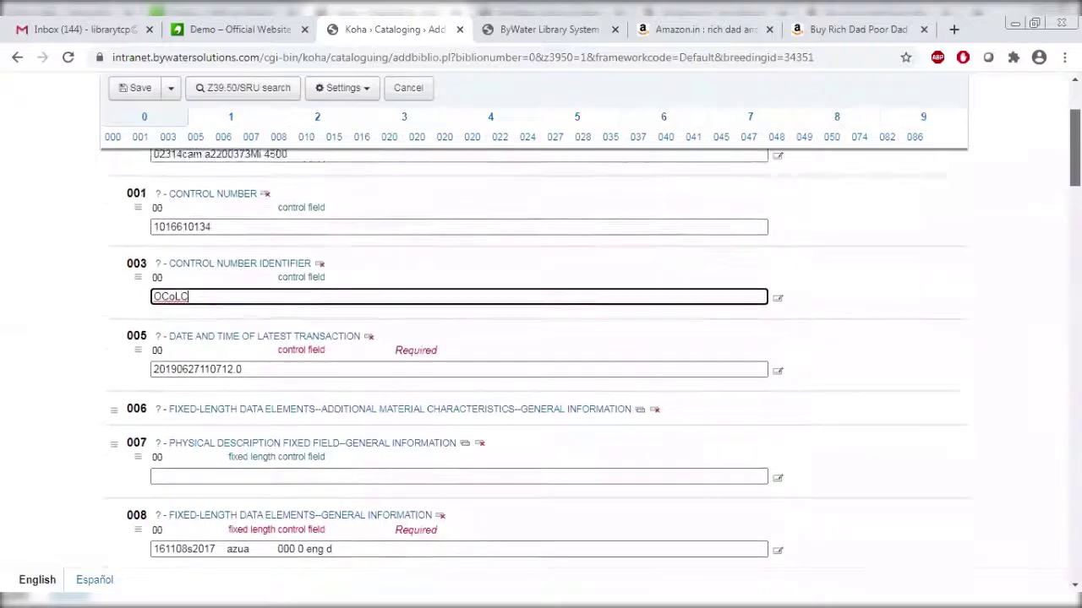
{"action": "scroll", "coordinate": [541, 355], "scroll_direction": "down", "scroll_amount": 8}
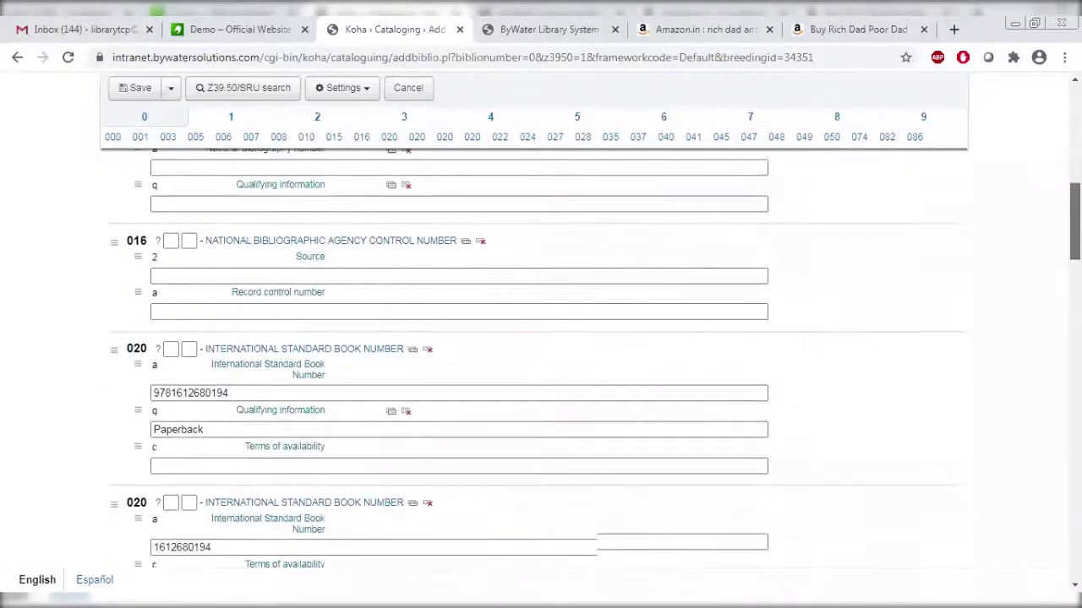
{"action": "scroll", "coordinate": [385, 397], "scroll_direction": "down", "scroll_amount": 1}
{"action": "left_click", "coordinate": [369, 372]}
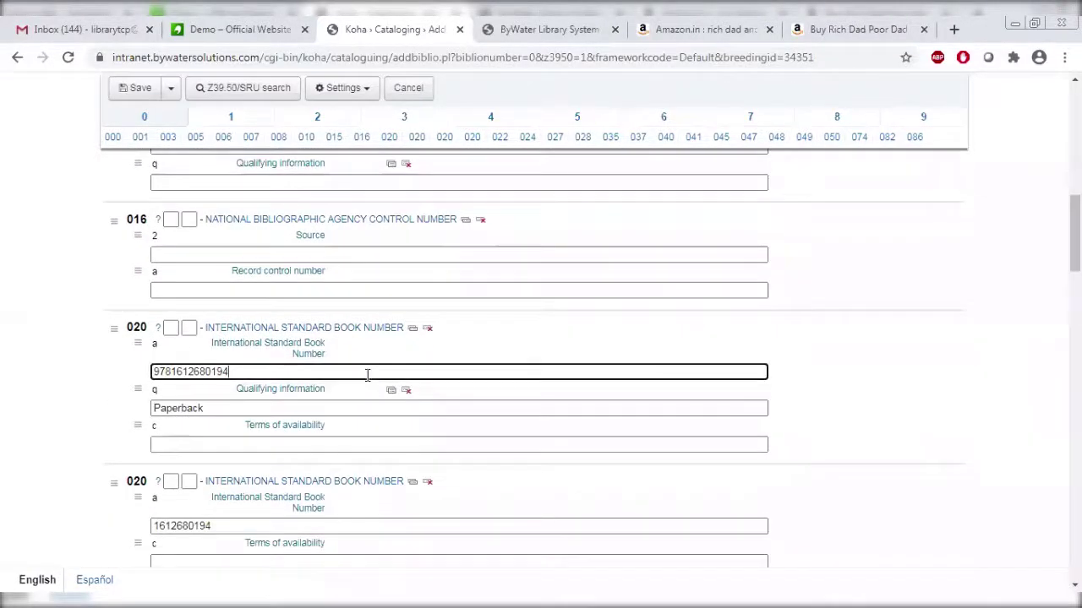
{"action": "scroll", "coordinate": [459, 355], "scroll_direction": "down", "scroll_amount": 2}
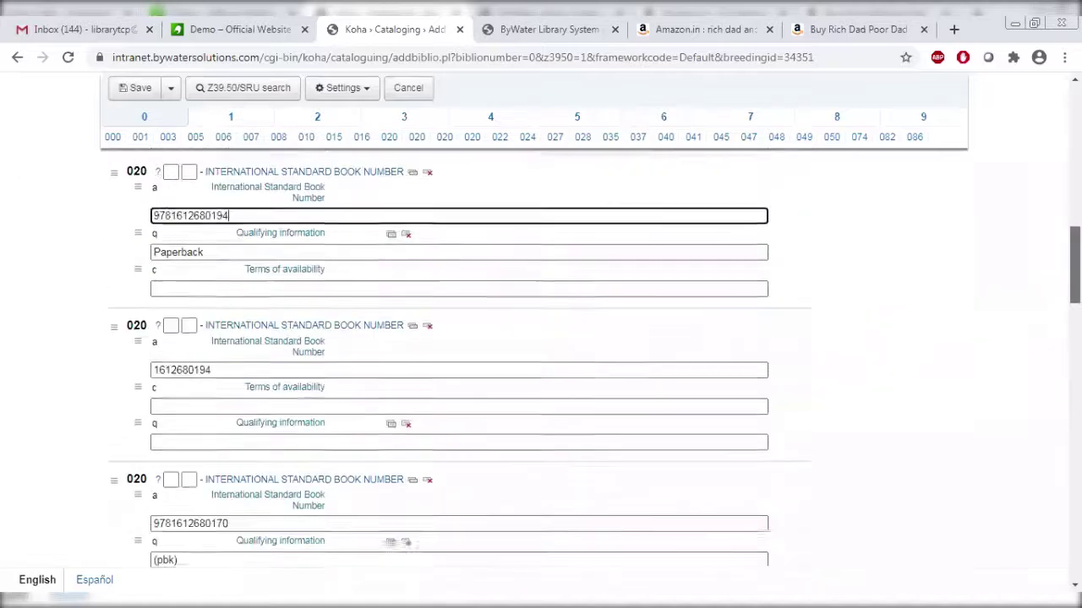
{"action": "scroll", "coordinate": [541, 338], "scroll_direction": "down", "scroll_amount": 2}
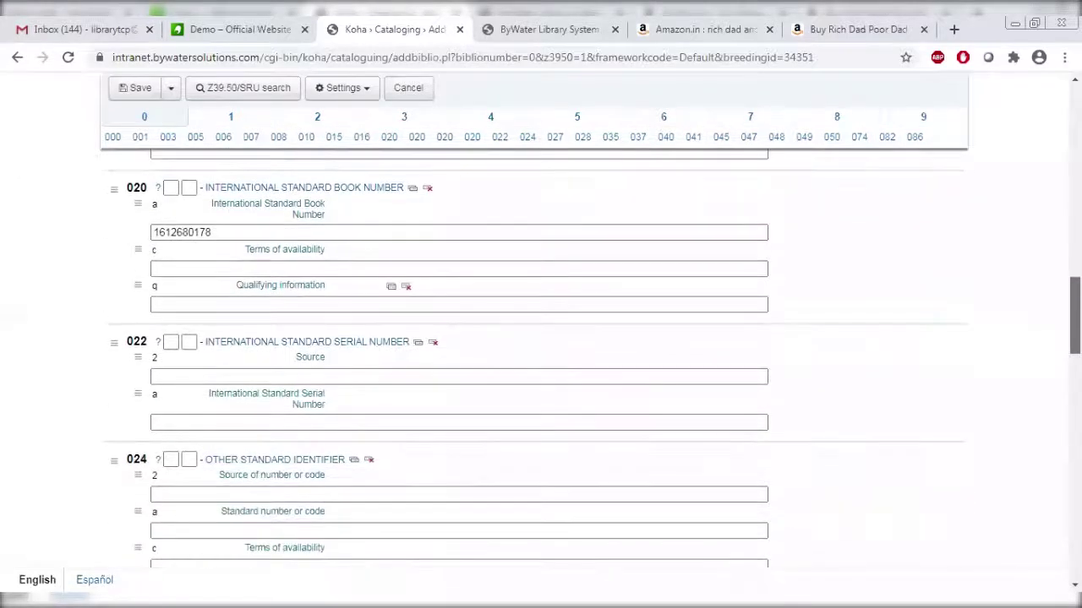
{"action": "scroll", "coordinate": [541, 355], "scroll_direction": "down", "scroll_amount": 6}
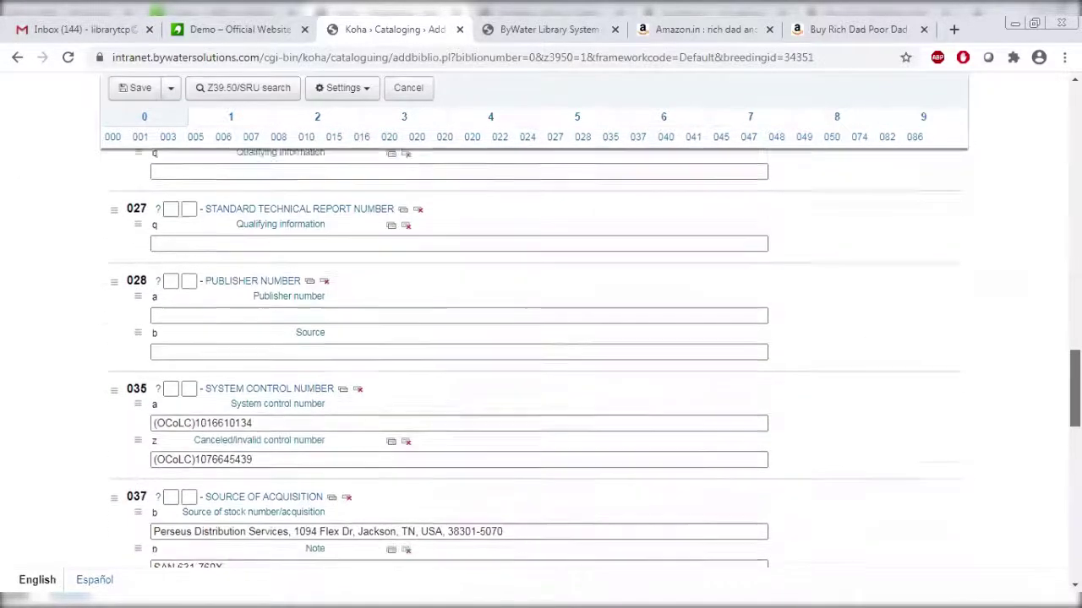
{"action": "scroll", "coordinate": [541, 355], "scroll_direction": "down", "scroll_amount": 5}
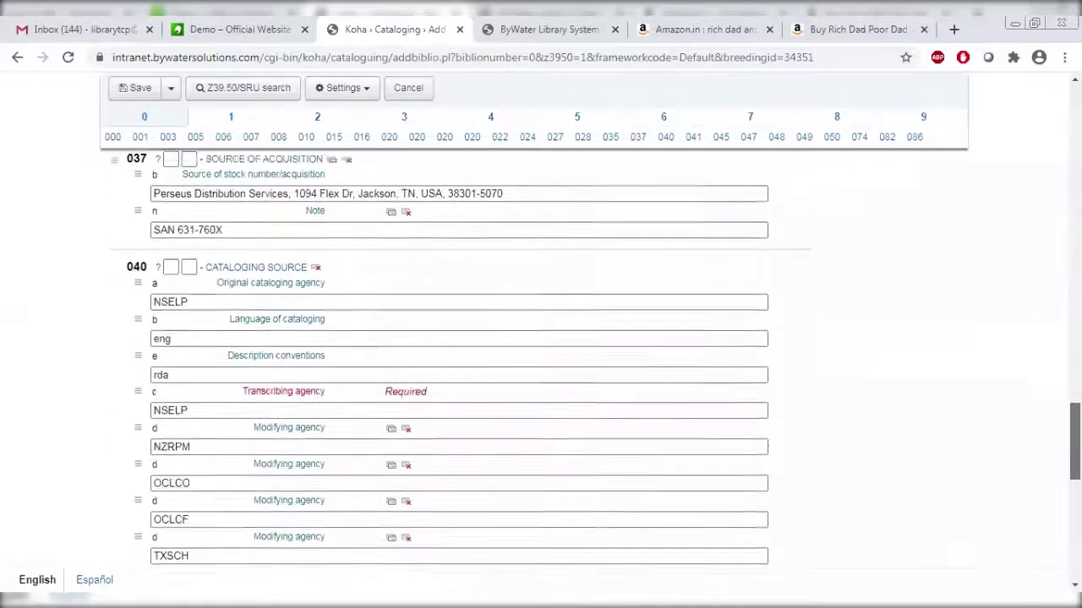
{"action": "scroll", "coordinate": [541, 355], "scroll_direction": "down", "scroll_amount": 6}
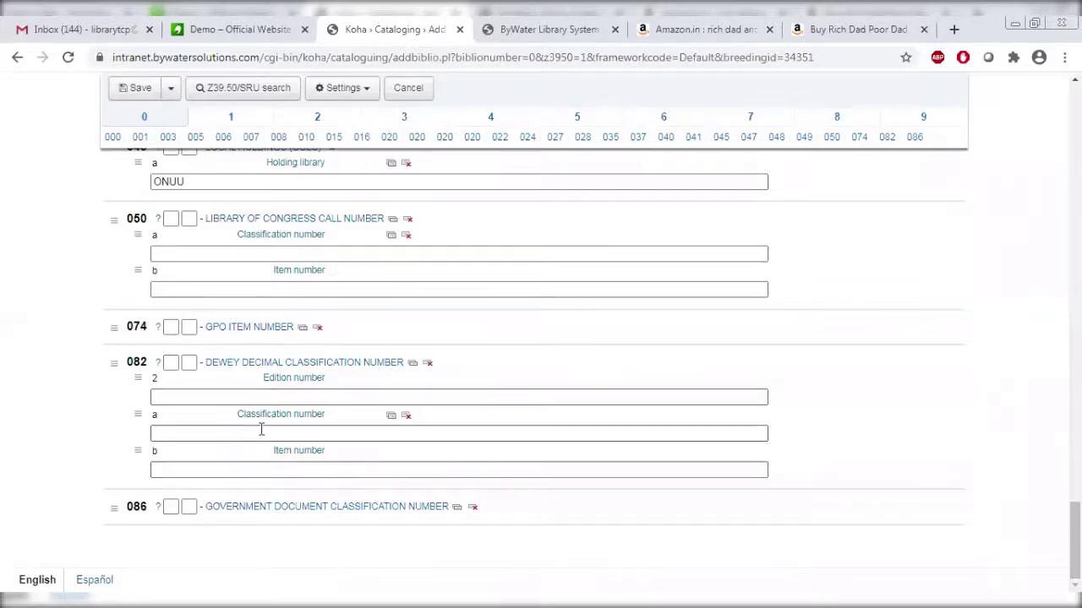
Enter 658.4092 KIY as the Dewey classification number in field 082 $a.
{"action": "left_click", "coordinate": [253, 397]}
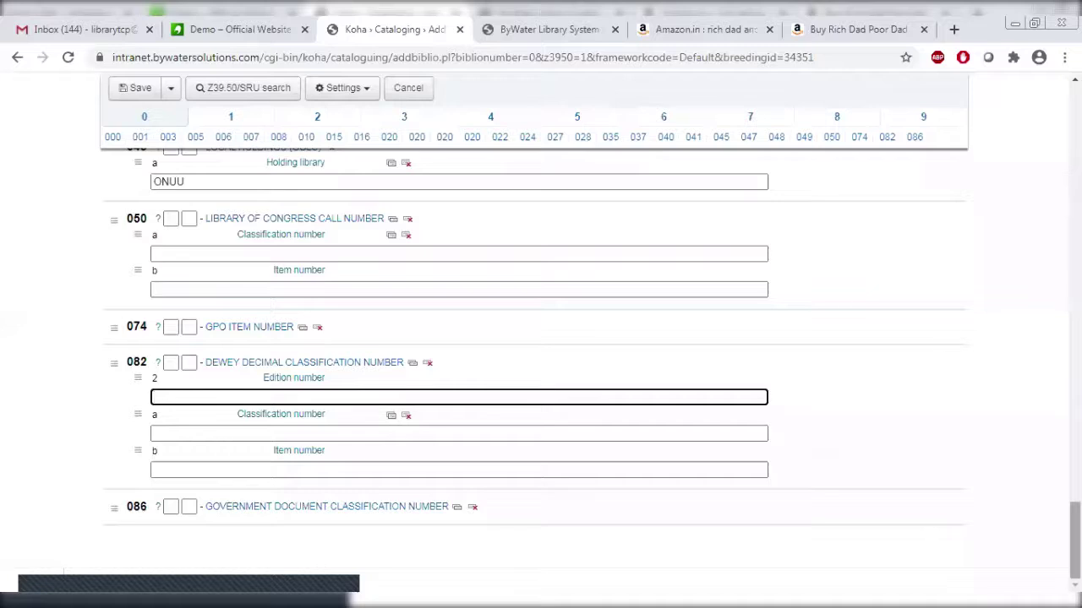
{"action": "scroll", "coordinate": [536, 356], "scroll_direction": "up", "scroll_amount": 1}
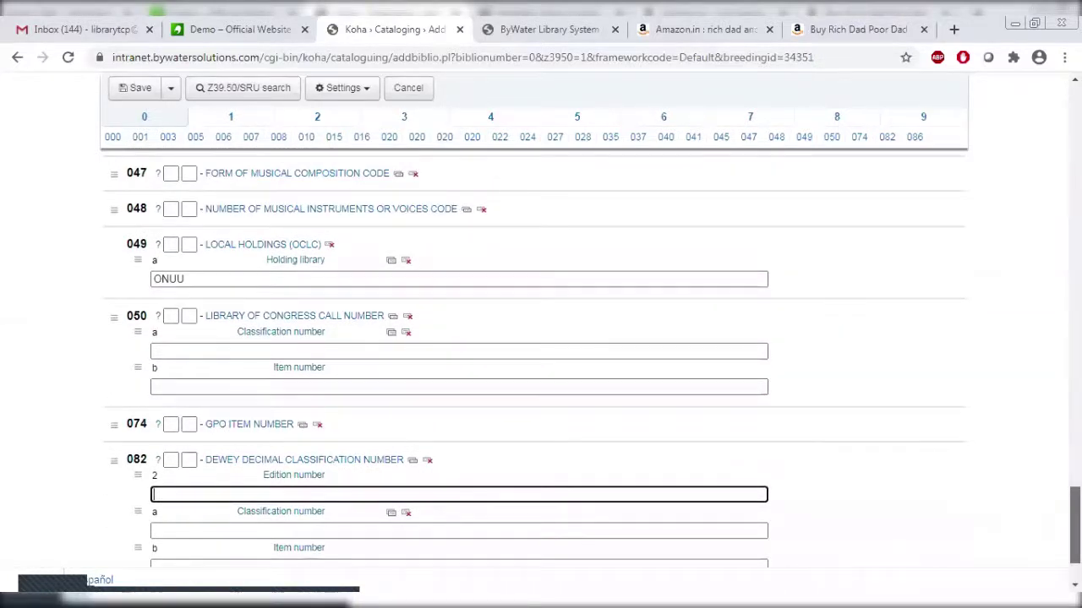
{"action": "scroll", "coordinate": [535, 356], "scroll_direction": "down", "scroll_amount": 1}
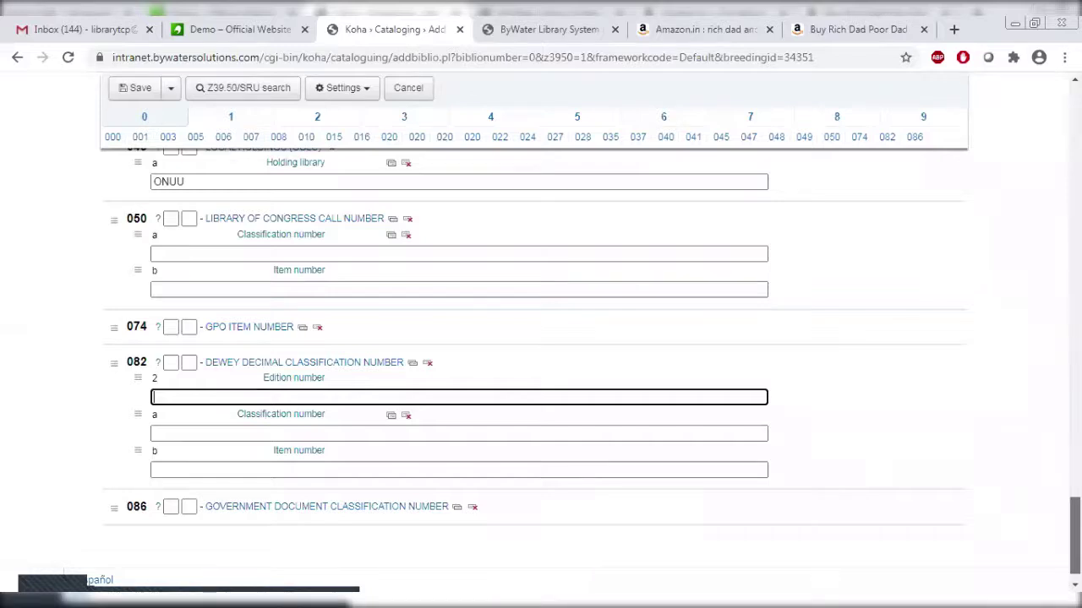
{"action": "left_click", "coordinate": [289, 435]}
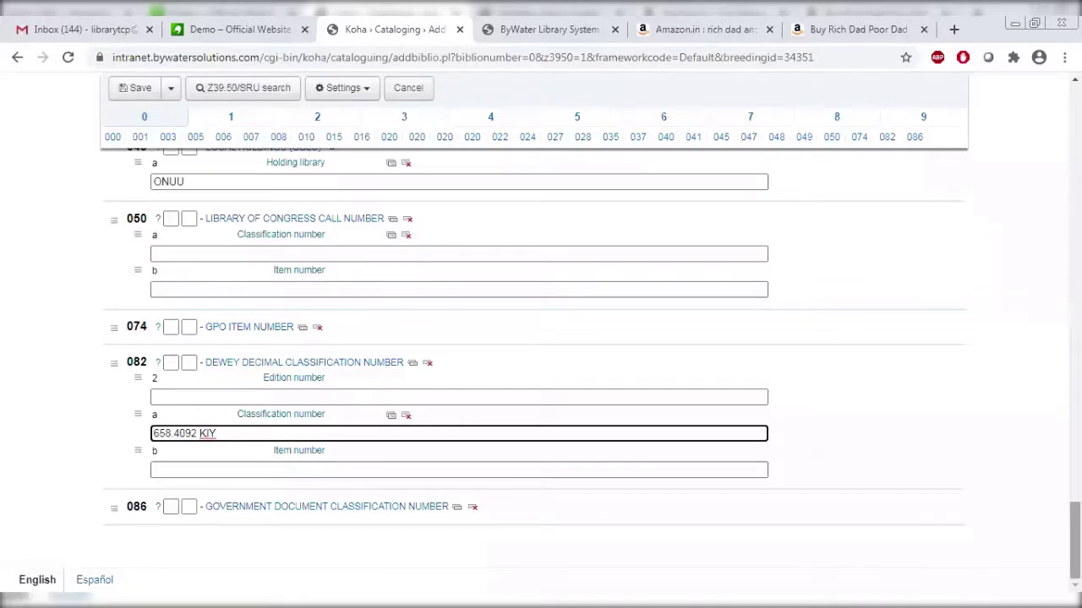
{"action": "left_click_drag", "start_coordinate": [1074, 542], "coordinate": [1073, 123]}
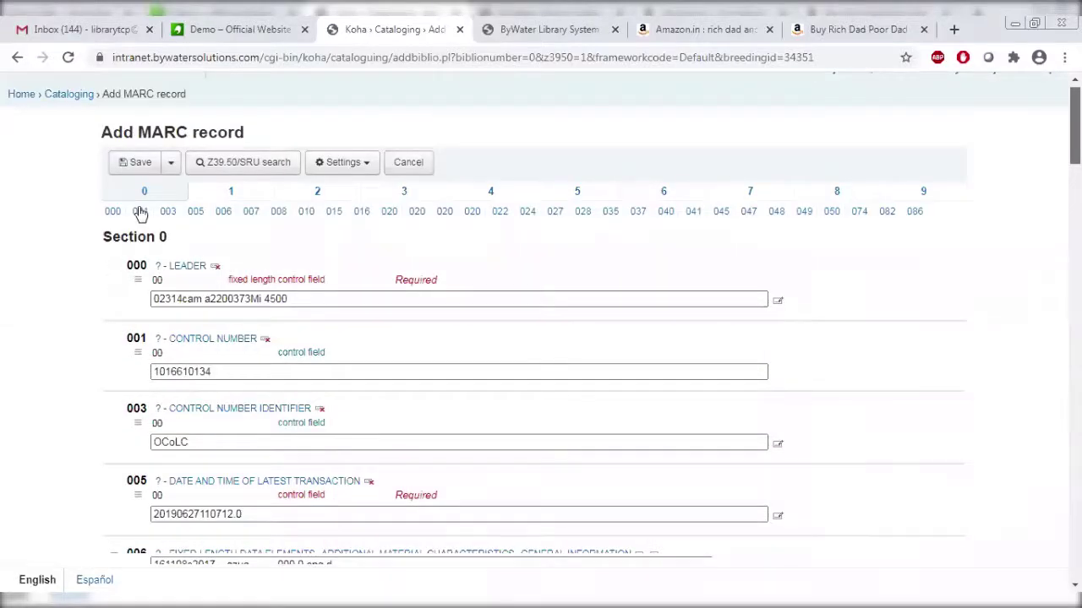
Verify the author name and relator term 'author' in field 100 on tab 1.
{"action": "left_click", "coordinate": [236, 205]}
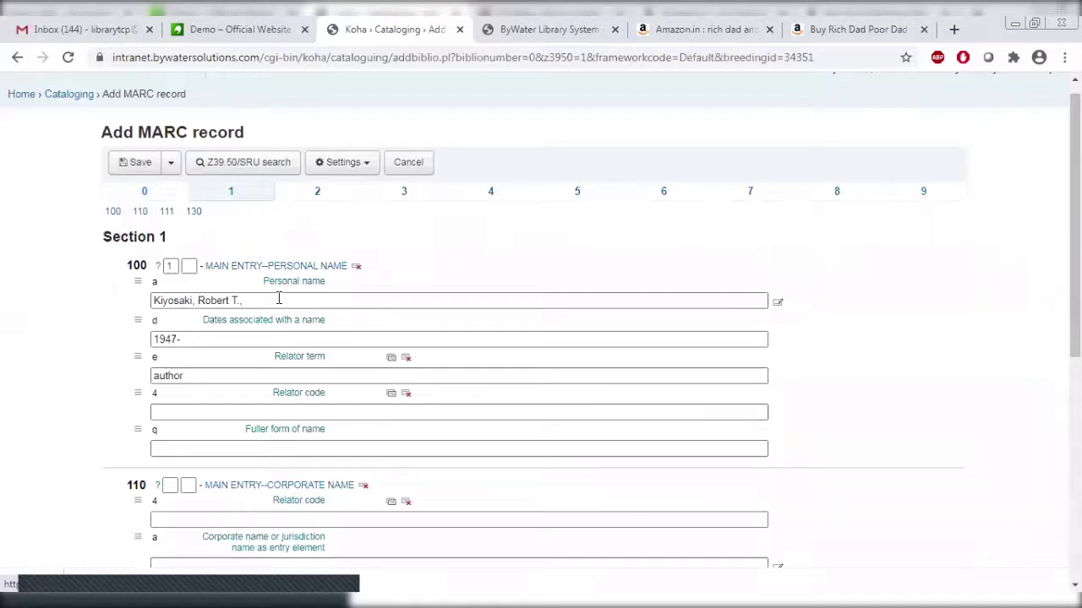
{"action": "left_click_drag", "start_coordinate": [278, 299], "coordinate": [153, 300]}
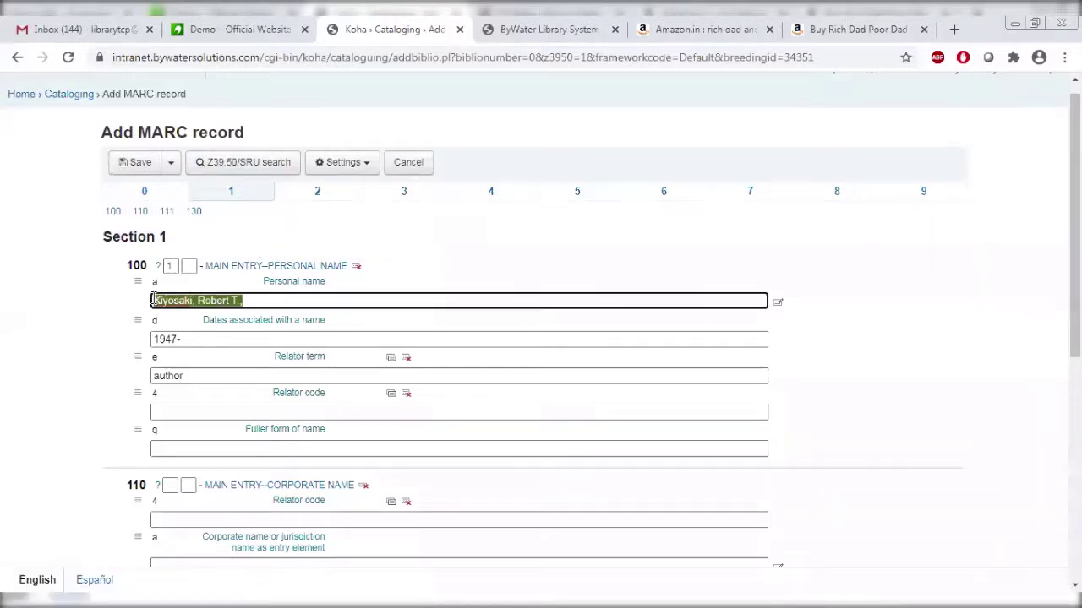
{"action": "left_click", "coordinate": [203, 341]}
{"action": "left_click_drag", "start_coordinate": [203, 380], "coordinate": [116, 376]}
{"action": "left_click_drag", "start_coordinate": [1075, 220], "coordinate": [1075, 414]}
{"action": "scroll", "coordinate": [392, 132], "scroll_direction": "up", "scroll_amount": 5}
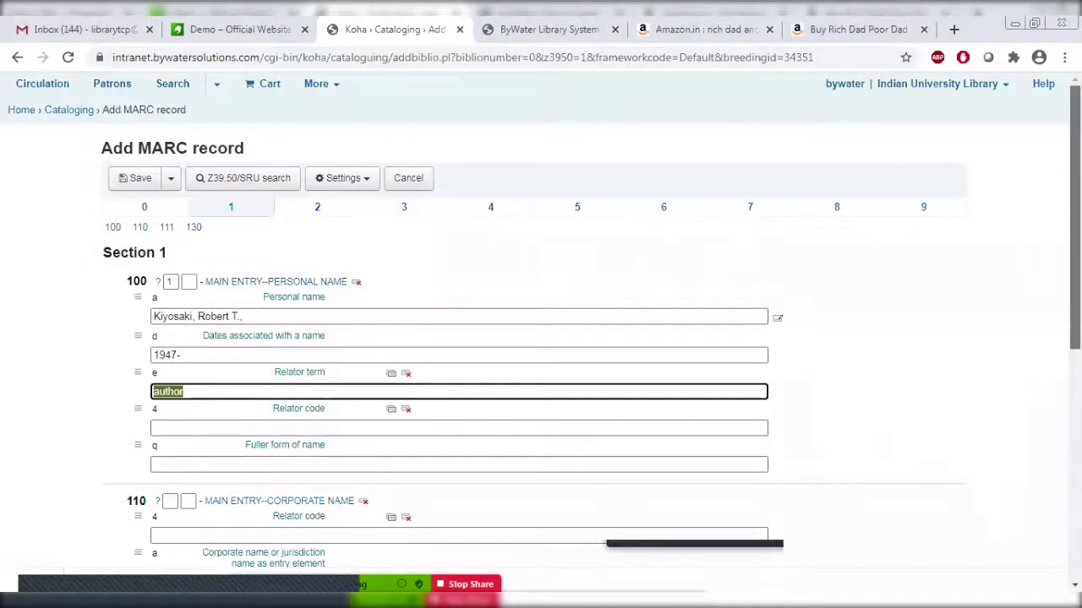
{"action": "scroll", "coordinate": [1075, 229], "scroll_direction": "down", "scroll_amount": 4}
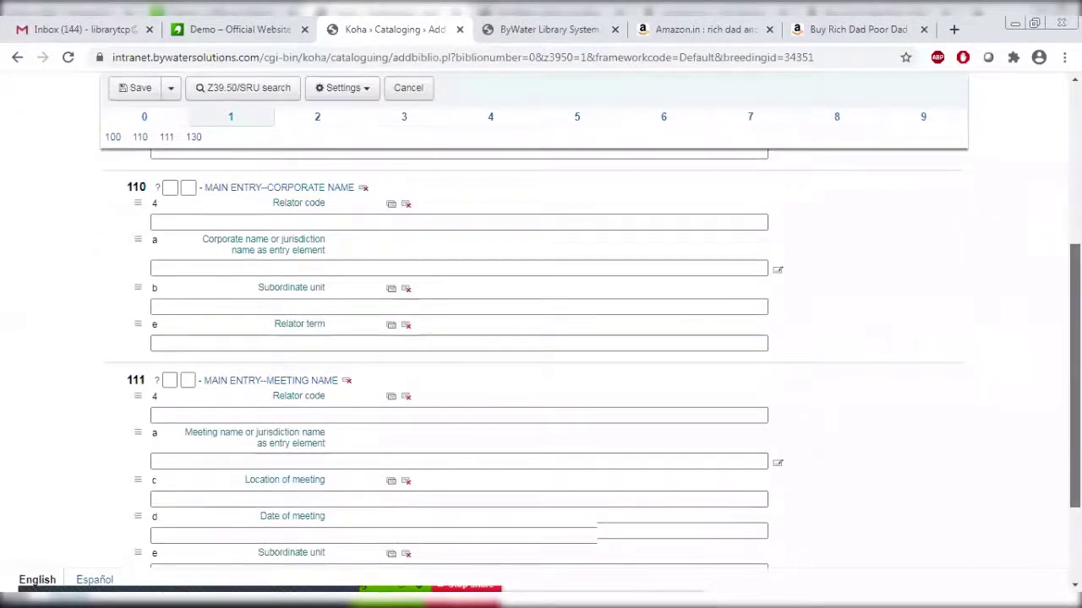
{"action": "scroll", "coordinate": [586, 341], "scroll_direction": "down", "scroll_amount": 2}
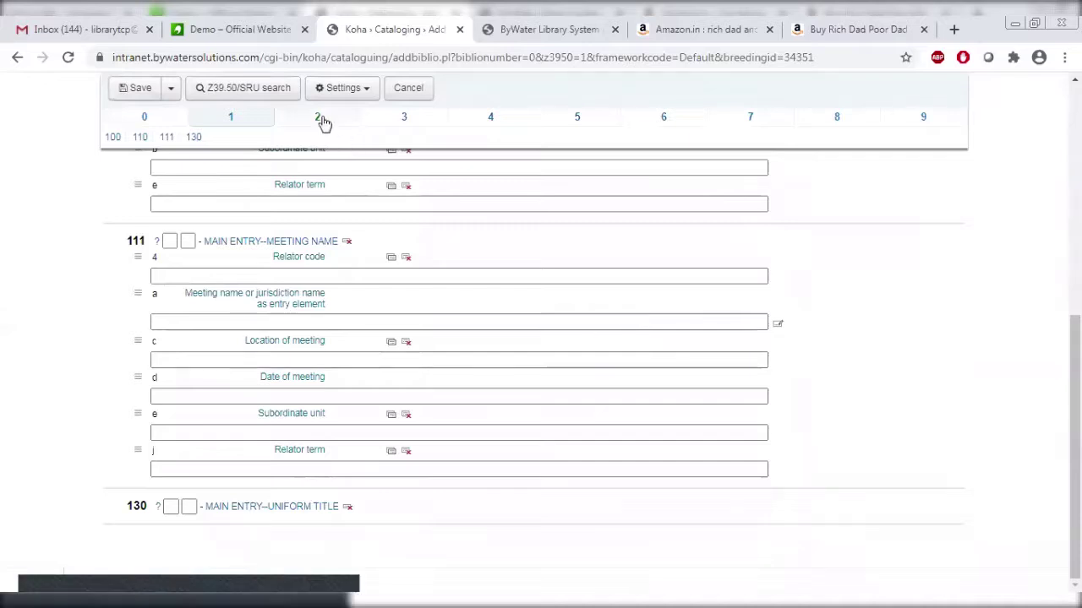
Verify the short title 'Rich dad poor dad' and the remainder of title in field 246.
{"action": "left_click", "coordinate": [318, 119]}
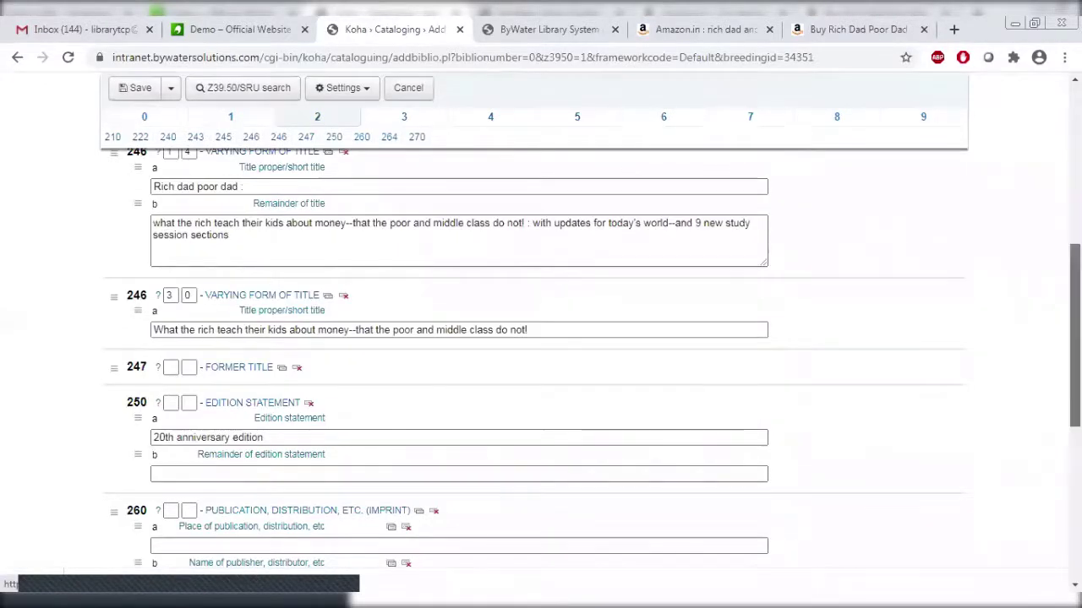
{"action": "scroll", "coordinate": [433, 309], "scroll_direction": "up", "scroll_amount": 1}
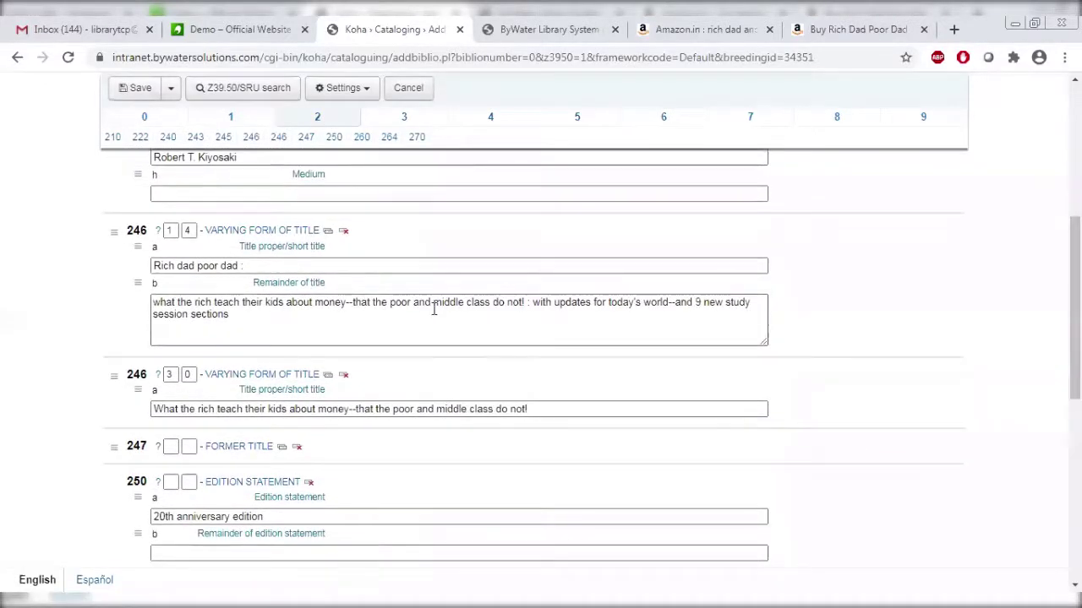
{"action": "left_click_drag", "start_coordinate": [277, 269], "coordinate": [138, 275]}
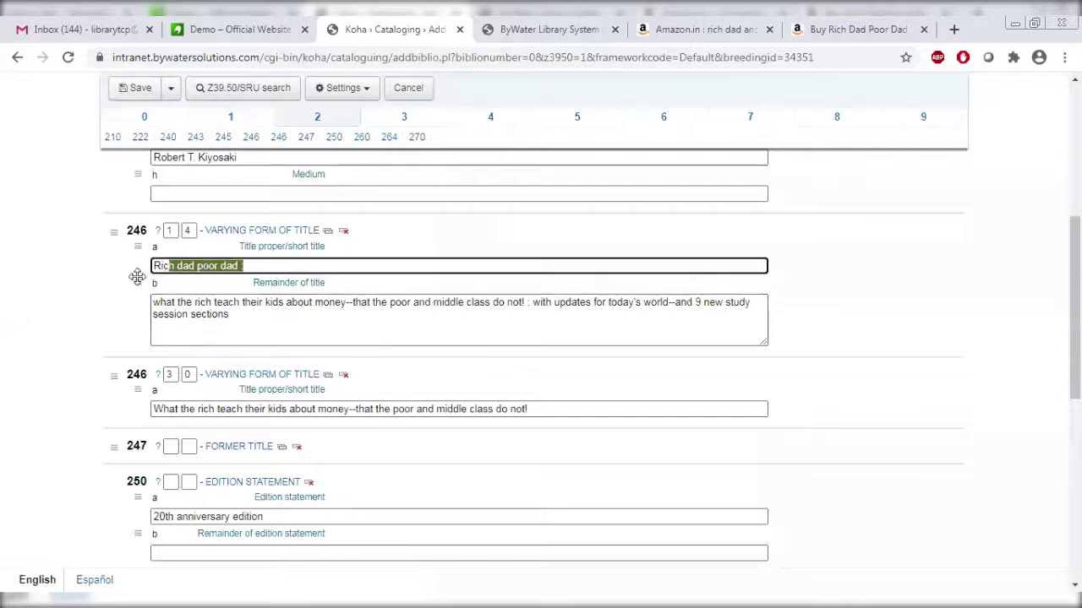
{"action": "left_click", "coordinate": [245, 319]}
{"action": "left_click_drag", "start_coordinate": [245, 319], "coordinate": [142, 308]}
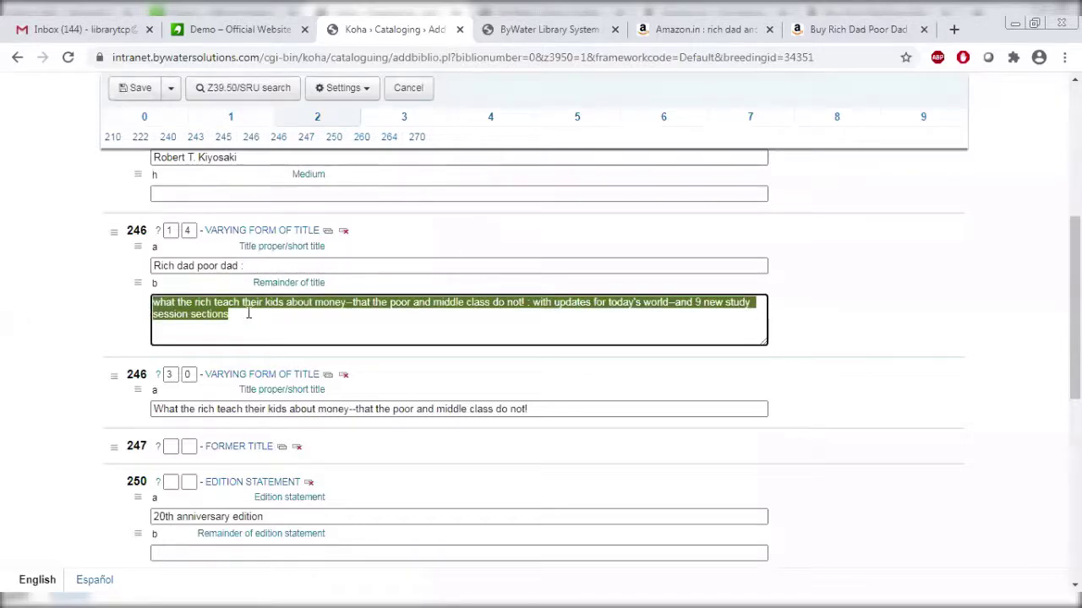
{"action": "left_click", "coordinate": [969, 258]}
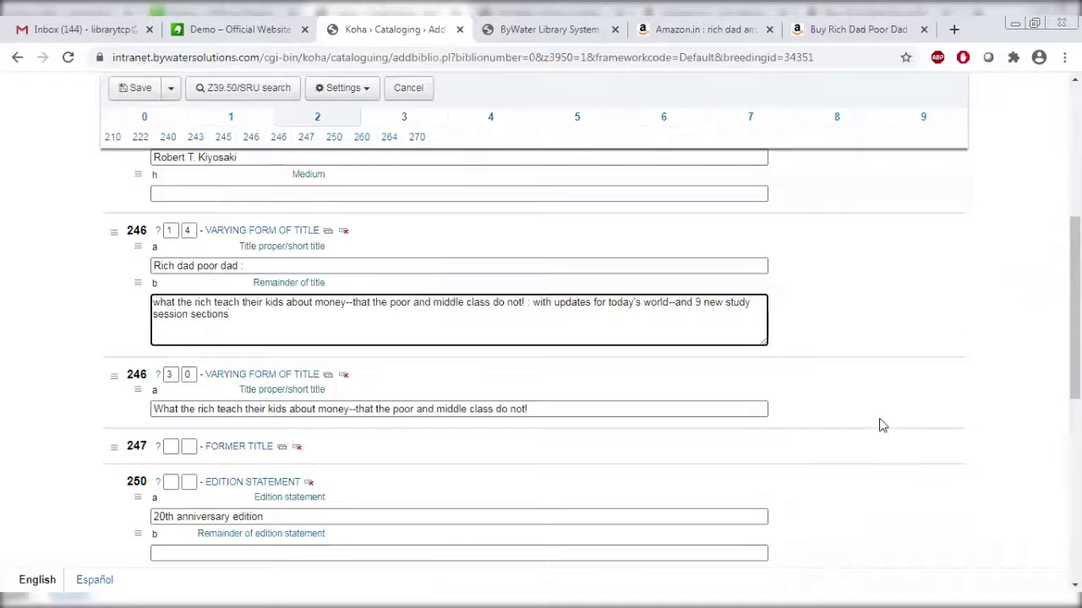
Check publisher Plata Publishing and year 2017 in field 264, then view the physical description fields.
{"action": "left_click_drag", "start_coordinate": [1075, 338], "coordinate": [1074, 458]}
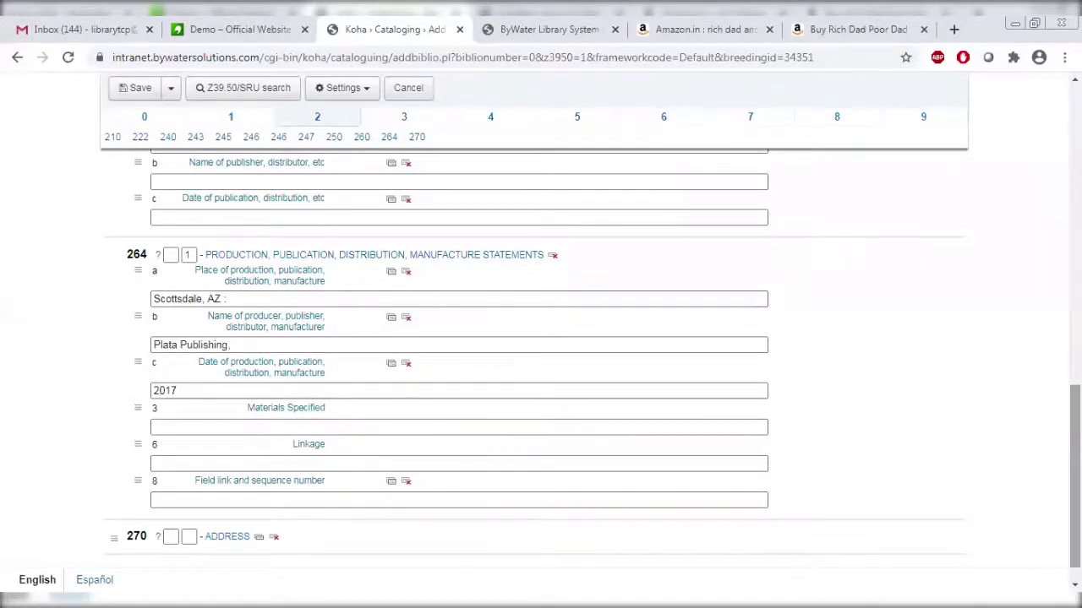
{"action": "left_click_drag", "start_coordinate": [237, 345], "coordinate": [114, 341]}
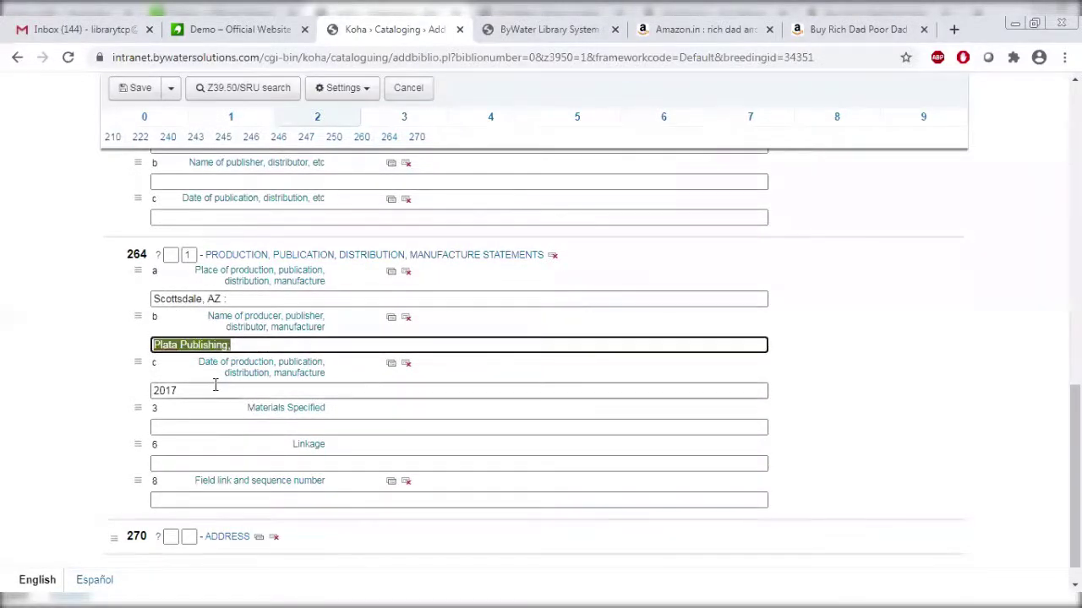
{"action": "left_click_drag", "start_coordinate": [215, 387], "coordinate": [96, 388]}
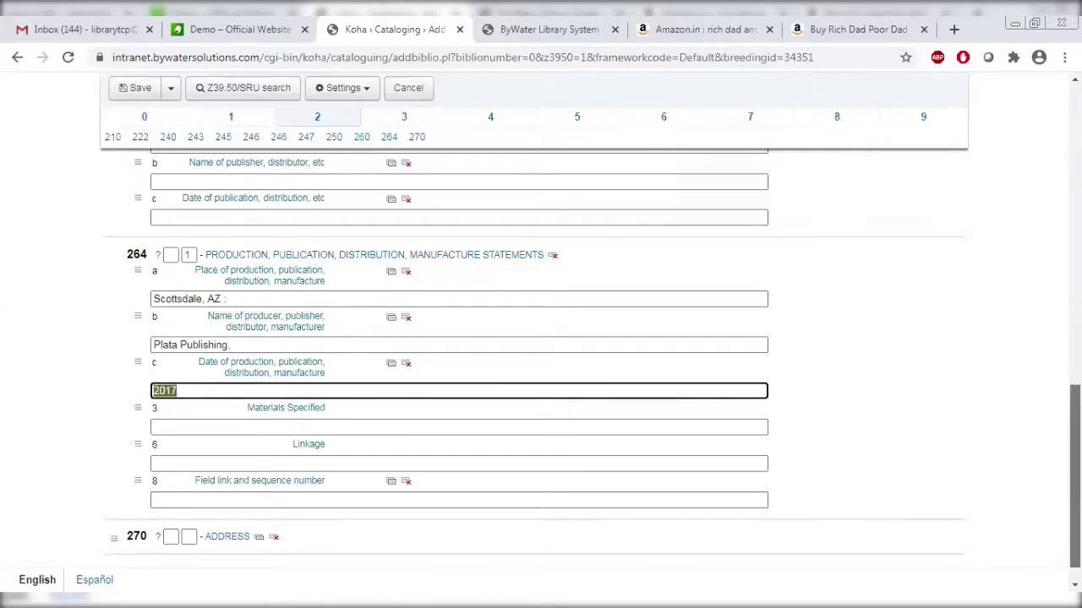
{"action": "scroll", "coordinate": [901, 316], "scroll_direction": "down", "scroll_amount": 1}
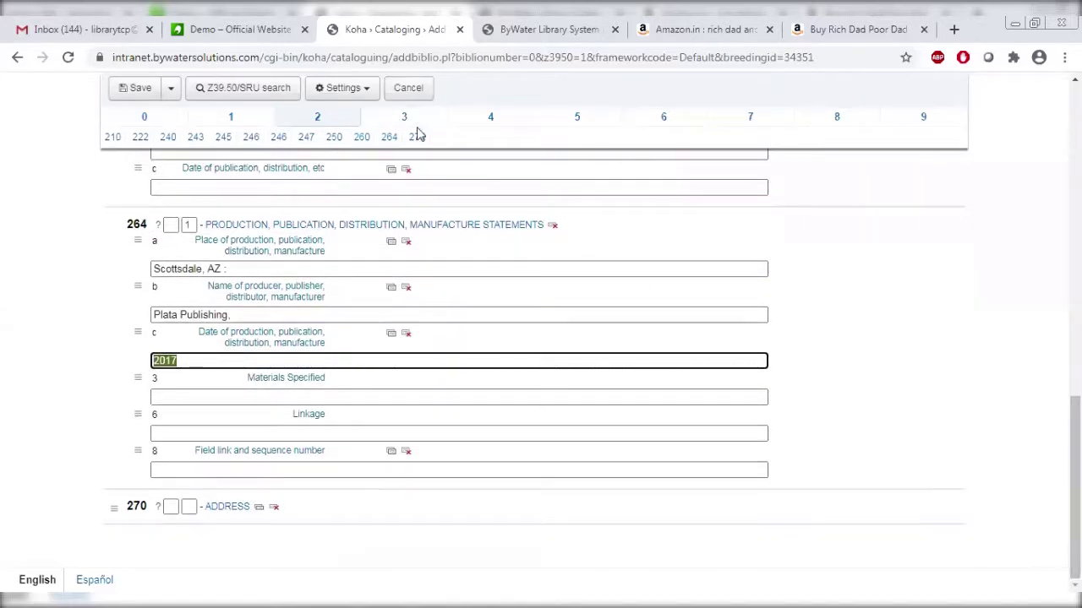
{"action": "left_click", "coordinate": [415, 126]}
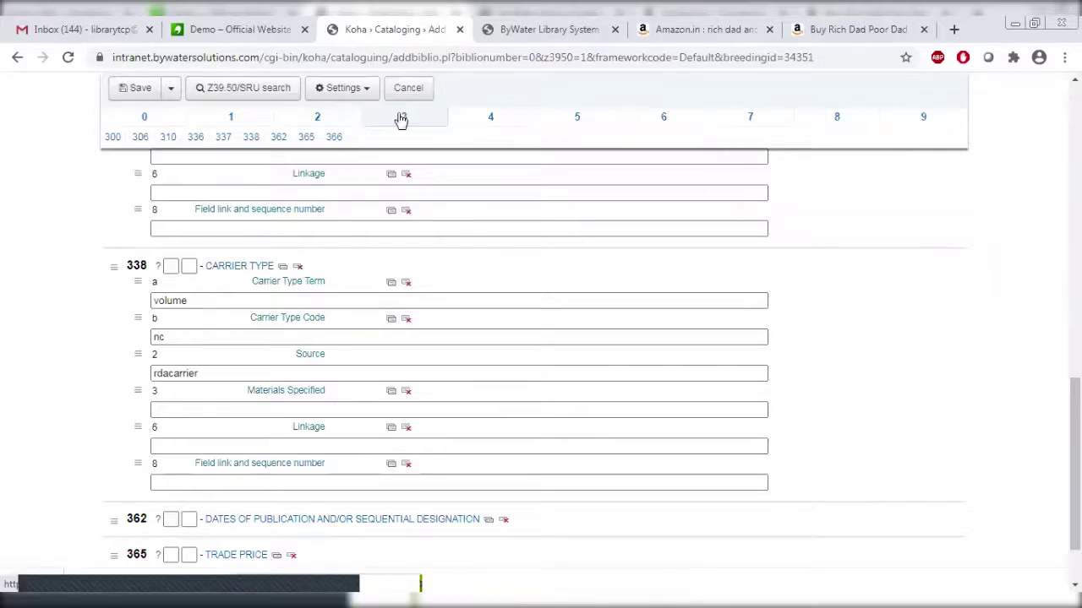
{"action": "left_click", "coordinate": [397, 119]}
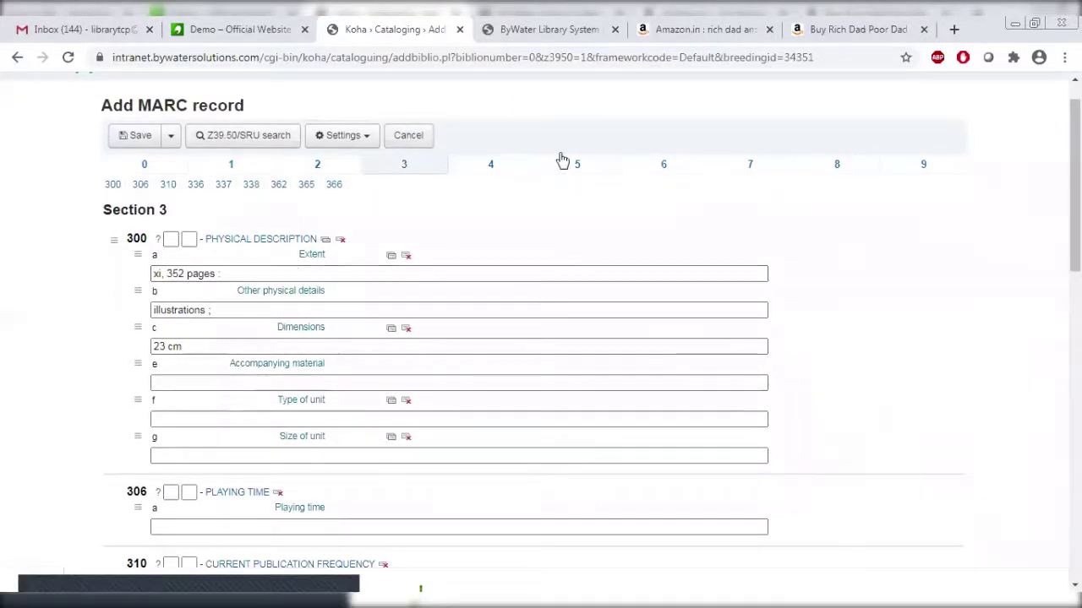
Review the tab 6 subject headings, including Finance, Personal.
{"action": "left_click", "coordinate": [645, 168]}
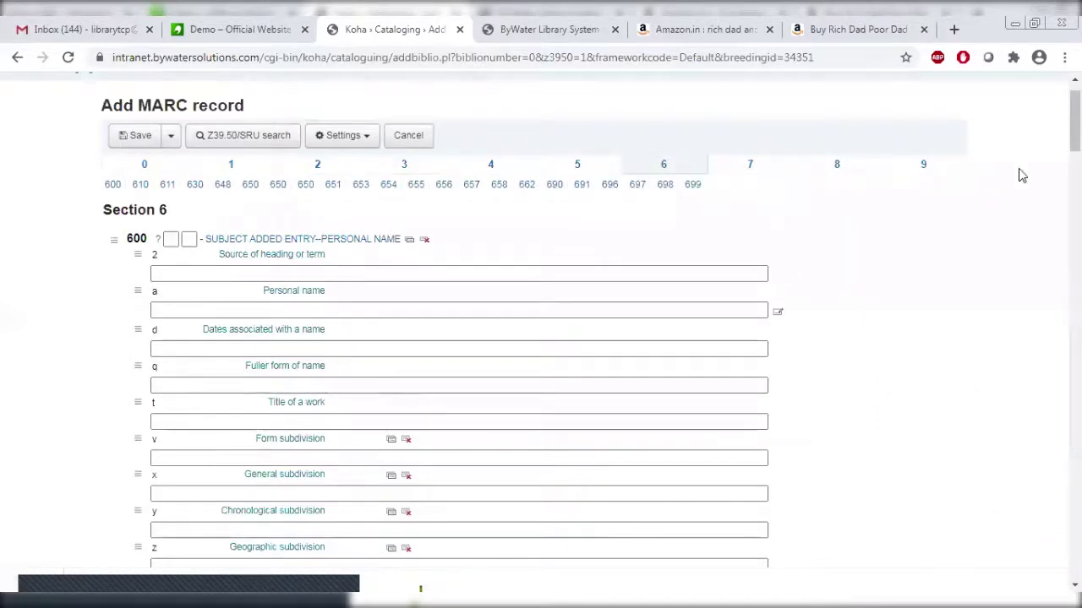
{"action": "scroll", "coordinate": [1073, 136], "scroll_direction": "down", "scroll_amount": 5}
{"action": "scroll", "coordinate": [541, 355], "scroll_direction": "down", "scroll_amount": 15}
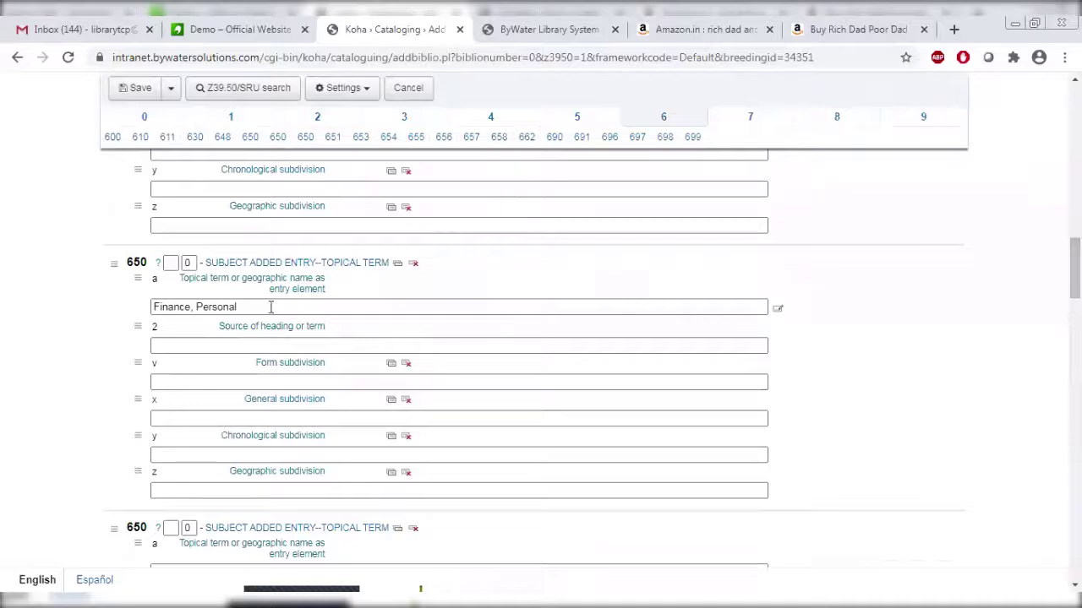
{"action": "left_click_drag", "start_coordinate": [271, 308], "coordinate": [163, 298]}
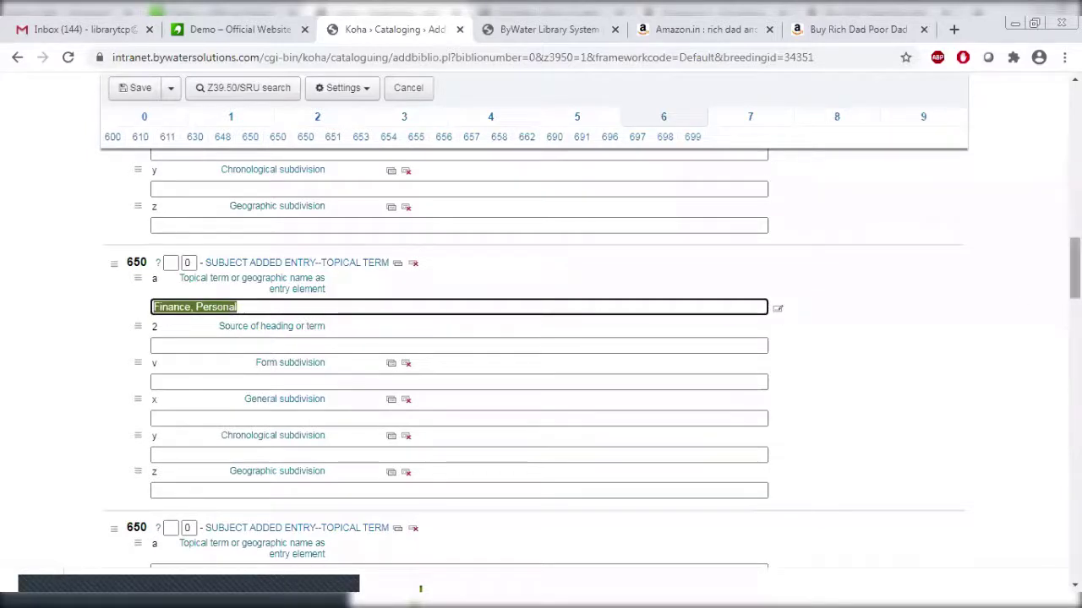
{"action": "scroll", "coordinate": [1075, 271], "scroll_direction": "down", "scroll_amount": 3}
{"action": "scroll", "coordinate": [541, 355], "scroll_direction": "down", "scroll_amount": 7}
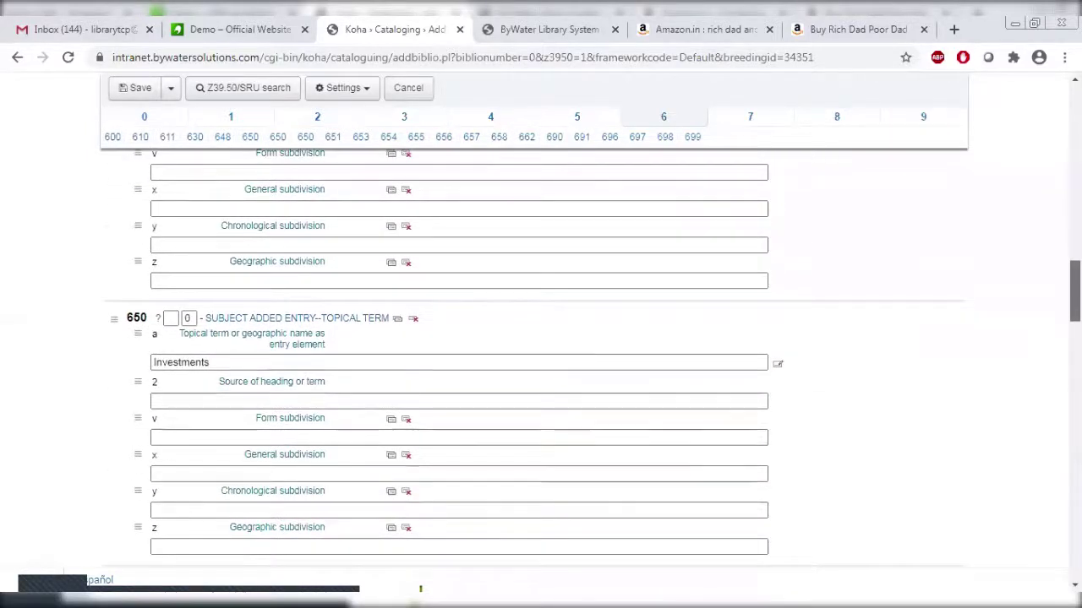
{"action": "scroll", "coordinate": [541, 355], "scroll_direction": "down", "scroll_amount": 6}
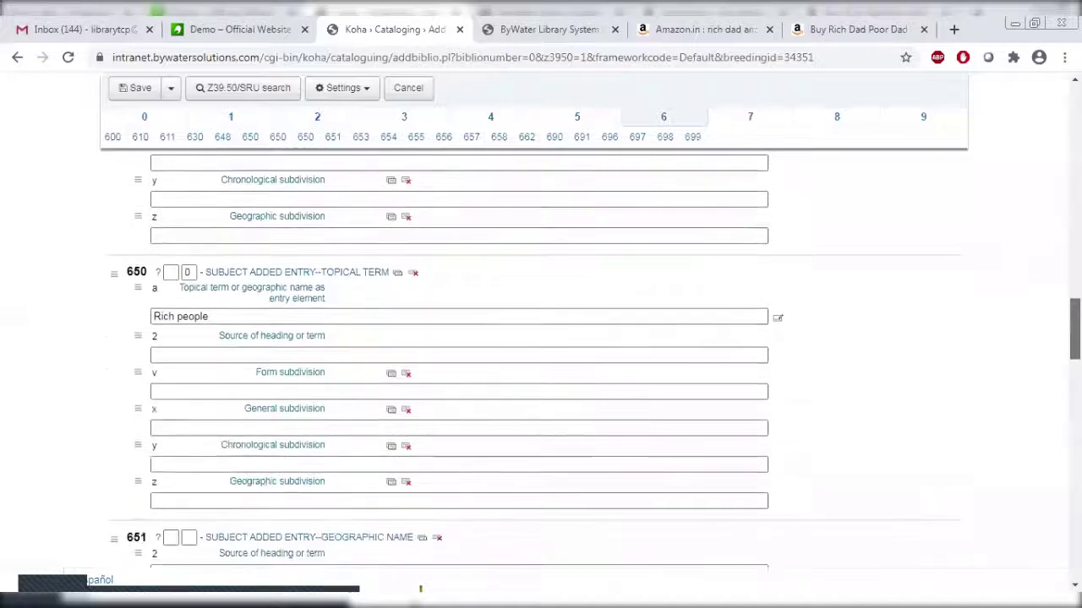
{"action": "scroll", "coordinate": [706, 245], "scroll_direction": "up", "scroll_amount": 15}
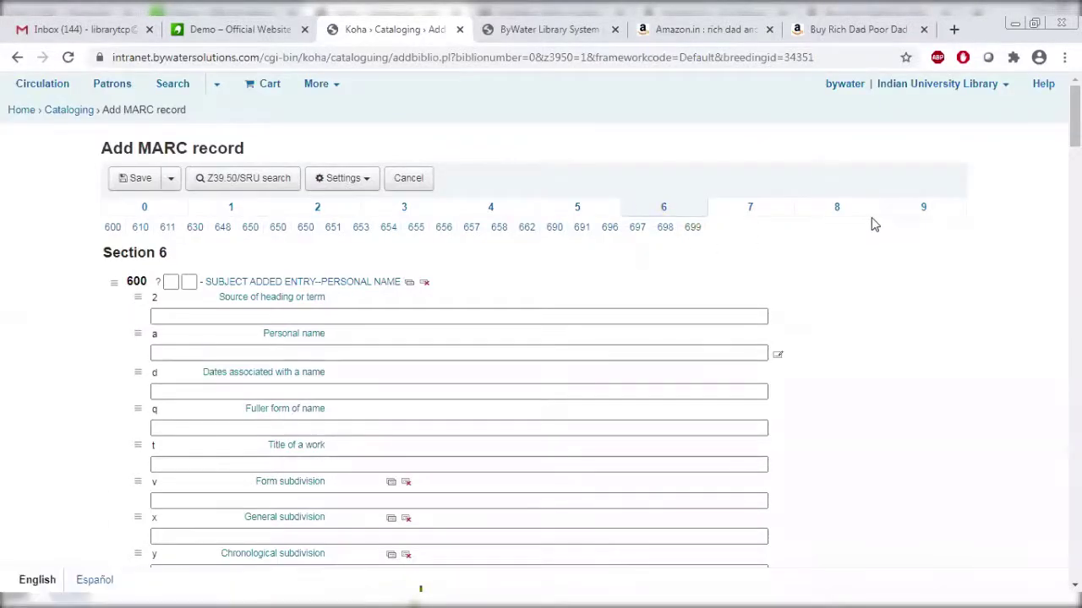
Set 942 $c Koha item type to Book and save the record.
{"action": "left_click", "coordinate": [925, 213]}
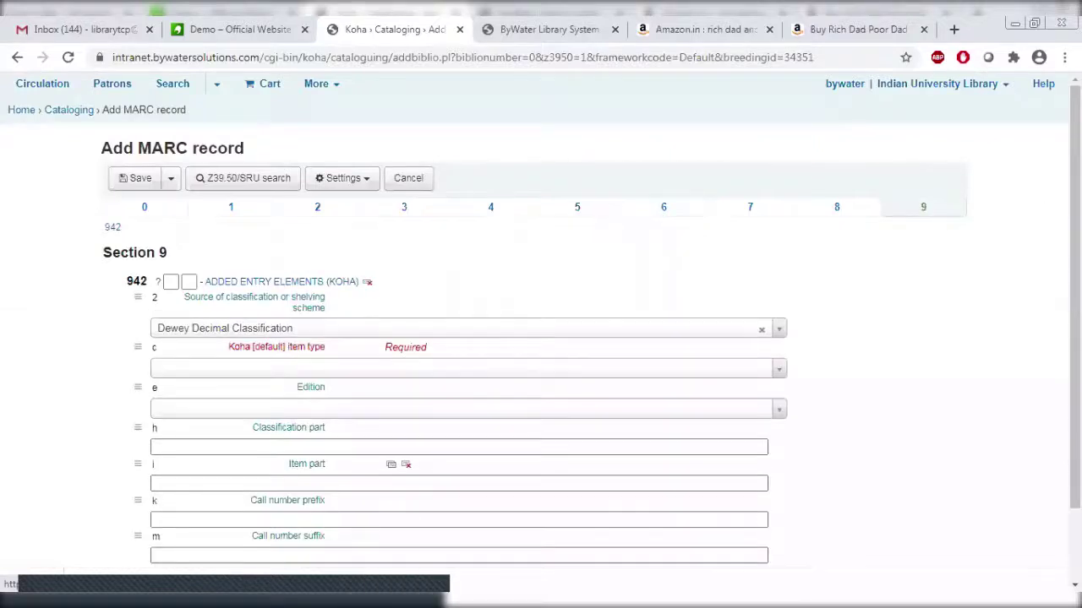
{"action": "left_click", "coordinate": [429, 369]}
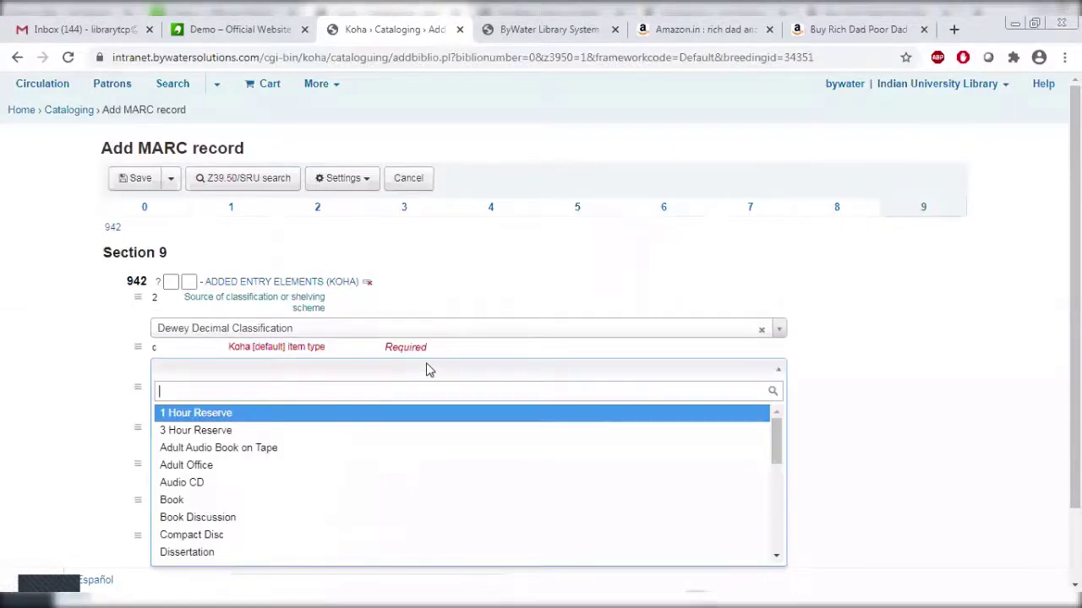
{"action": "left_click", "coordinate": [208, 500]}
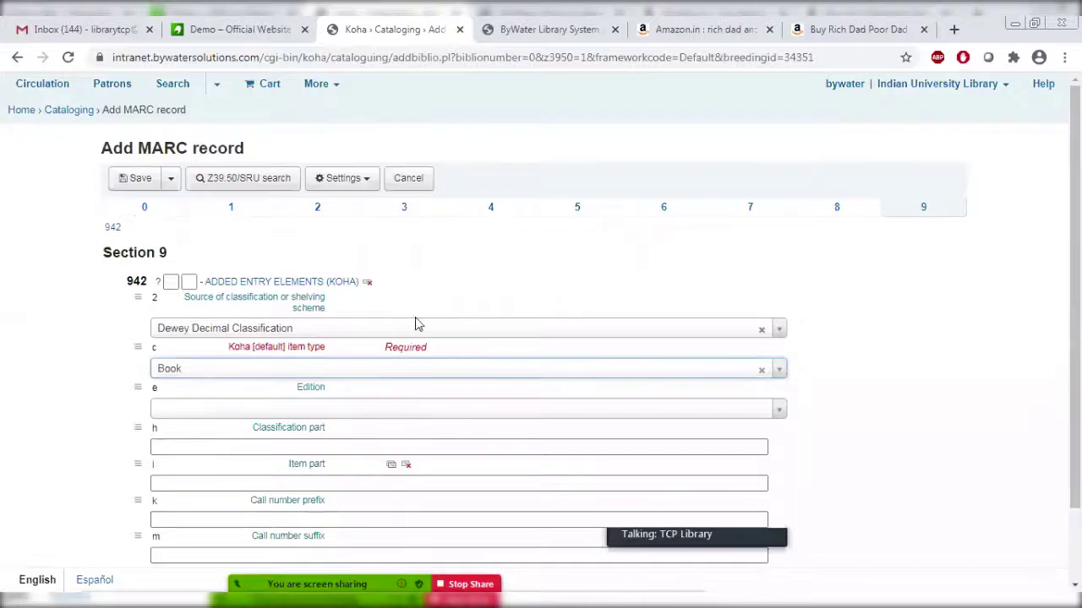
{"action": "left_click", "coordinate": [133, 181]}
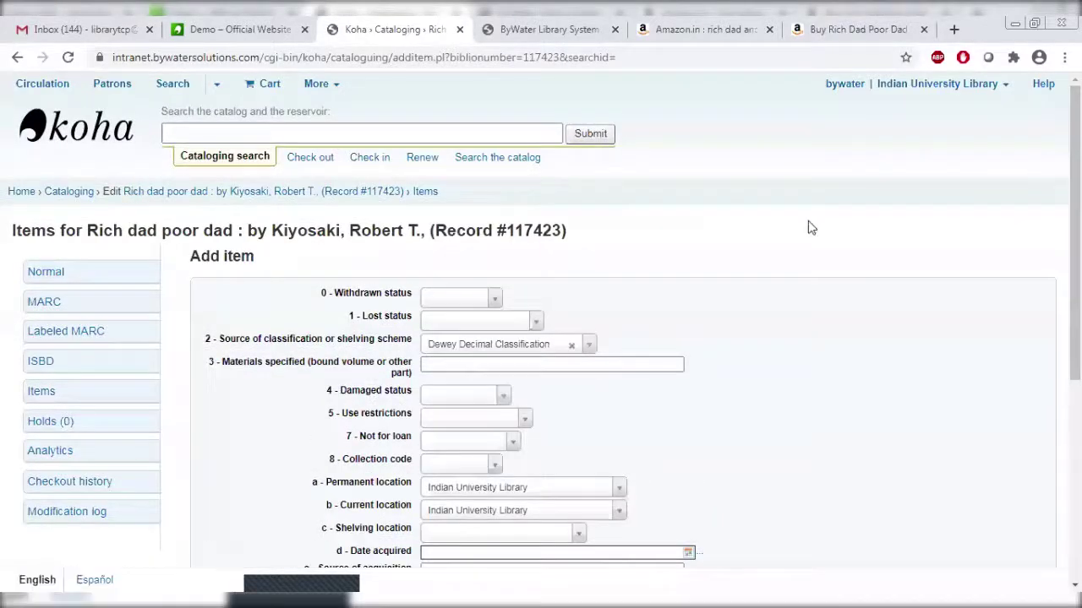
Replace the suggested barcode with TCP00003.
{"action": "scroll", "coordinate": [808, 225], "scroll_direction": "down", "scroll_amount": 2}
{"action": "scroll", "coordinate": [842, 387], "scroll_direction": "down", "scroll_amount": 1}
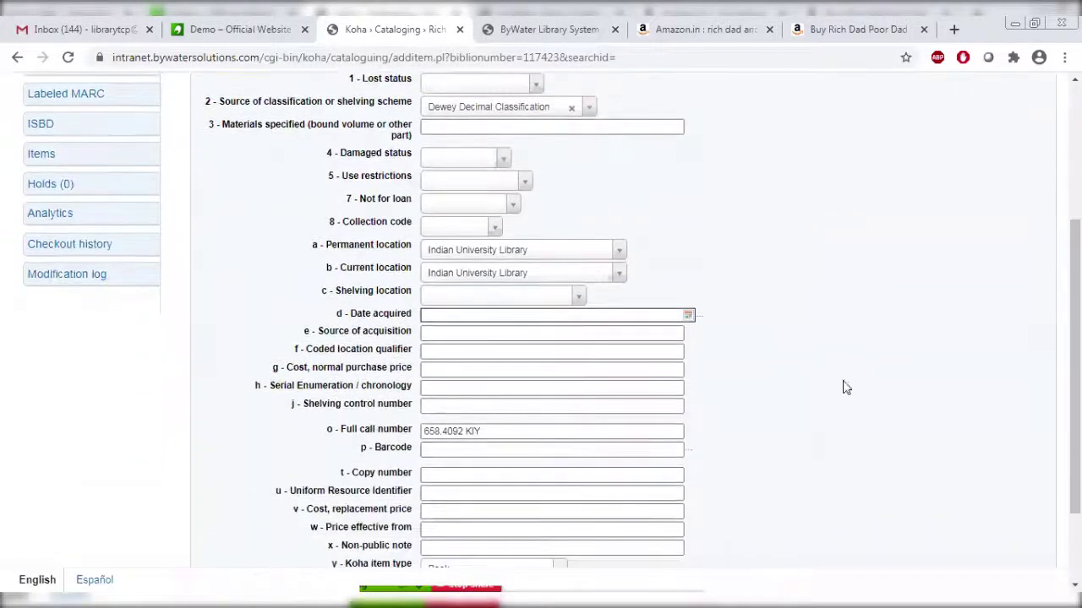
{"action": "left_click", "coordinate": [480, 451]}
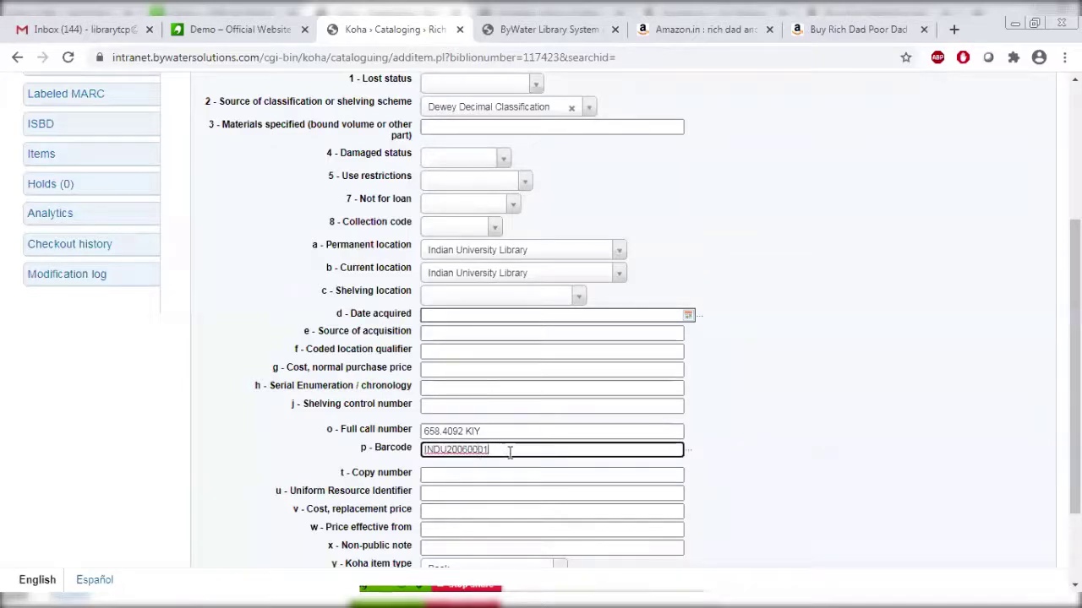
{"action": "key", "text": "ctrl+a"}
{"action": "key", "text": "BackSpace"}
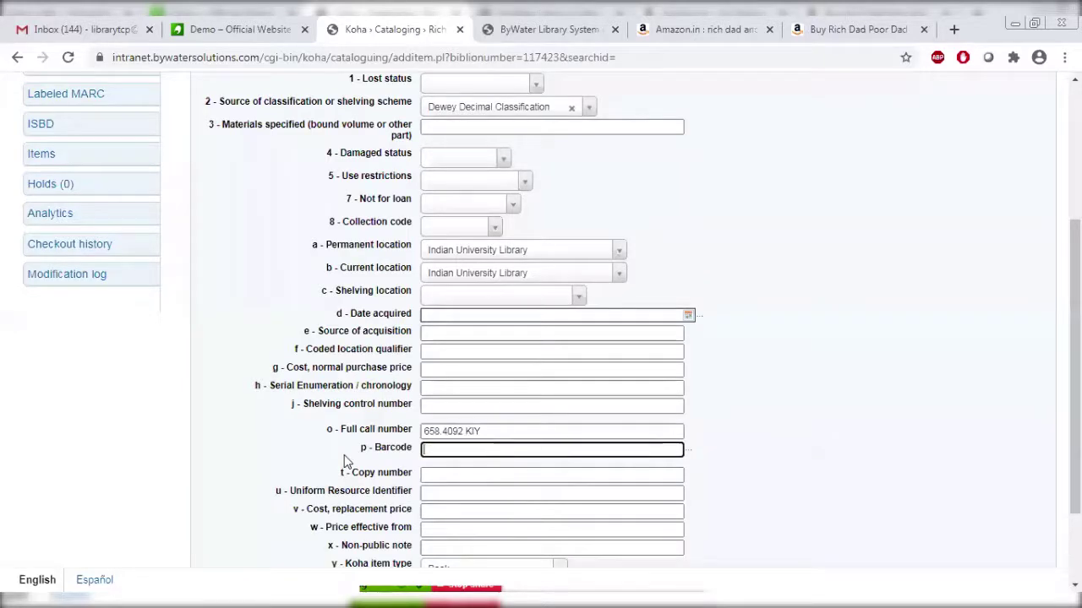
{"action": "type", "text": "TCP0000"}
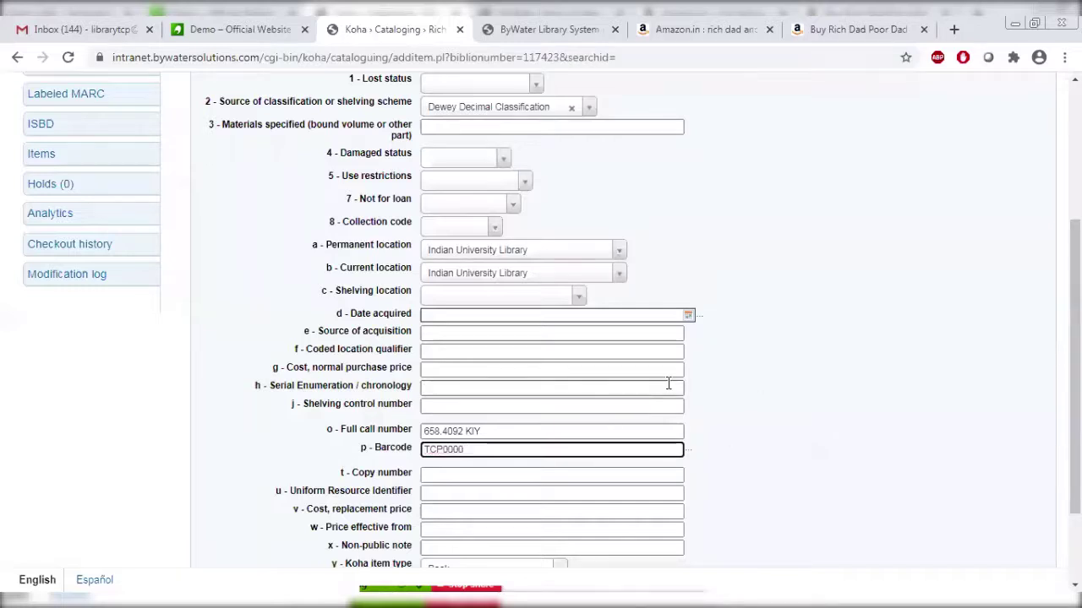
{"action": "type", "text": "23"}
Set date acquired to 2020-06-24 and cost to 100.00, then add the item.
{"action": "scroll", "coordinate": [541, 338], "scroll_direction": "down", "scroll_amount": 2}
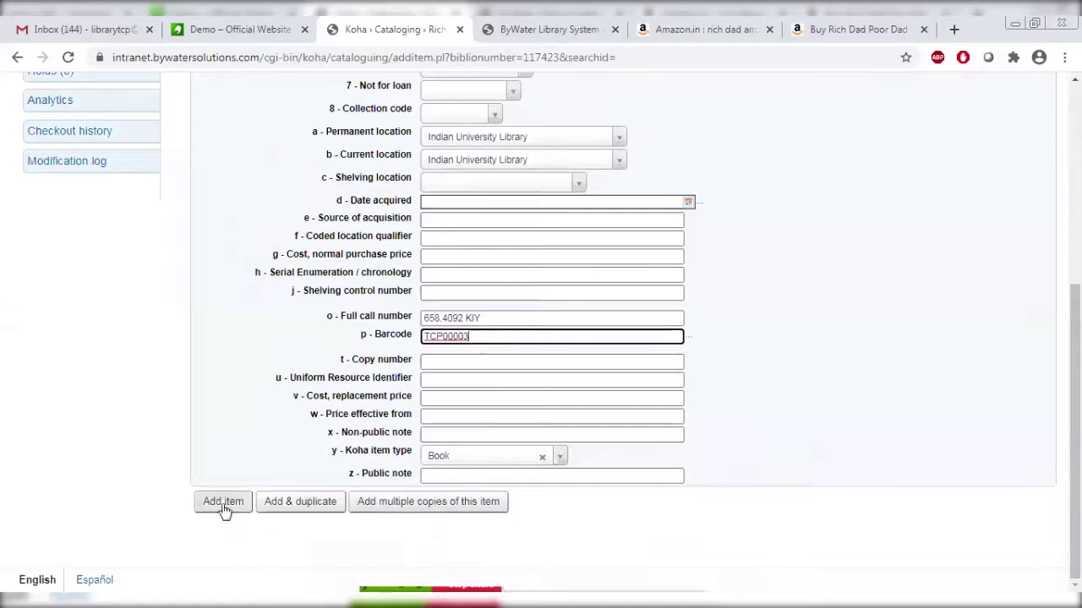
{"action": "left_click", "coordinate": [452, 201]}
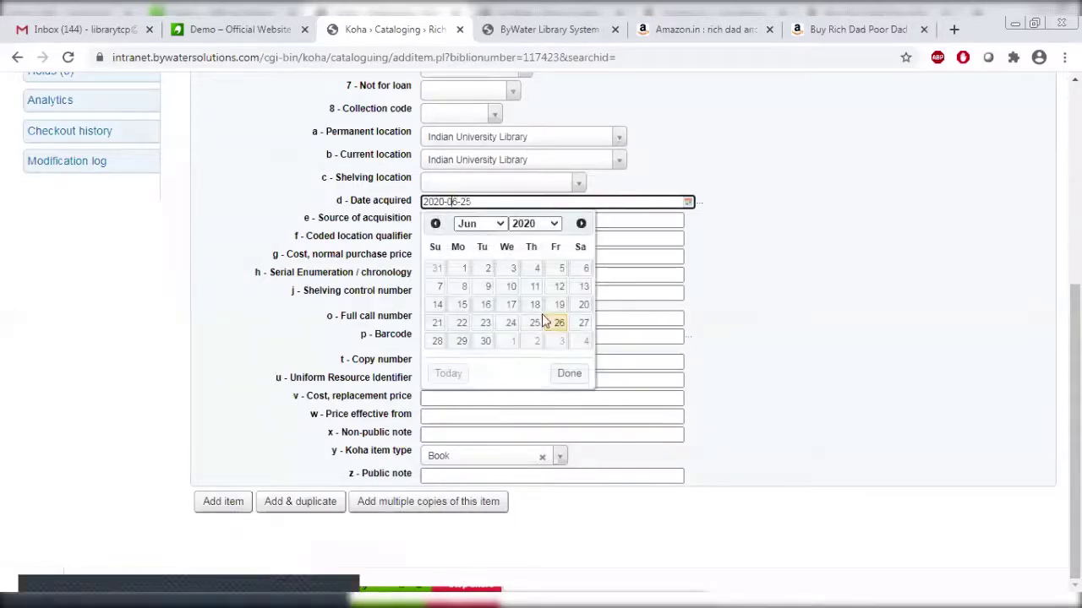
{"action": "left_click", "coordinate": [503, 324]}
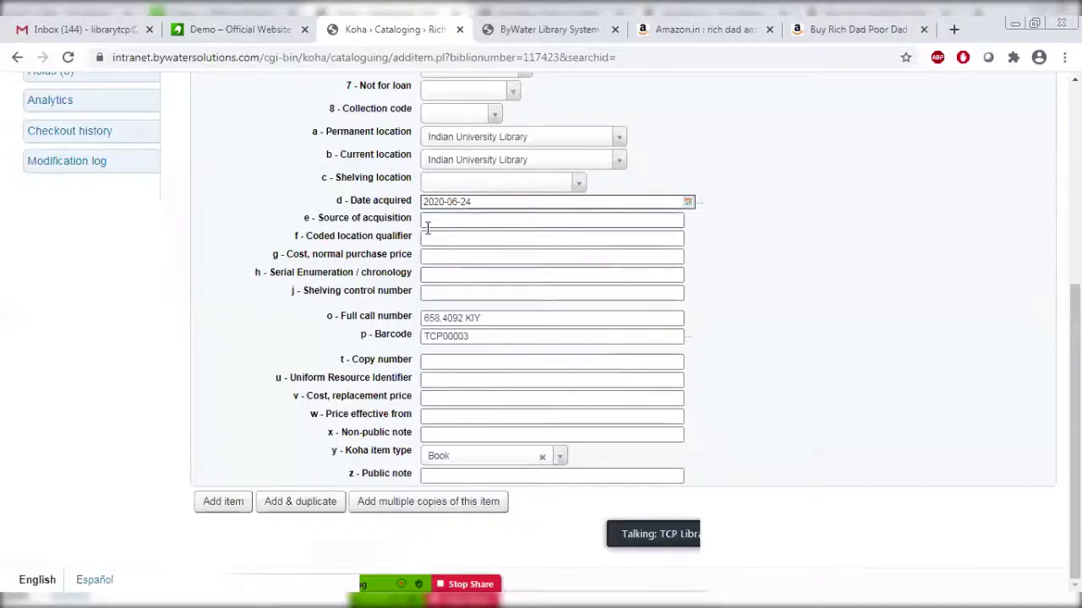
{"action": "left_click", "coordinate": [448, 256]}
{"action": "type", "text": "100"}
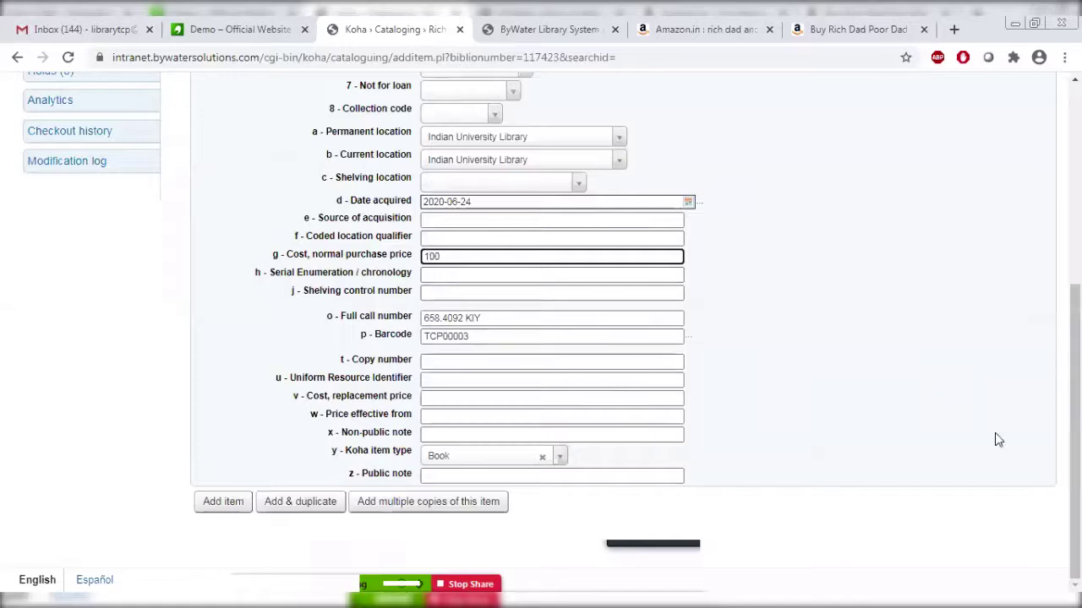
{"action": "left_click", "coordinate": [225, 507]}
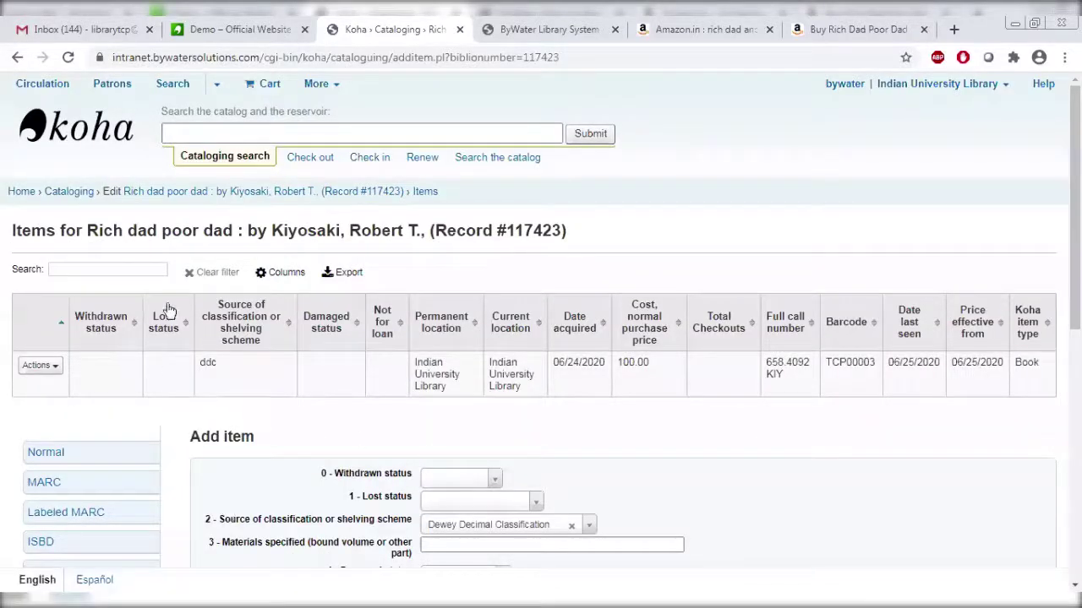
Run a staff catalog keyword search for 'grow' and browse its 1597 results.
{"action": "left_click", "coordinate": [504, 159]}
{"action": "left_click", "coordinate": [483, 165]}
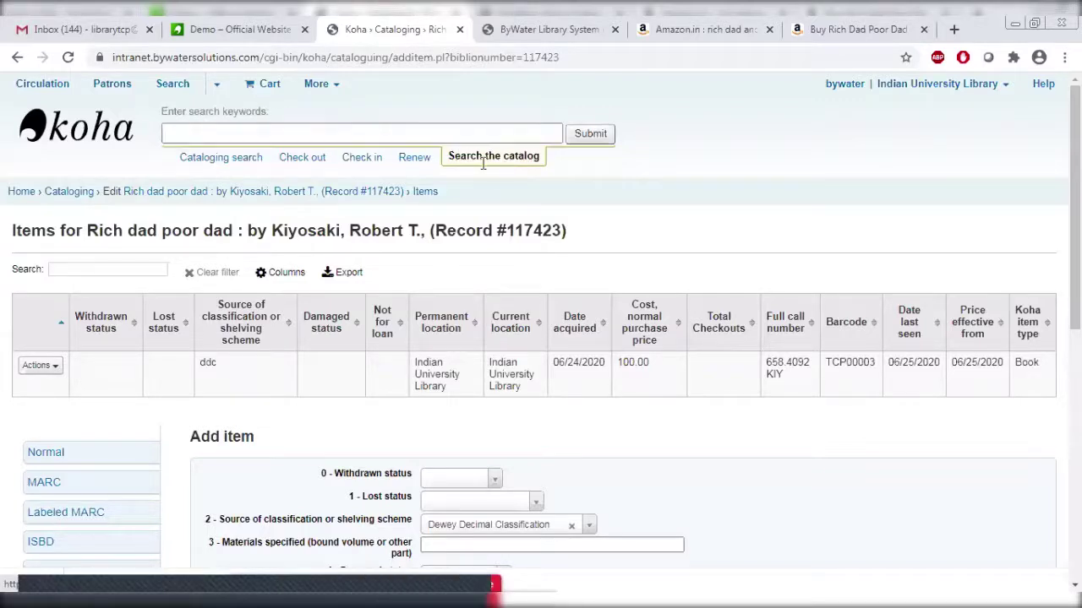
{"action": "left_click", "coordinate": [405, 133]}
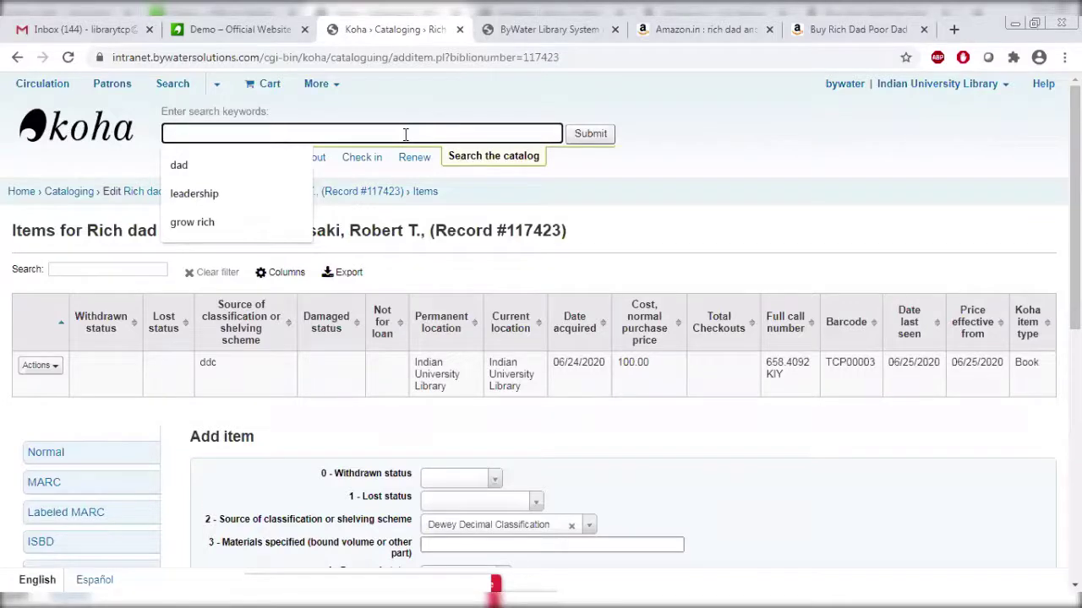
{"action": "type", "text": "grow"}
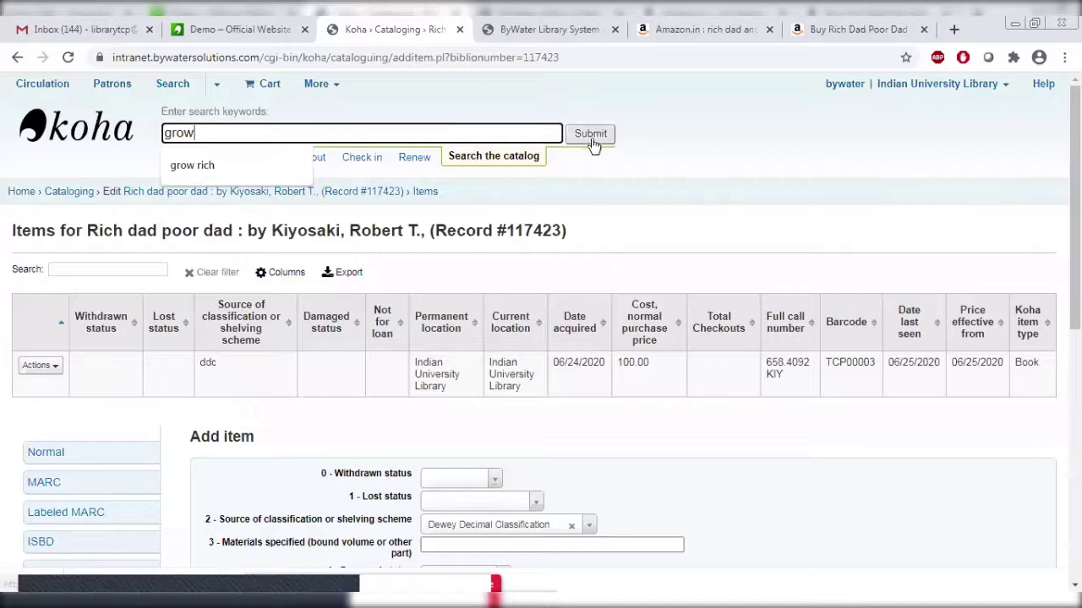
{"action": "left_click", "coordinate": [592, 137]}
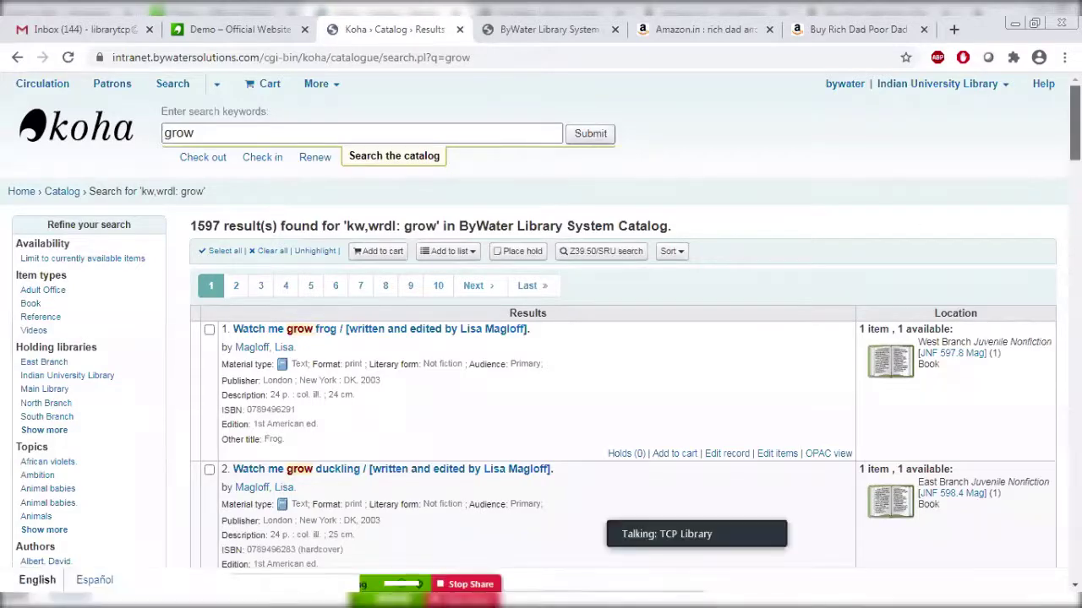
{"action": "scroll", "coordinate": [541, 338], "scroll_direction": "down", "scroll_amount": 2}
{"action": "scroll", "coordinate": [541, 337], "scroll_direction": "up", "scroll_amount": 1}
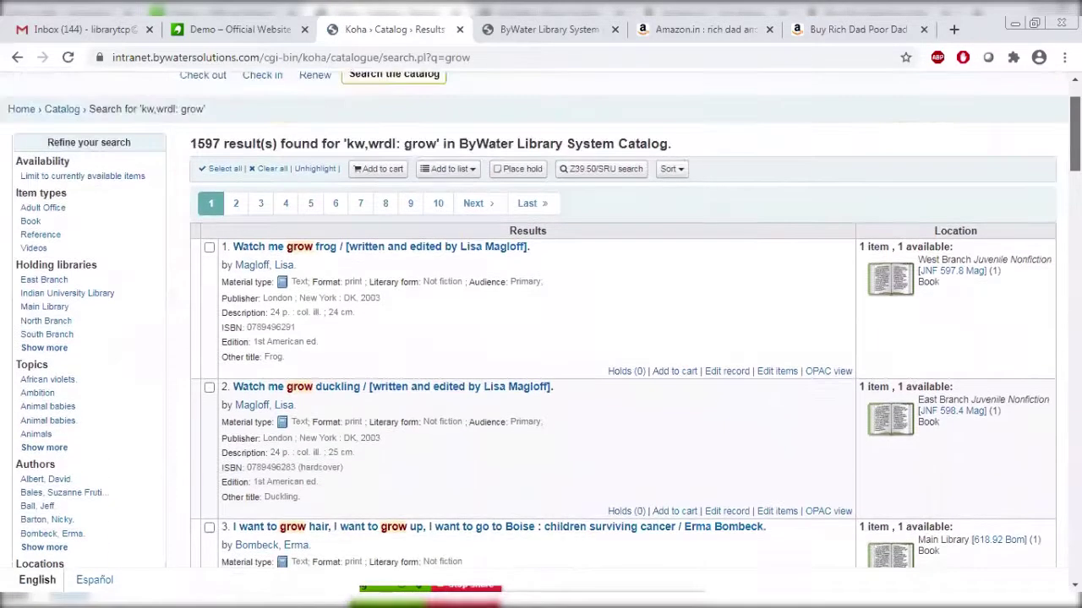
{"action": "scroll", "coordinate": [541, 338], "scroll_direction": "down", "scroll_amount": 2}
{"action": "scroll", "coordinate": [541, 338], "scroll_direction": "down", "scroll_amount": 8}
{"action": "scroll", "coordinate": [541, 338], "scroll_direction": "up", "scroll_amount": 6}
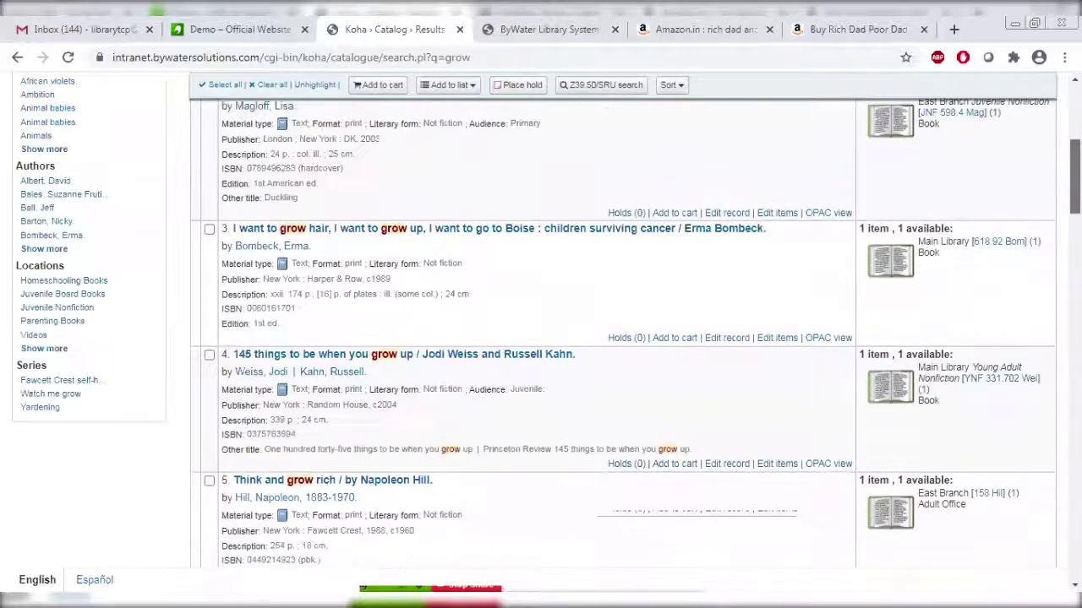
{"action": "scroll", "coordinate": [915, 87], "scroll_direction": "up", "scroll_amount": 5}
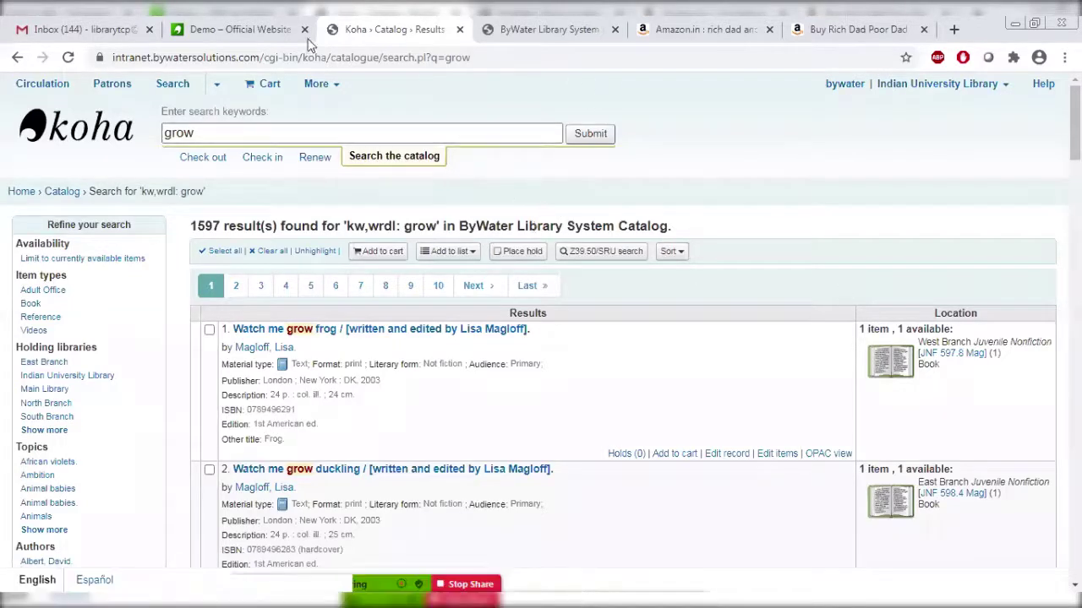
Search the OPAC for 'rich dad' limited to Indian University Library.
{"action": "left_click", "coordinate": [494, 23]}
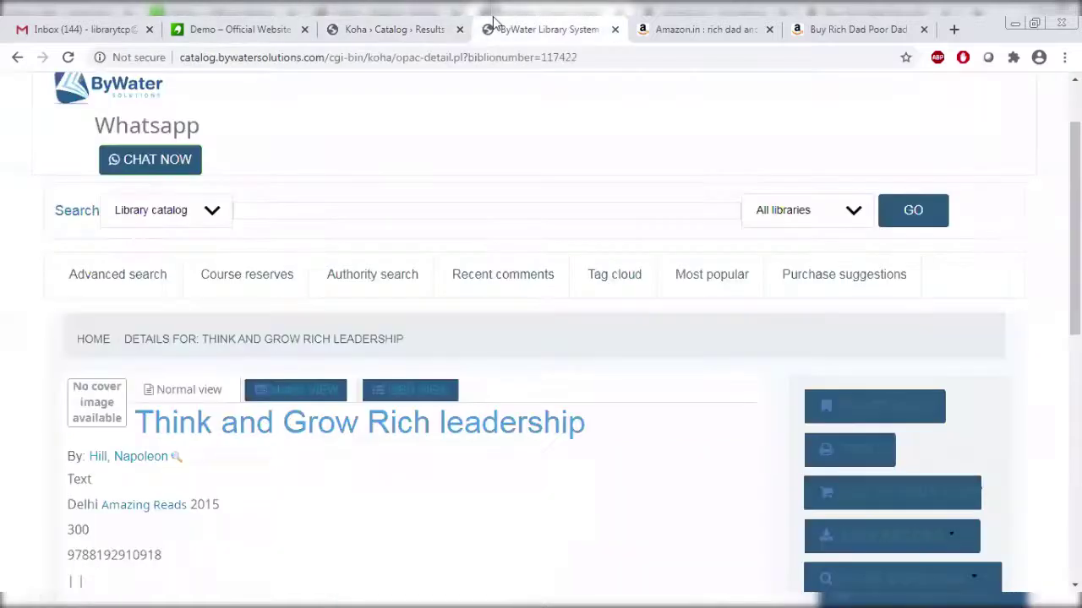
{"action": "left_click", "coordinate": [299, 208]}
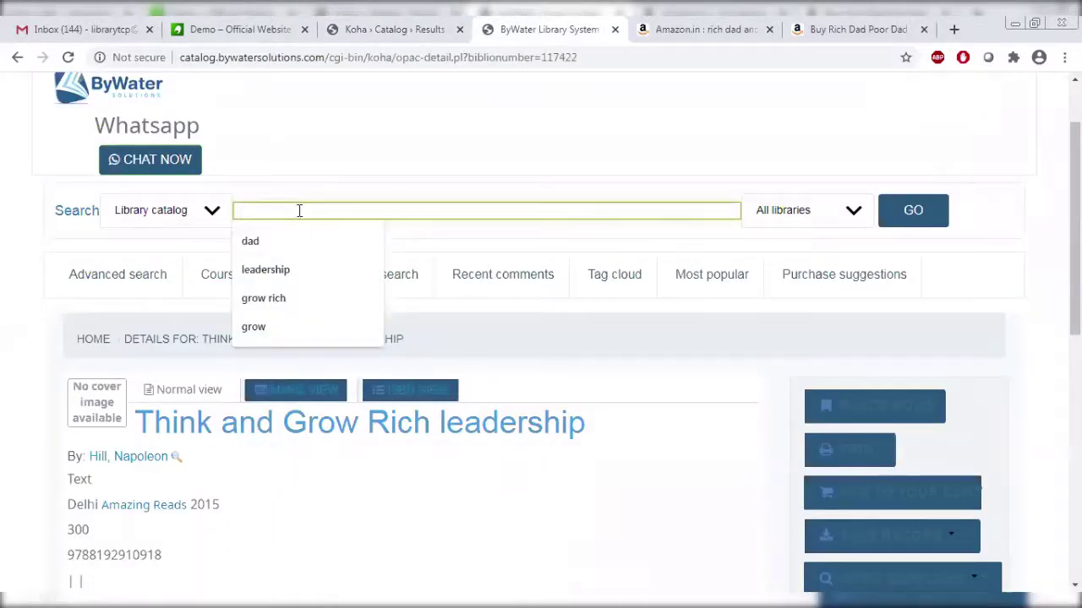
{"action": "left_click", "coordinate": [288, 243]}
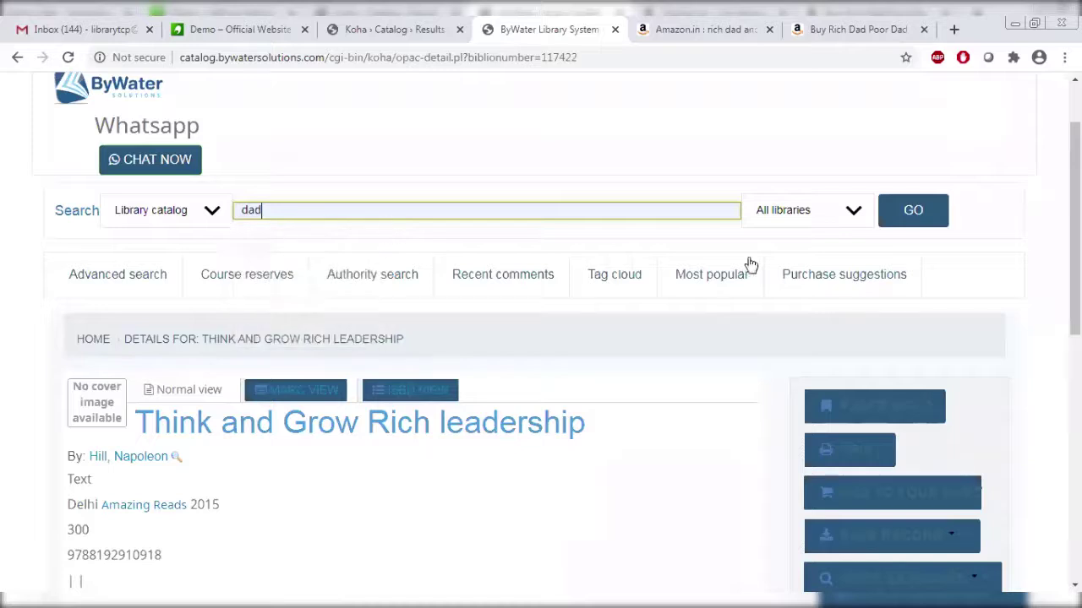
{"action": "key", "text": "BackSpace"}
{"action": "key", "text": "BackSpace"}
{"action": "key", "text": "BackSpace"}
{"action": "type", "text": "ri"}
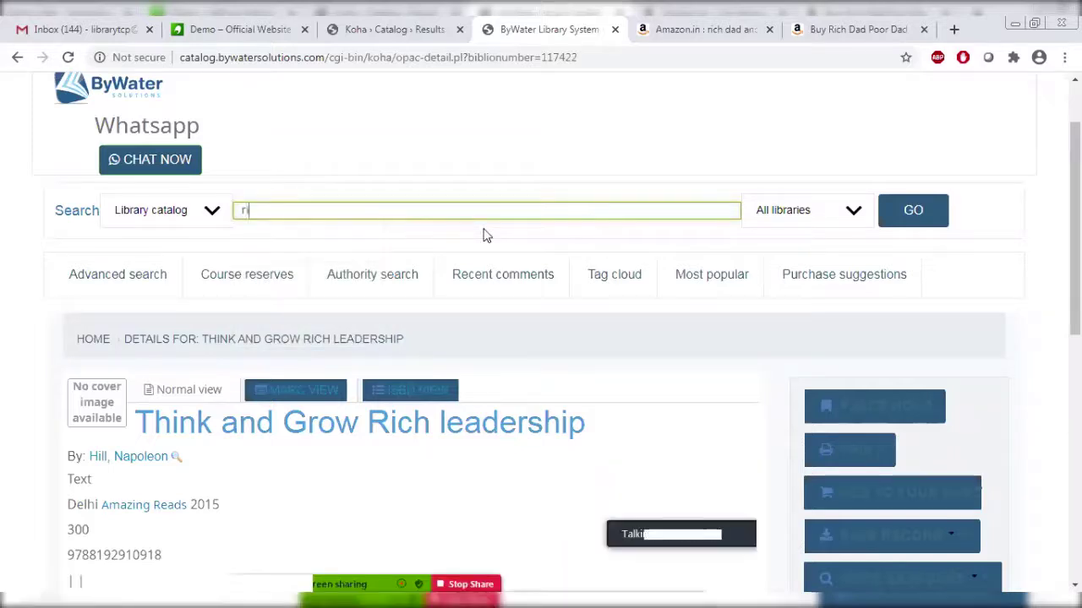
{"action": "type", "text": "ch dad"}
{"action": "left_click", "coordinate": [768, 208]}
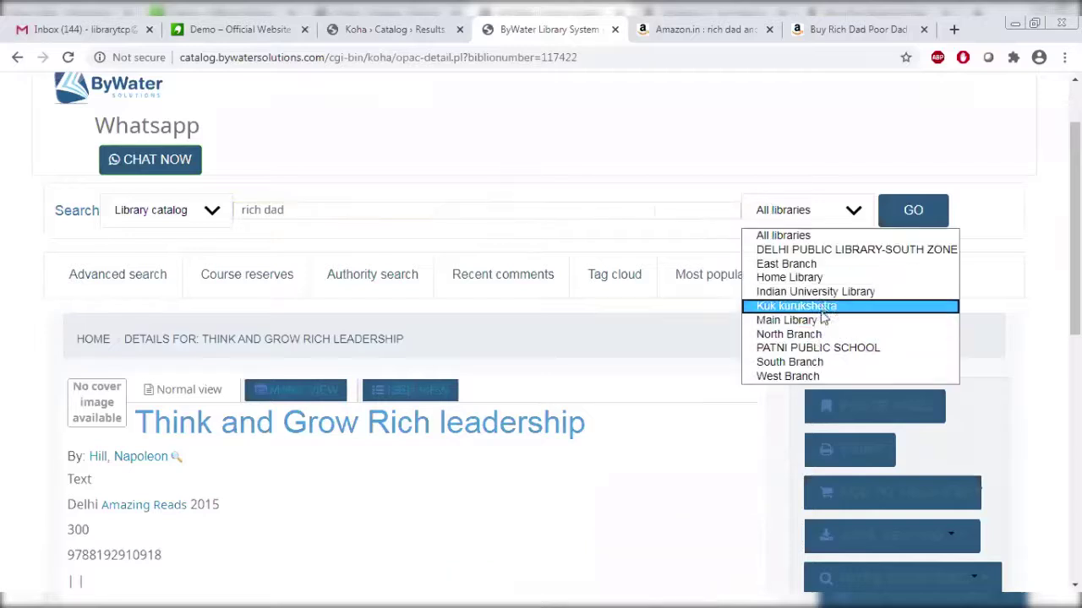
{"action": "left_click", "coordinate": [824, 292]}
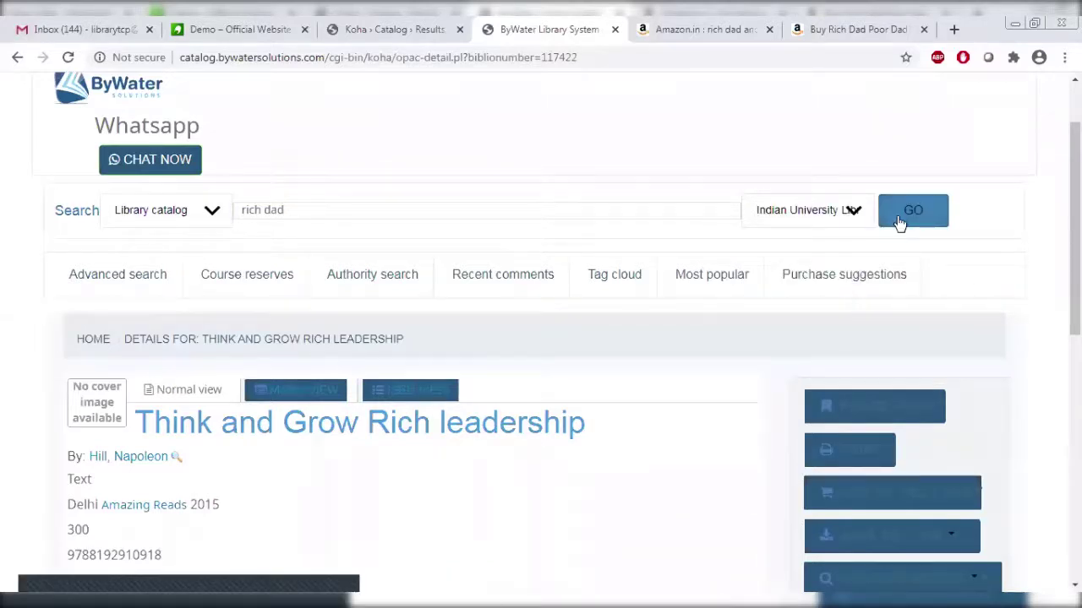
{"action": "left_click", "coordinate": [900, 223]}
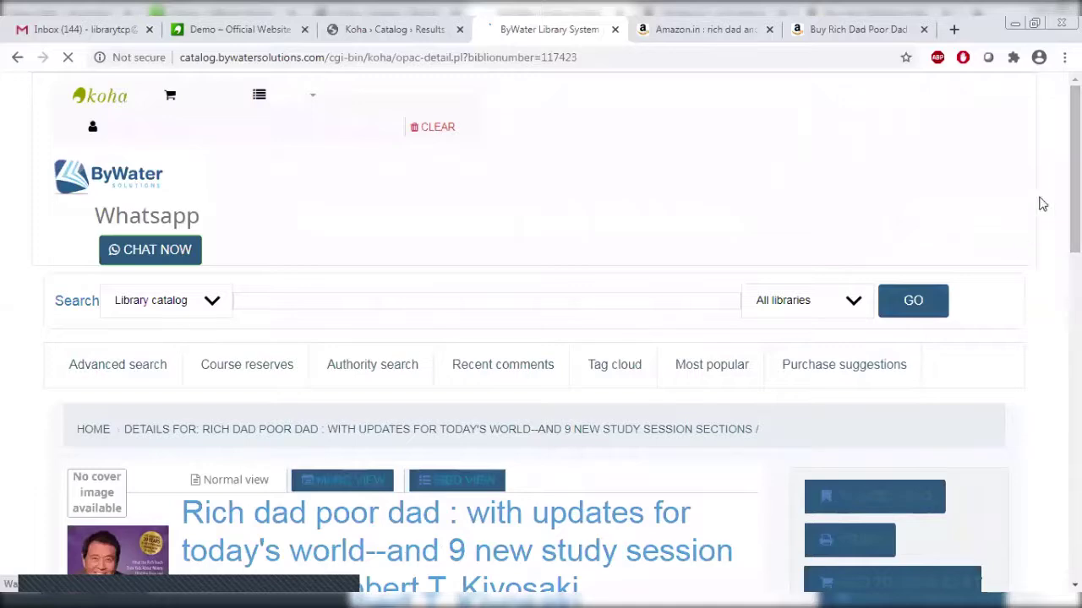
Confirm the Rich dad poor dad holding shows as available, then return to the staff catalog tab.
{"action": "scroll", "coordinate": [1075, 211], "scroll_direction": "down", "scroll_amount": 2}
{"action": "scroll", "coordinate": [541, 338], "scroll_direction": "down", "scroll_amount": 2}
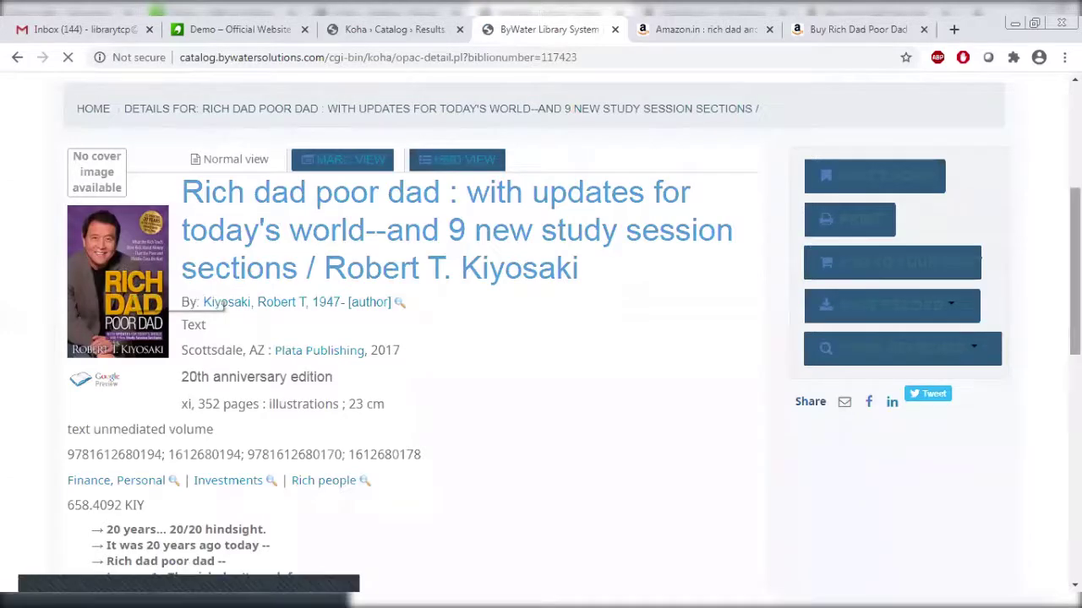
{"action": "scroll", "coordinate": [541, 338], "scroll_direction": "down", "scroll_amount": 2}
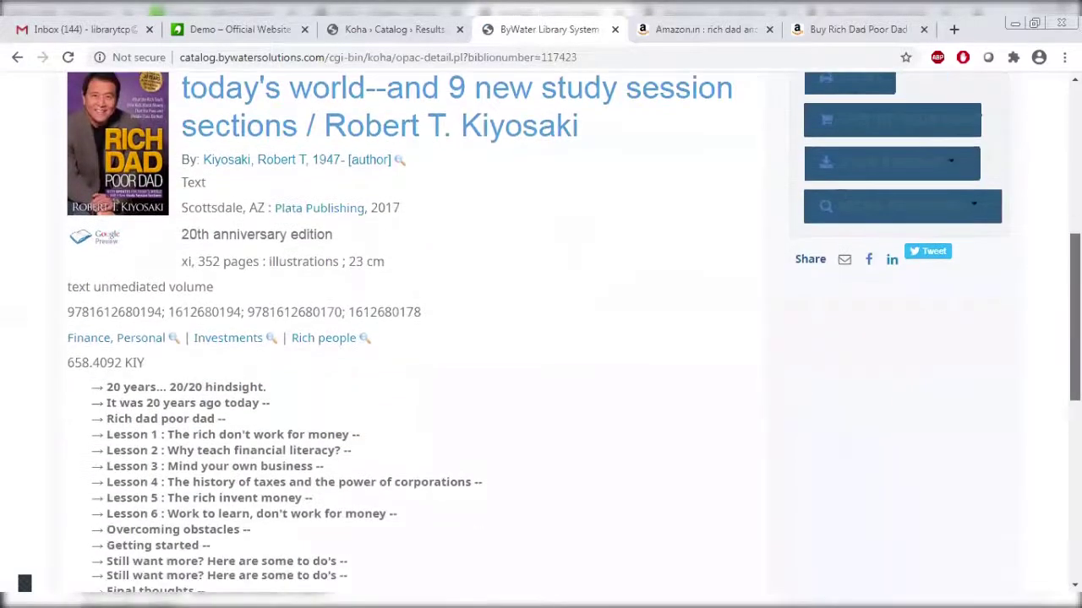
{"action": "scroll", "coordinate": [541, 338], "scroll_direction": "down", "scroll_amount": 5}
{"action": "scroll", "coordinate": [541, 338], "scroll_direction": "down", "scroll_amount": 2}
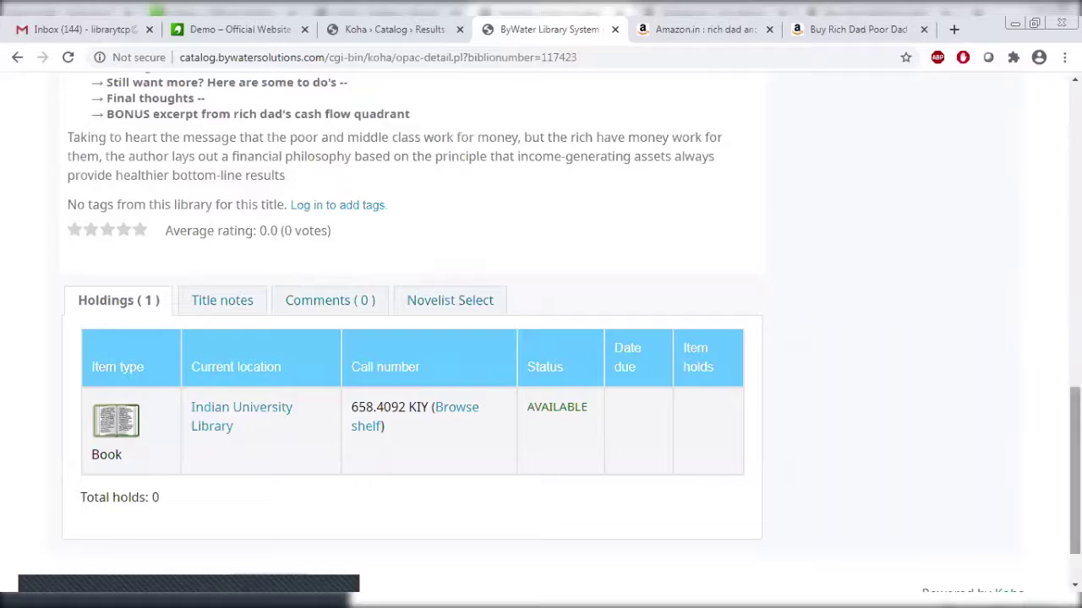
{"action": "scroll", "coordinate": [1074, 422], "scroll_direction": "up", "scroll_amount": 3}
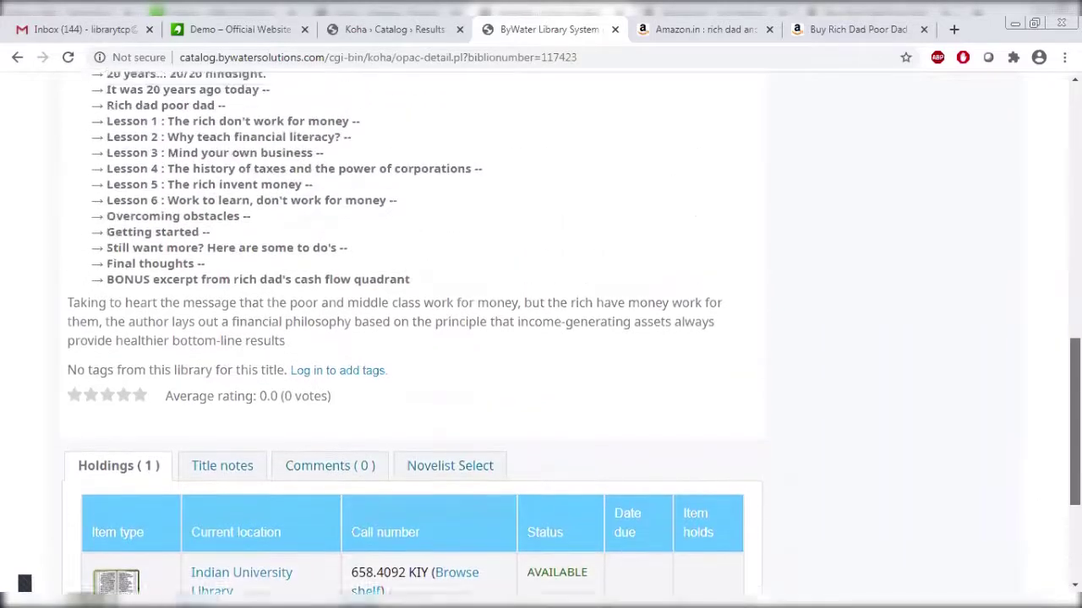
{"action": "scroll", "coordinate": [541, 338], "scroll_direction": "up", "scroll_amount": 3}
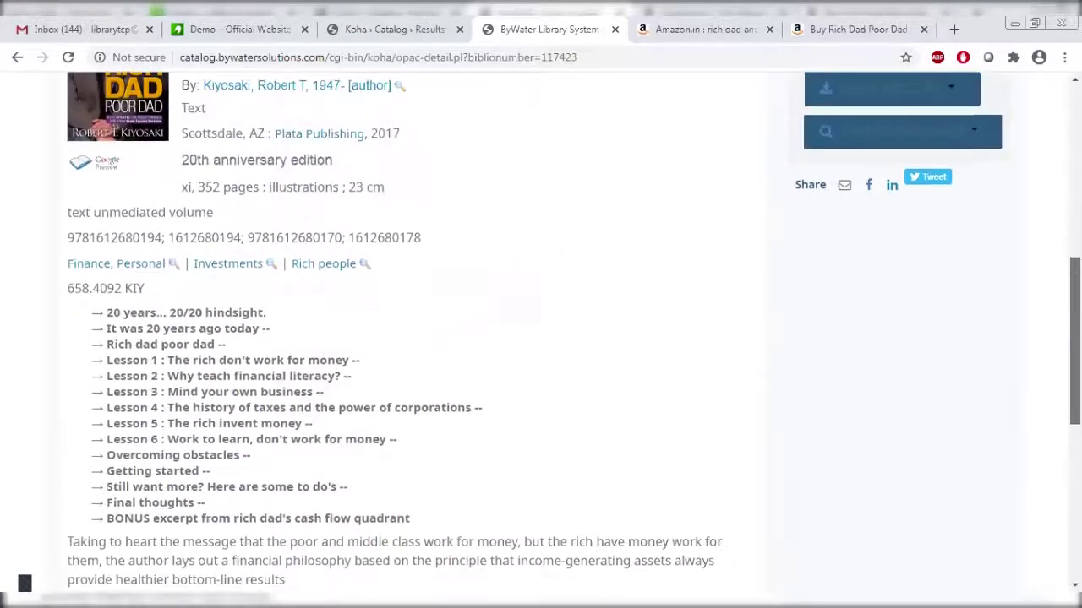
{"action": "scroll", "coordinate": [540, 338], "scroll_direction": "up", "scroll_amount": 2}
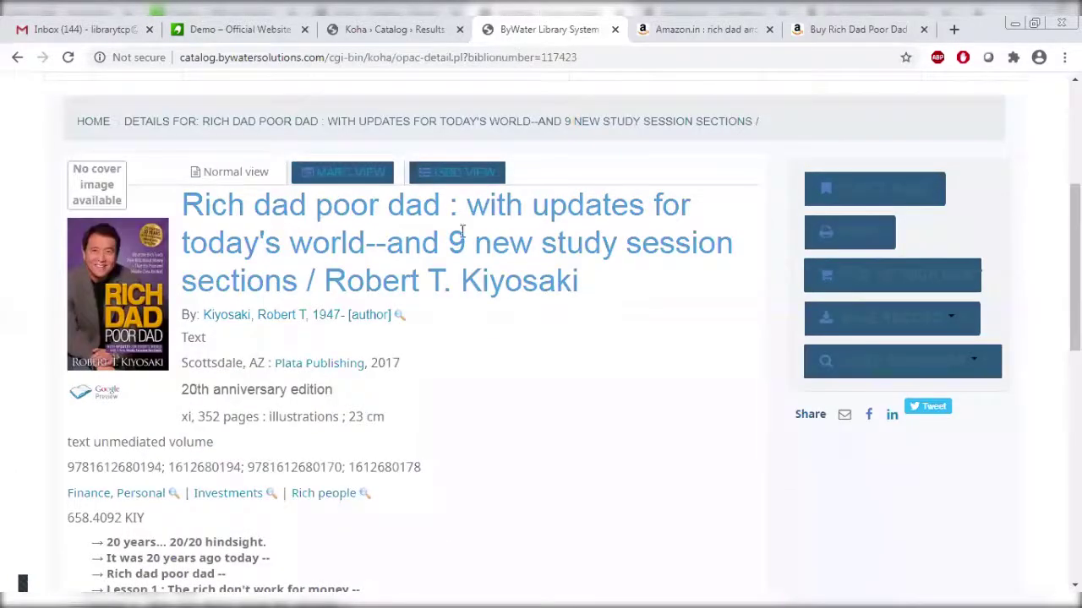
{"action": "left_click", "coordinate": [382, 30]}
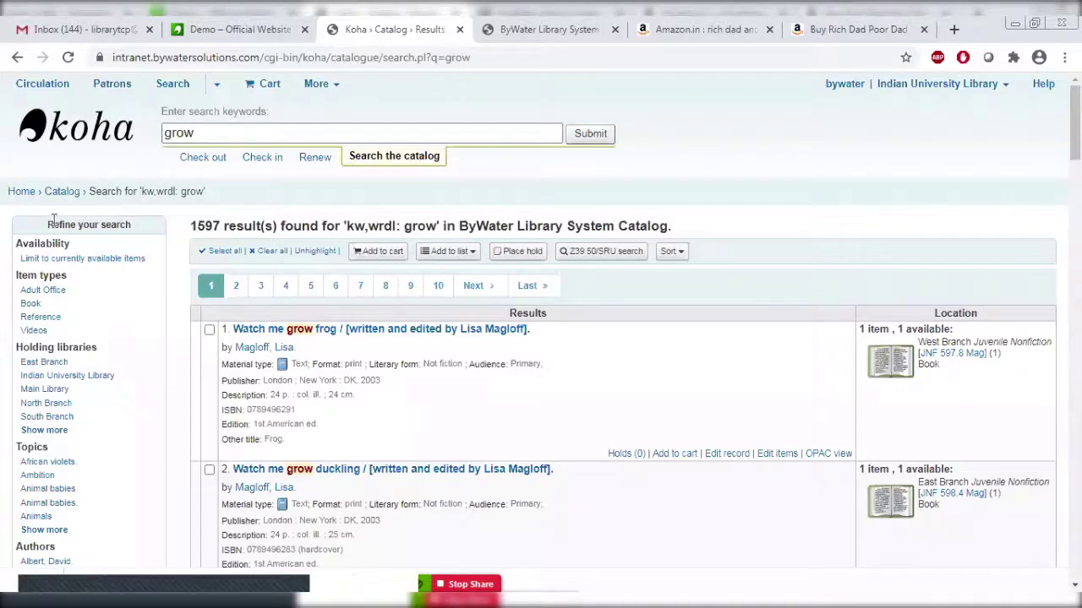
From the staff home, start a new checkout for the undergraduate patron matched by card-number search 'tcp'.
{"action": "left_click", "coordinate": [20, 193]}
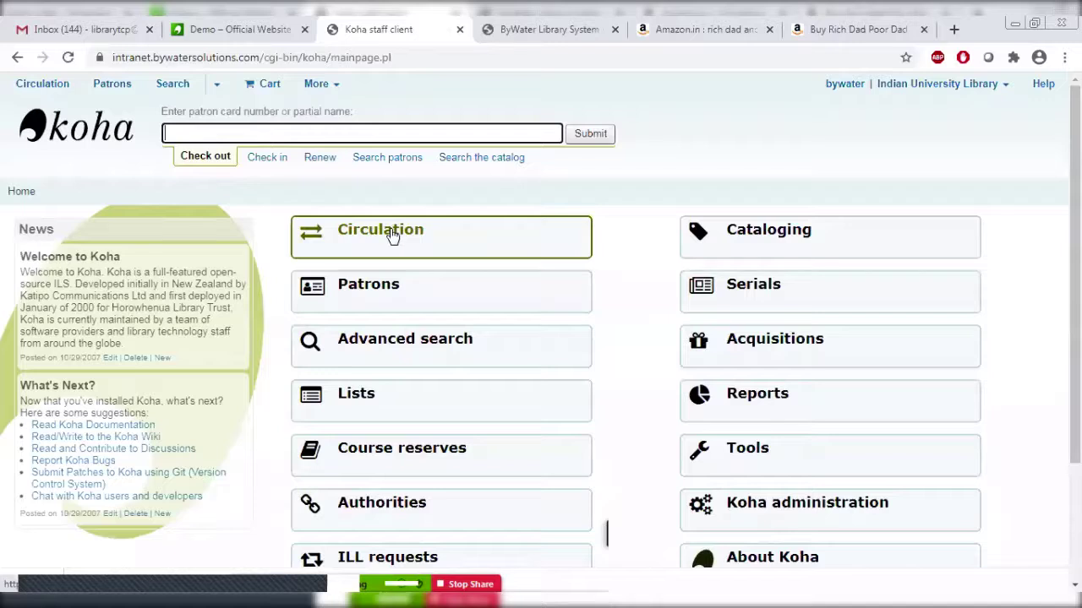
{"action": "left_click", "coordinate": [392, 235]}
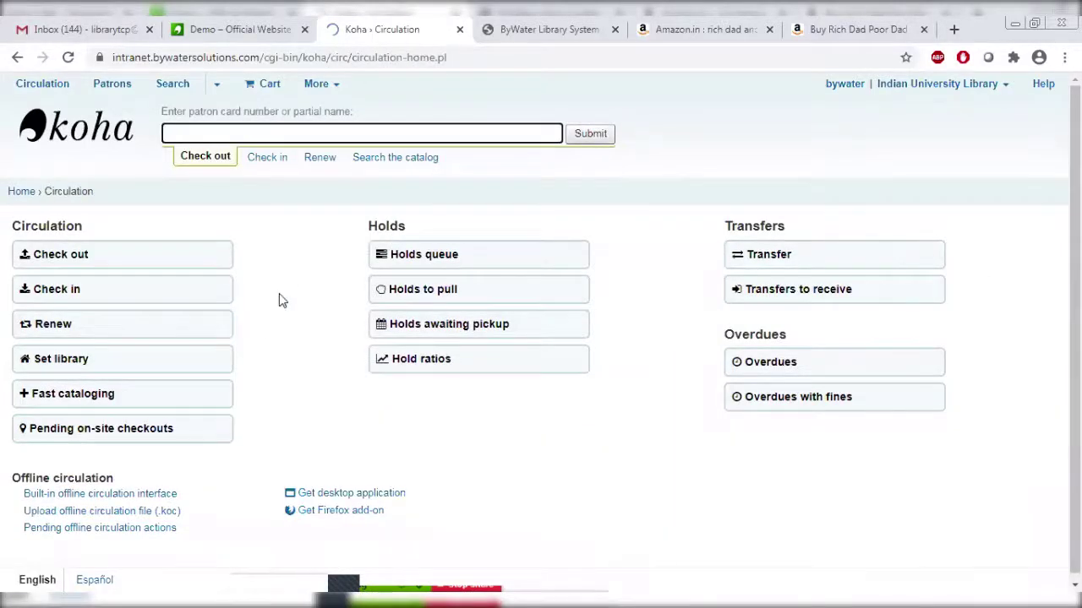
{"action": "left_click", "coordinate": [57, 265]}
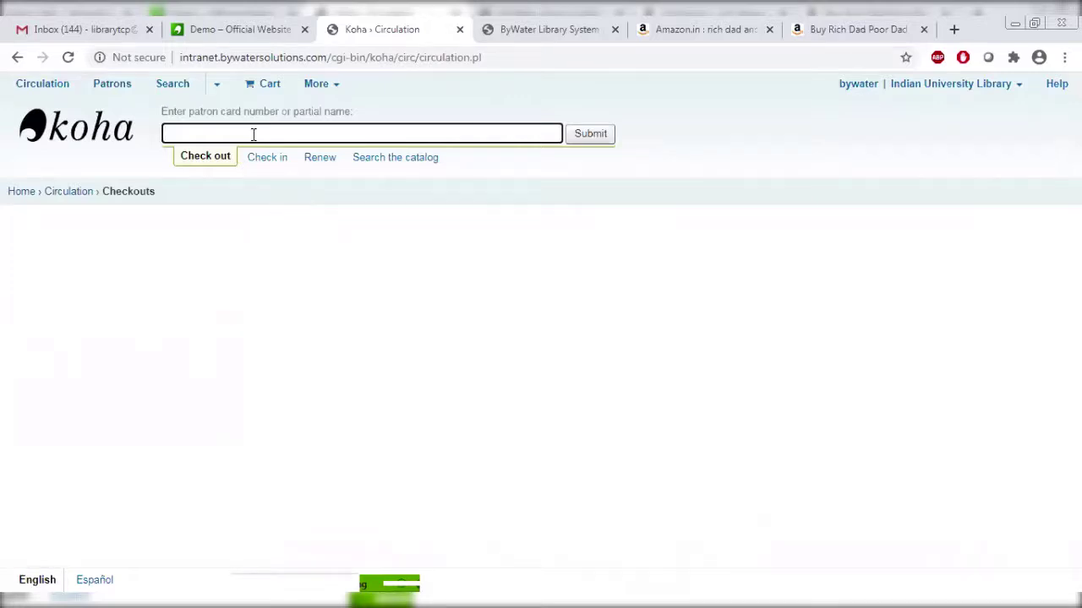
{"action": "type", "text": "tcp"}
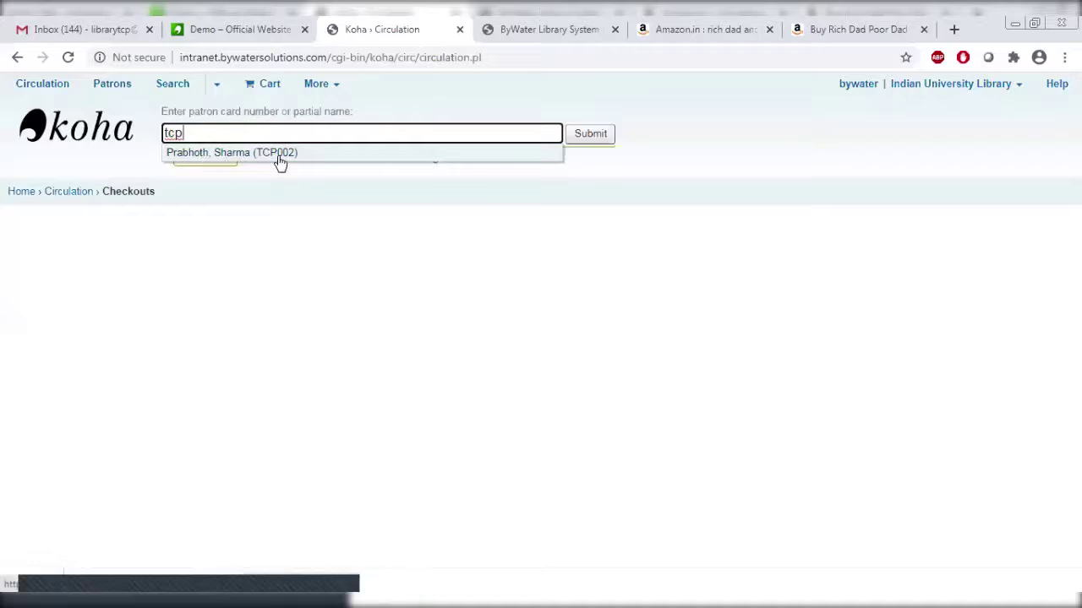
{"action": "left_click", "coordinate": [280, 153]}
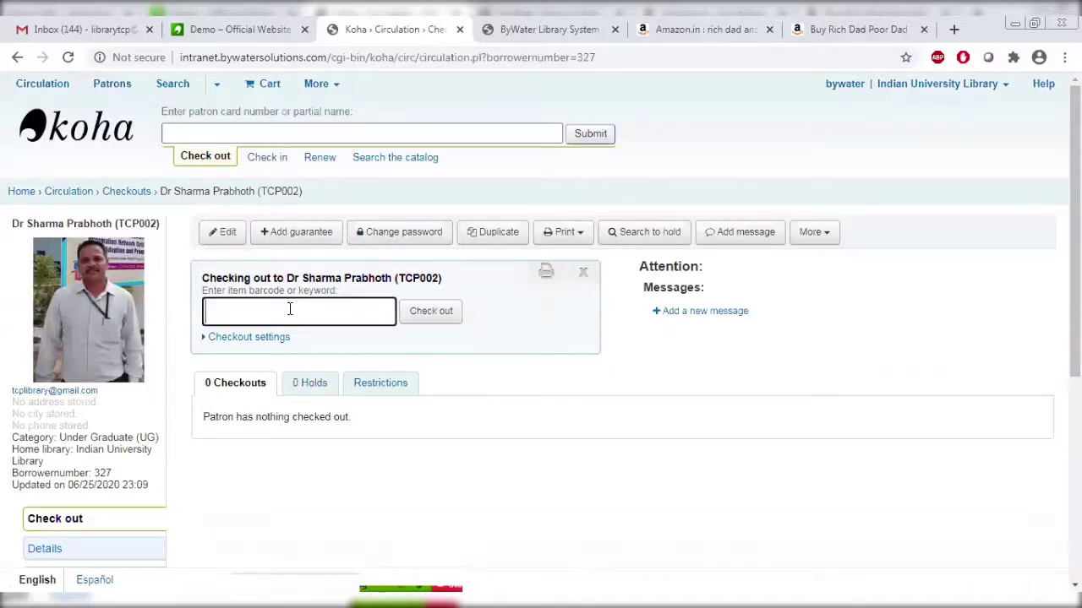
Check out barcode TCP00003 (Rich dad poor dad) to the patron, due back 07/09/2020.
{"action": "type", "text": "tcp000"}
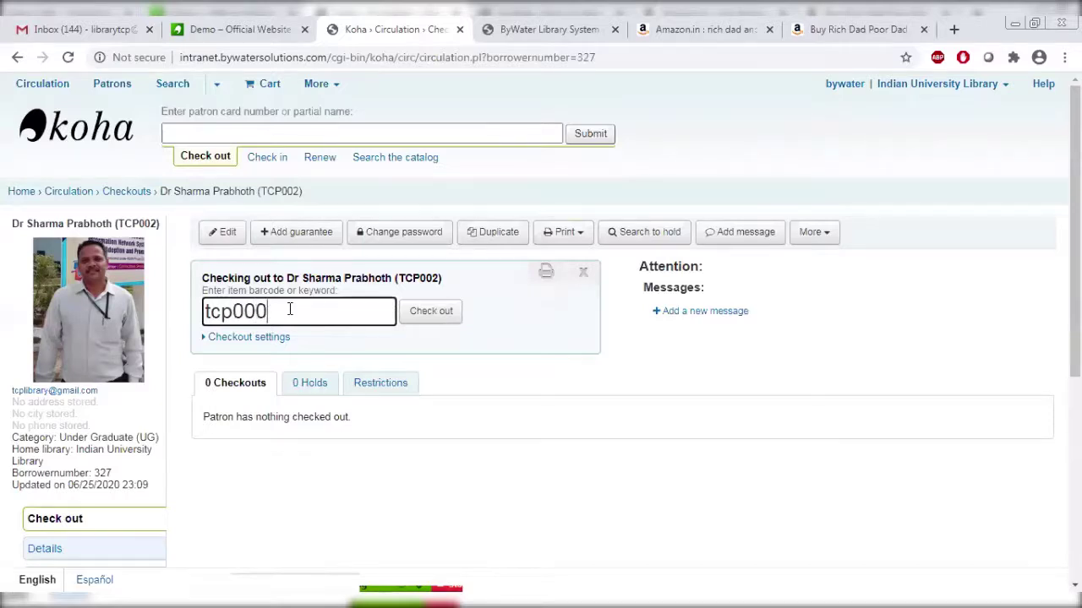
{"action": "type", "text": "030"}
{"action": "key", "text": "BackSpace"}
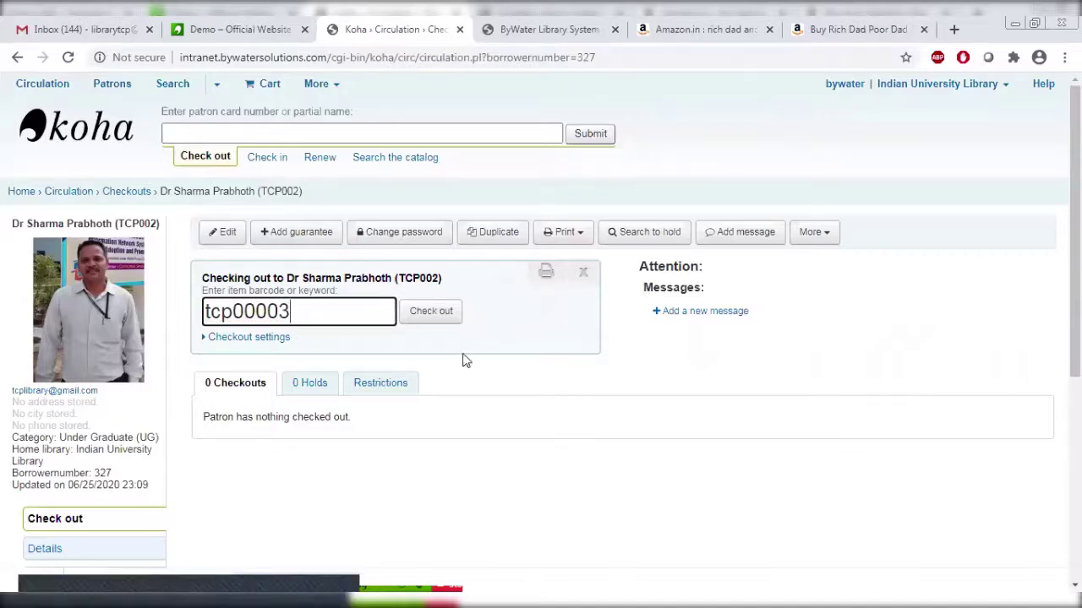
{"action": "left_click", "coordinate": [420, 313]}
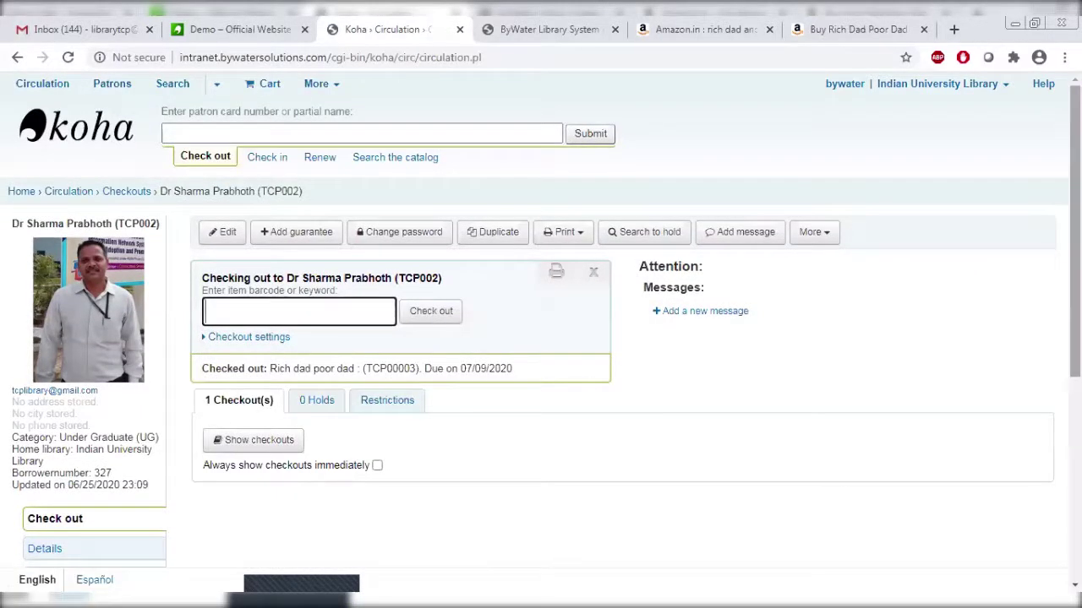
{"action": "scroll", "coordinate": [474, 292], "scroll_direction": "down", "scroll_amount": 1}
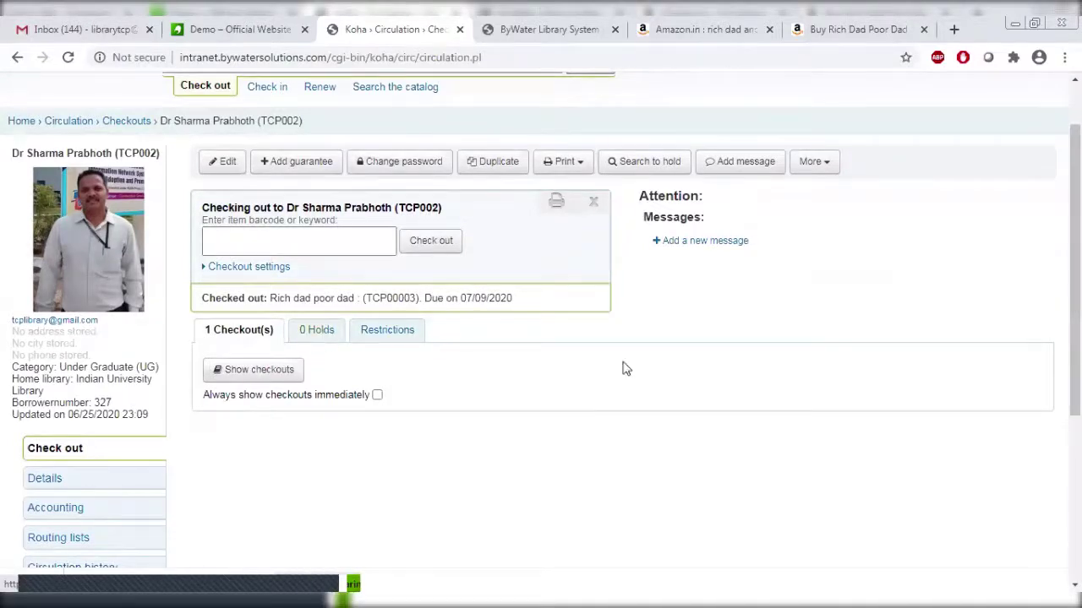
{"action": "scroll", "coordinate": [1075, 346], "scroll_direction": "down", "scroll_amount": 1}
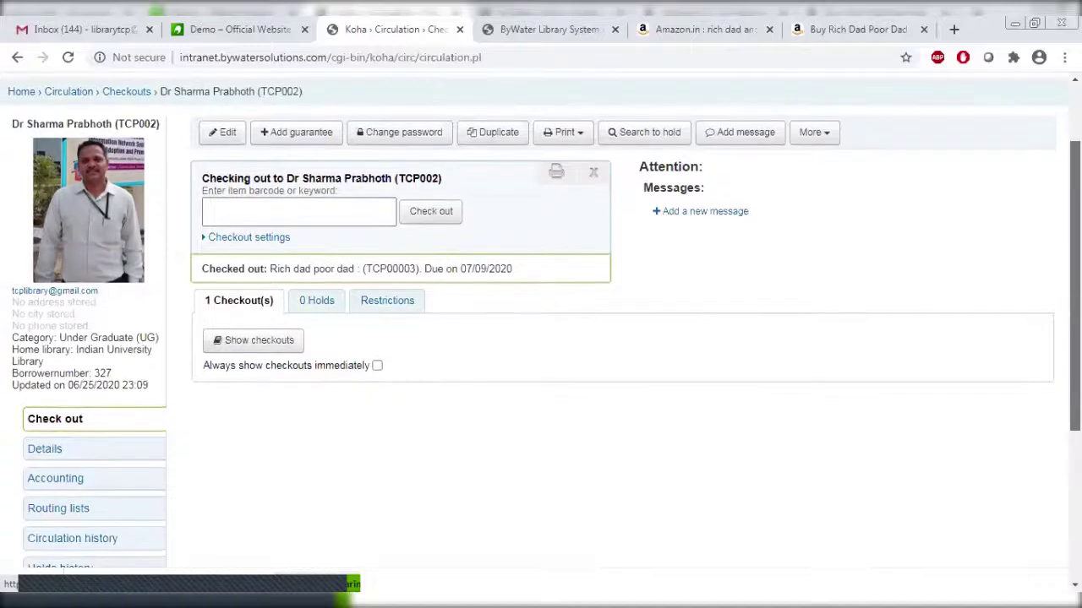
{"action": "scroll", "coordinate": [262, 256], "scroll_direction": "up", "scroll_amount": 1}
{"action": "scroll", "coordinate": [262, 256], "scroll_direction": "down", "scroll_amount": 1}
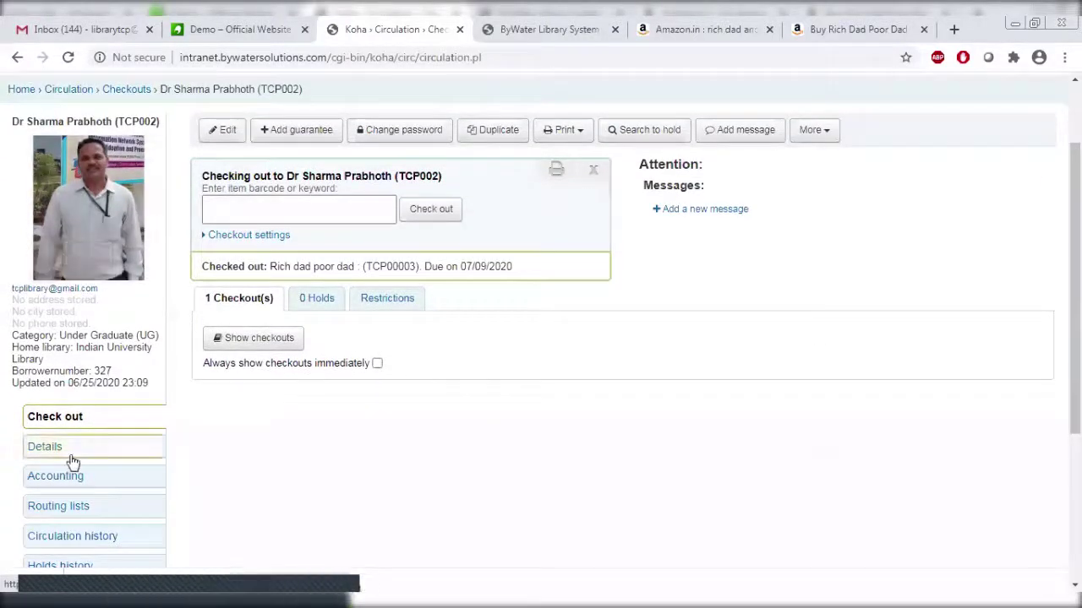
Open the patron's circulation history listing the TCP00003 checkout due 07/09/2020.
{"action": "left_click", "coordinate": [82, 542]}
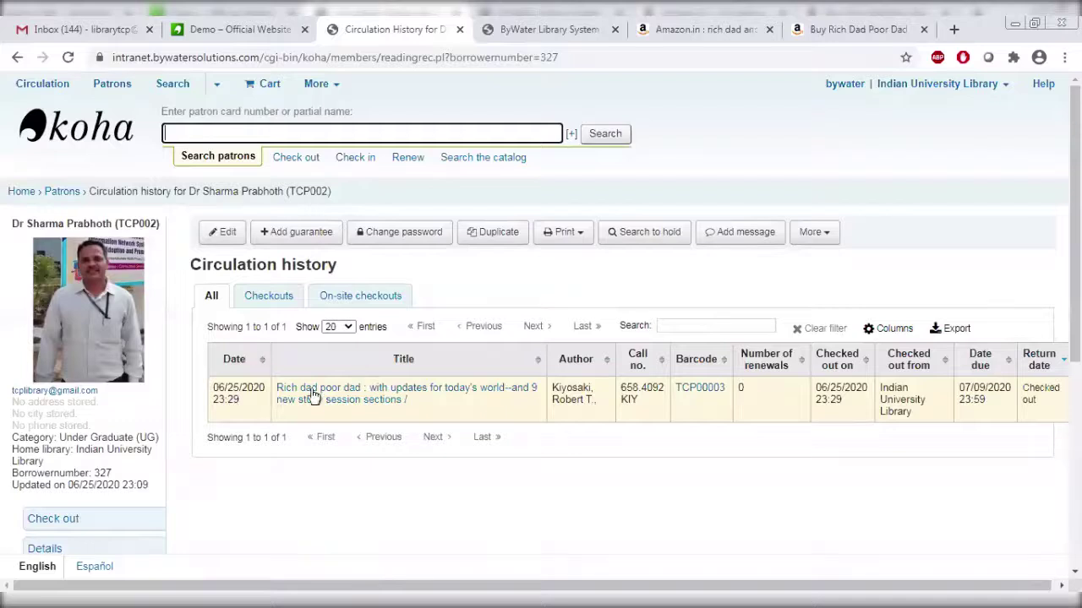
{"action": "scroll", "coordinate": [1031, 291], "scroll_direction": "down", "scroll_amount": 1}
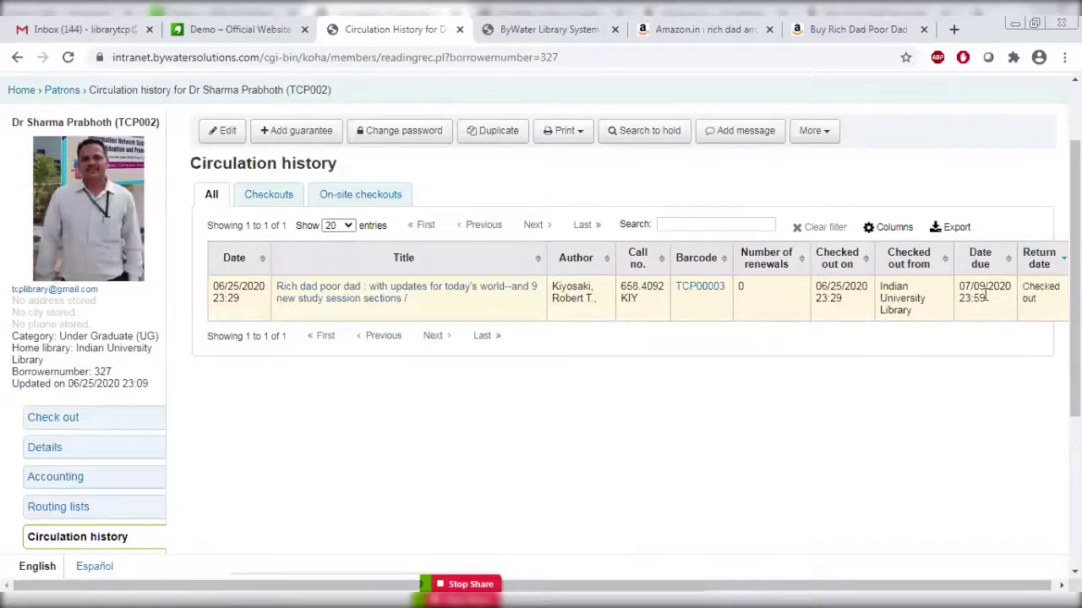
{"action": "left_click", "coordinate": [520, 34]}
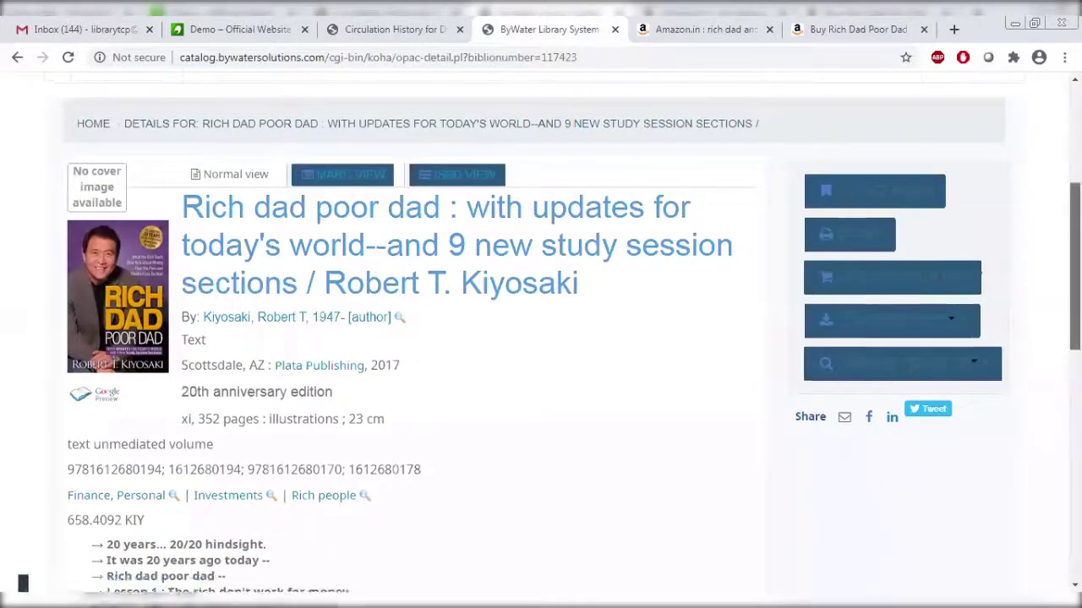
{"action": "left_click_drag", "start_coordinate": [1075, 279], "coordinate": [1055, 223]}
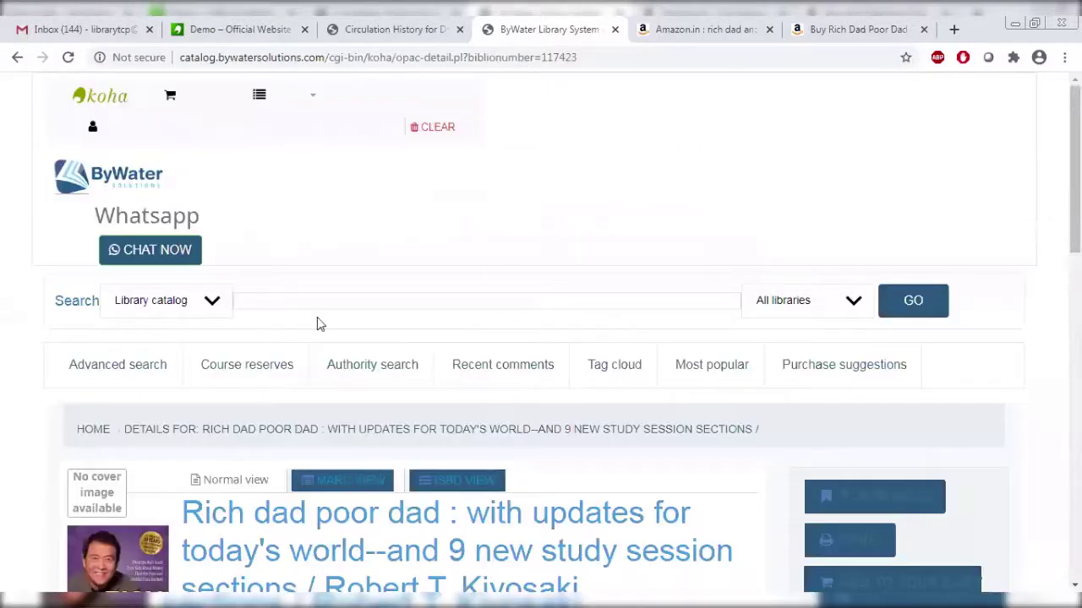
{"action": "left_click", "coordinate": [261, 297]}
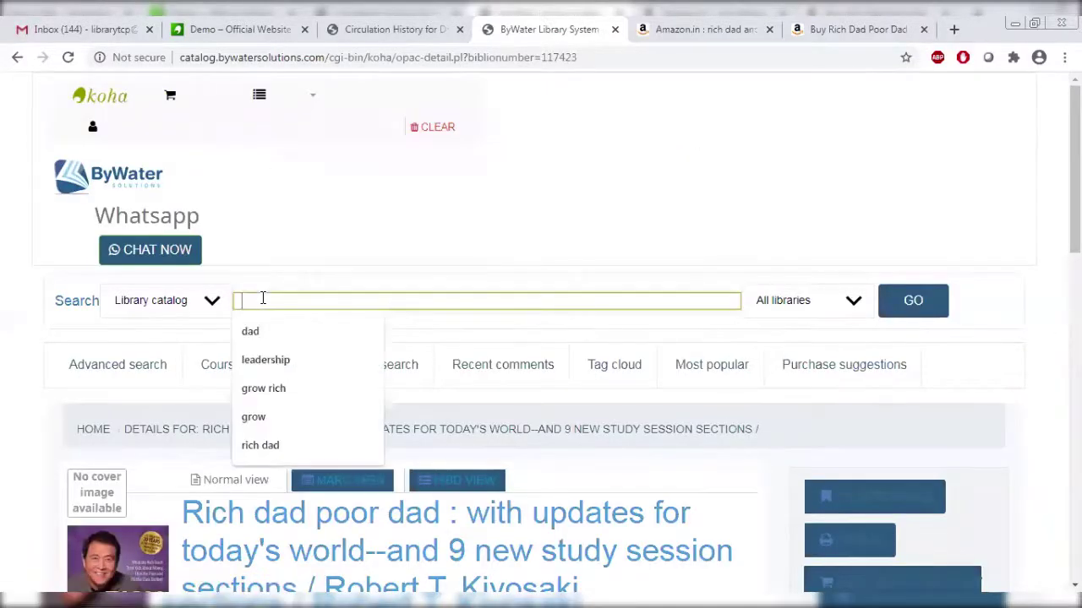
{"action": "type", "text": "rid"}
{"action": "type", "text": "ch dad"}
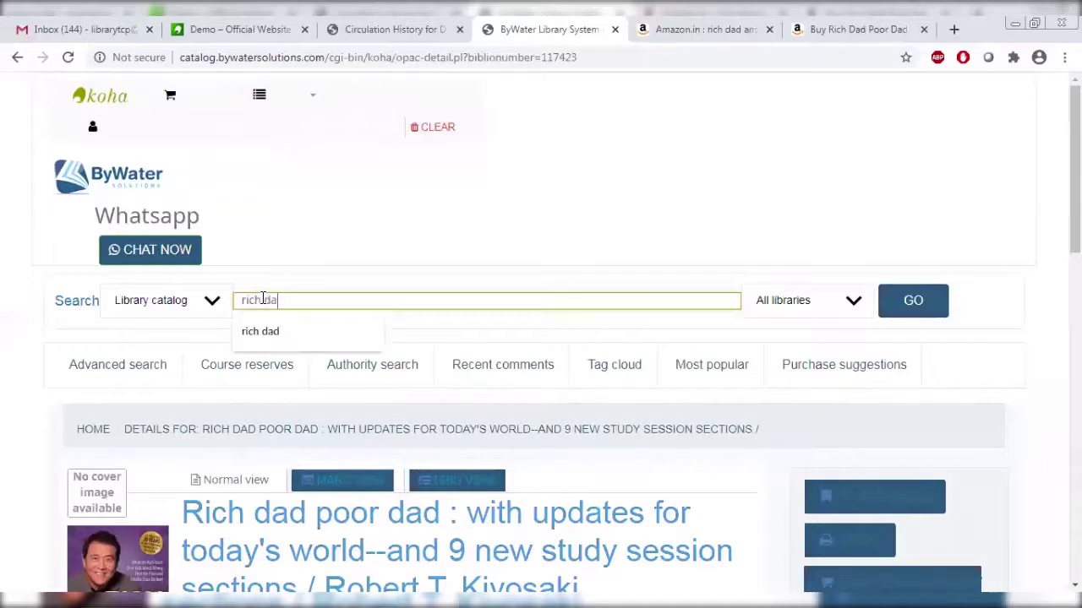
{"action": "left_click", "coordinate": [807, 312]}
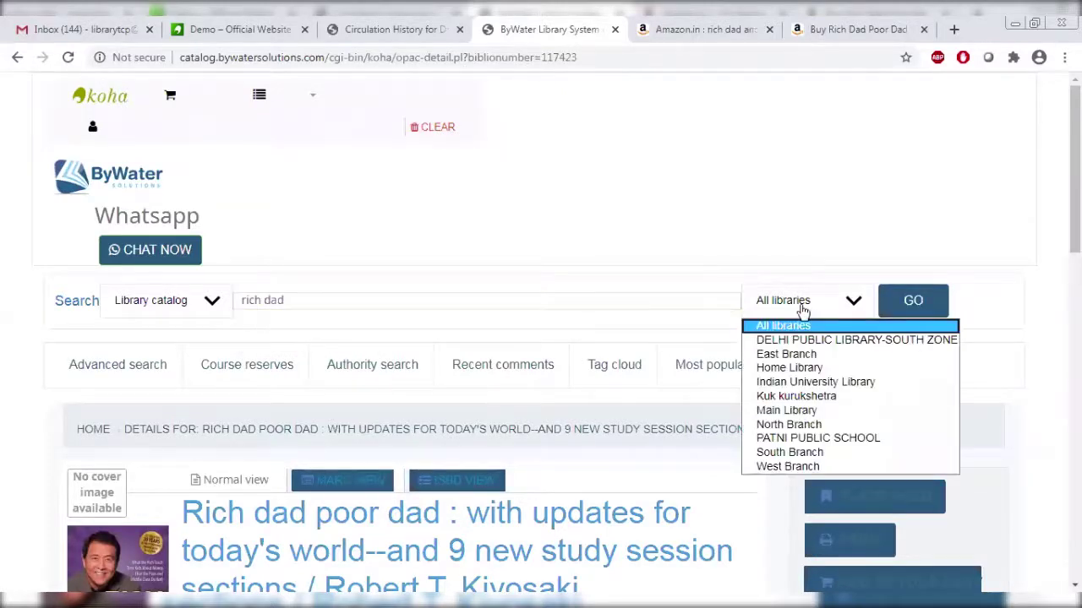
{"action": "left_click", "coordinate": [803, 386]}
{"action": "left_click", "coordinate": [894, 304]}
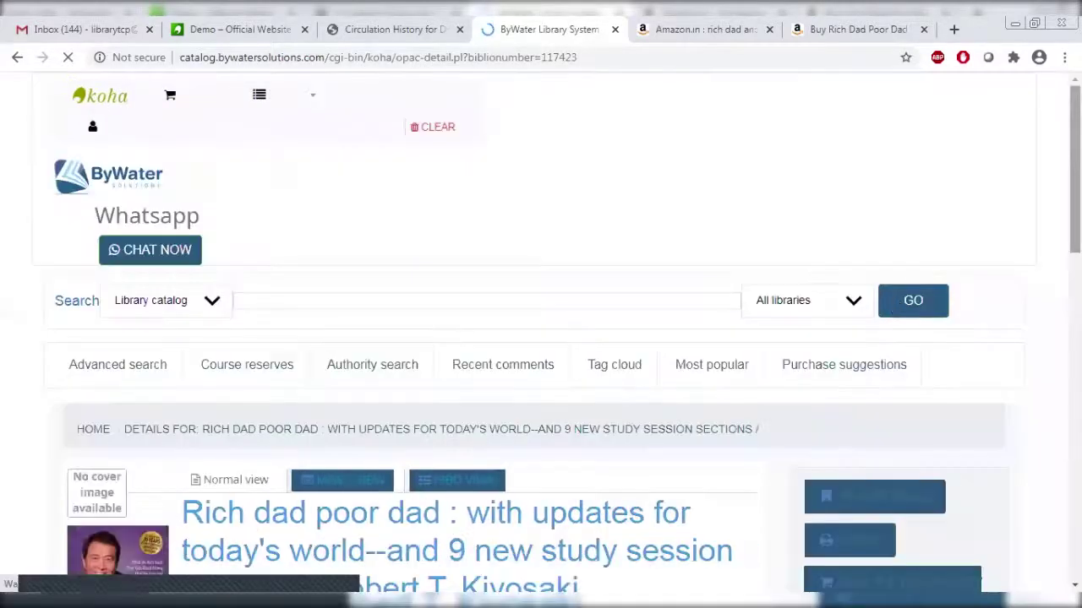
{"action": "scroll", "coordinate": [405, 338], "scroll_direction": "down", "scroll_amount": 10}
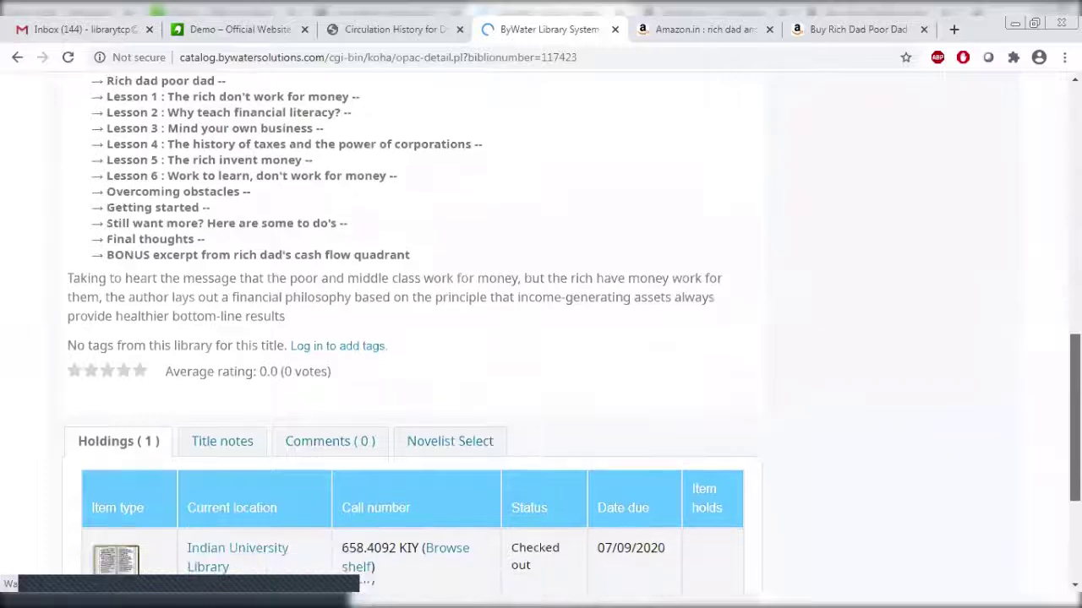
{"action": "scroll", "coordinate": [624, 356], "scroll_direction": "down", "scroll_amount": 3}
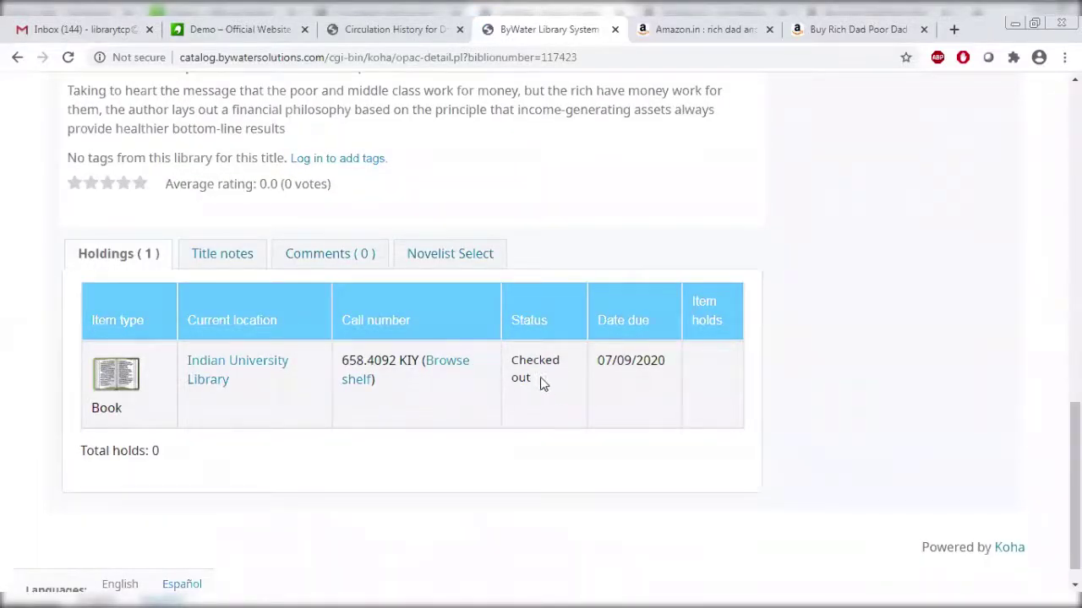
{"action": "left_click", "coordinate": [594, 407]}
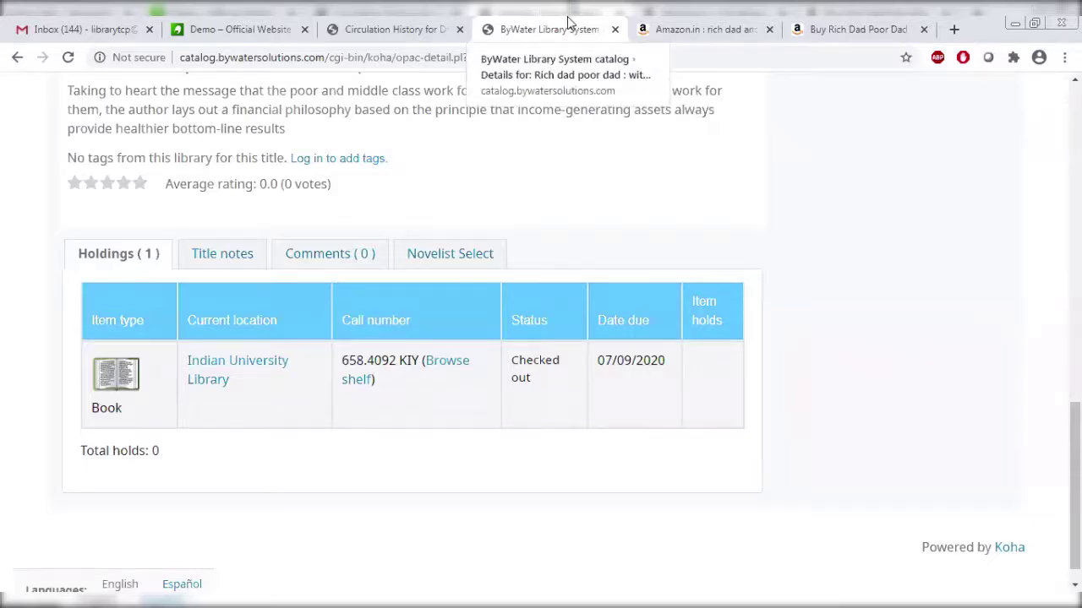
{"action": "left_click_drag", "start_coordinate": [1074, 486], "coordinate": [1075, 168]}
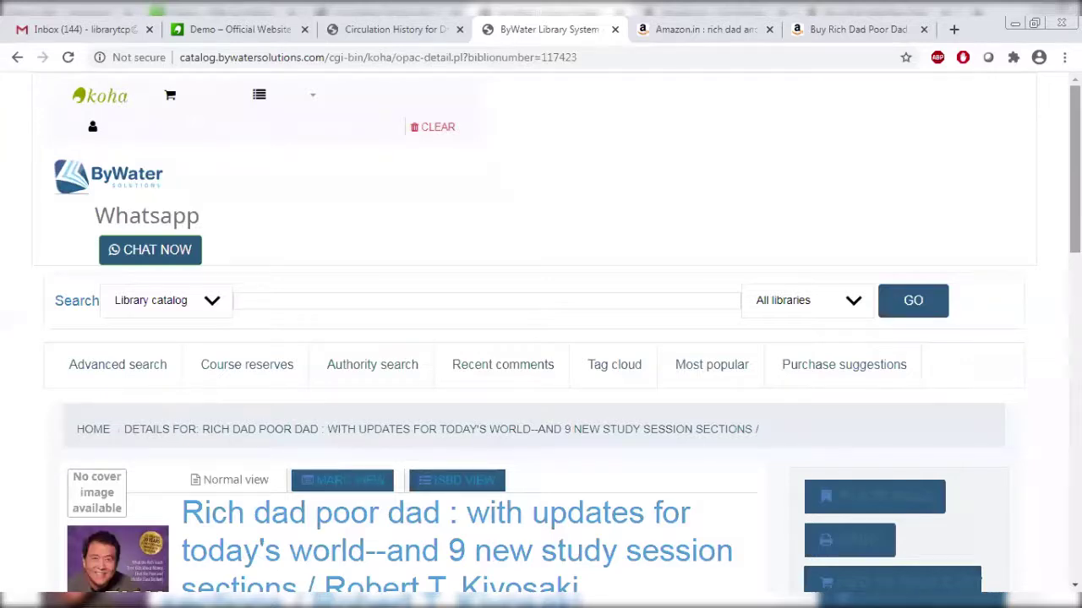
{"action": "scroll", "coordinate": [541, 338], "scroll_direction": "down", "scroll_amount": 3}
{"action": "scroll", "coordinate": [541, 338], "scroll_direction": "up", "scroll_amount": 3}
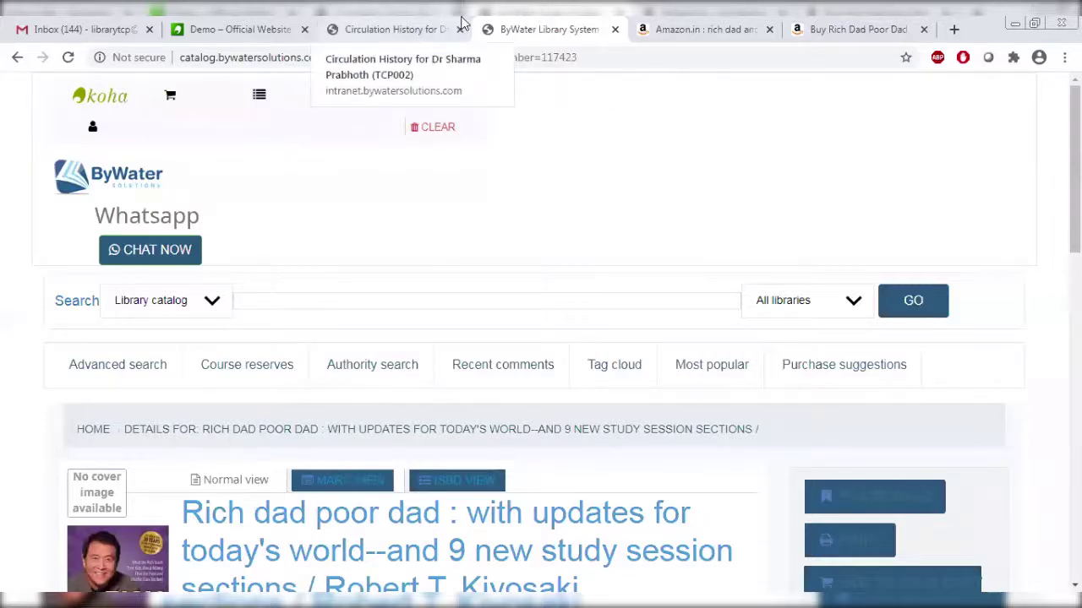
{"action": "left_click", "coordinate": [434, 21]}
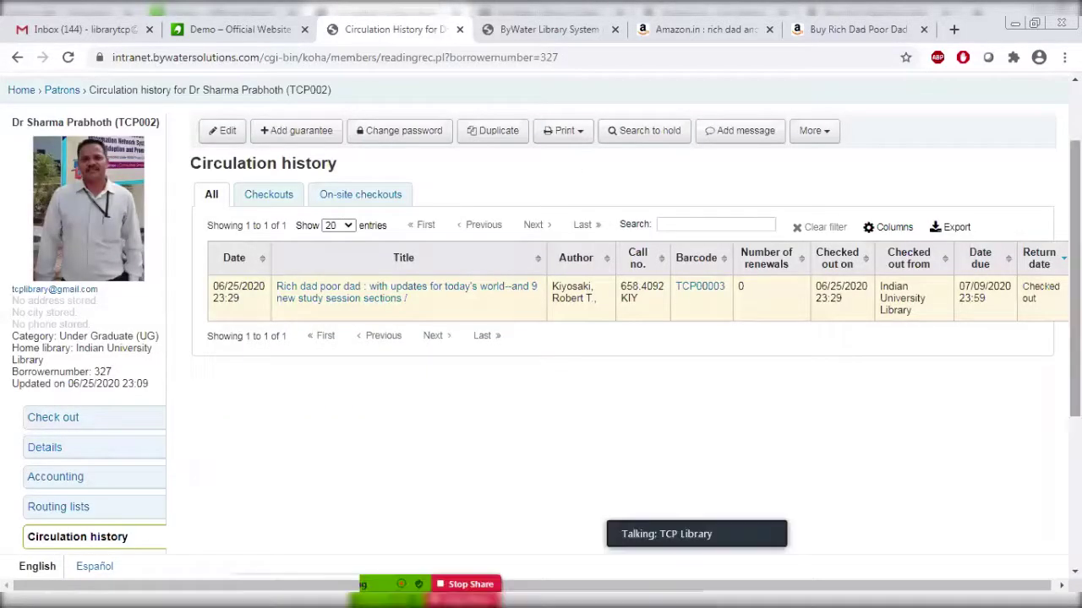
{"action": "scroll", "coordinate": [683, 289], "scroll_direction": "up", "scroll_amount": 2}
{"action": "scroll", "coordinate": [540, 313], "scroll_direction": "up", "scroll_amount": 1}
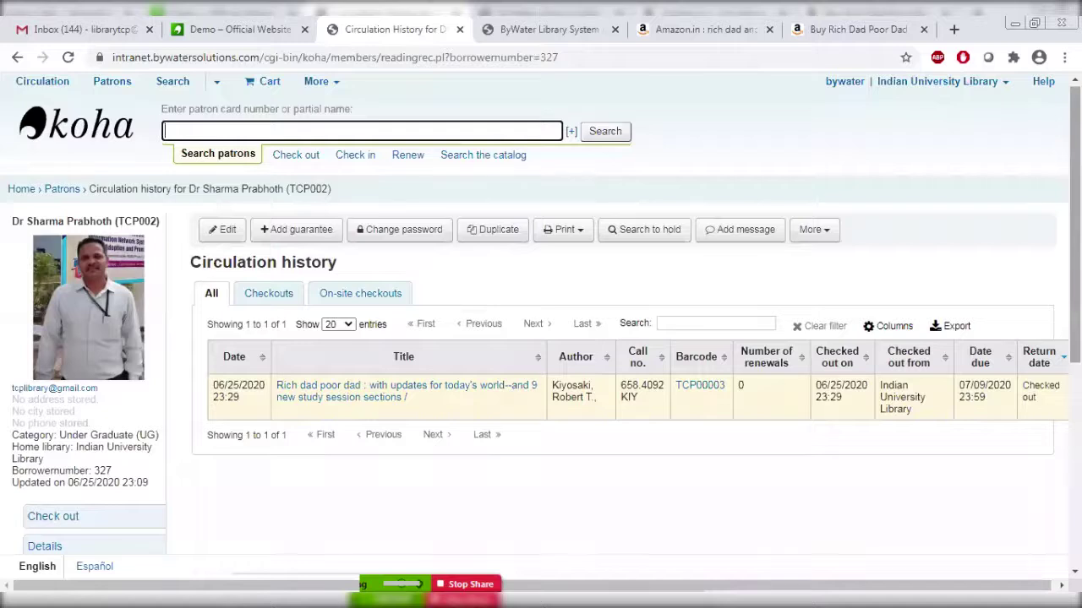